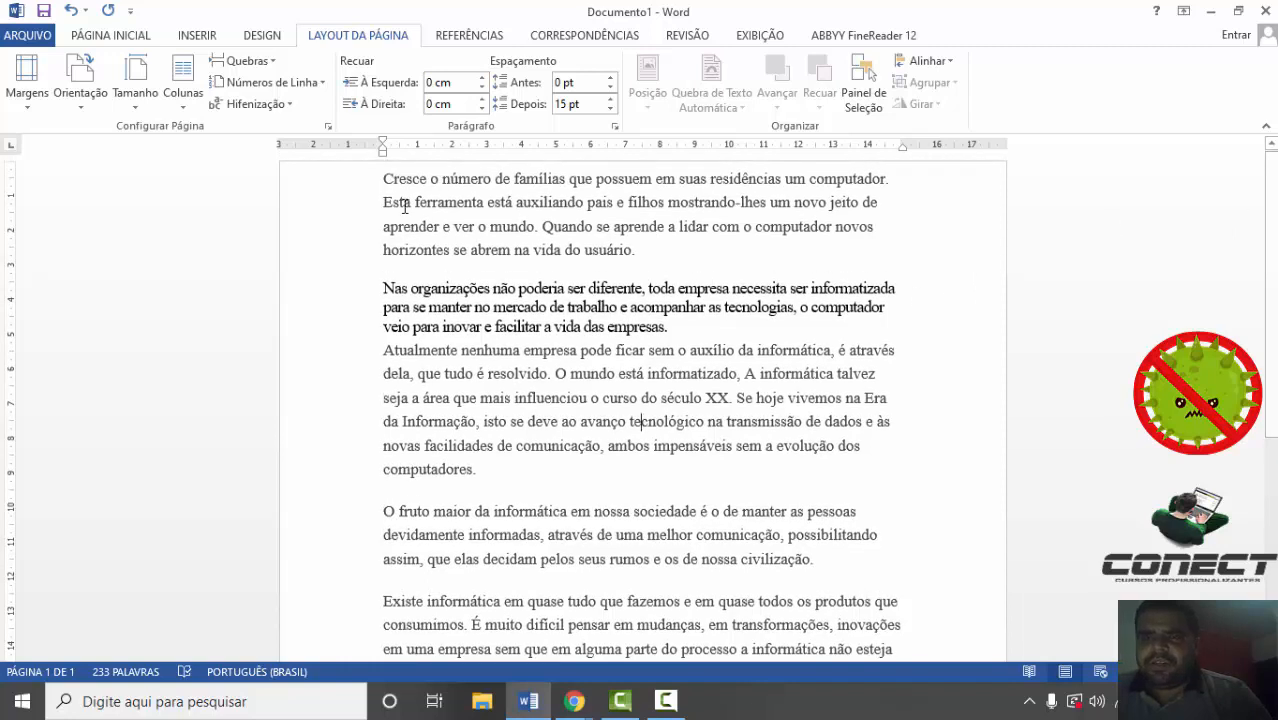
- Examine the preset page margin options and their measurements
left_click(150, 40)
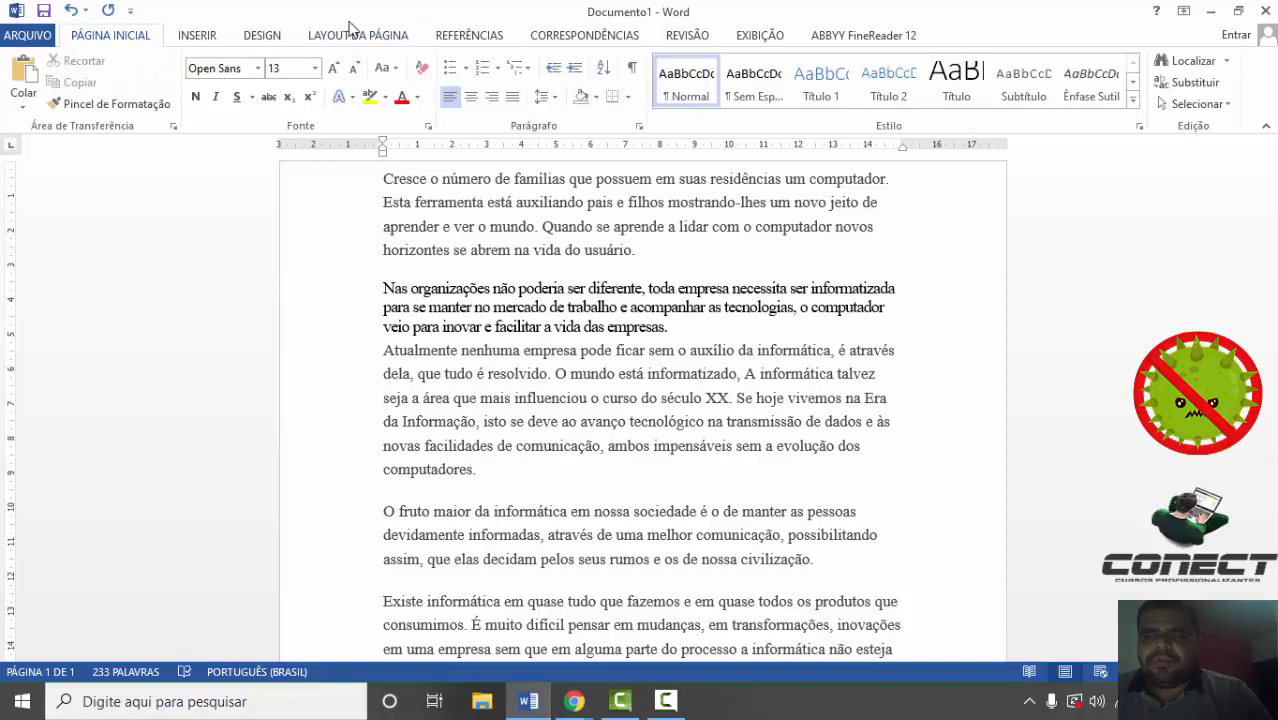
left_click(347, 38)
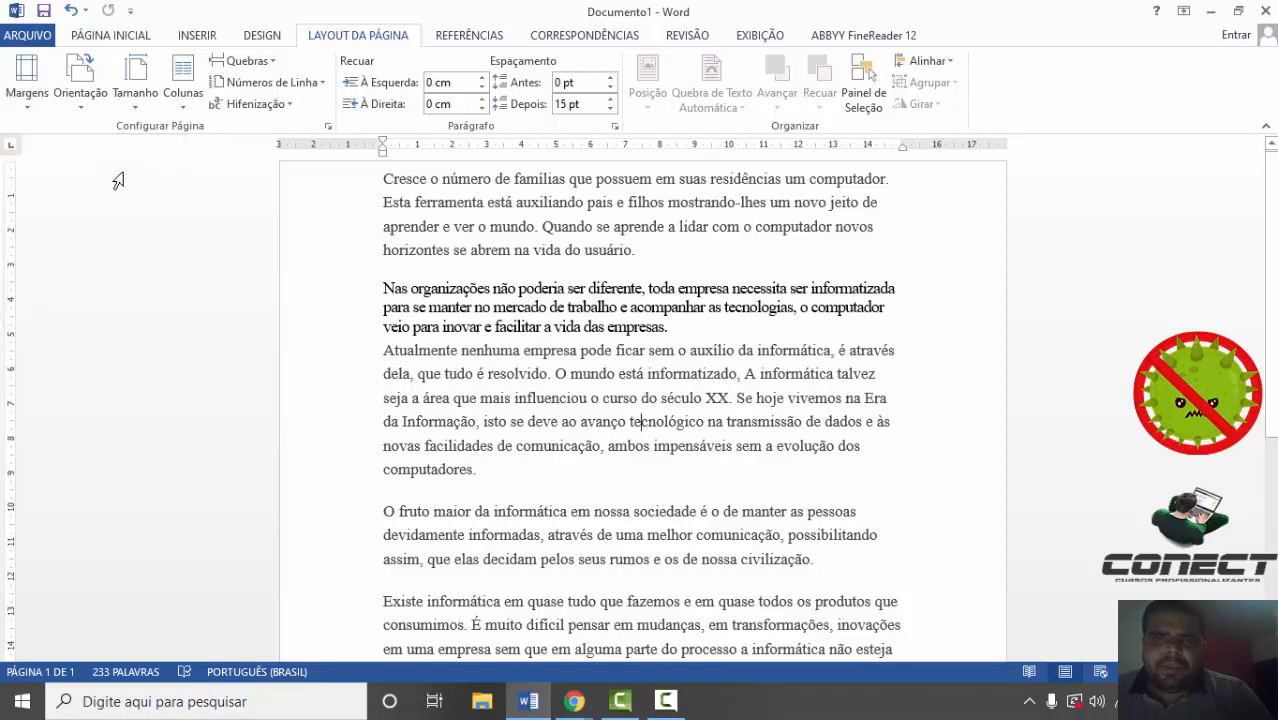
left_click(28, 118)
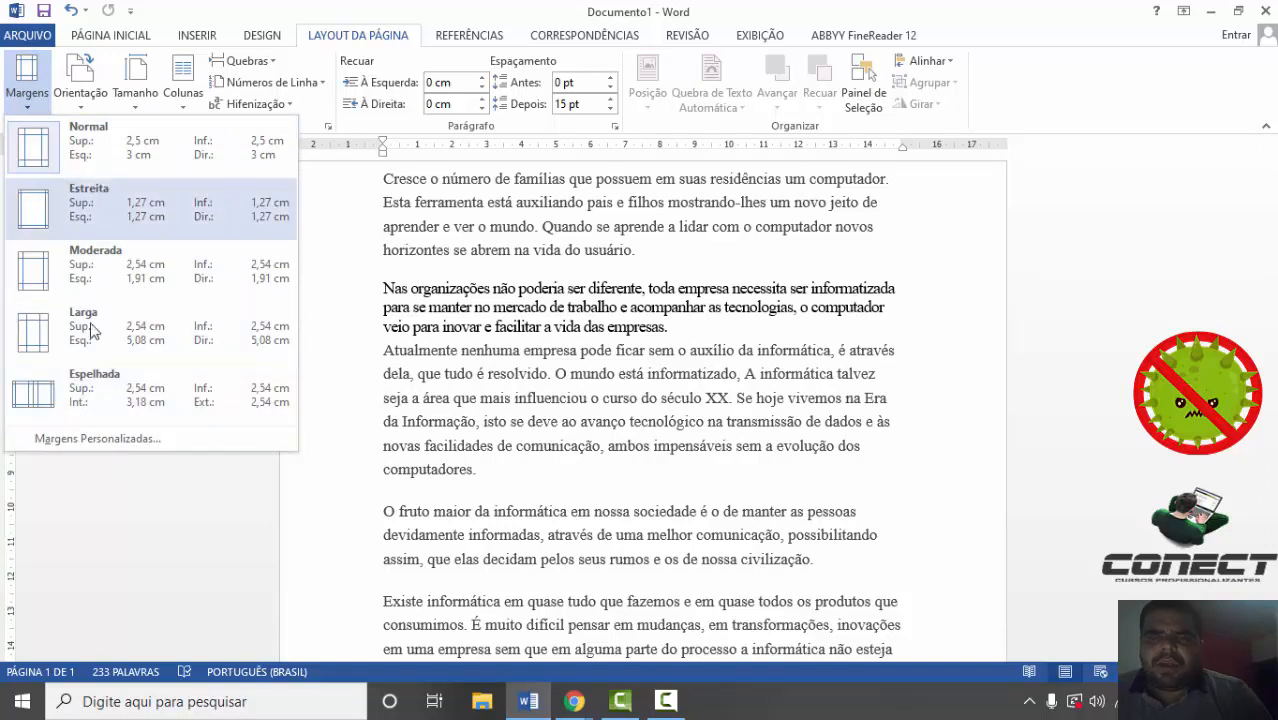
left_click(322, 300)
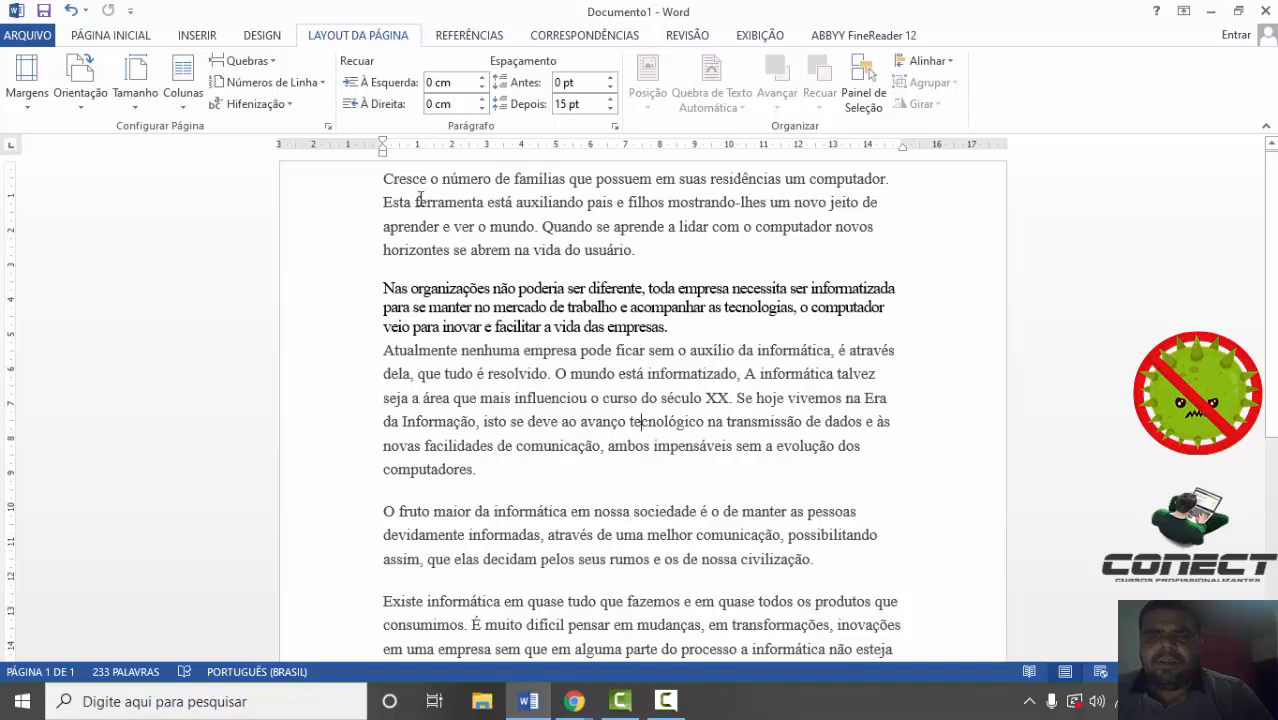
left_click(27, 80)
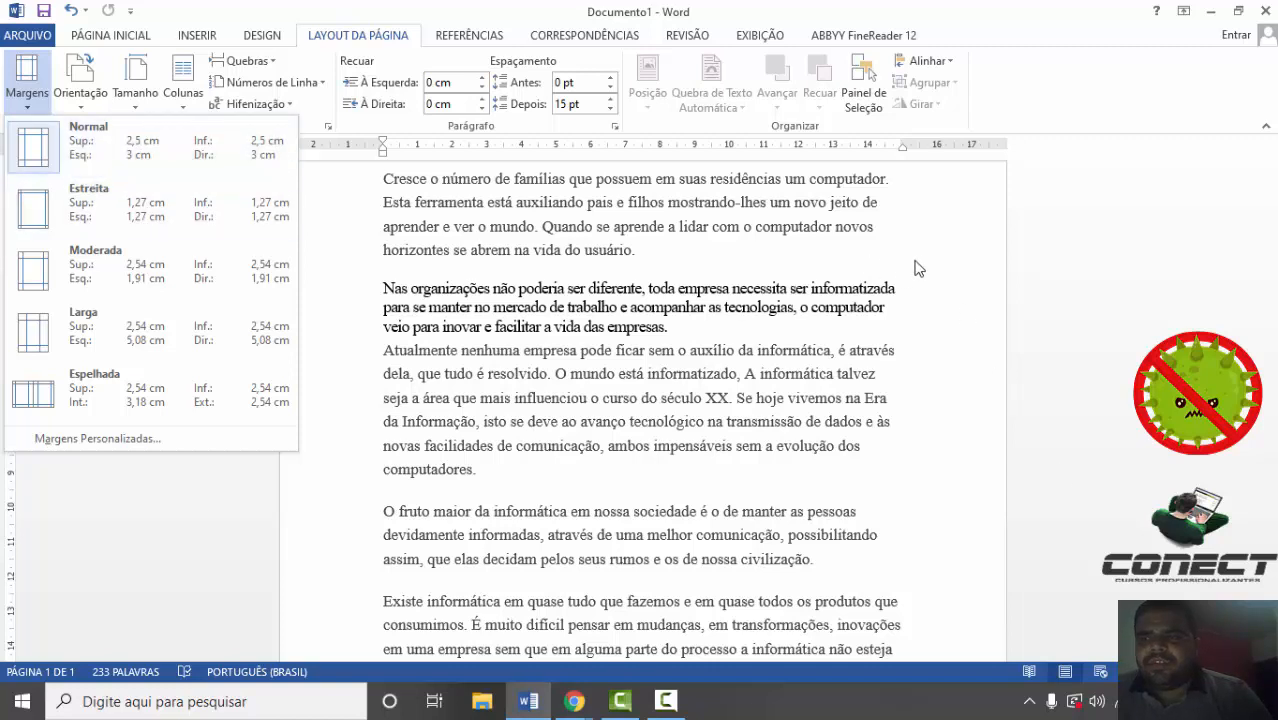
left_click(357, 496)
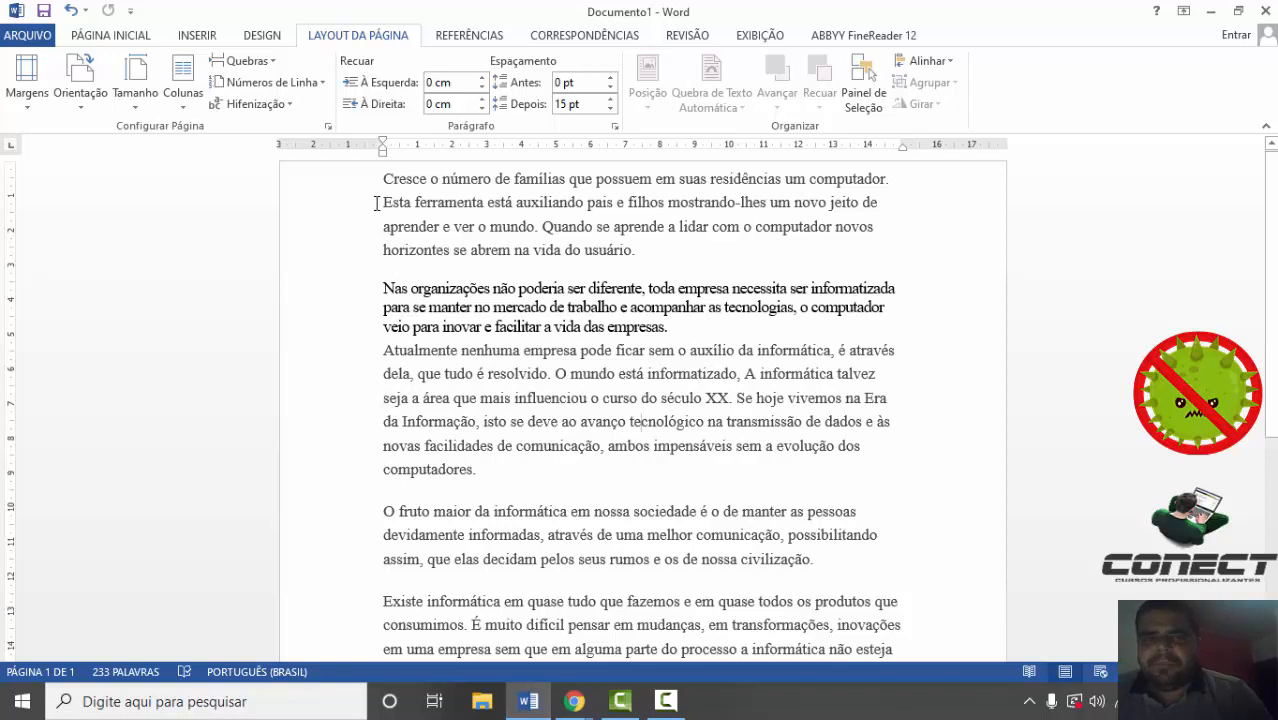
- Apply the Estreita margin preset, with 1,27 cm on all sides, to the document
left_click(27, 88)
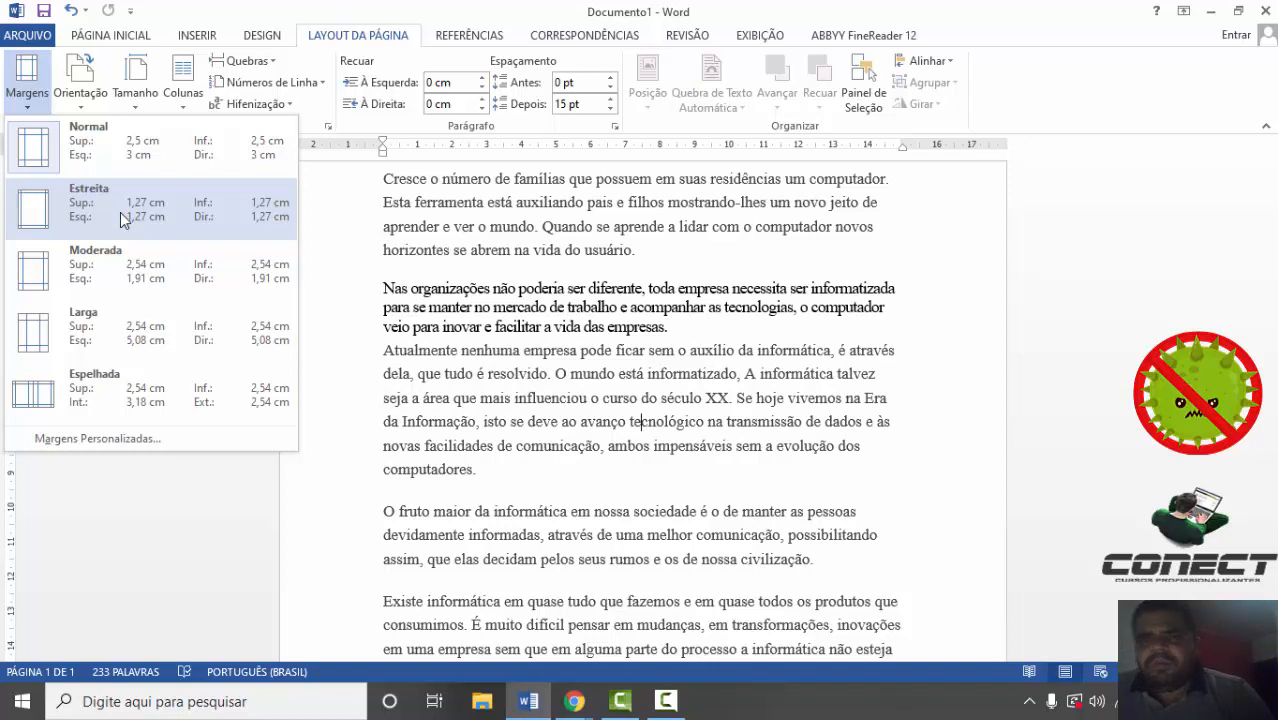
left_click(330, 255)
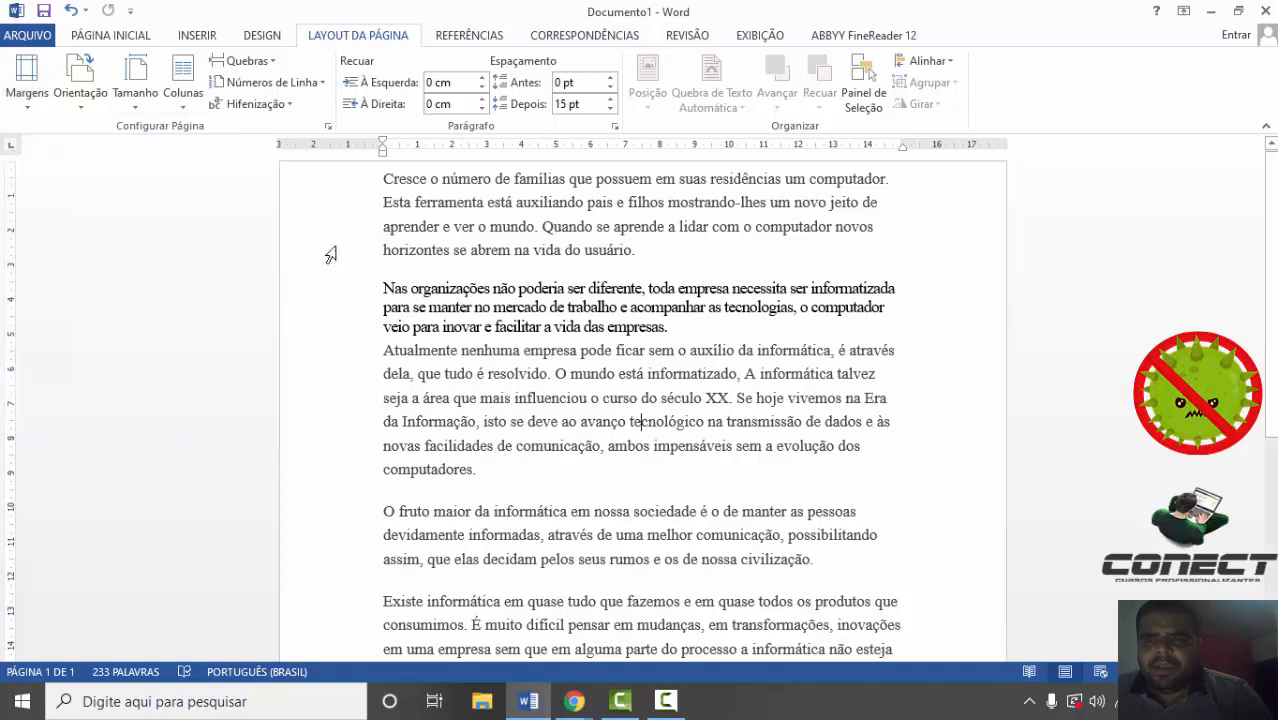
left_click(27, 78)
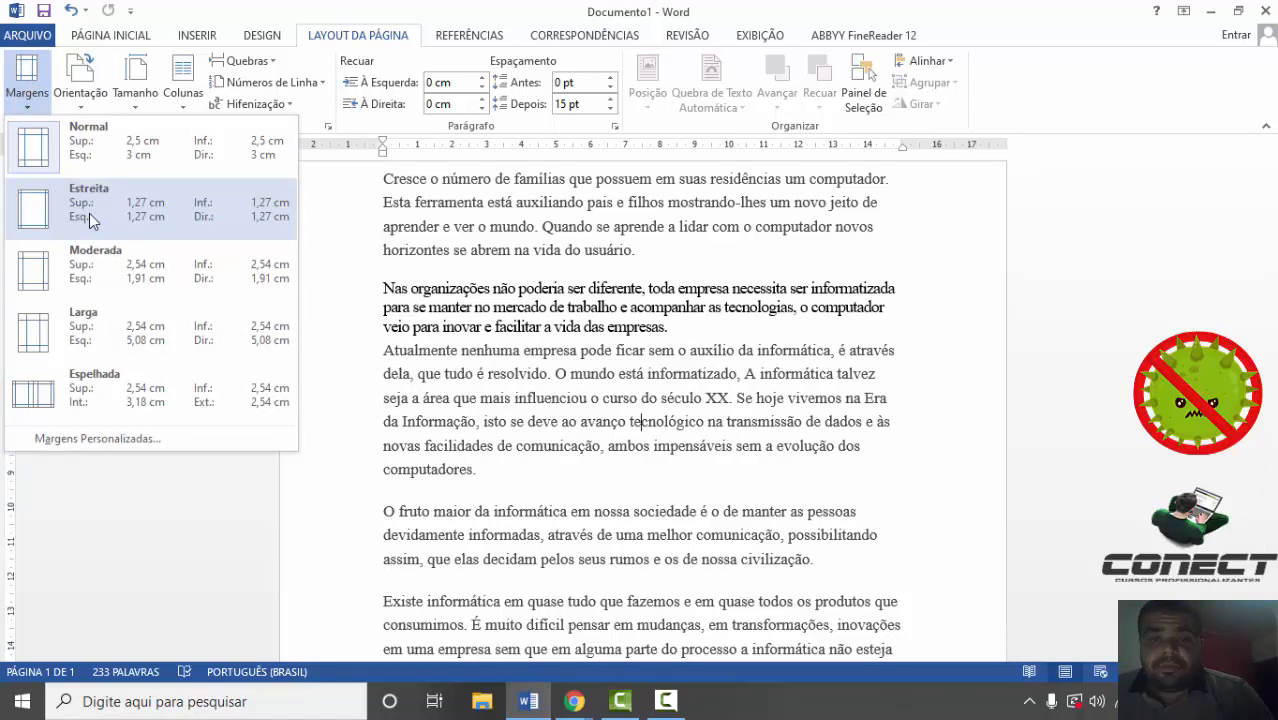
key("Escape")
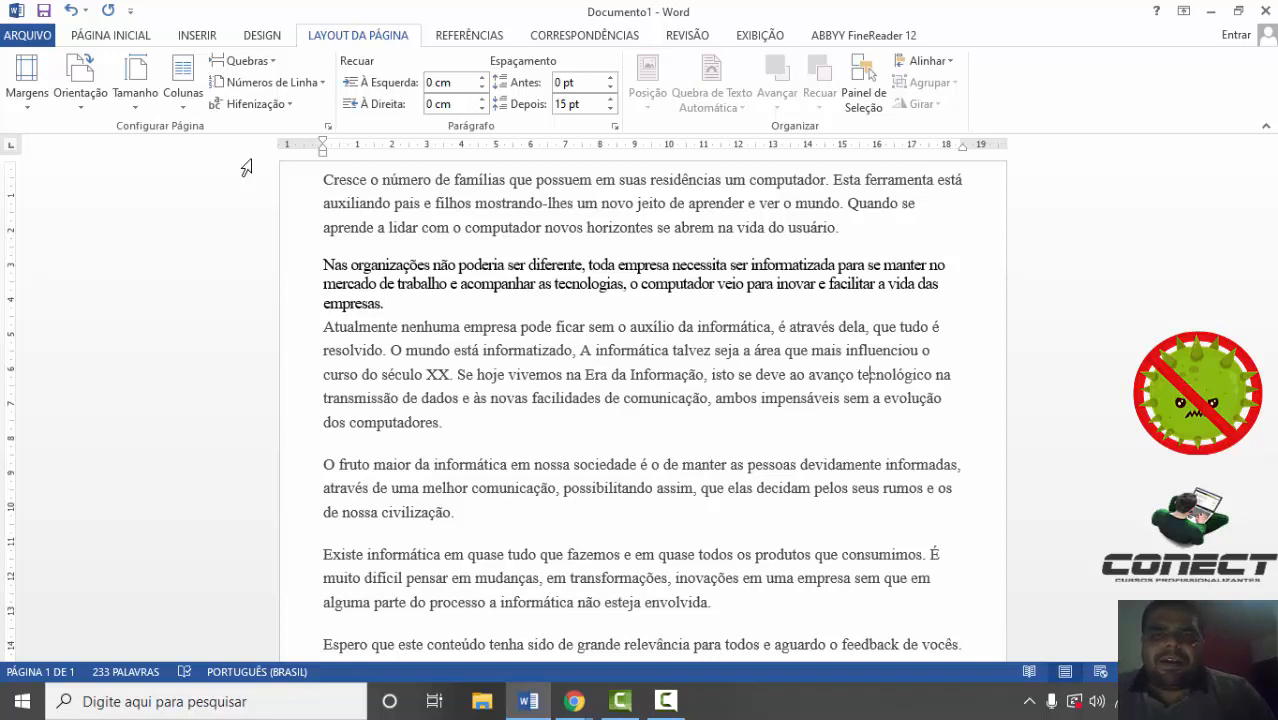
- Open the custom margin settings for the document
left_click(28, 100)
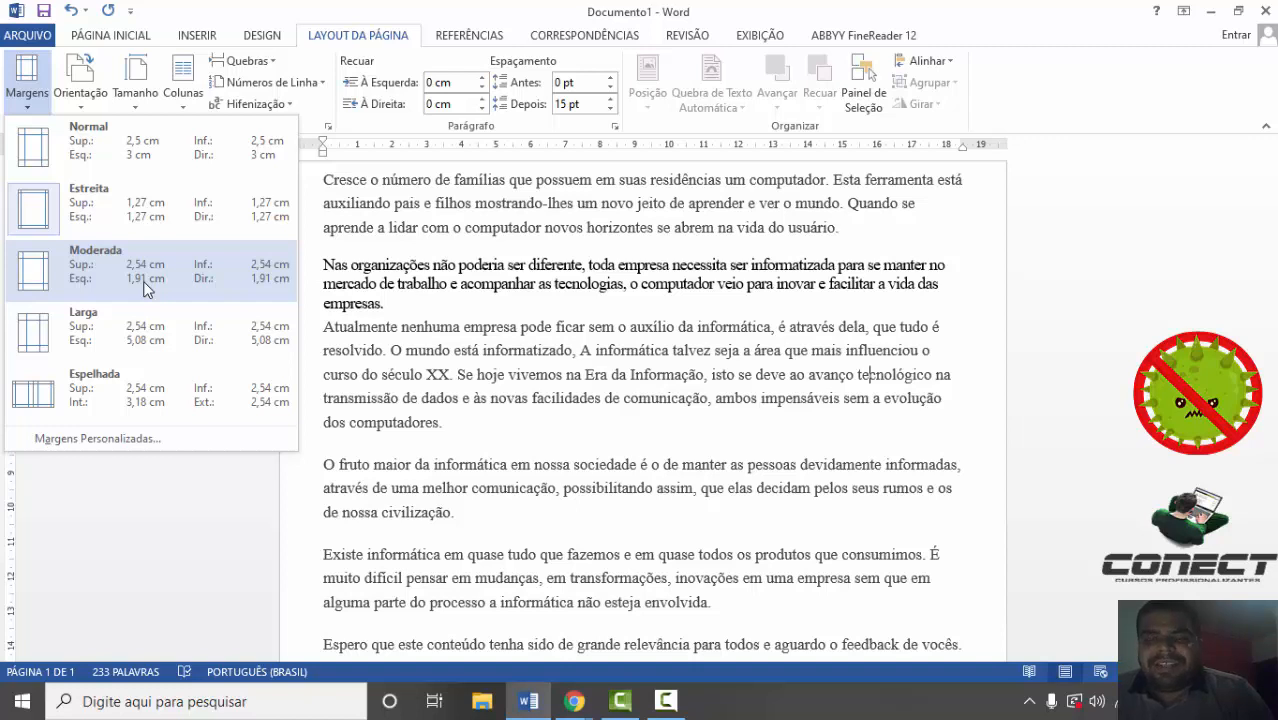
left_click(118, 441)
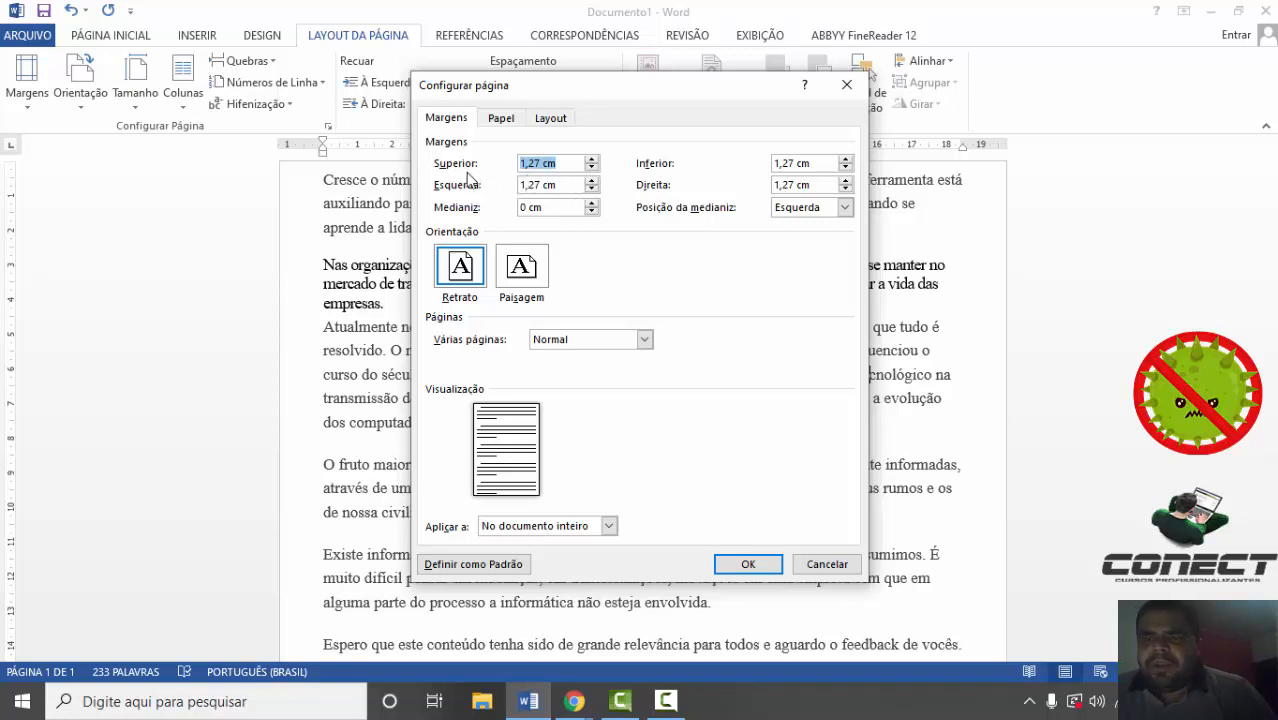
- Try lowering the top margin to 0,9 cm, and raise it to 1,5 cm
left_click(592, 159)
left_click(592, 159)
left_click(592, 168)
left_click(592, 168)
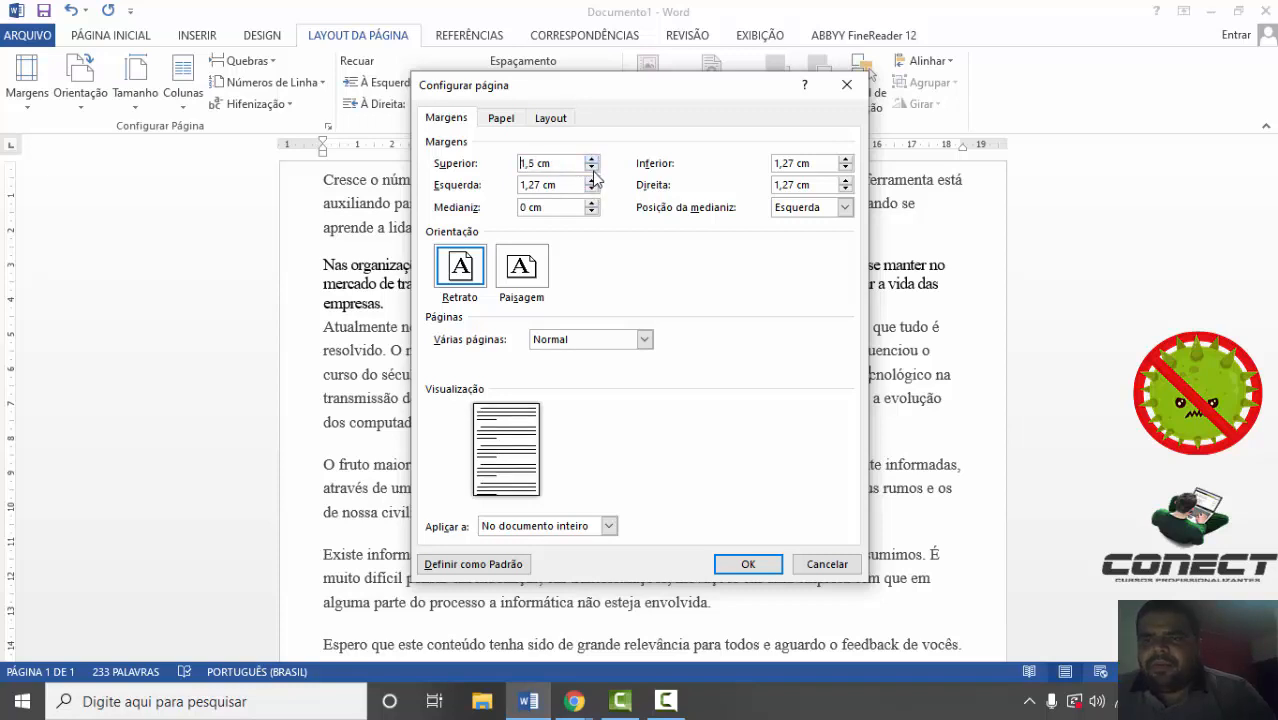
left_click(592, 168)
left_click(592, 168)
left_click(592, 168)
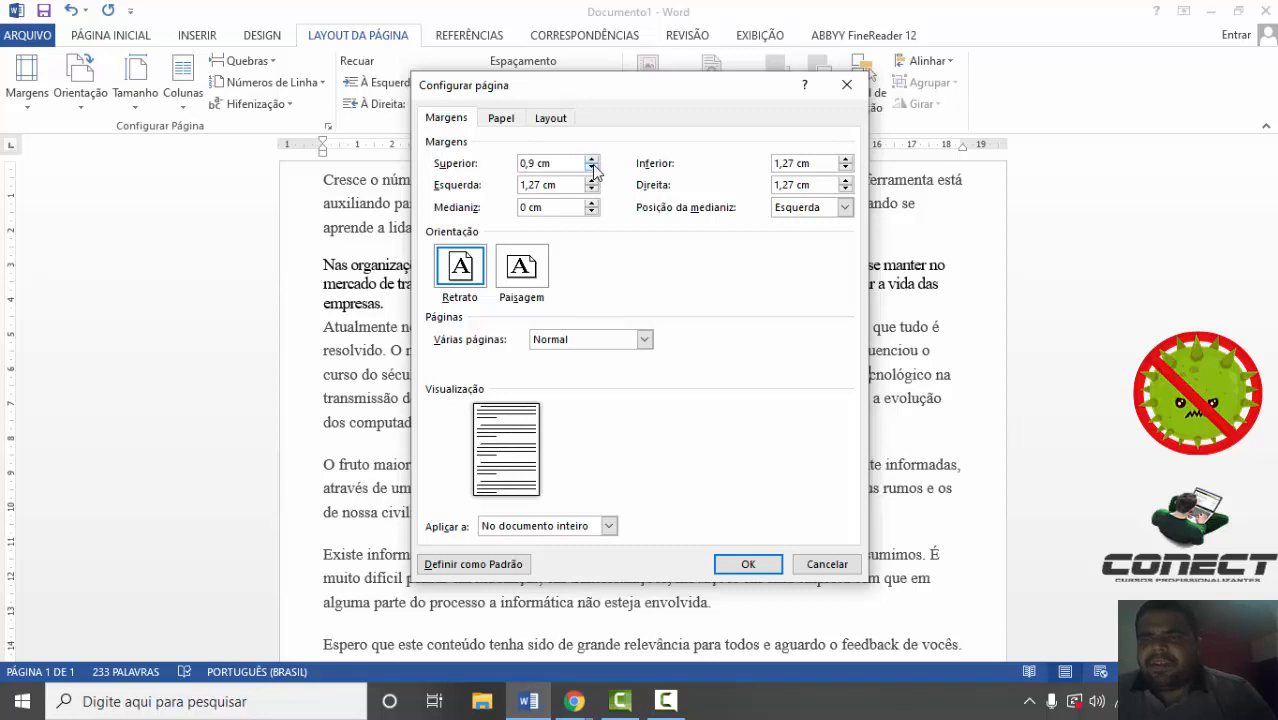
left_click(593, 159)
left_click(593, 159)
left_click(593, 159)
left_click(593, 159)
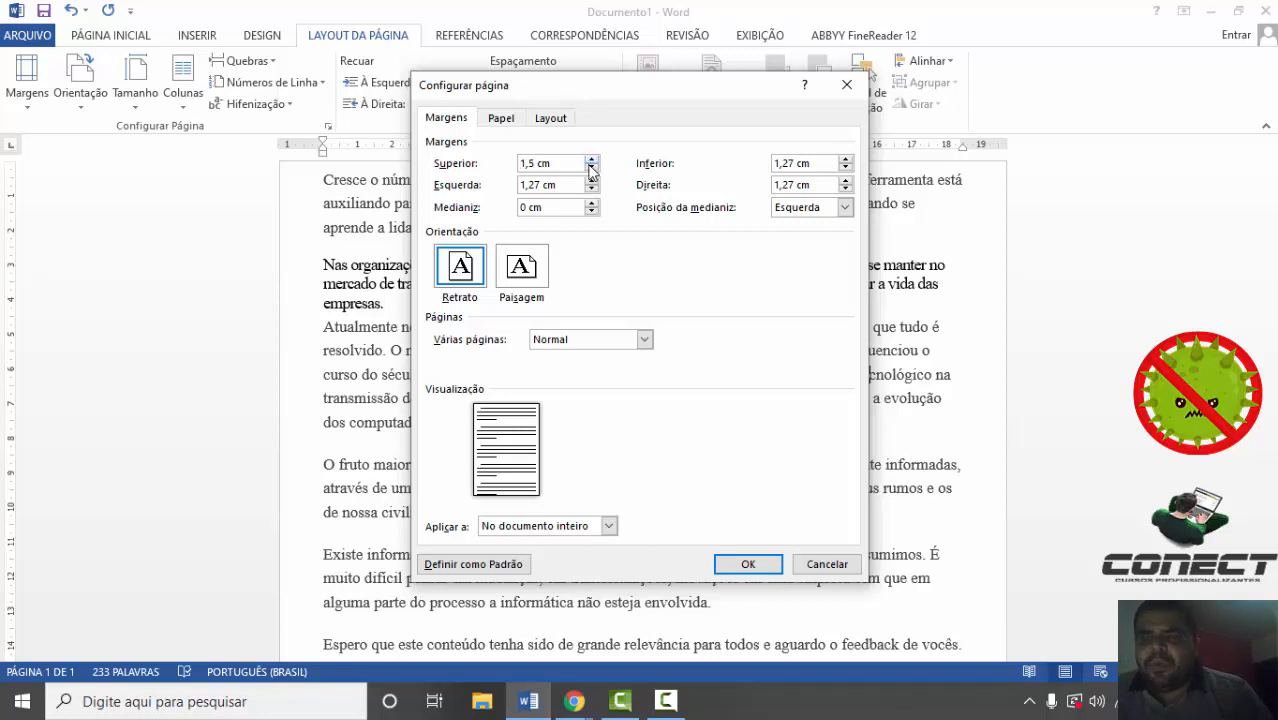
- Set the top, bottom, left and right page margins to 3 cm each
left_click_drag(538, 163, 497, 170)
type("3")
key("Tab")
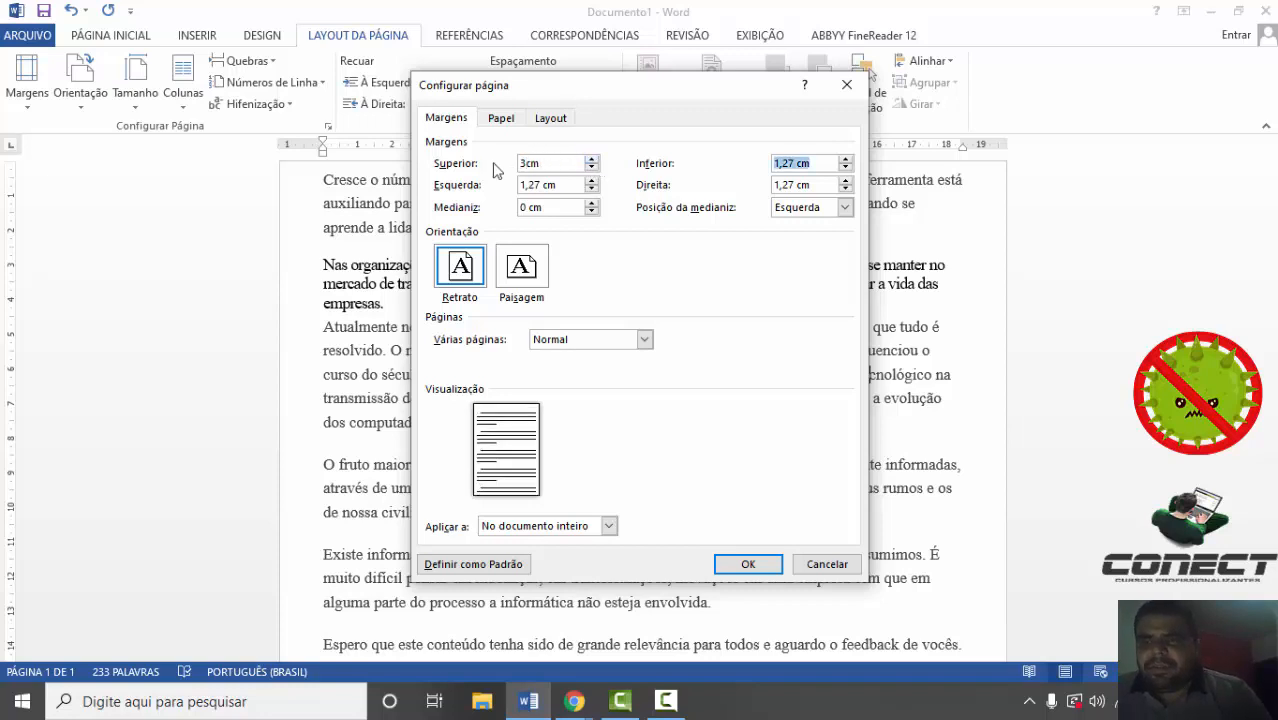
type("3")
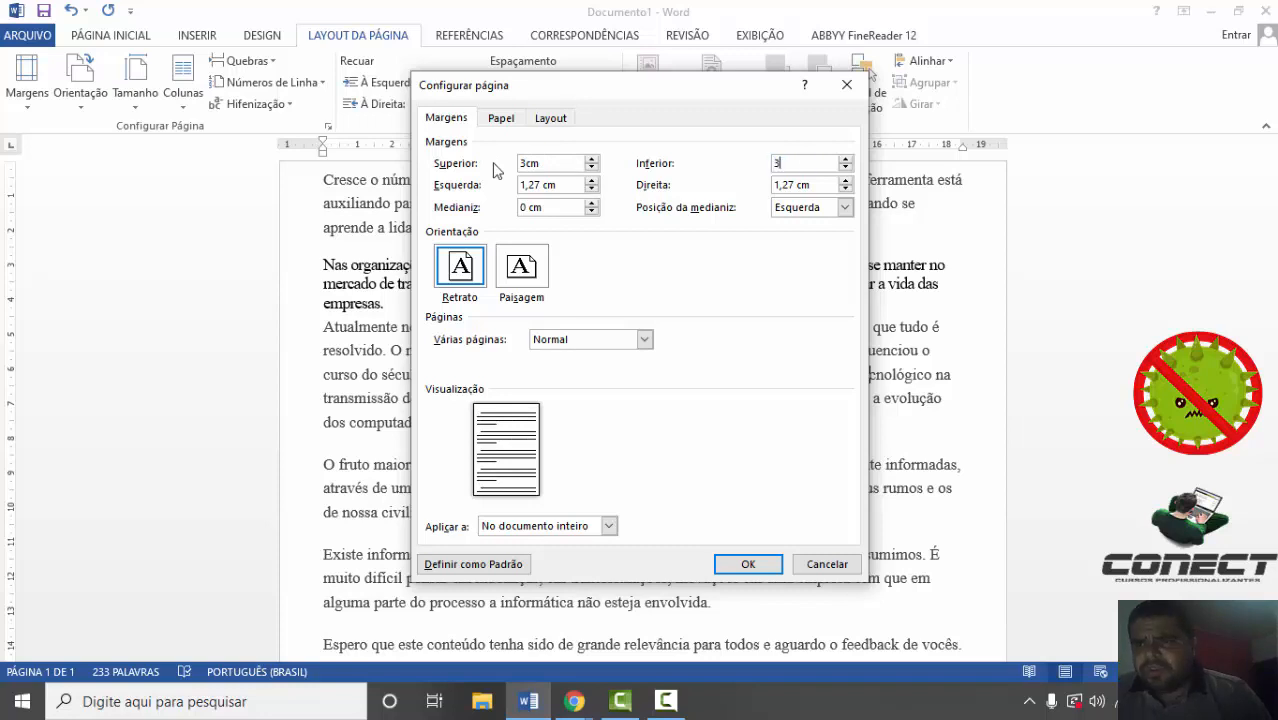
key("Tab")
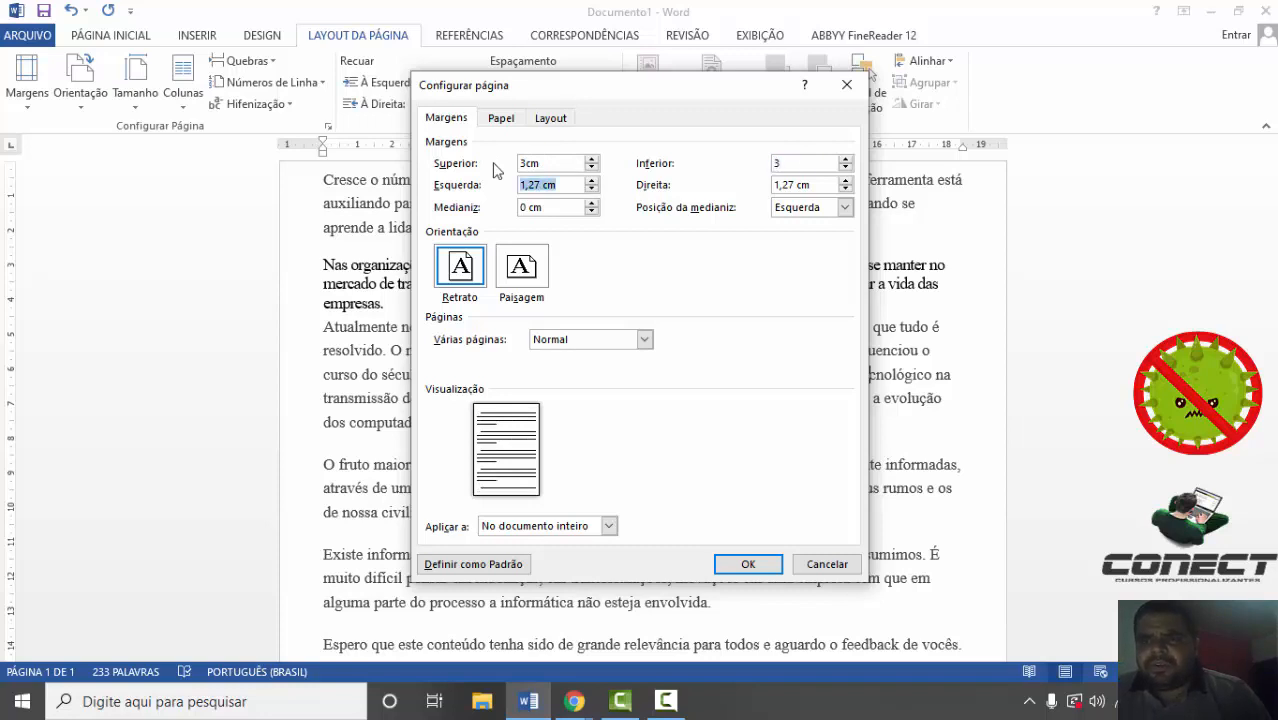
type("2")
type("3")
key("Tab")
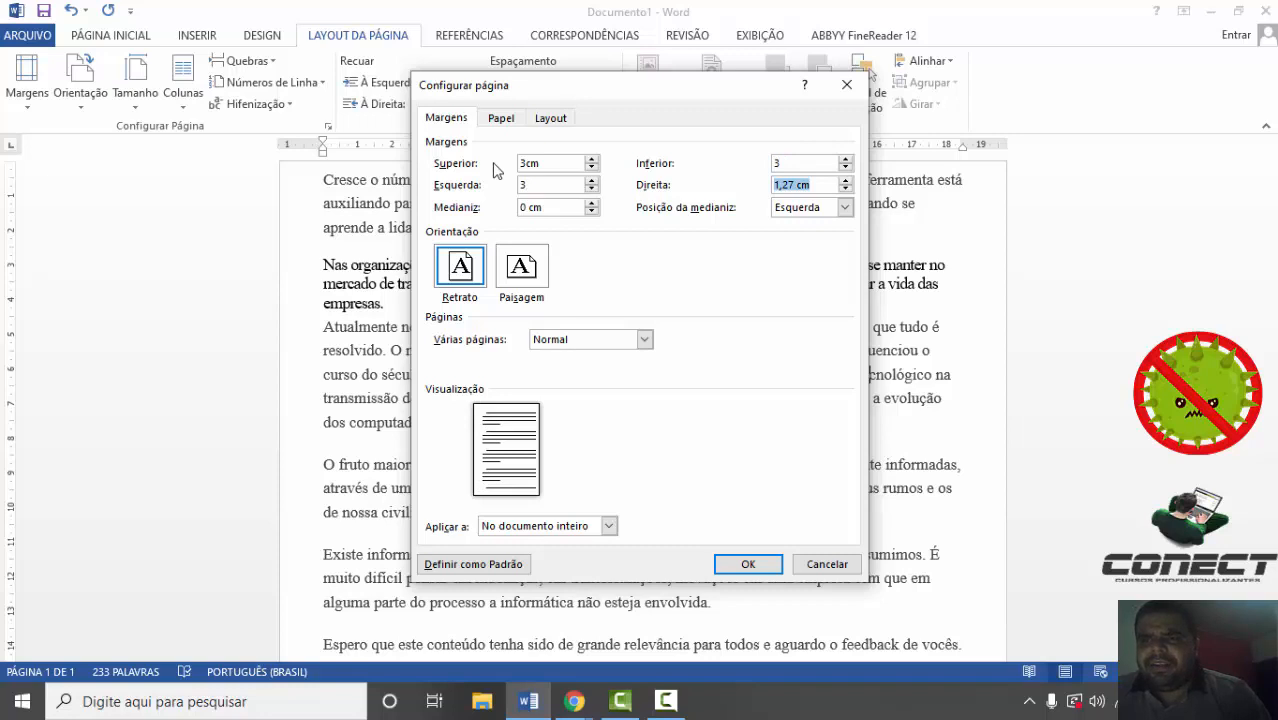
type("3")
key("Tab")
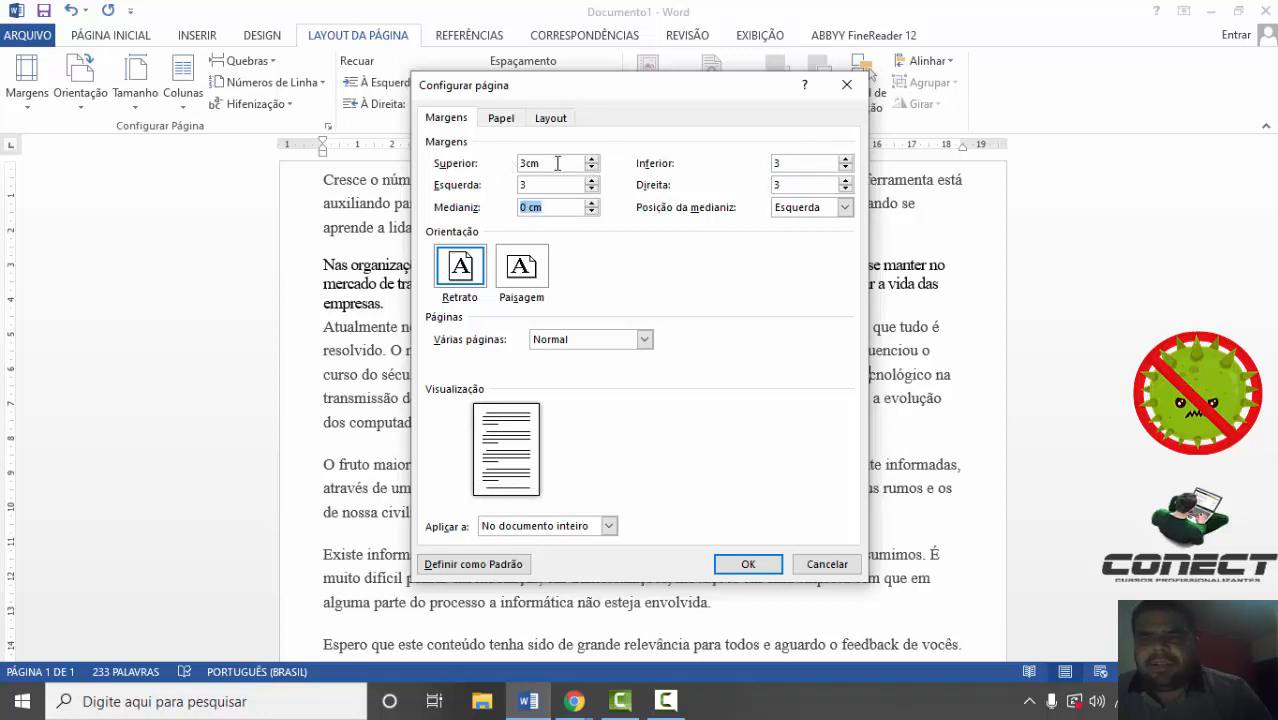
- Try a gutter of 1 cm, and return the gutter to 0 cm
double_click(537, 186)
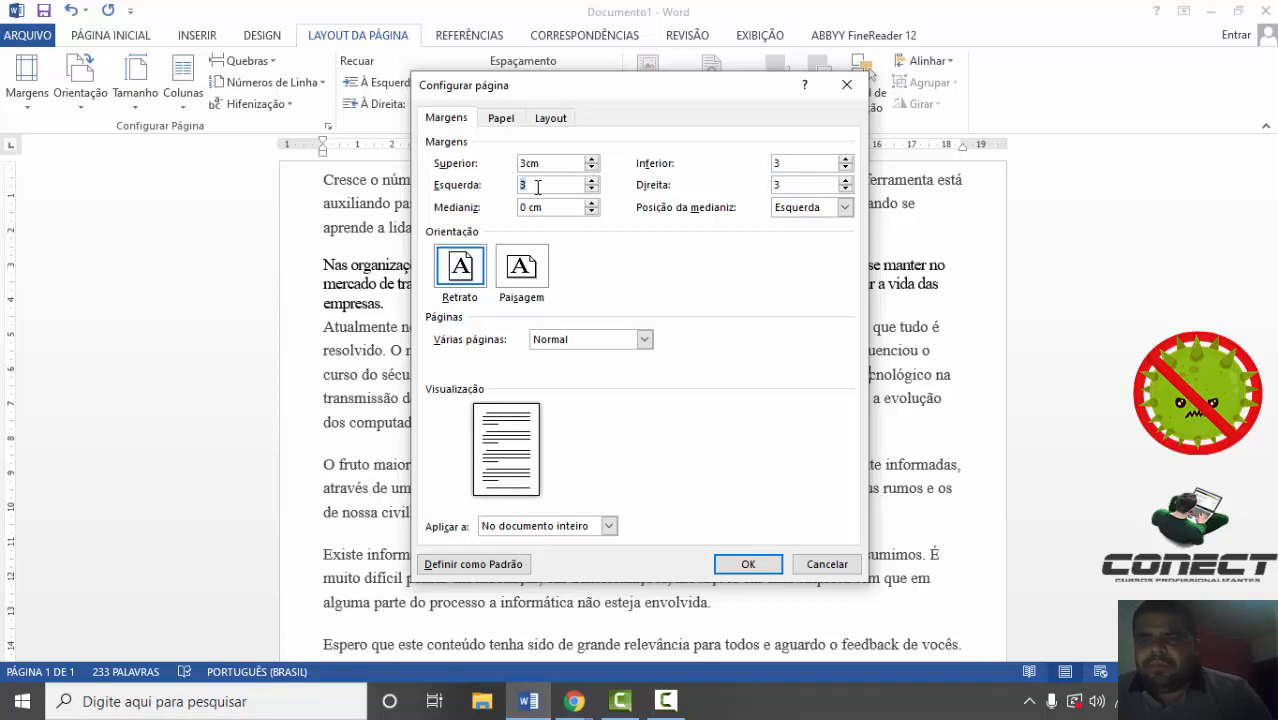
left_click(591, 202)
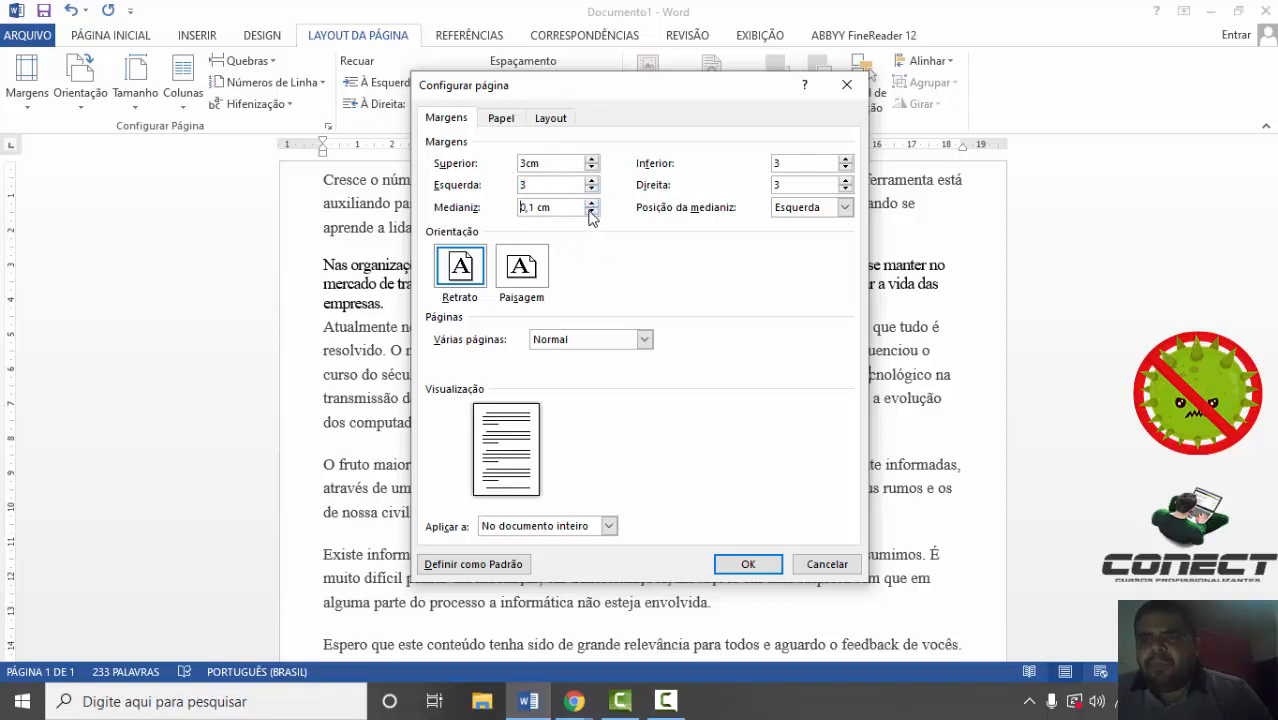
left_click(591, 212)
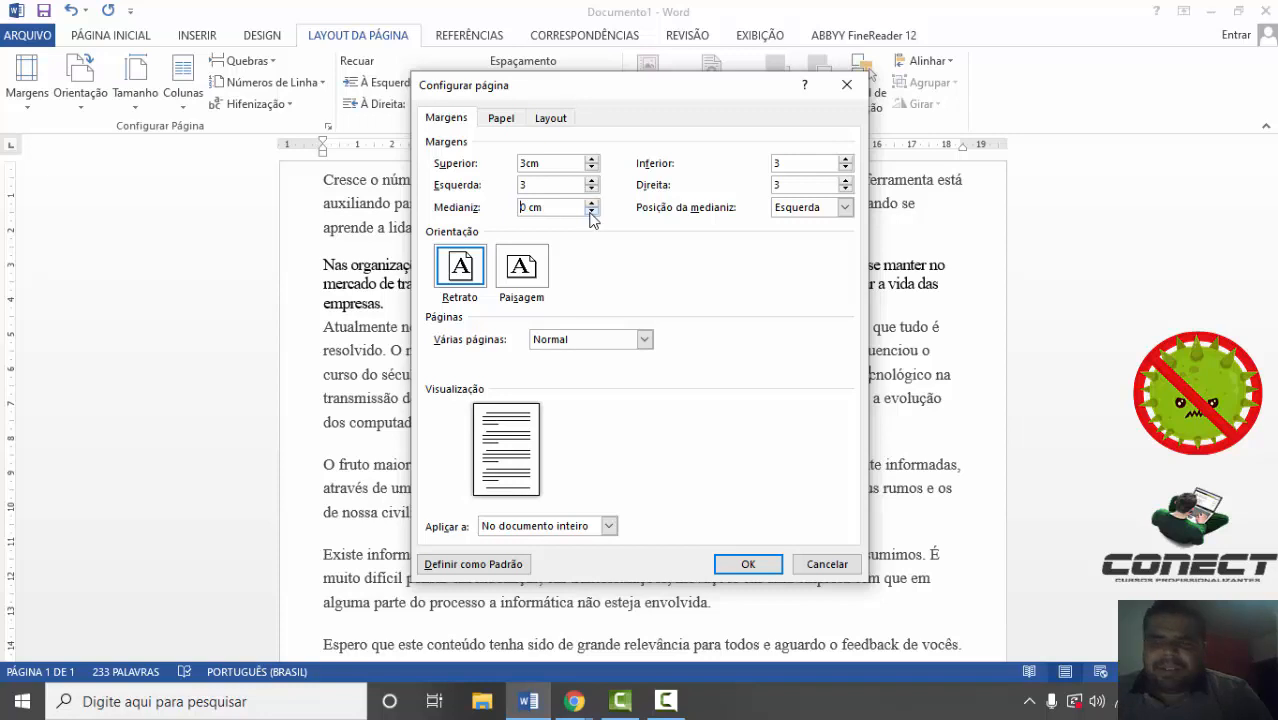
left_click(591, 202)
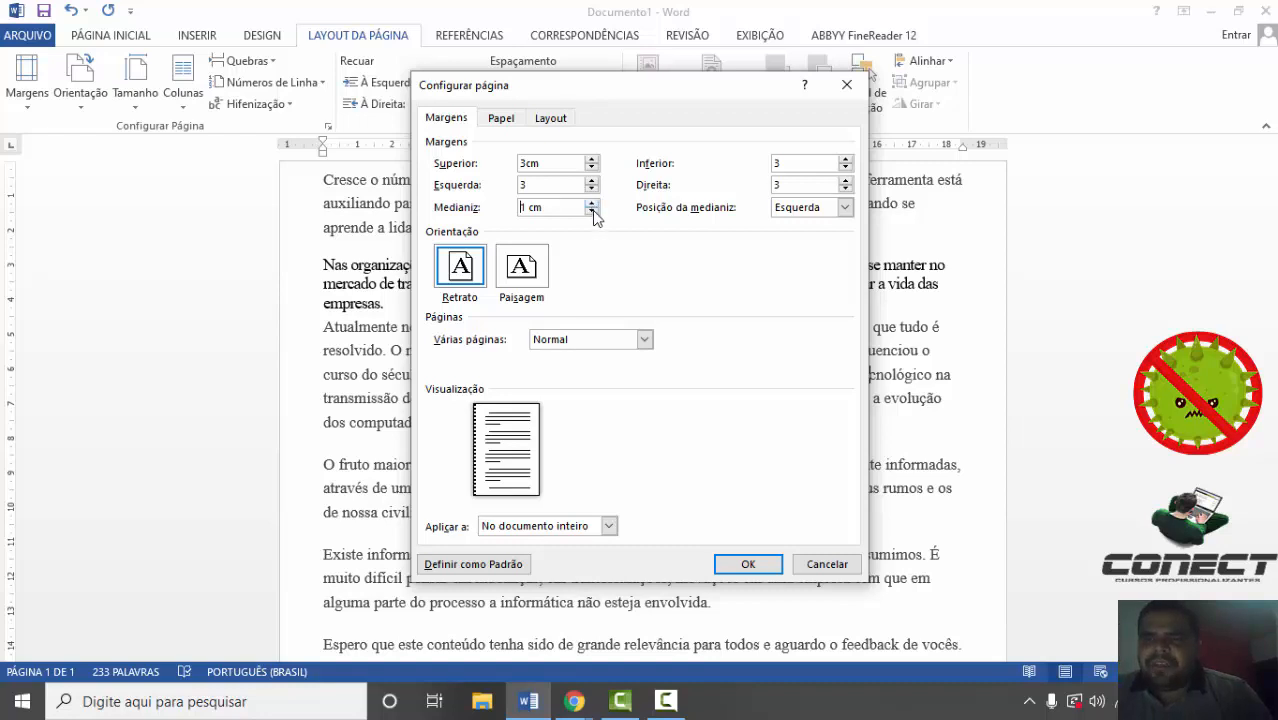
left_click(591, 211)
left_click(593, 212)
left_click(593, 212)
left_click(592, 212)
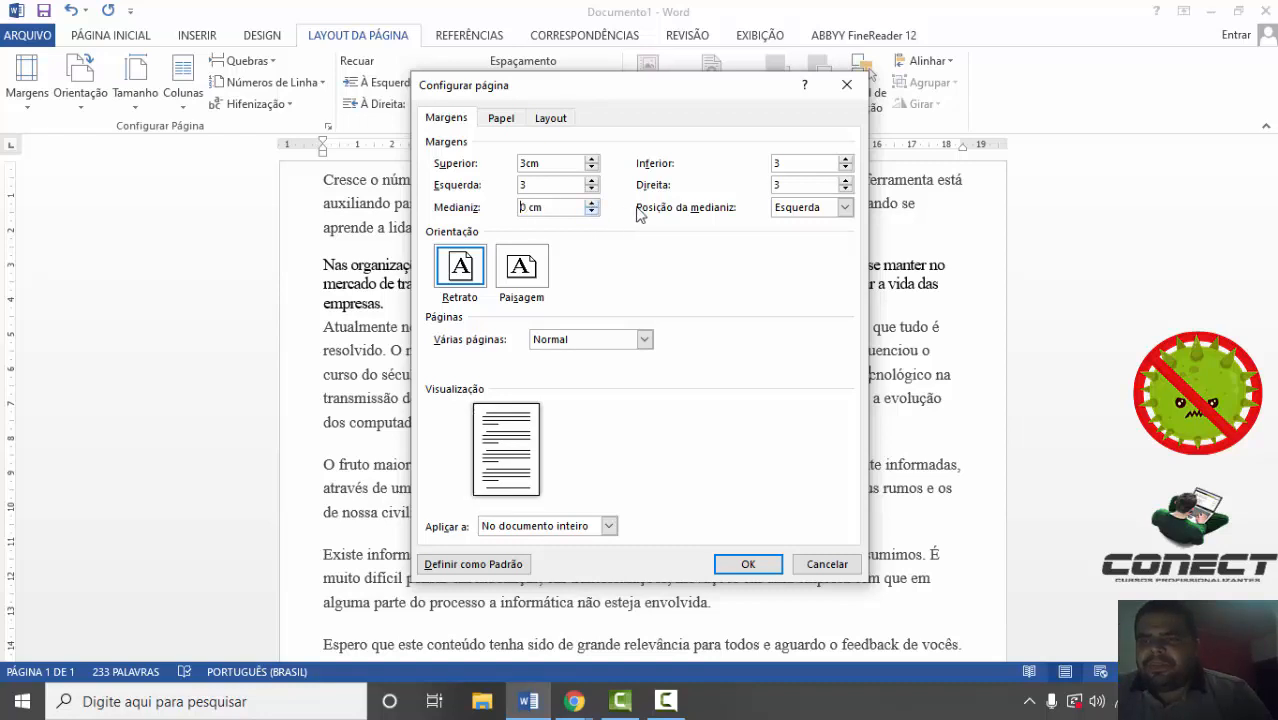
- Check the gutter position choices, keep Esquerda, and apply the custom margins to the whole document
left_click(840, 207)
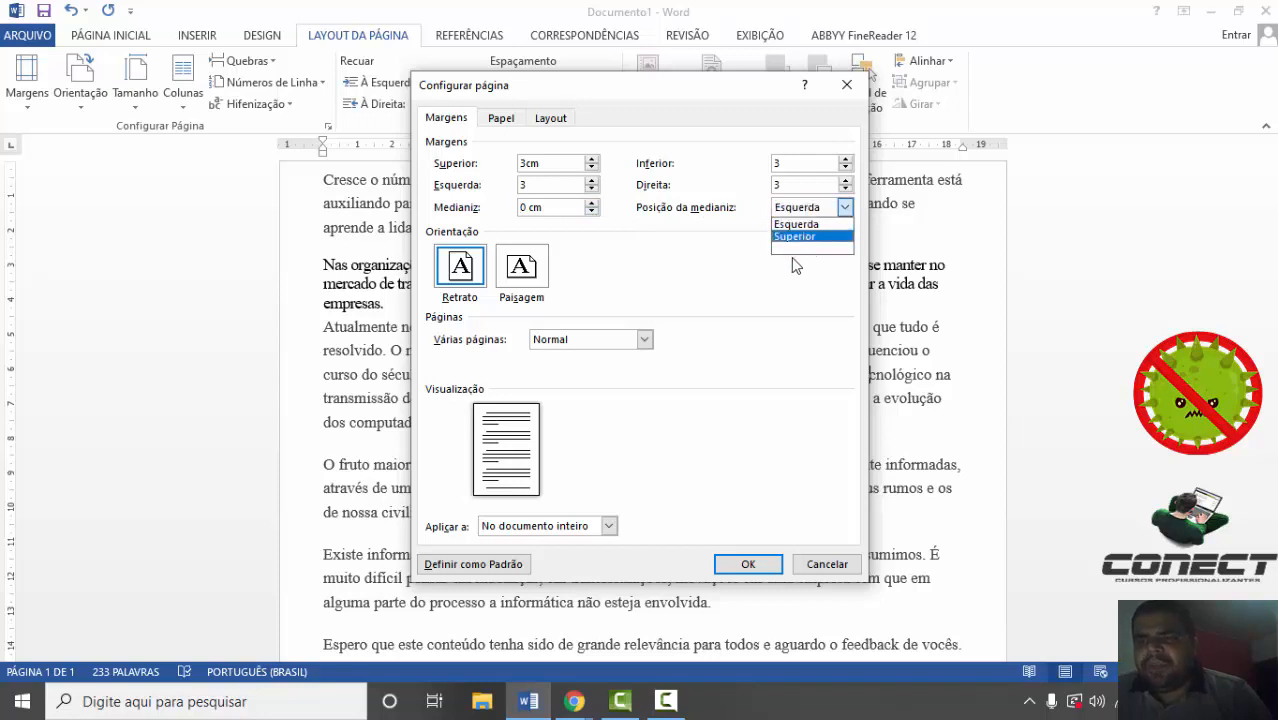
left_click(730, 256)
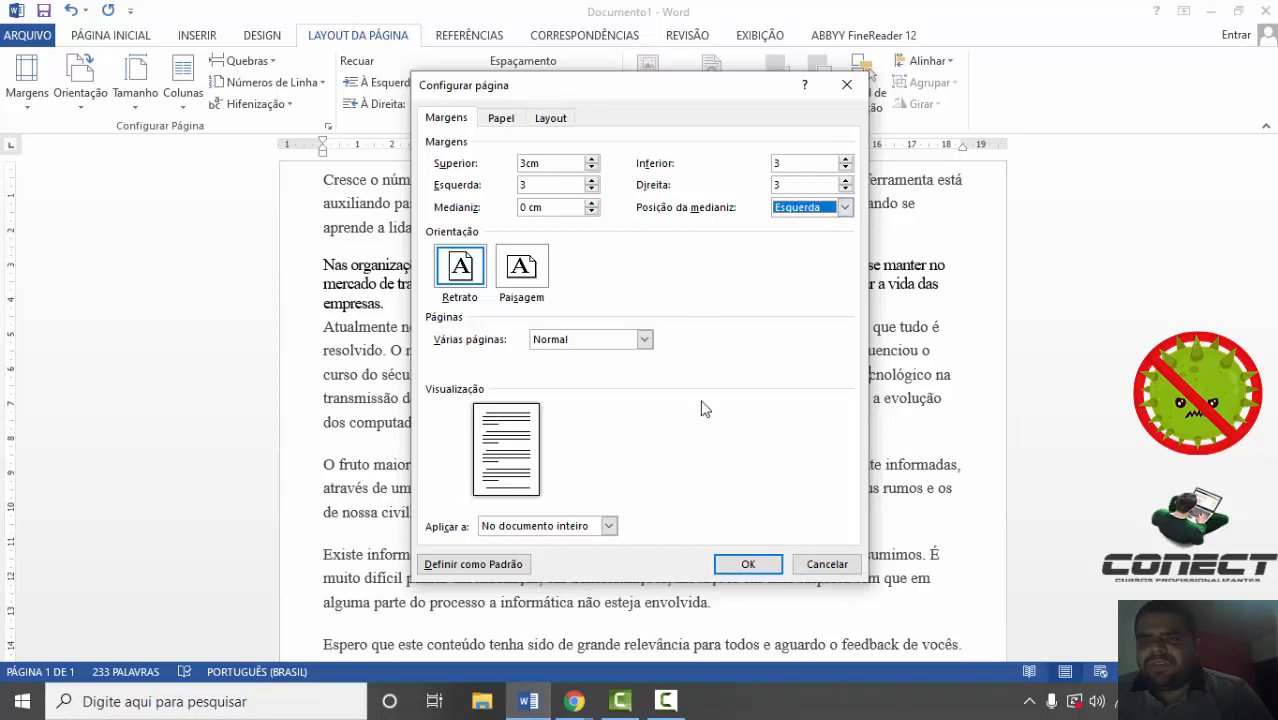
left_click(742, 566)
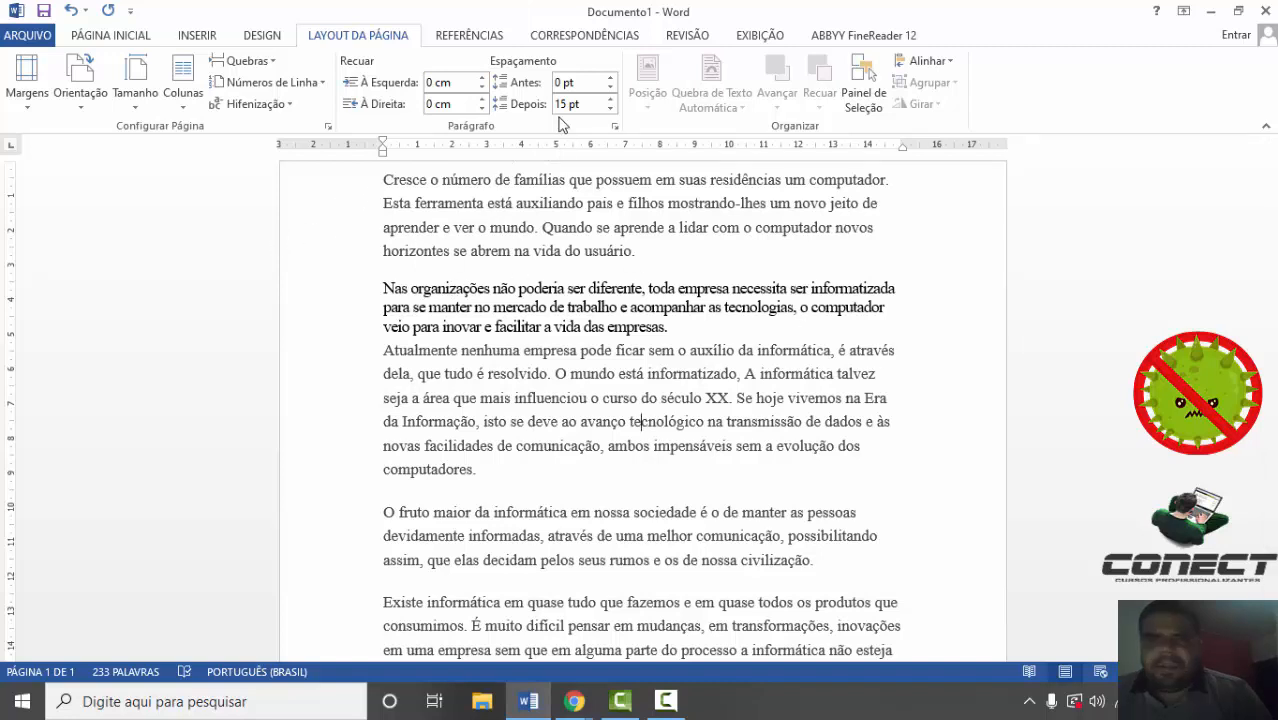
- Examine the available page orientation options, Retrato and Paisagem
left_click(78, 110)
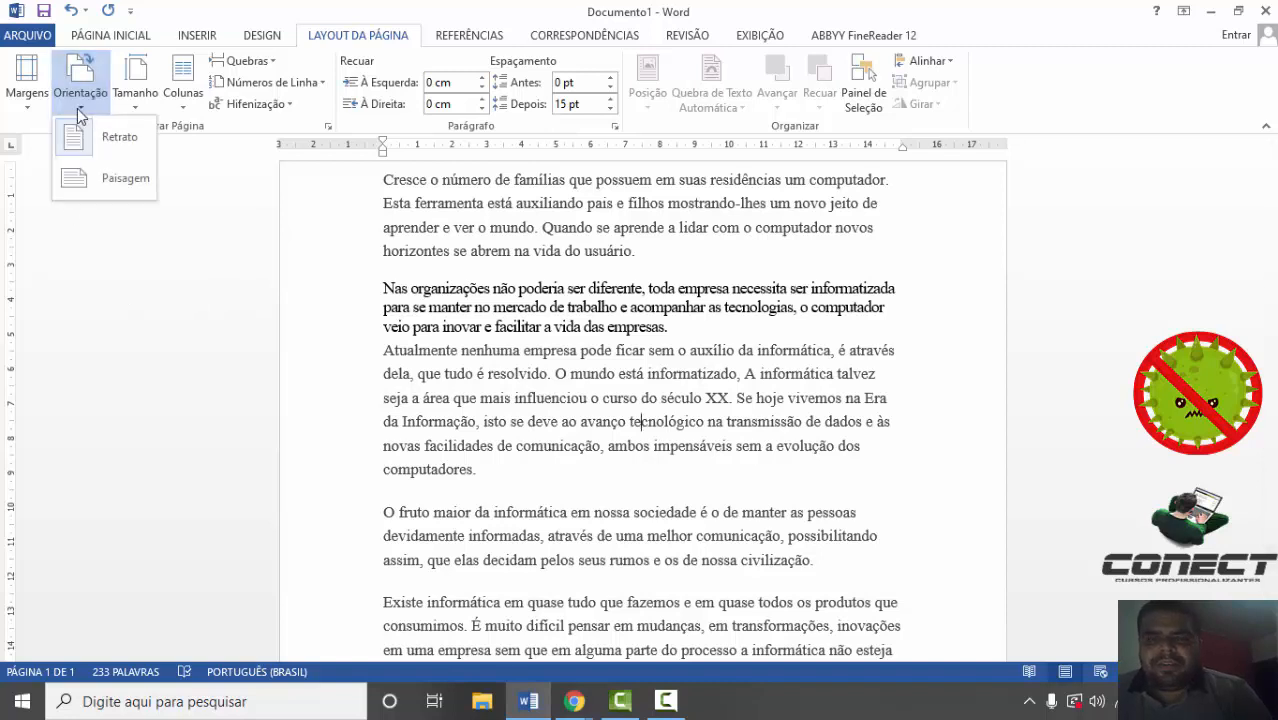
left_click(78, 110)
left_click(78, 110)
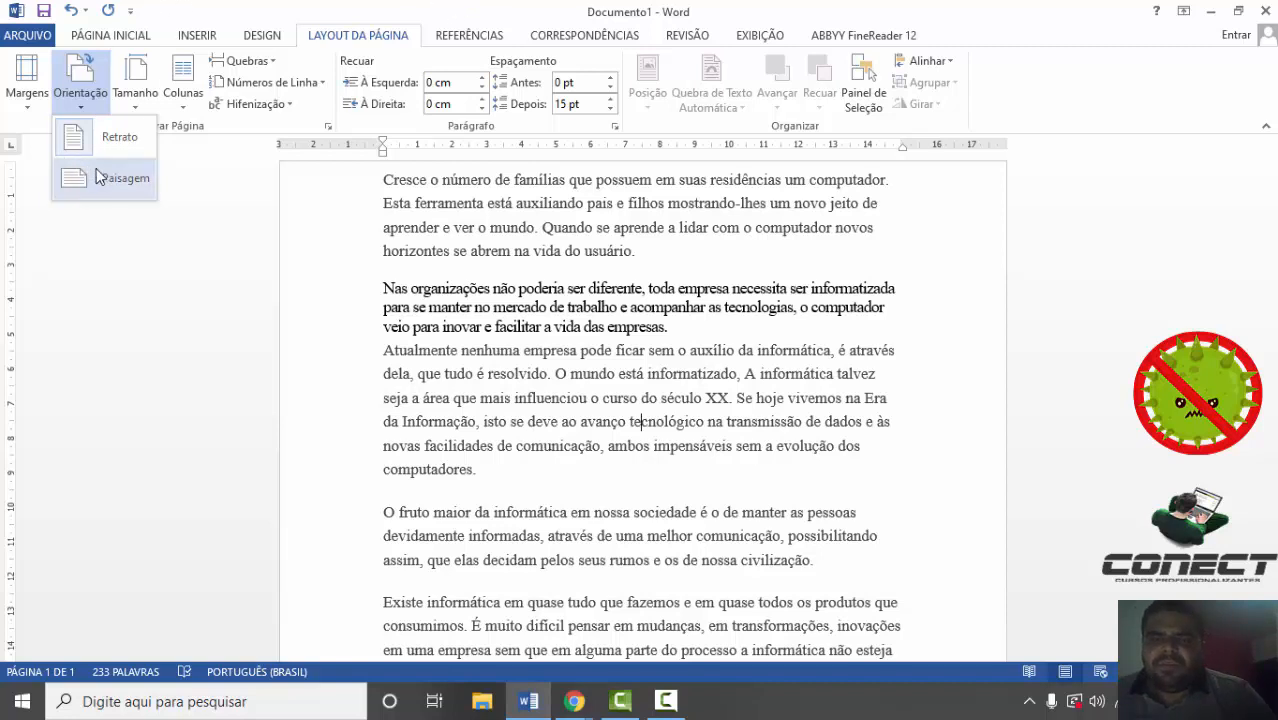
left_click(197, 16)
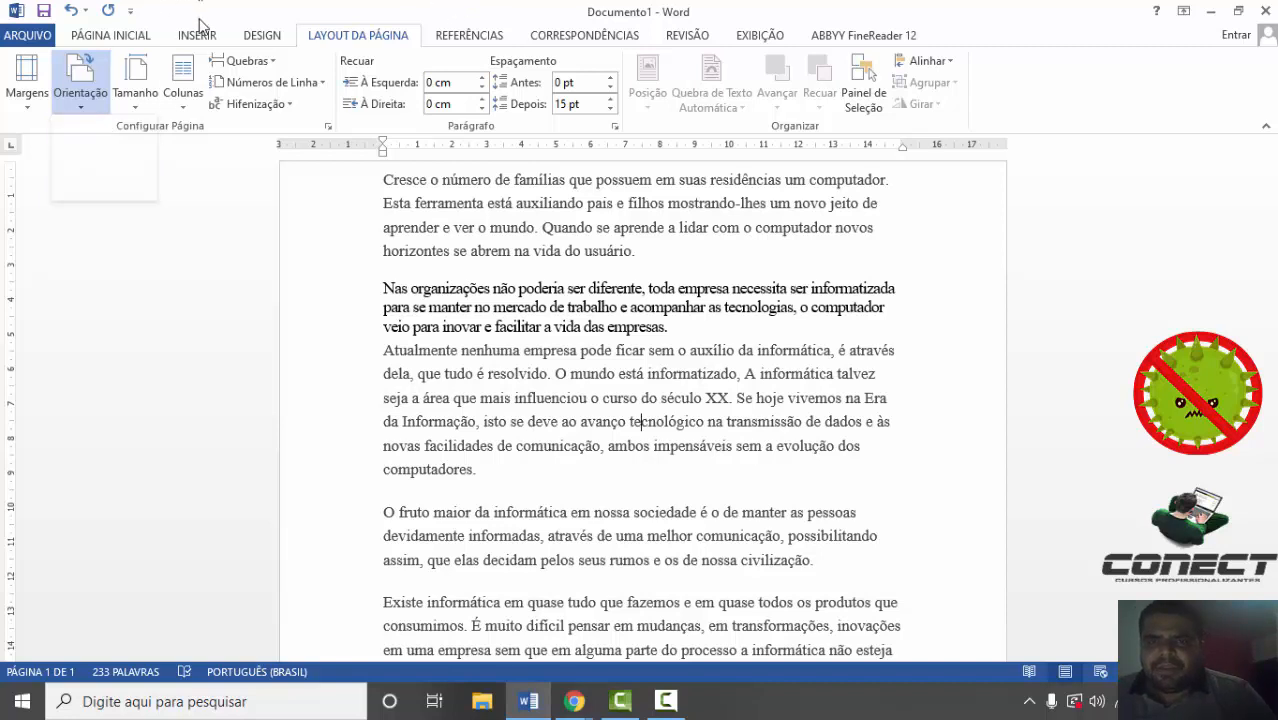
- Examine the list of available paper sizes, from Carta, Ofício and A4 through the envelope and index card formats
left_click(135, 106)
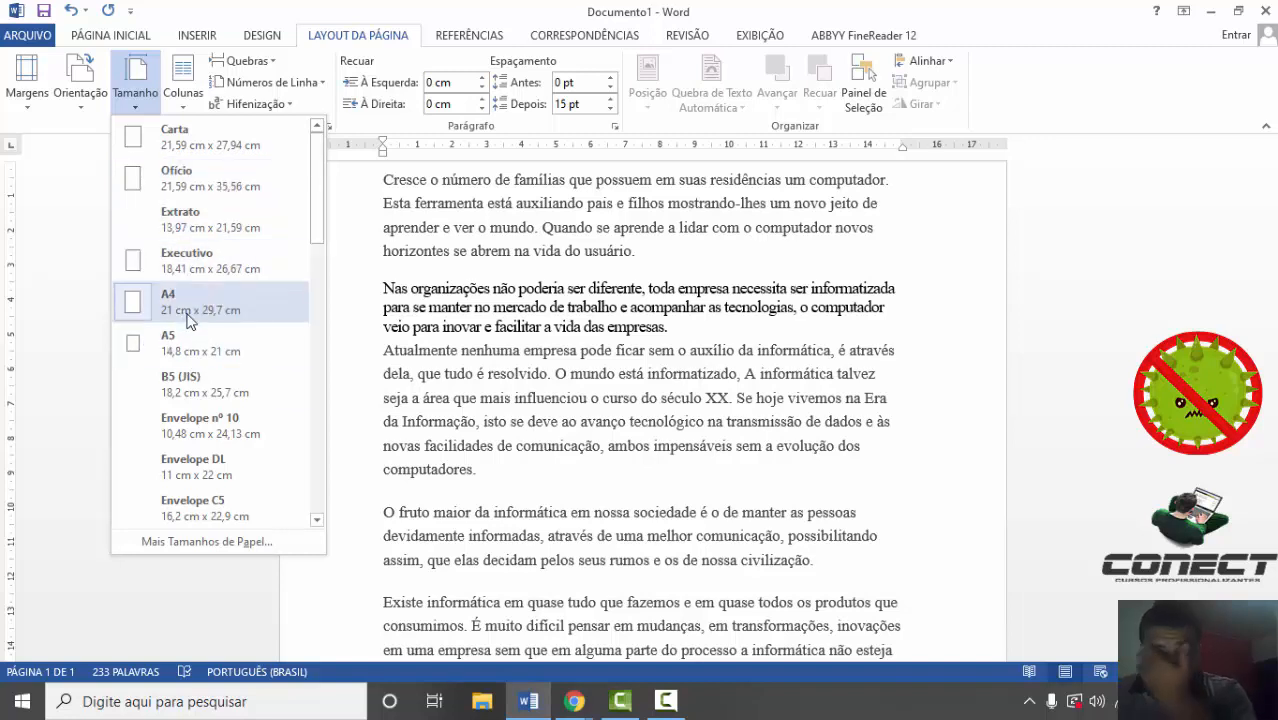
scroll(258, 246, "down", 8)
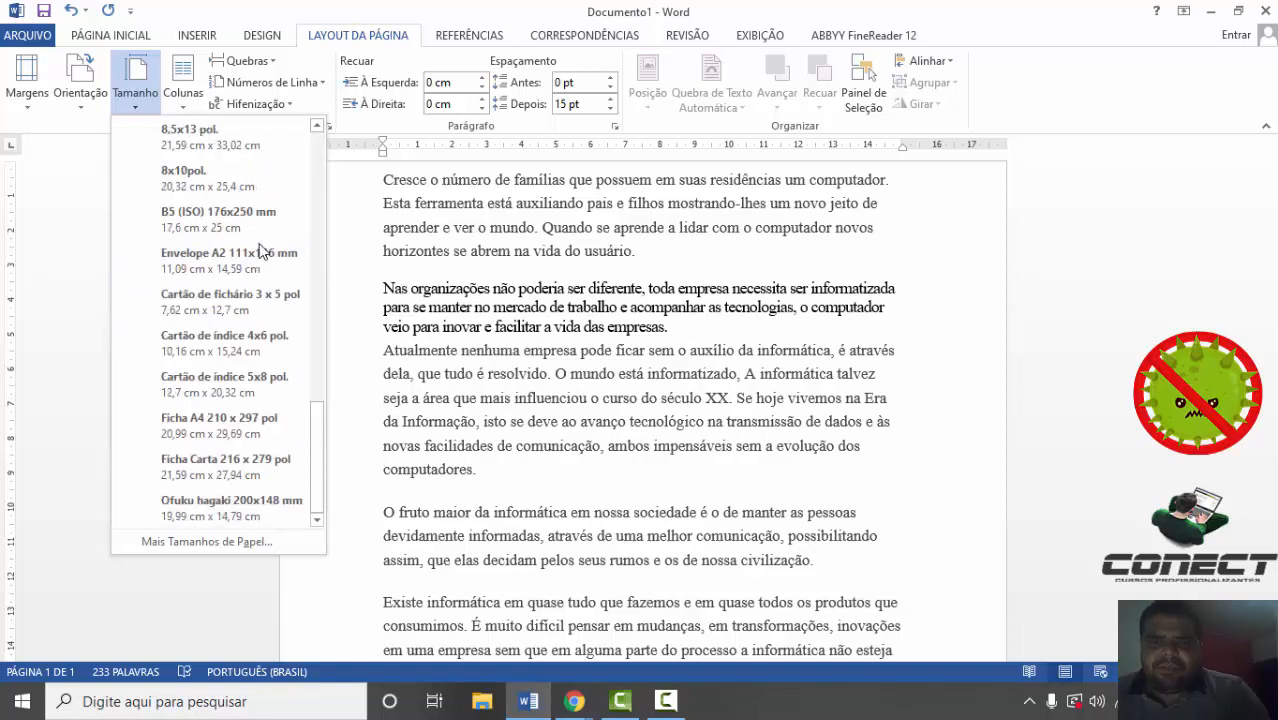
scroll(258, 248, "up", 10)
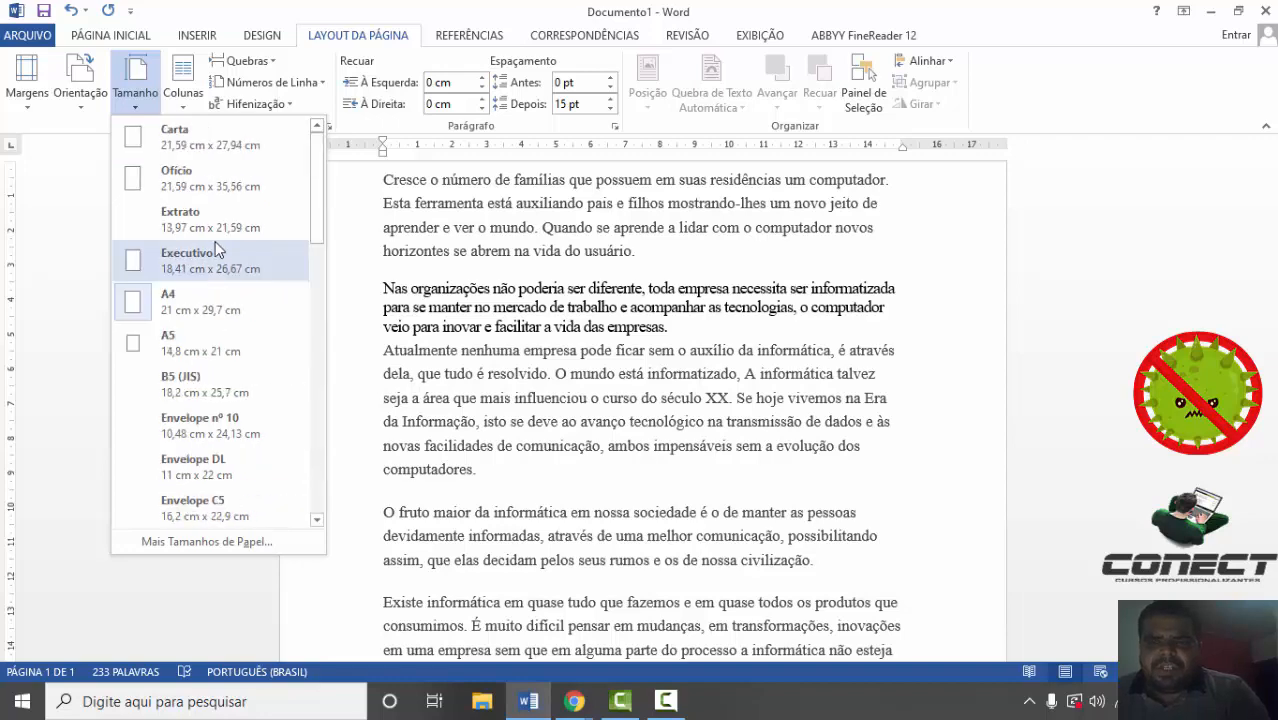
scroll(212, 245, "down", 6)
scroll(197, 265, "down", 5)
scroll(198, 263, "up", 6)
scroll(199, 262, "down", 4)
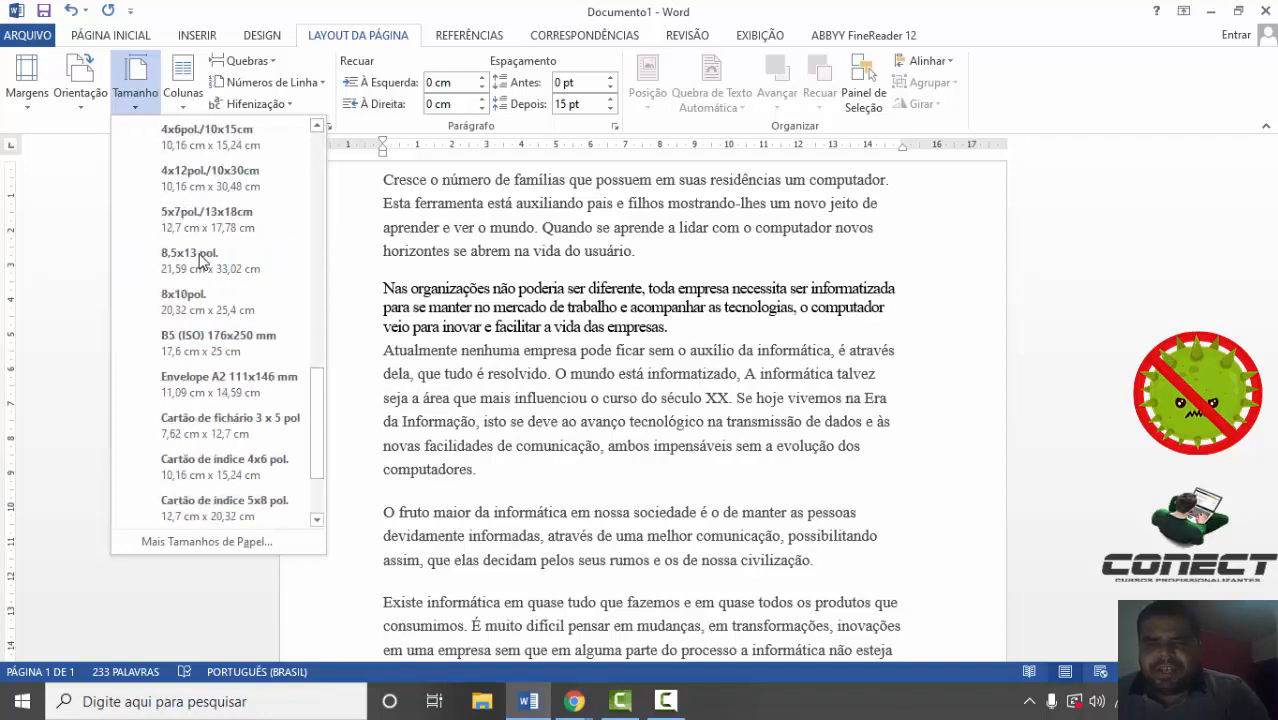
scroll(201, 261, "up", 1)
scroll(200, 261, "up", 4)
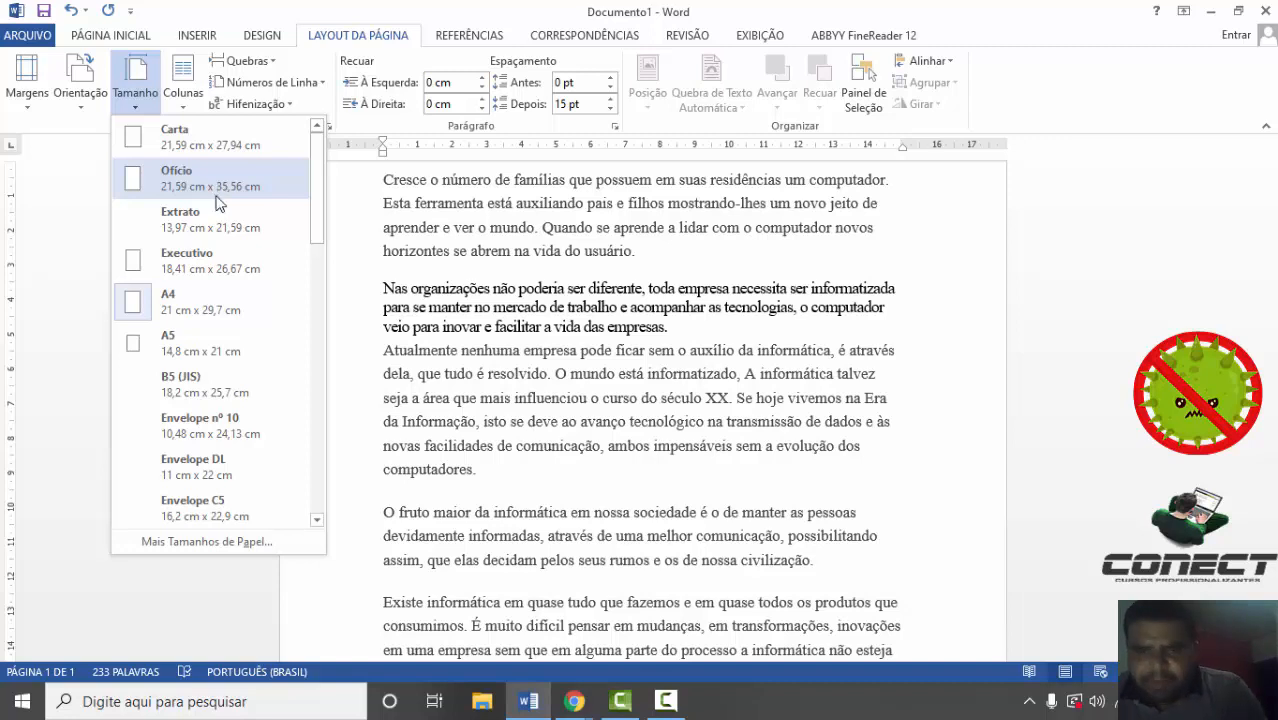
- Start a custom paper size for the document and set its width to 10 cm
left_click(213, 540)
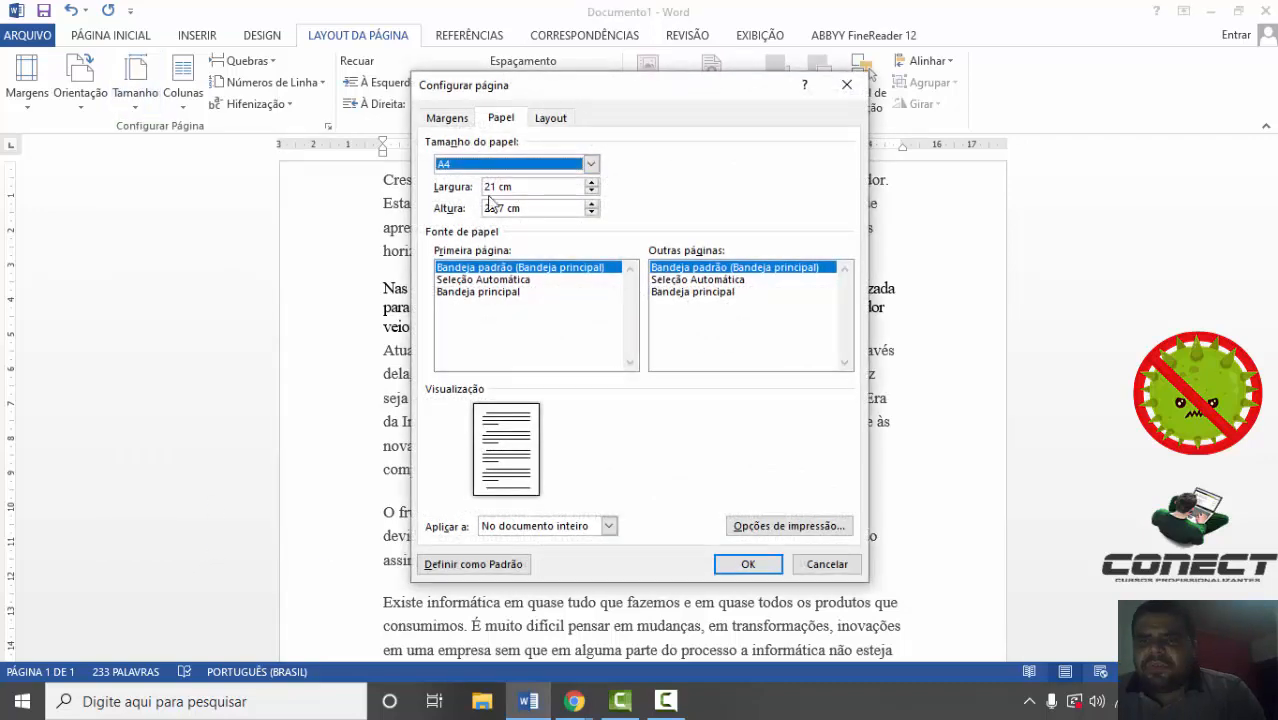
left_click(502, 165)
left_click(652, 178)
left_click(491, 186)
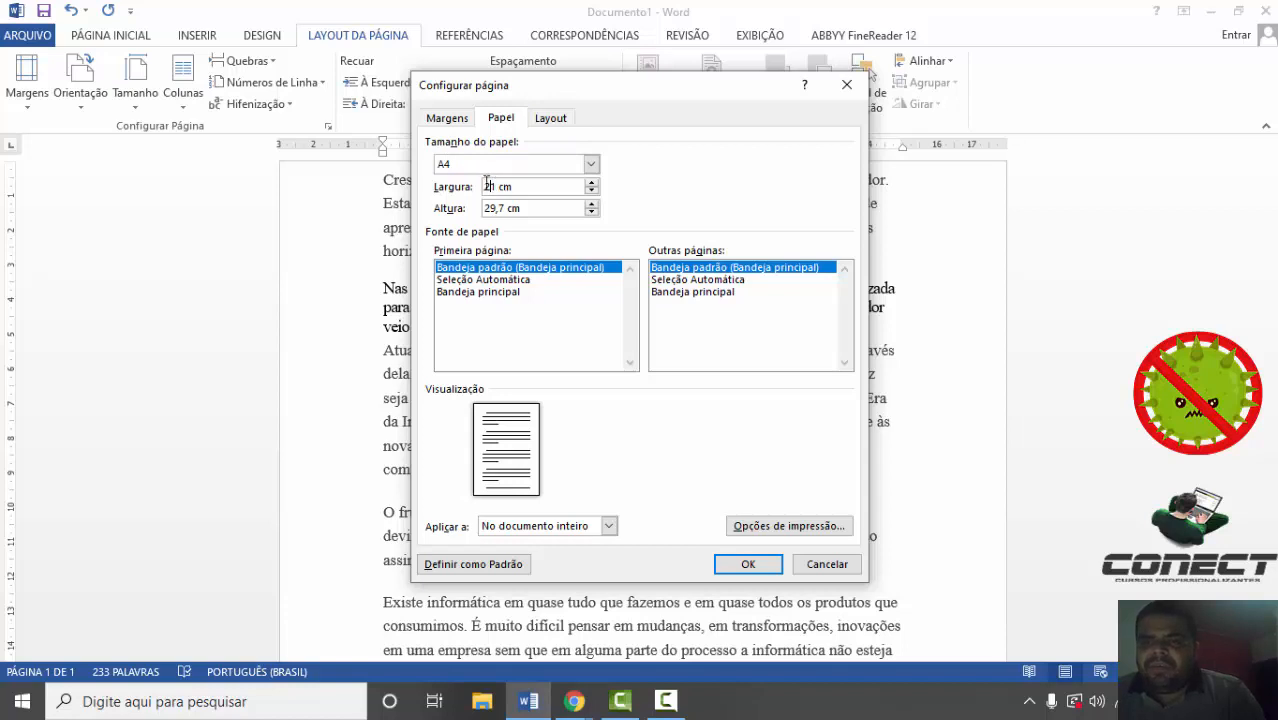
key("BackSpace")
key("BackSpace")
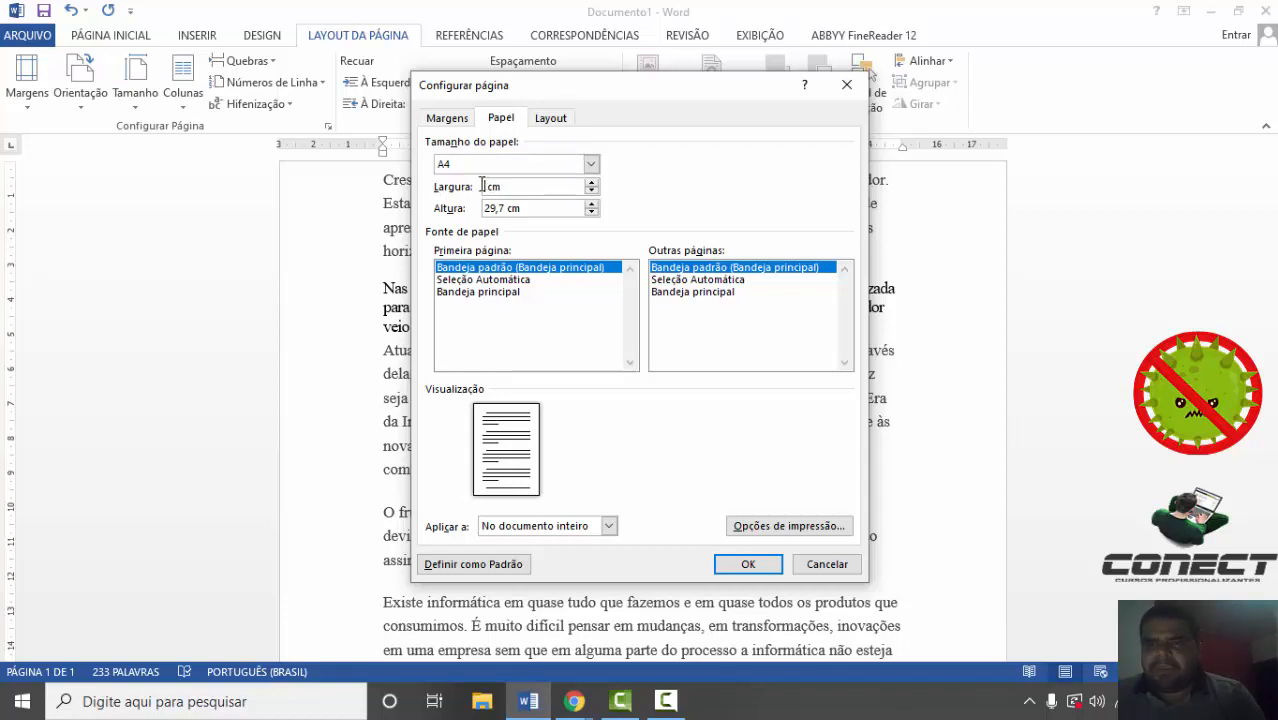
type("10")
- Set the custom paper height to 20 cm and apply the size to the whole document
left_click(495, 208)
key("Delete")
key("Delete")
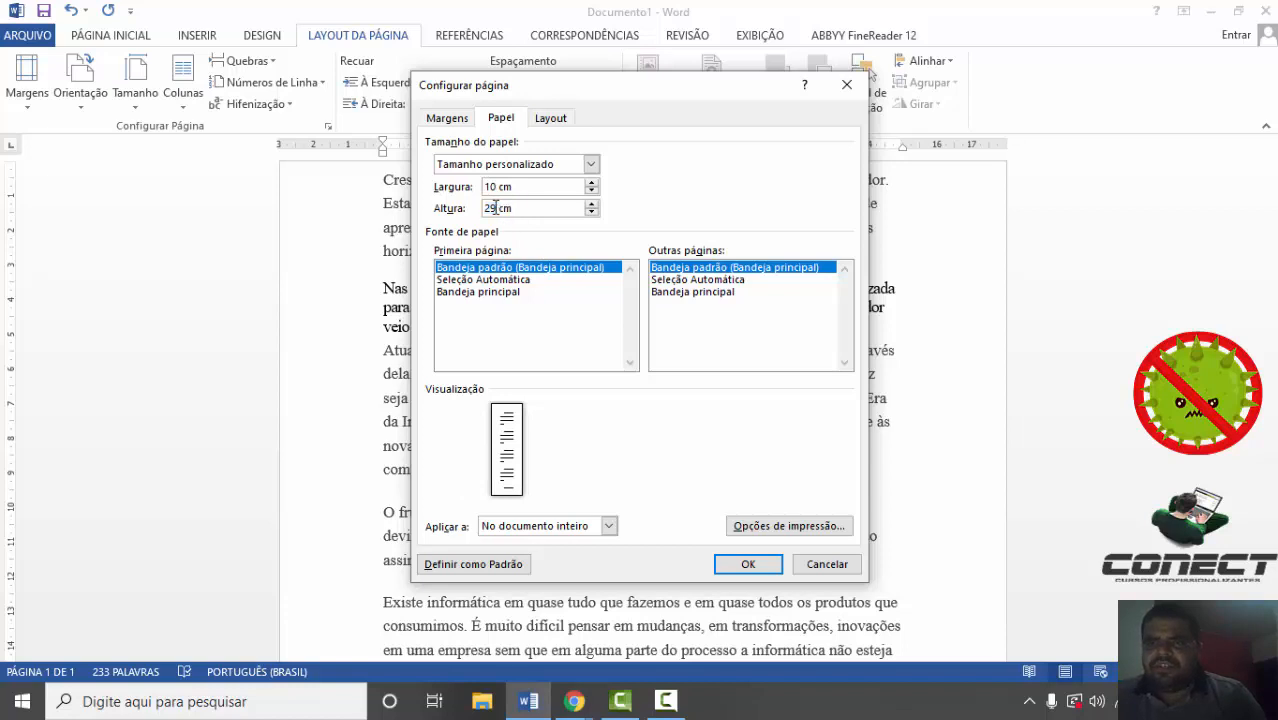
key("BackSpace")
key("BackSpace")
type("10")
key("BackSpace")
key("BackSpace")
type("20")
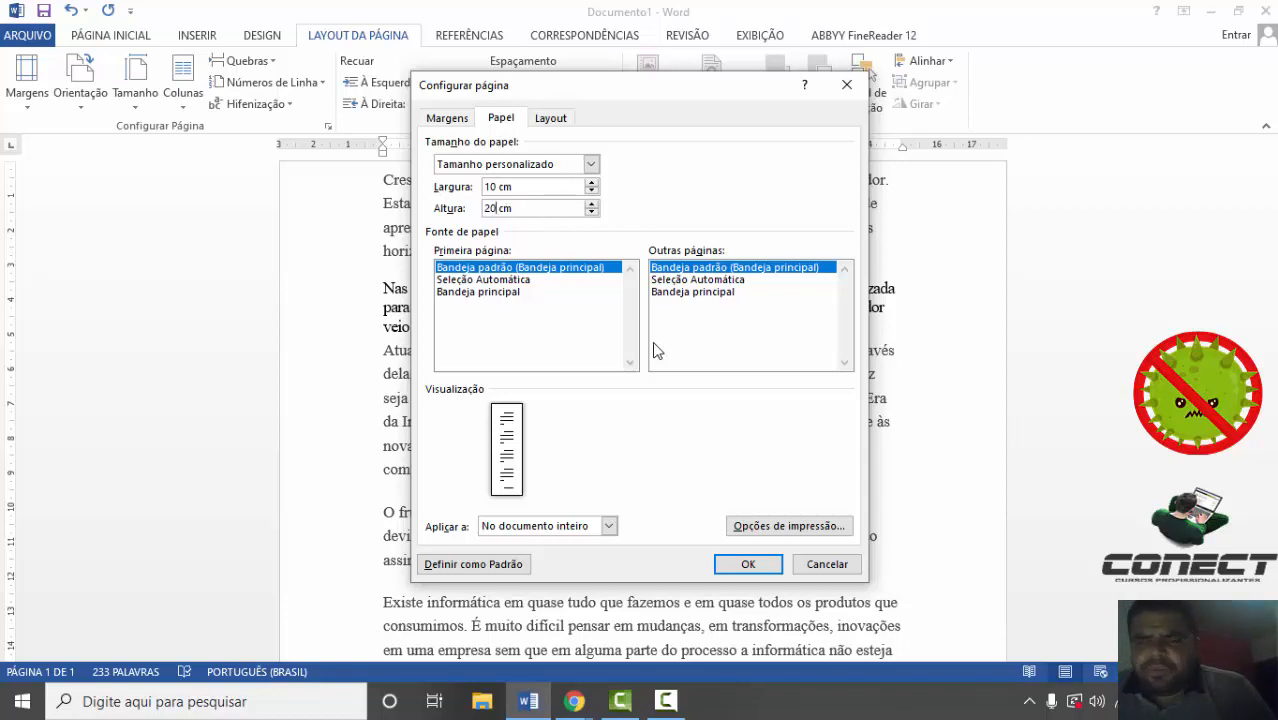
left_click(755, 566)
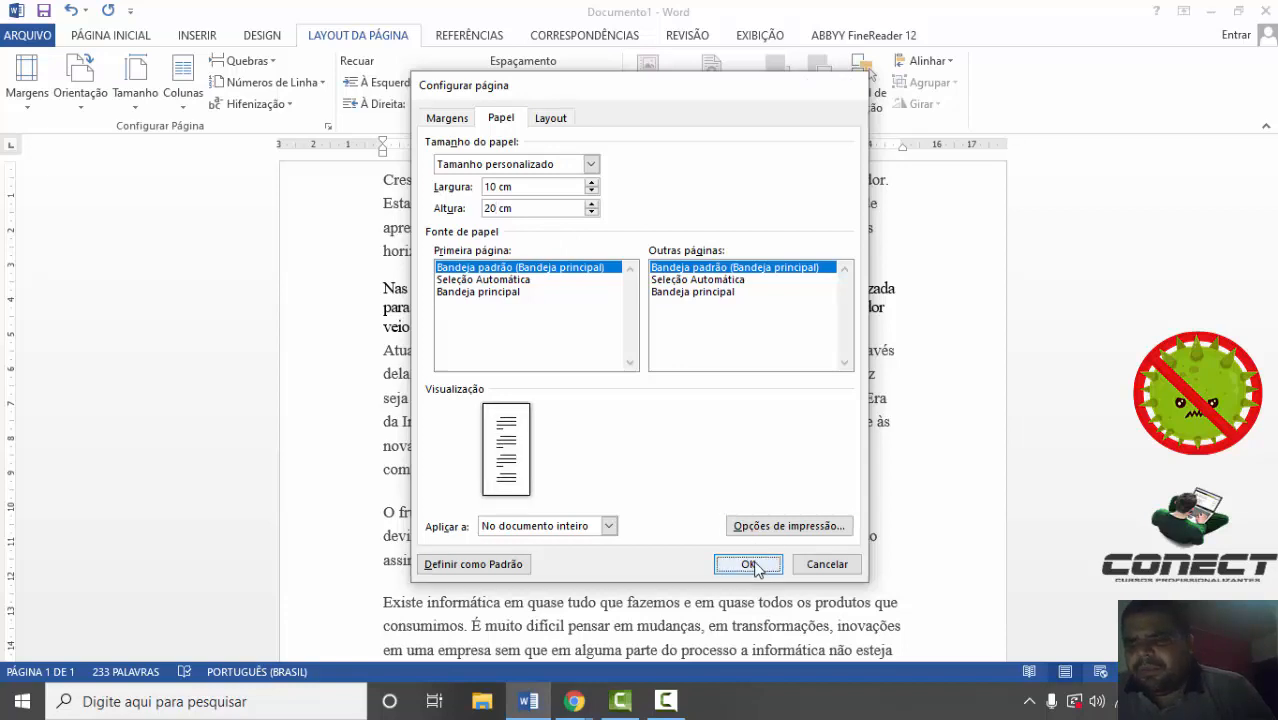
left_click(748, 564)
- Set the document's paper size back to A4, 21 cm x 29,7 cm
left_click_drag(1270, 300, 1257, 15)
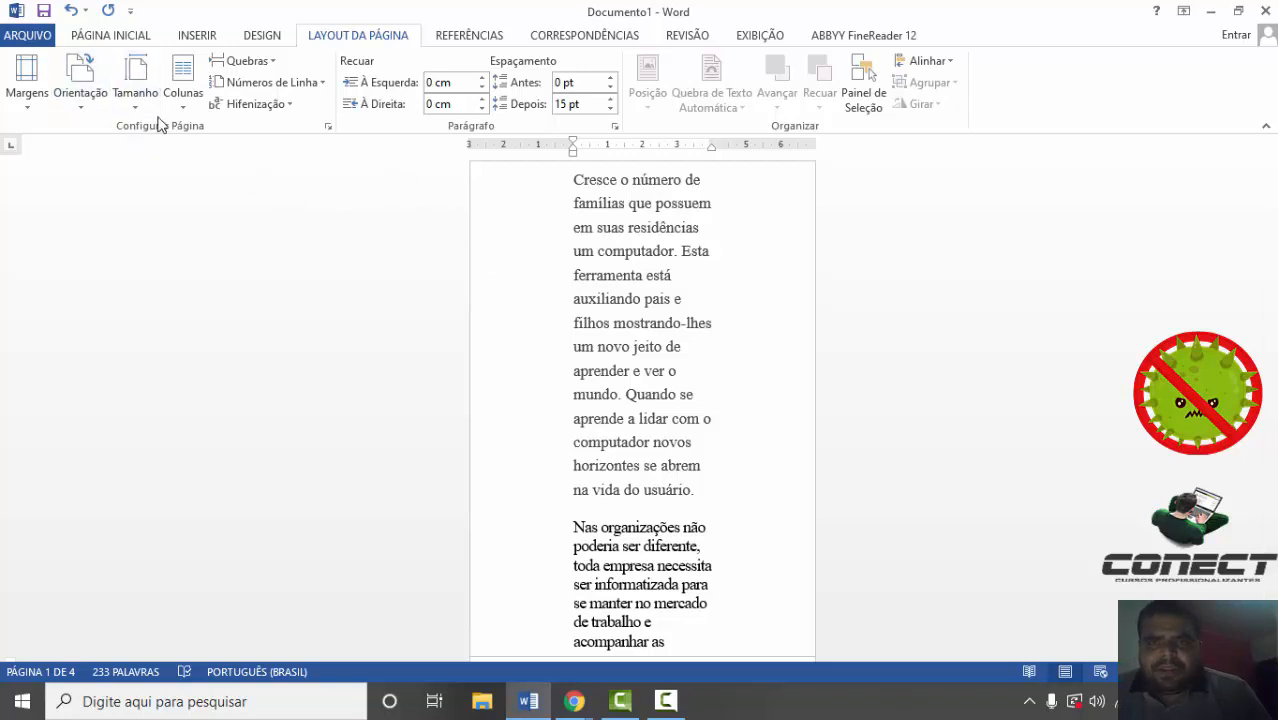
left_click(135, 85)
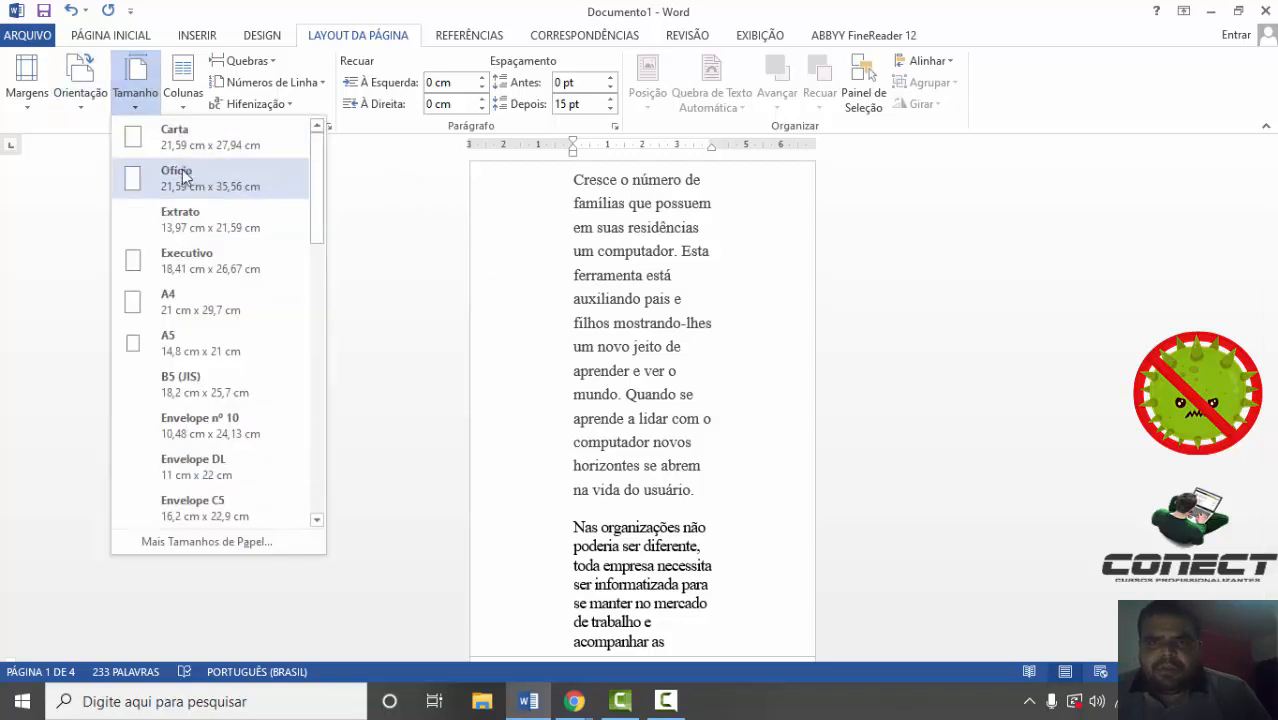
left_click(180, 300)
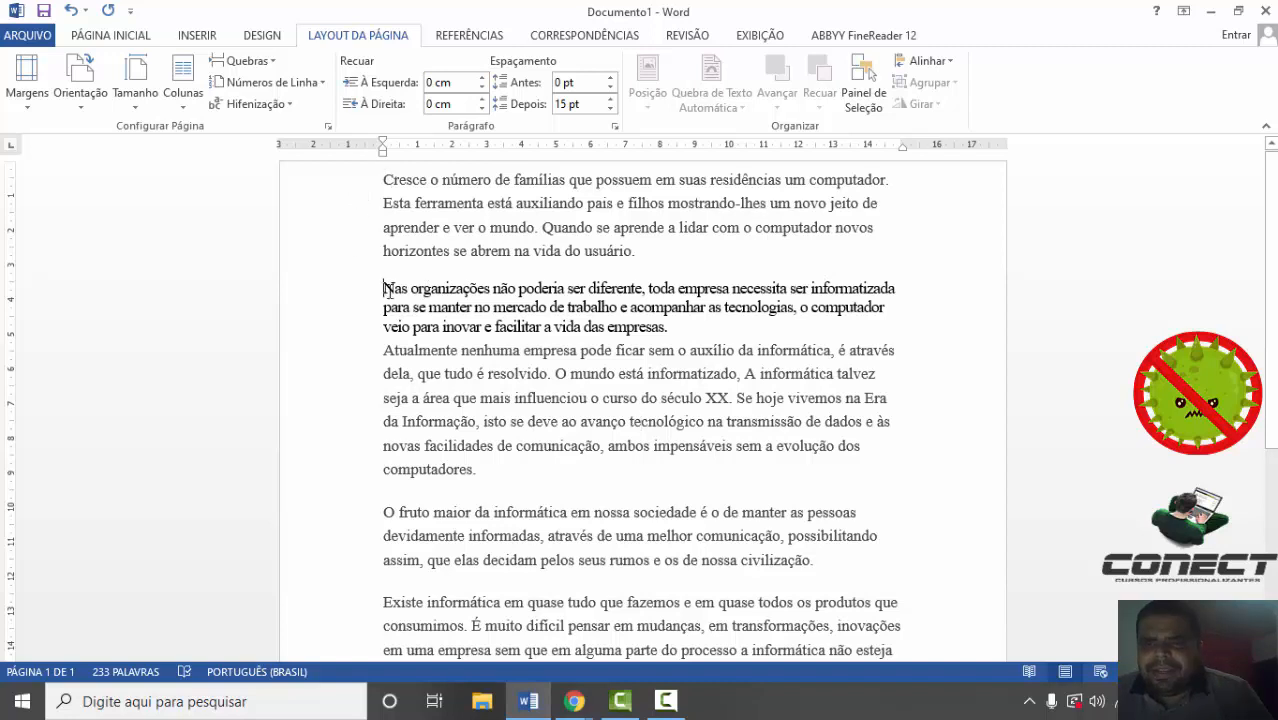
- Lay out the text from "Nas organizações" through "computadores." in two columns
left_click_drag(386, 289, 494, 470)
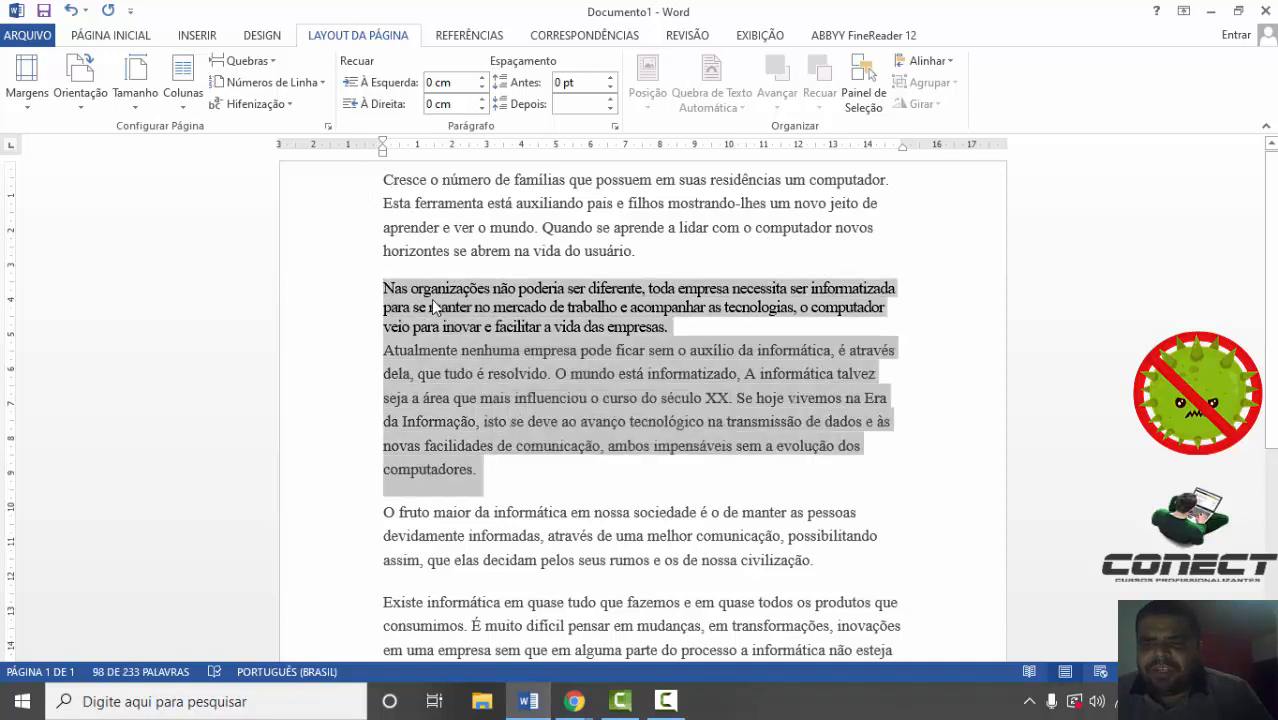
left_click(362, 312)
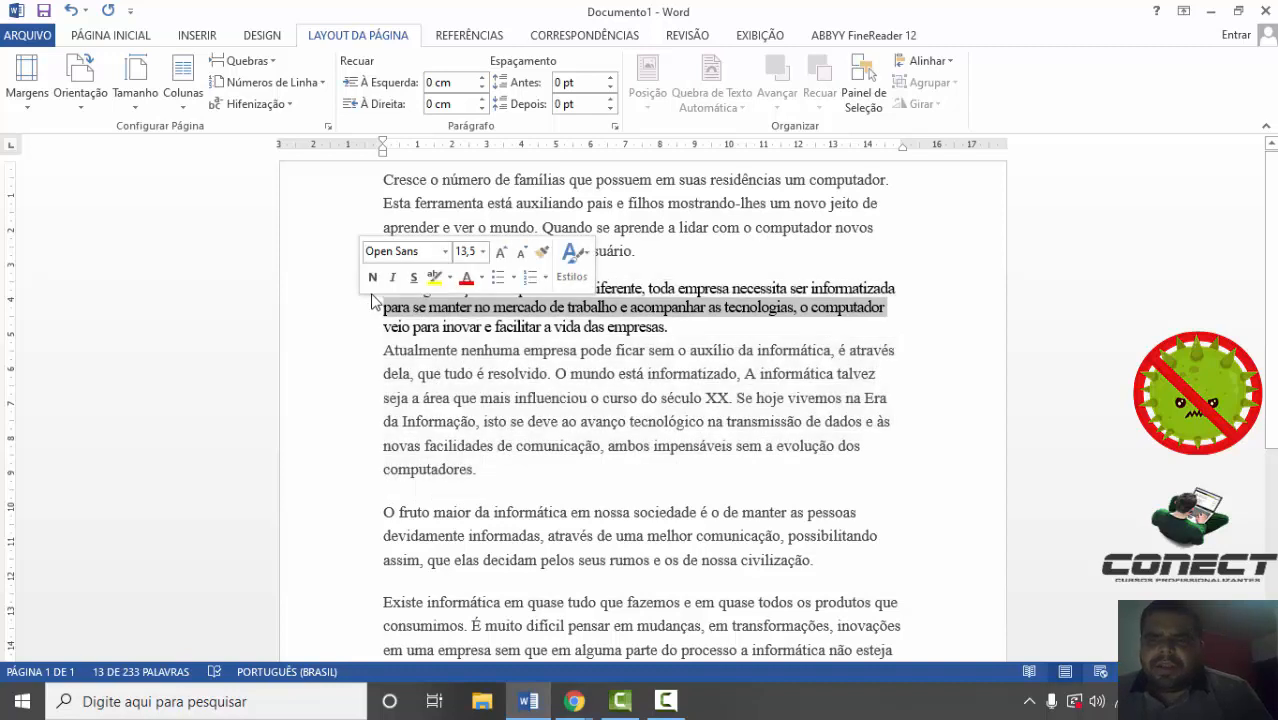
left_click(378, 288)
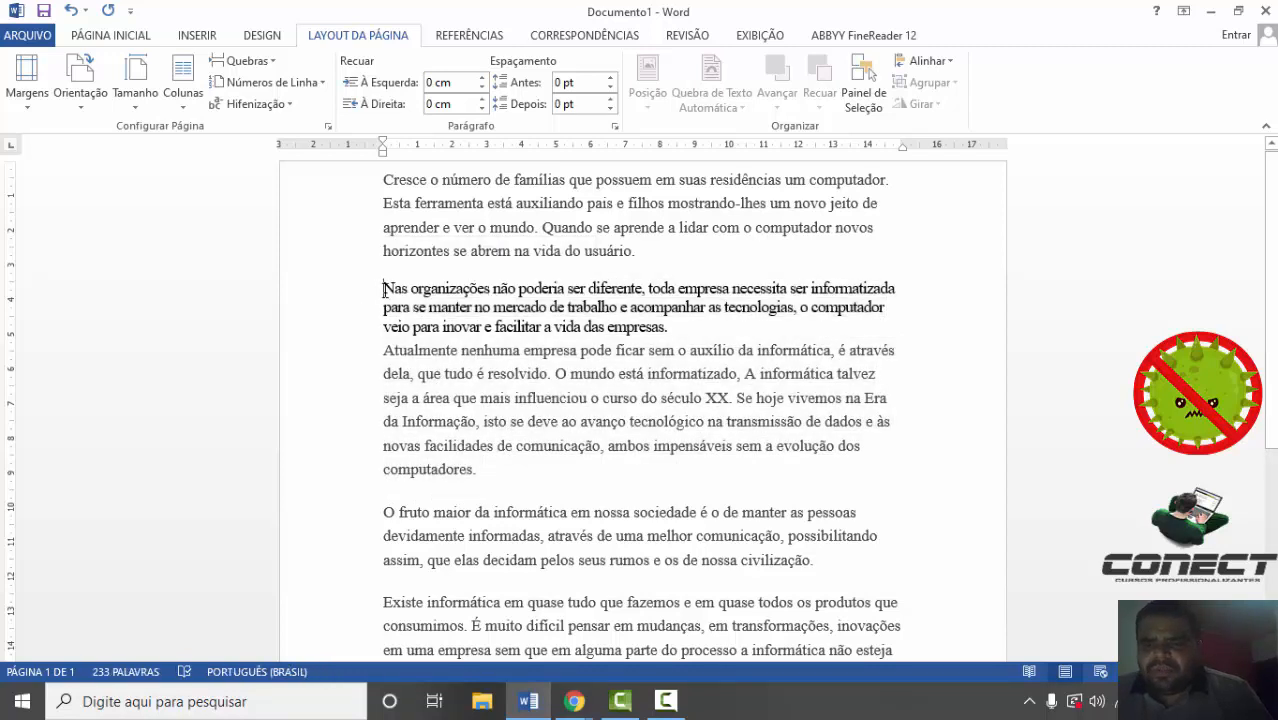
left_click_drag(382, 288, 479, 474)
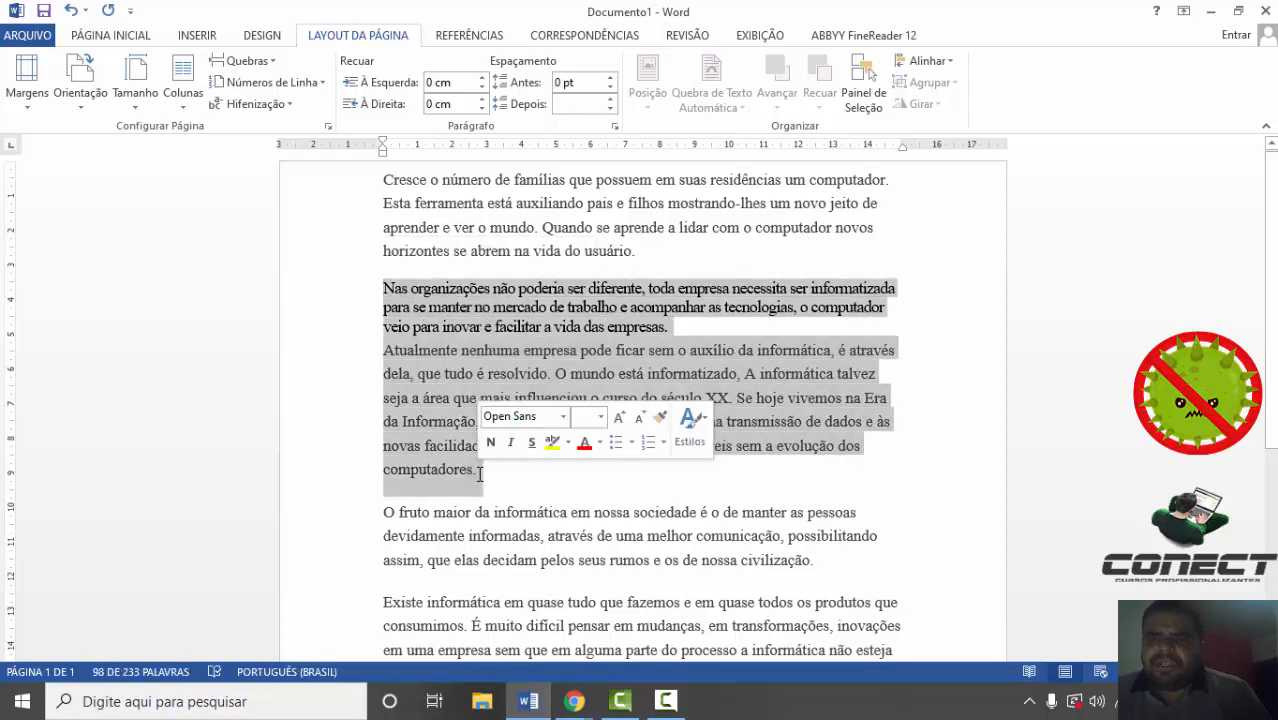
left_click(194, 98)
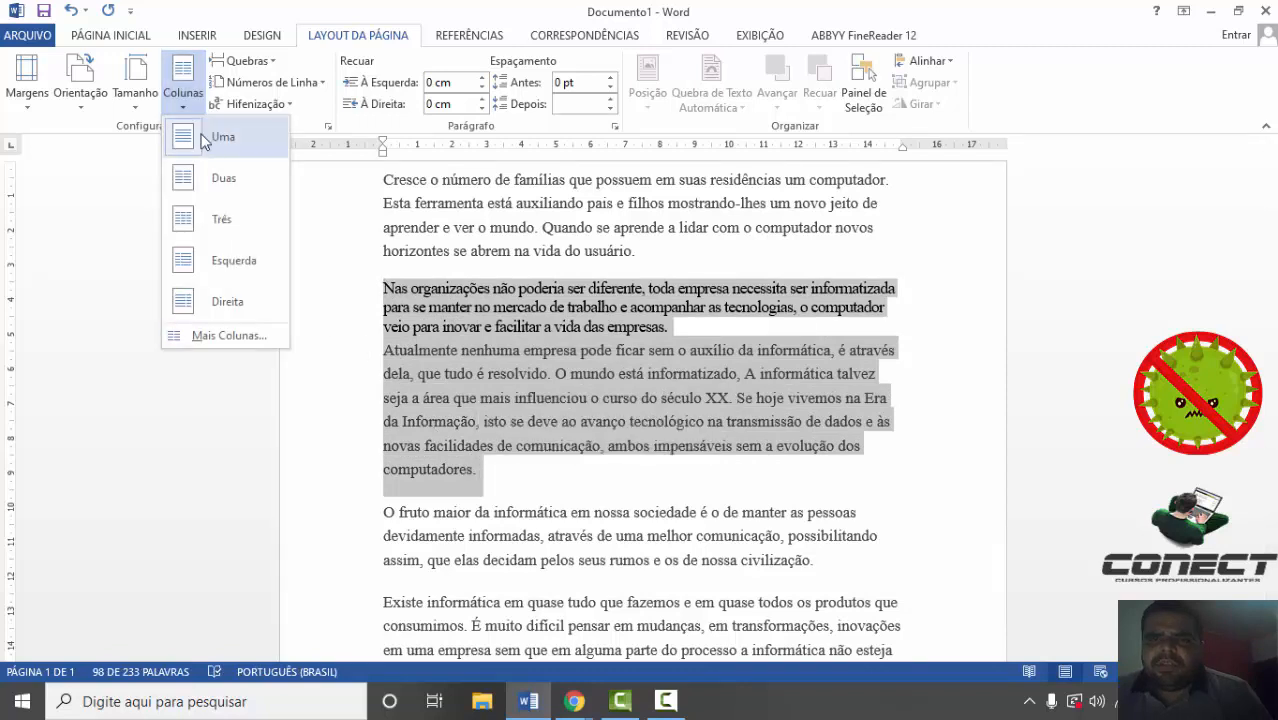
left_click(207, 180)
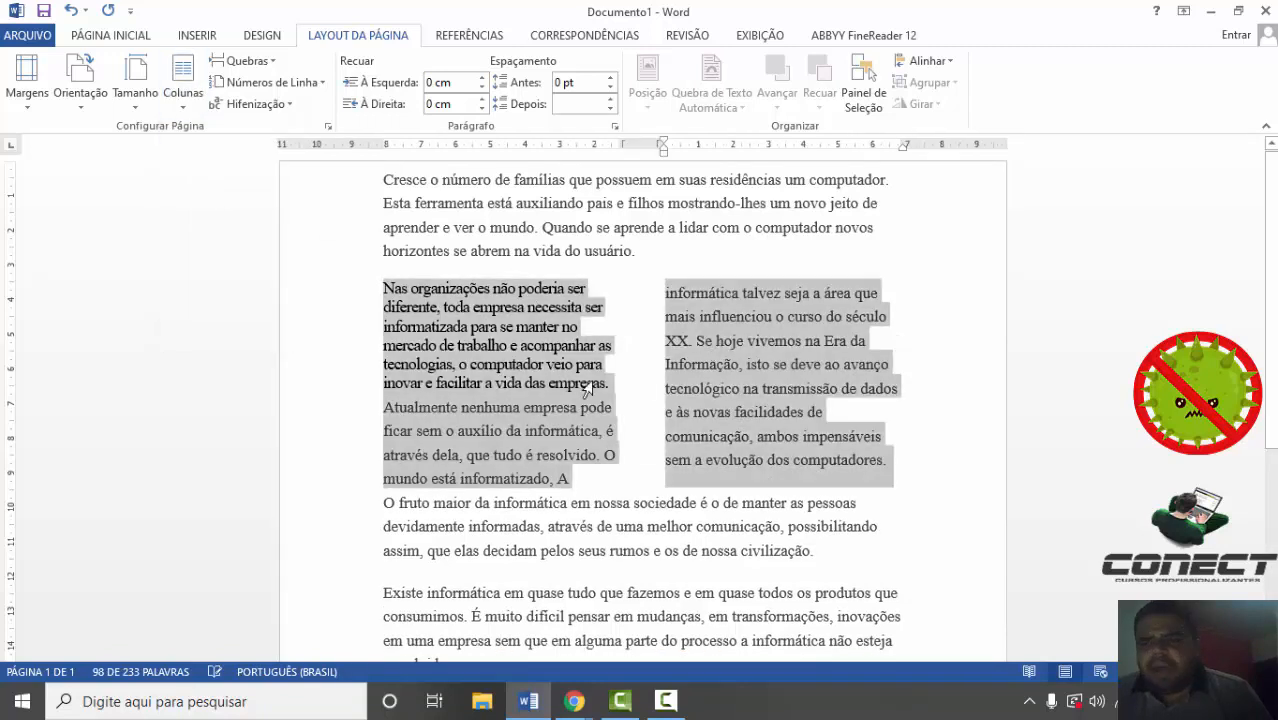
- Undo the two-column layout of the middle paragraphs and clear the text selection
left_click(636, 377)
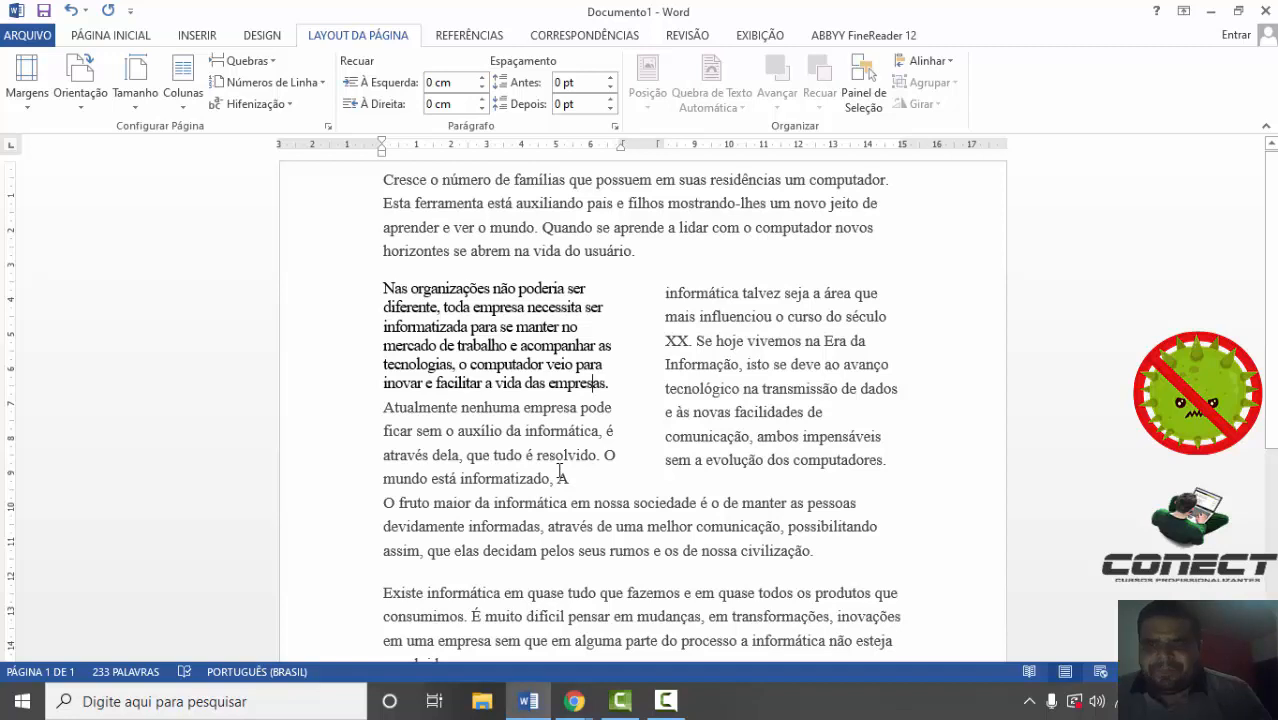
key("ctrl+z")
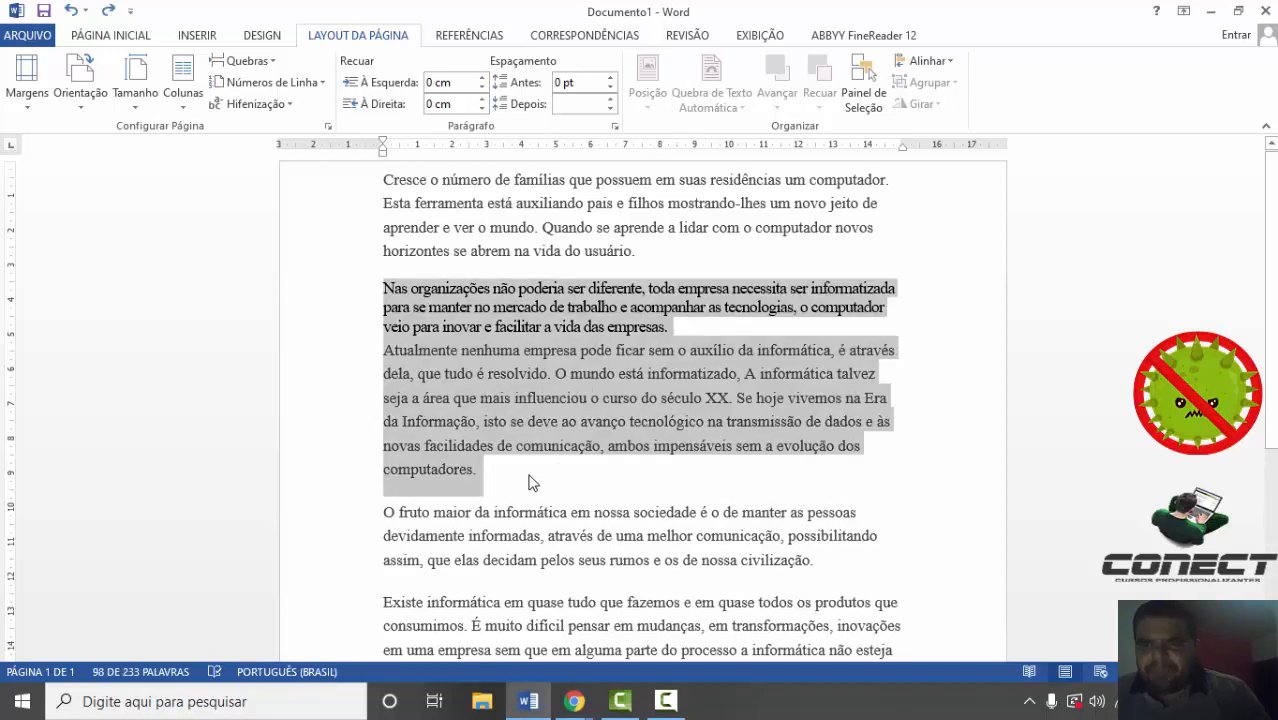
left_click(520, 470)
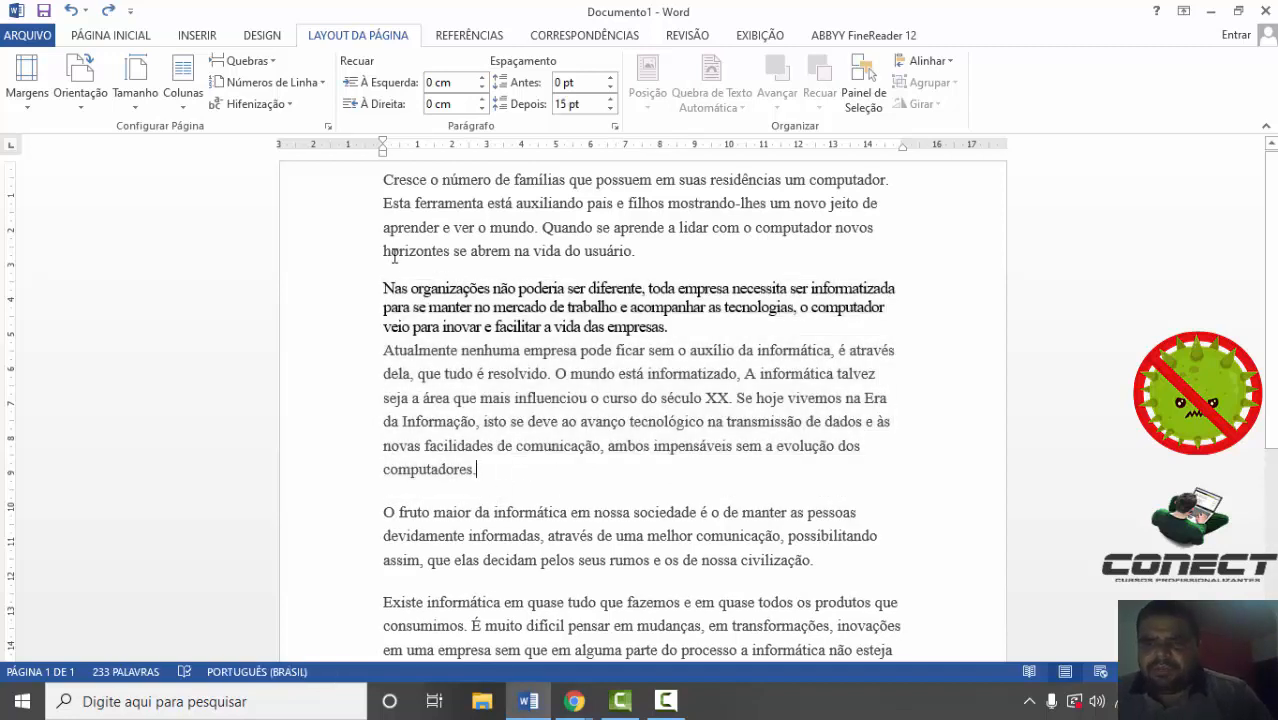
- Try a two-column layout on the document's entire text, and undo it
left_click_drag(378, 181, 522, 427)
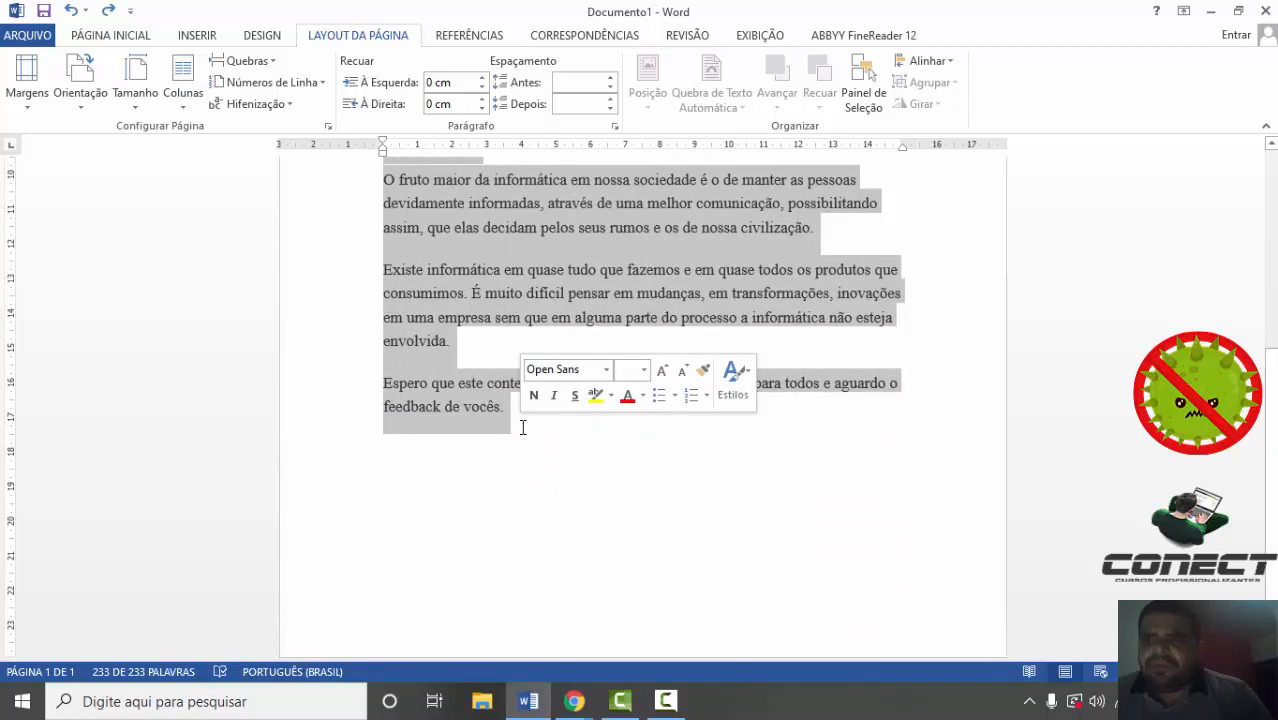
left_click(195, 110)
left_click(218, 180)
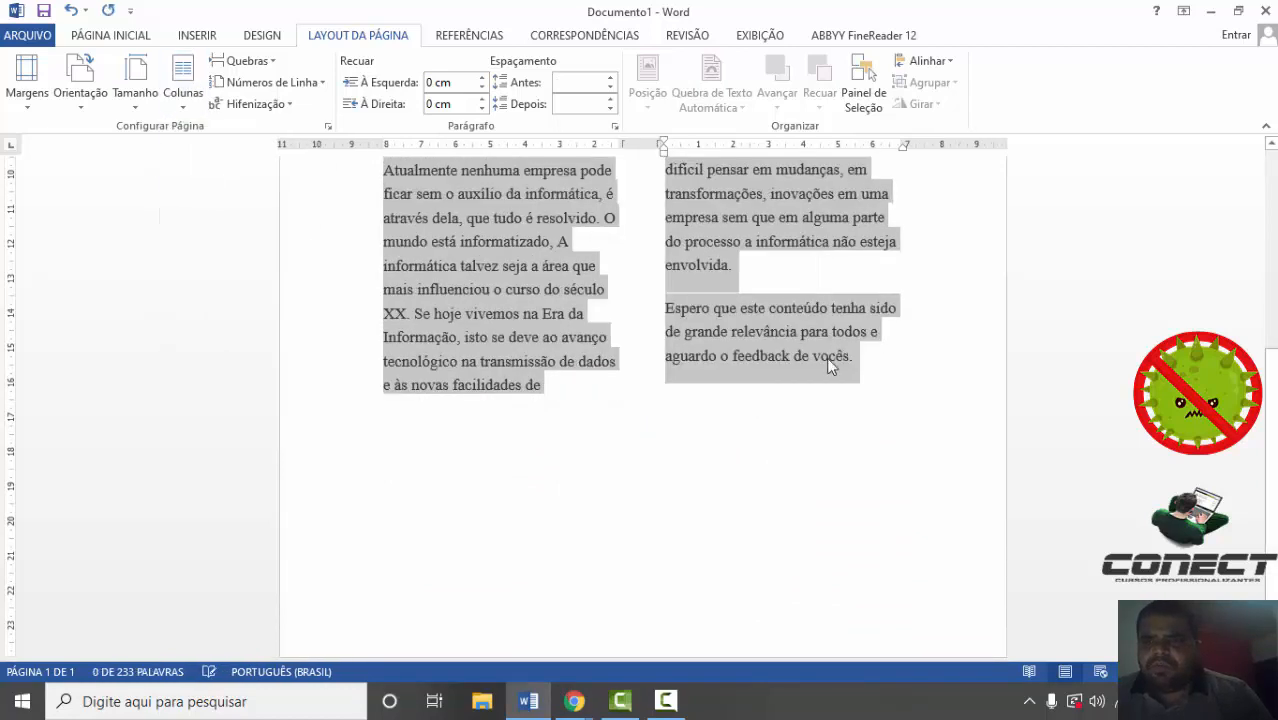
left_click_drag(1267, 436, 1228, 98)
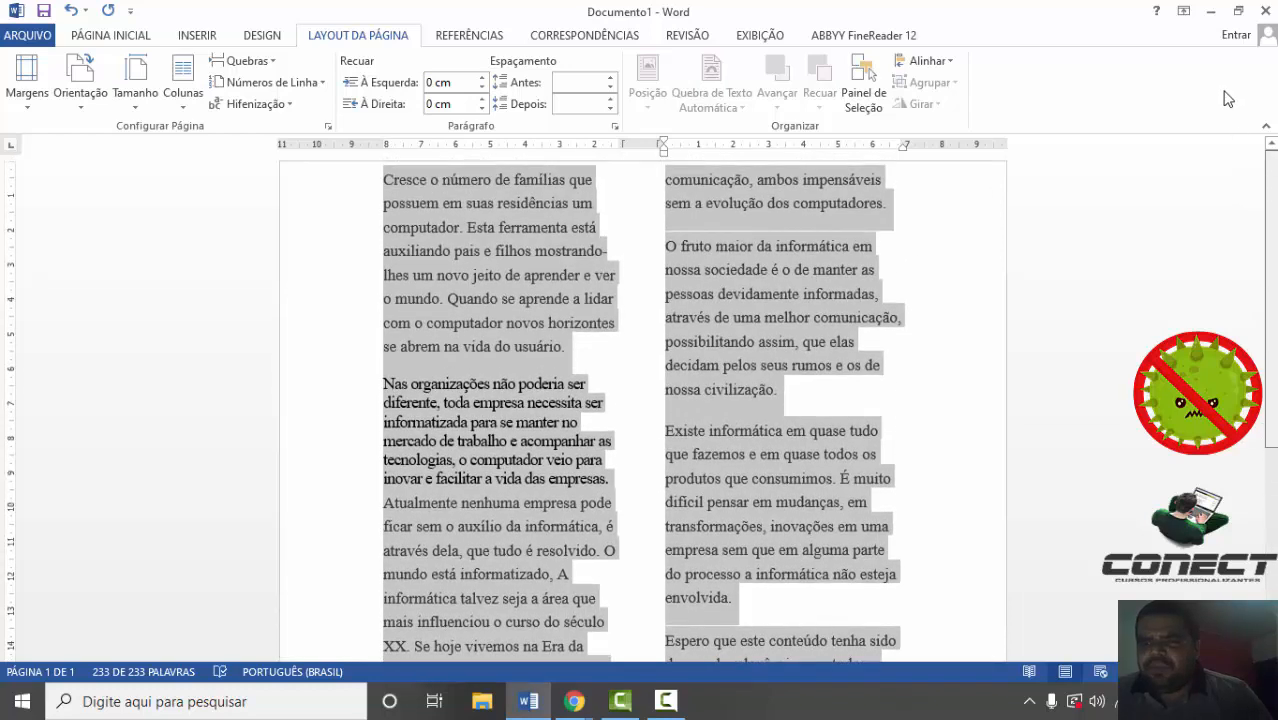
left_click(922, 231)
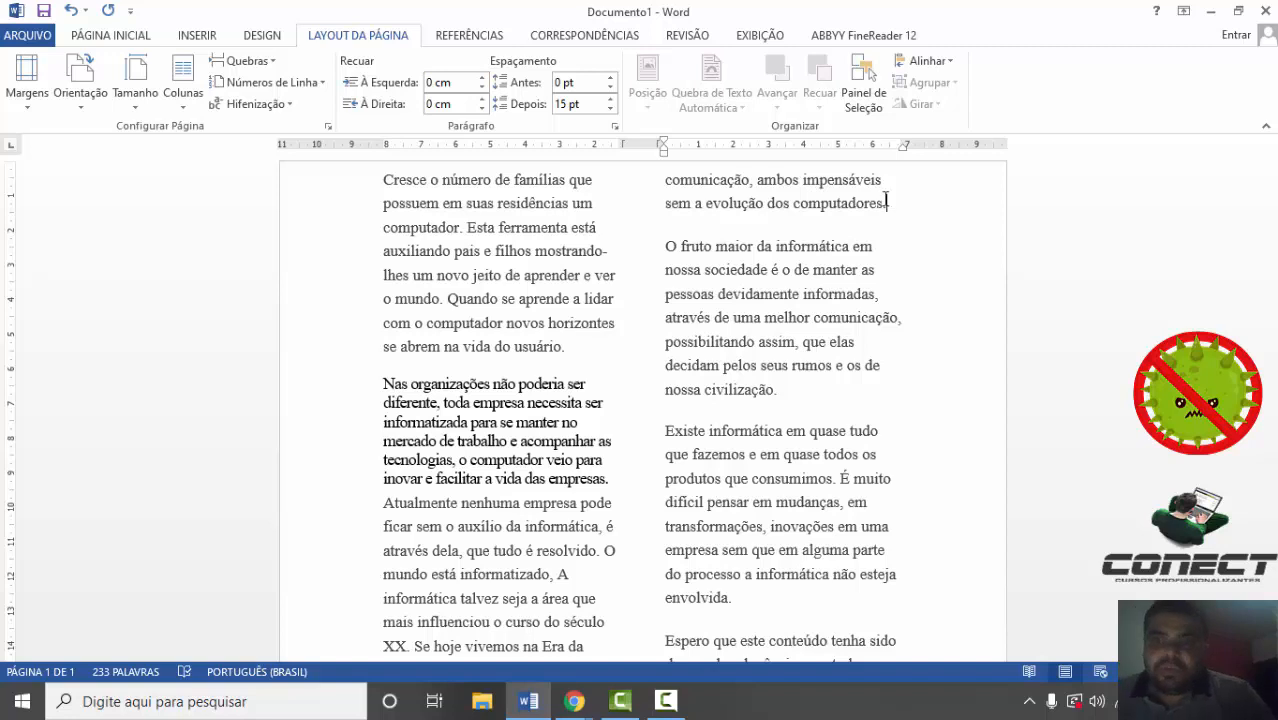
key("ctrl+z")
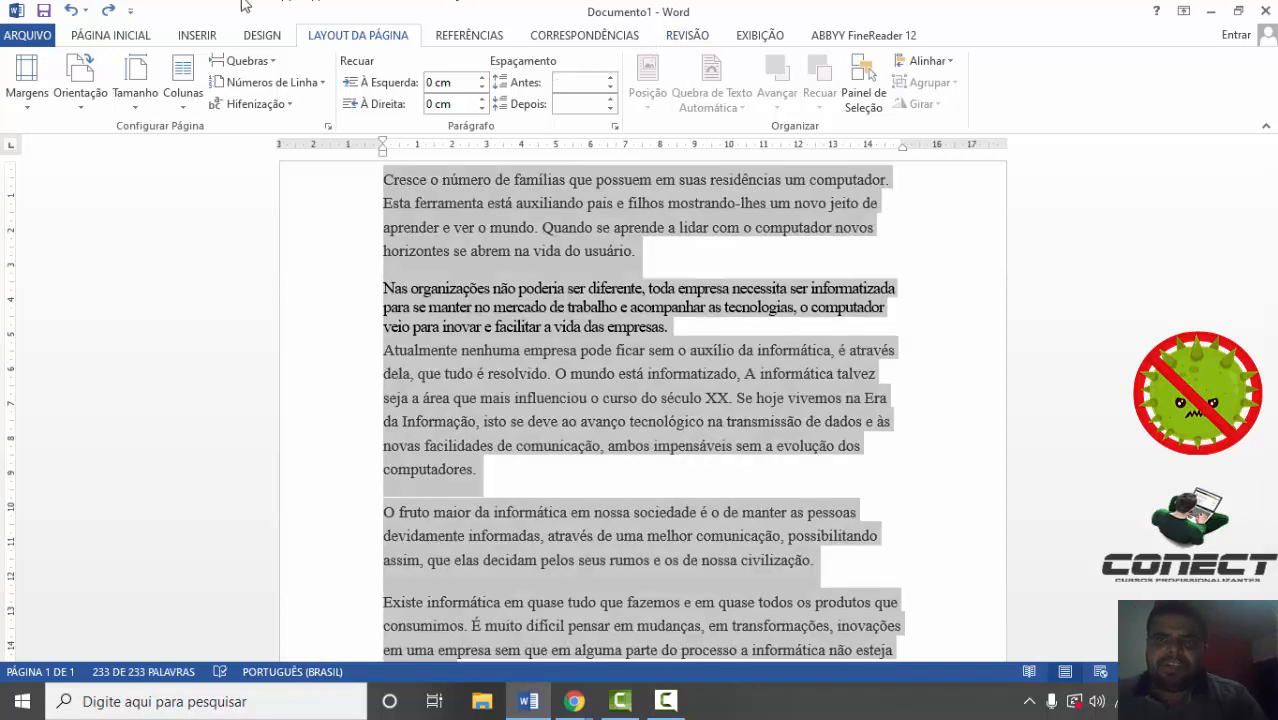
- Try a three-column layout on the entire text, and return it to a single column
left_click(183, 80)
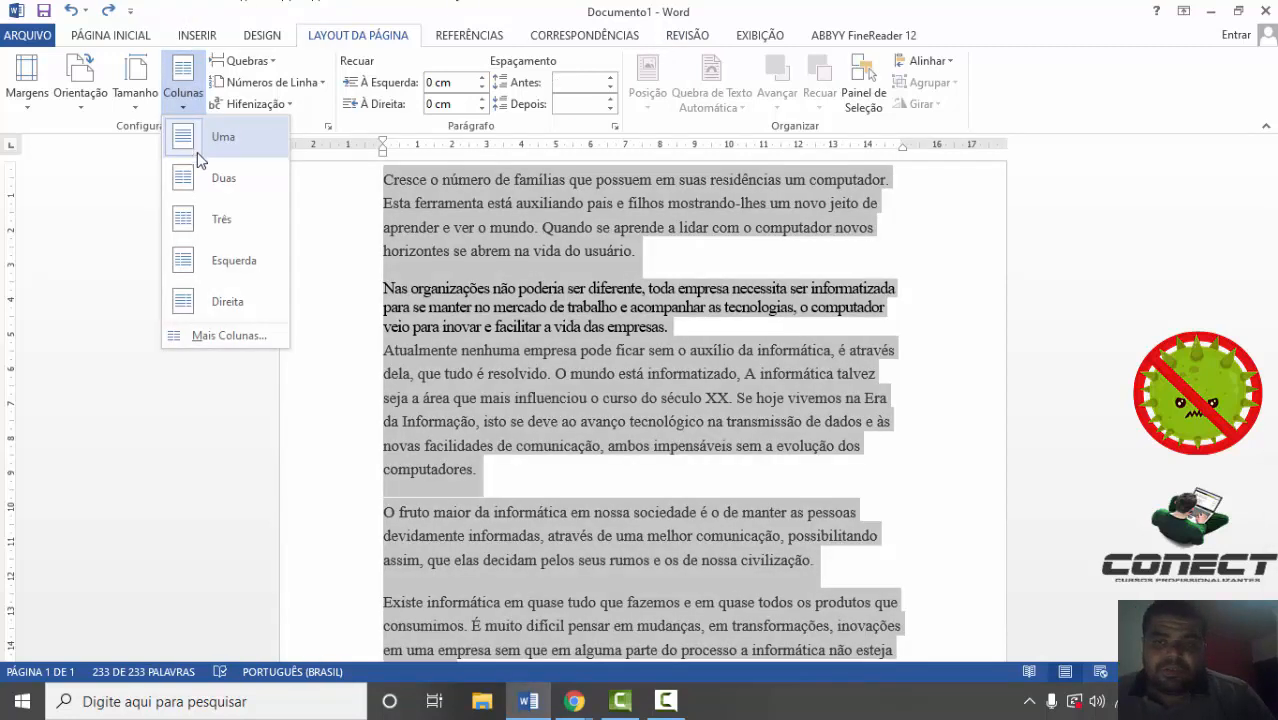
left_click(206, 210)
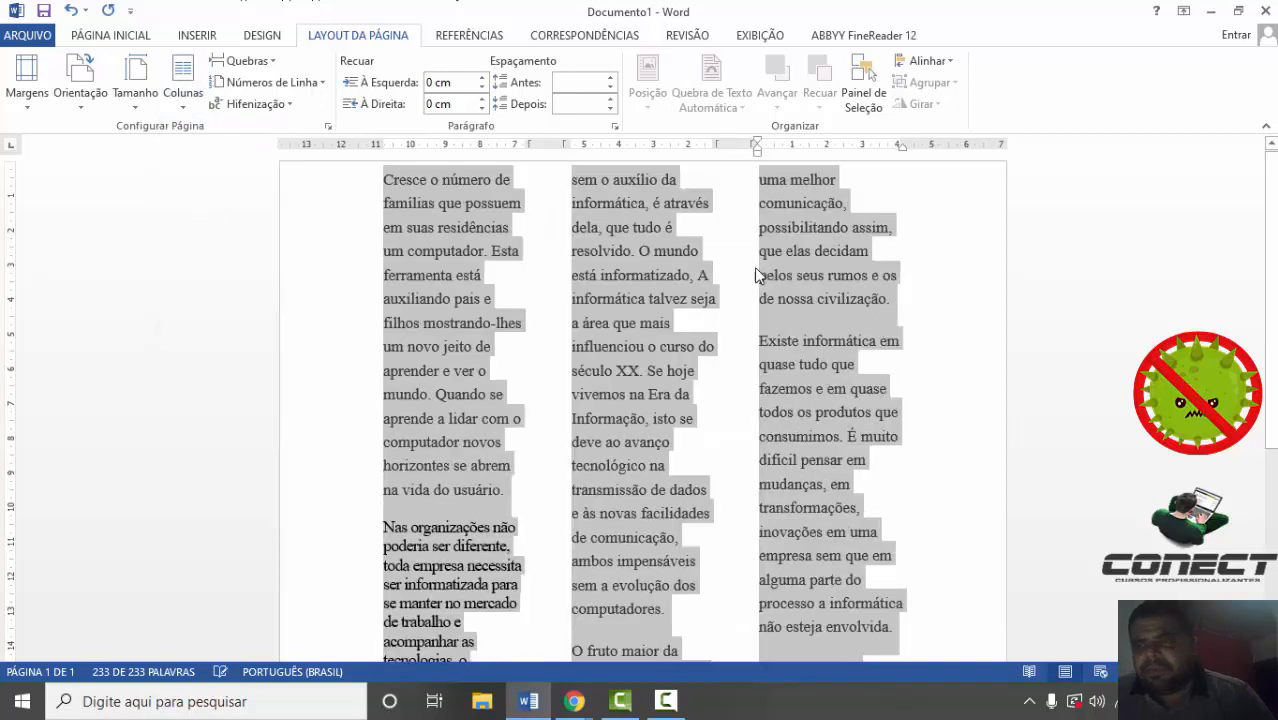
mouse_move(1271, 224)
left_mouse_down()
mouse_move(1274, 398)
mouse_move(1272, 224)
left_mouse_up()
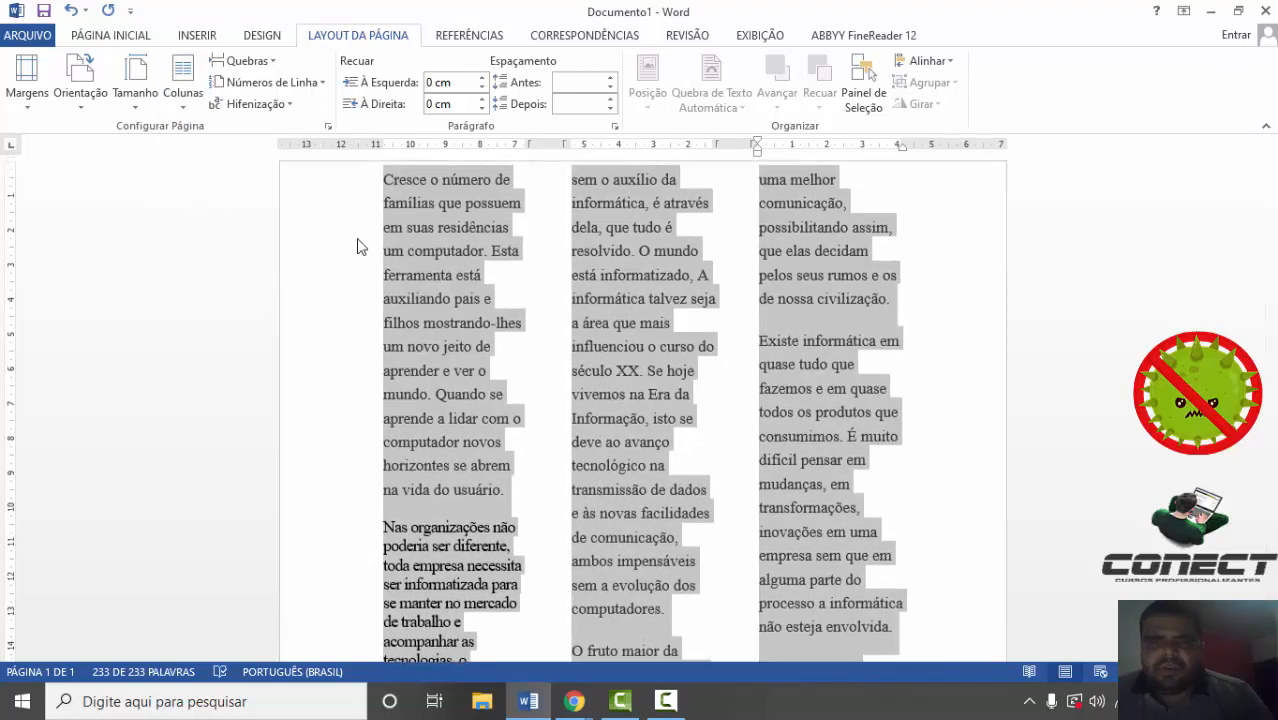
left_click(190, 105)
left_click(197, 145)
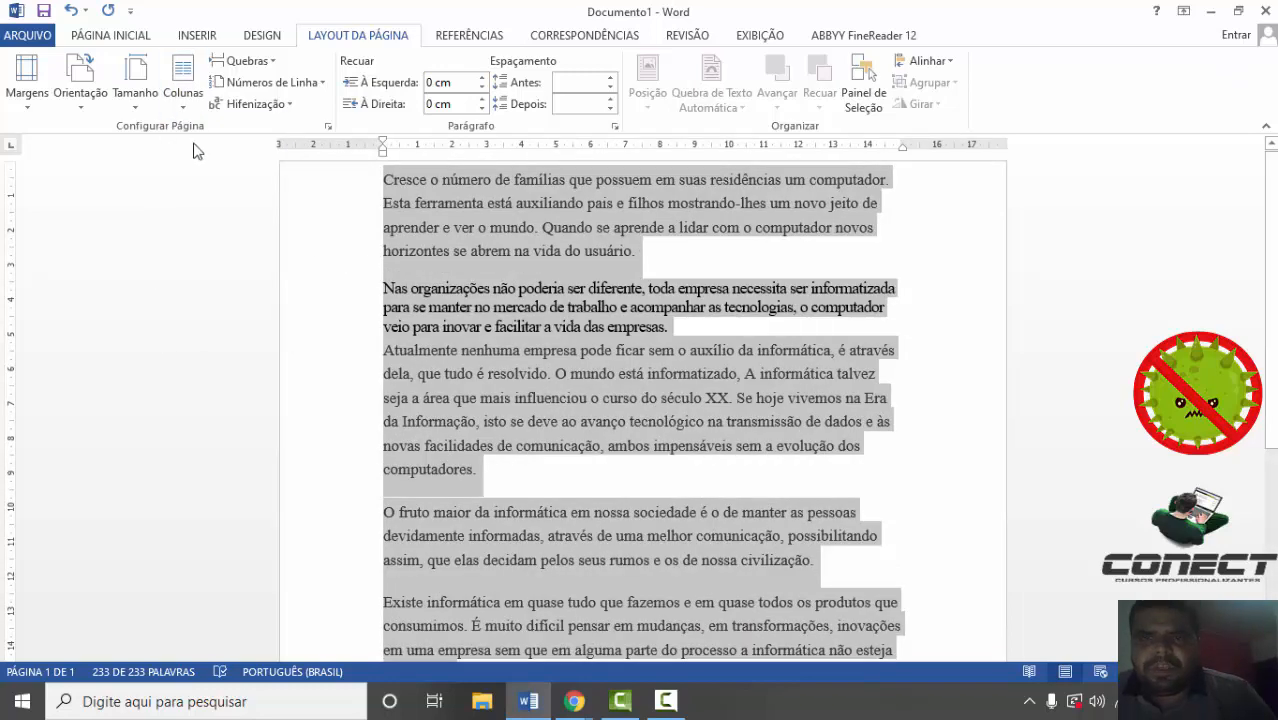
- Check the available page and section break types, and deselect the text without inserting a break
left_click(270, 58)
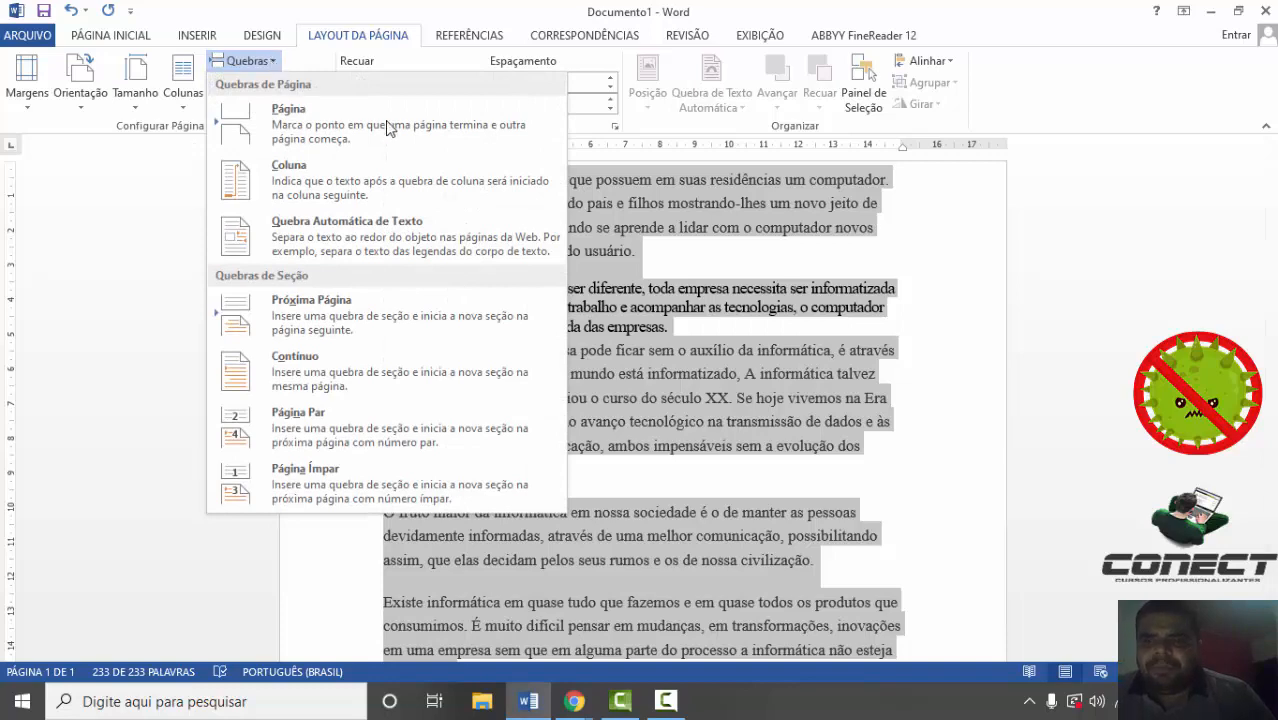
left_click(697, 288)
left_click(566, 180)
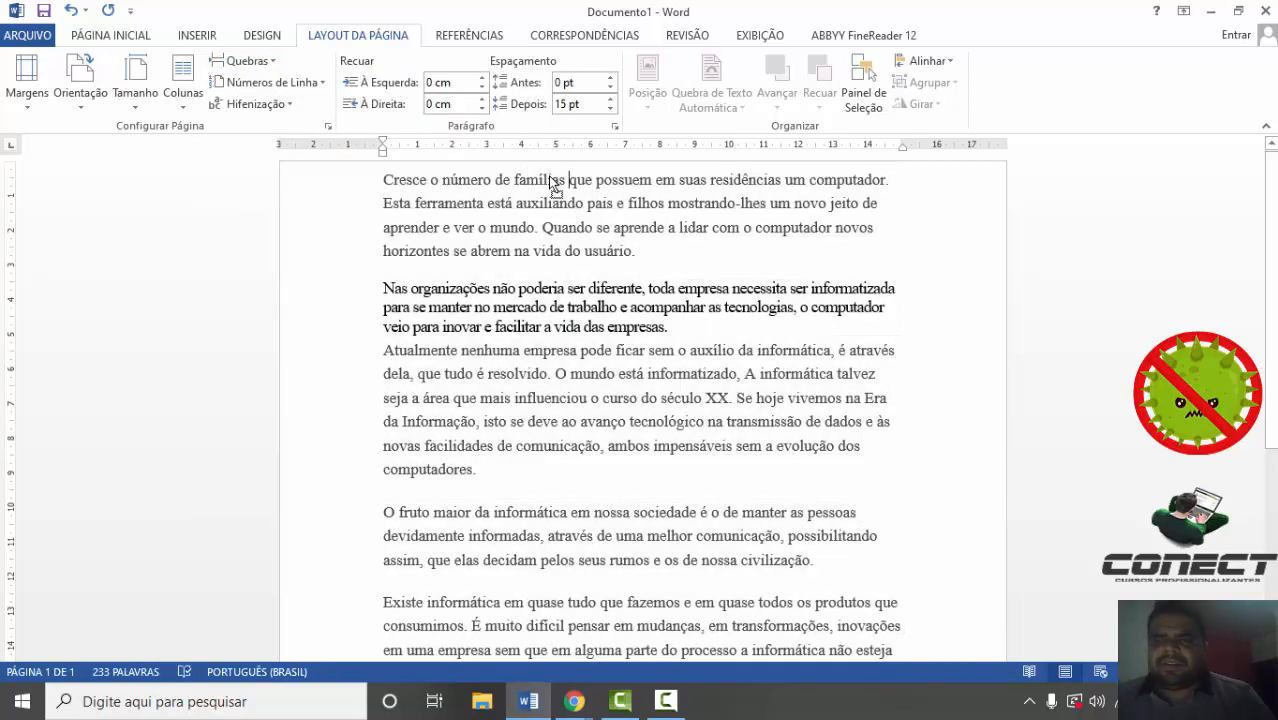
- Insert several blank lines above the first paragraph, starting "Cresce o número de famílias", to push the text down
left_click(384, 181)
key("Return")
key("Return")
key("Return")
key("Return")
key("Return")
key("Return")
key("Return")
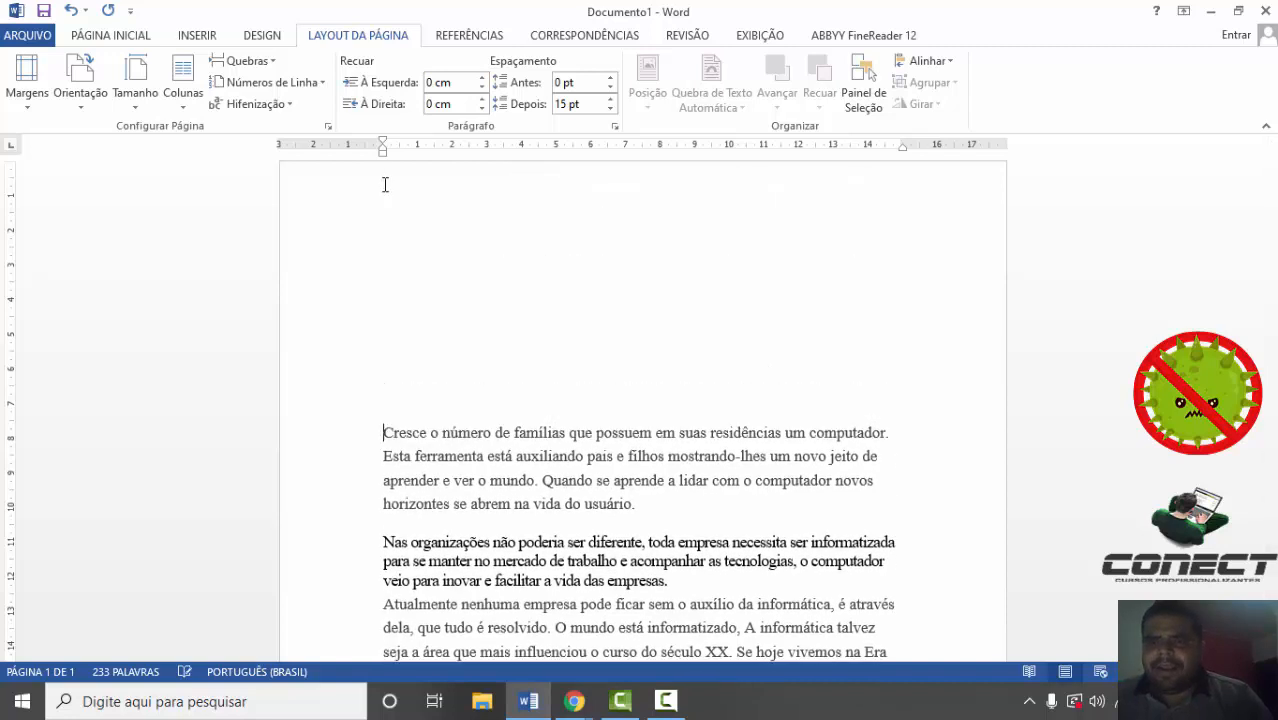
- Delete the blank lines above the first paragraph, starting "Cresce o número de famílias", to bring it back to the page start
key("BackSpace")
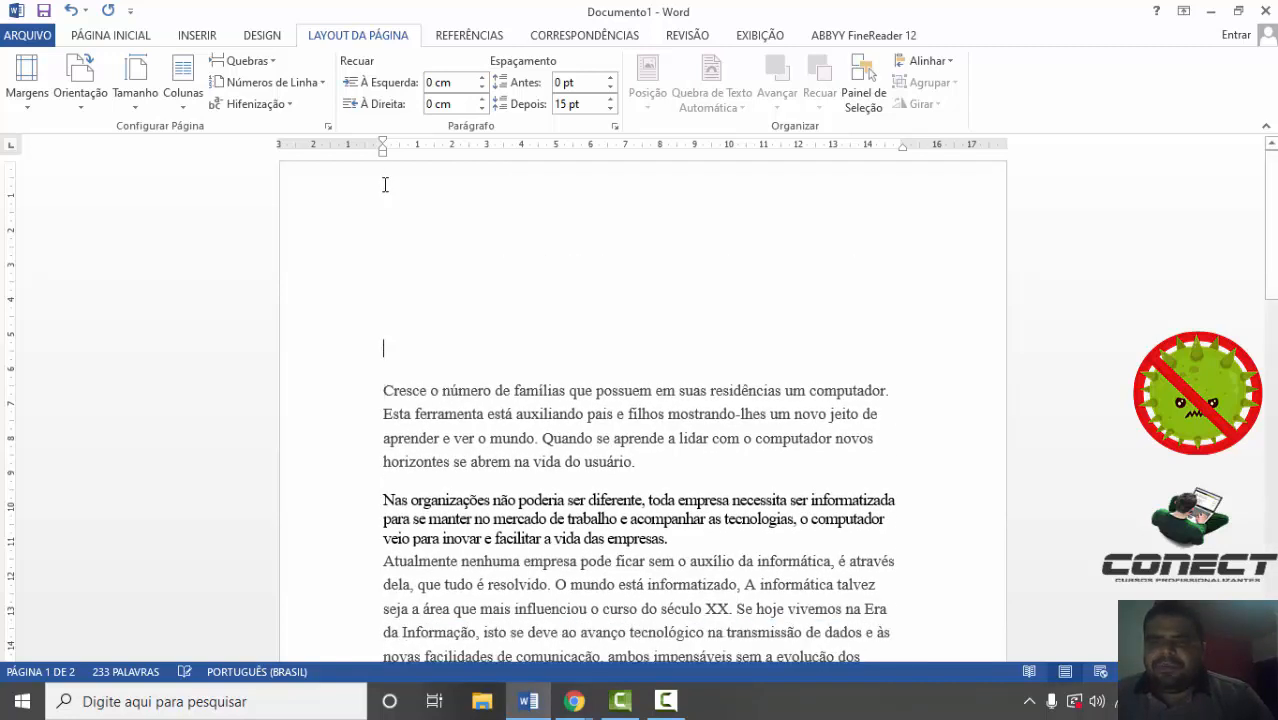
key("BackSpace")
key("BackSpace")
key("BackSpace")
key("BackSpace")
key("BackSpace")
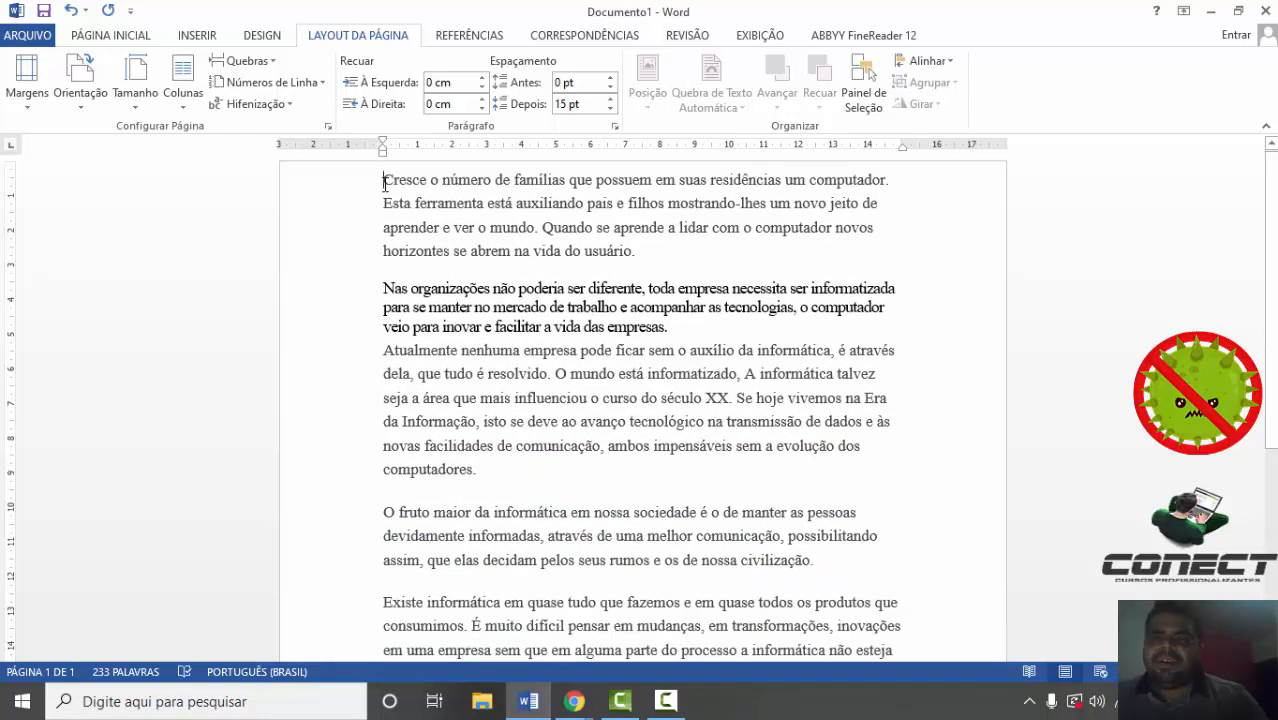
- Insert a page break before the first paragraph, and place the cursor on the blank first page
left_click(245, 61)
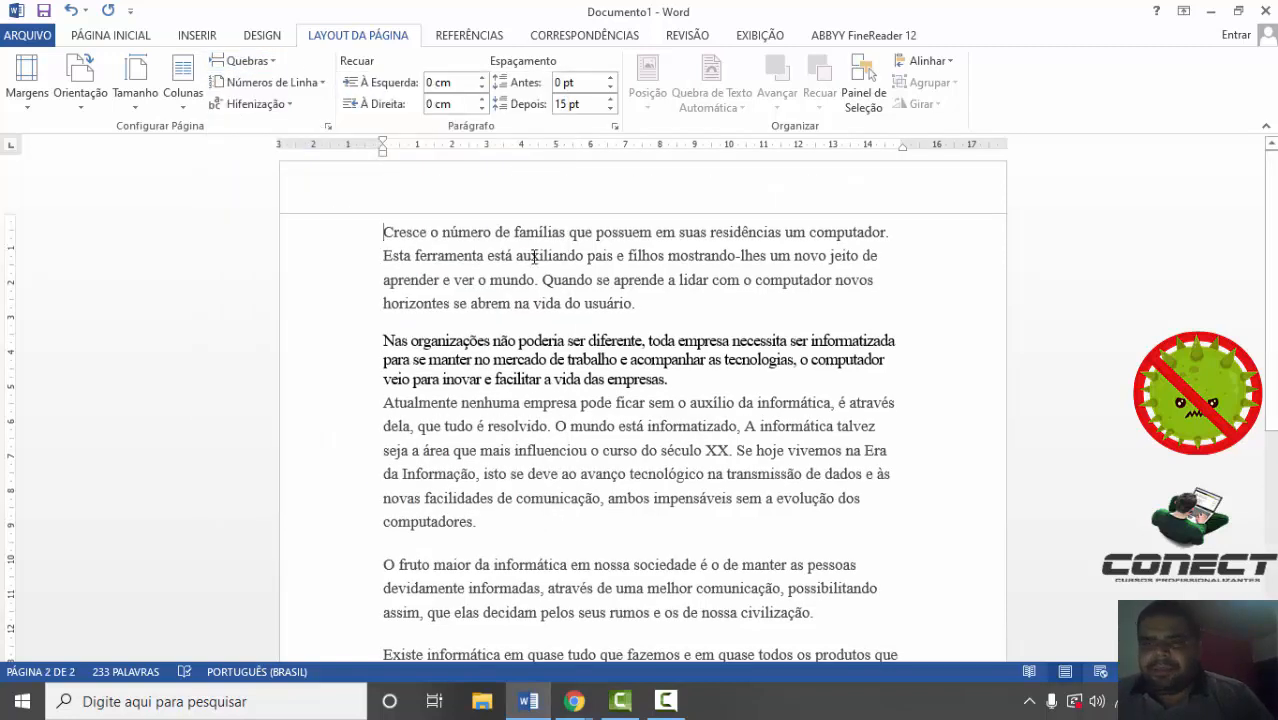
left_click(408, 176)
scroll(408, 175, "up", 3)
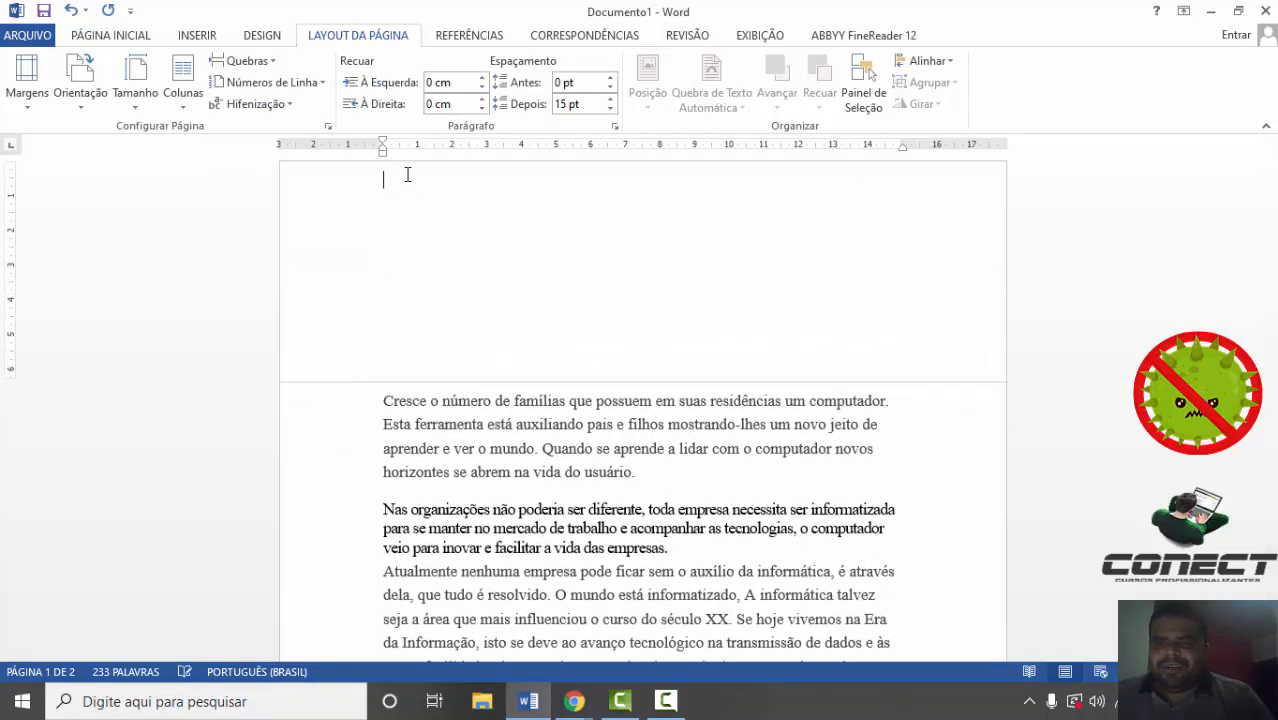
- Add blank lines and the title "Capa do Trabalho" on the first page, and check both pages in print preview
key("Return")
key("Return")
key("Return")
key("Return")
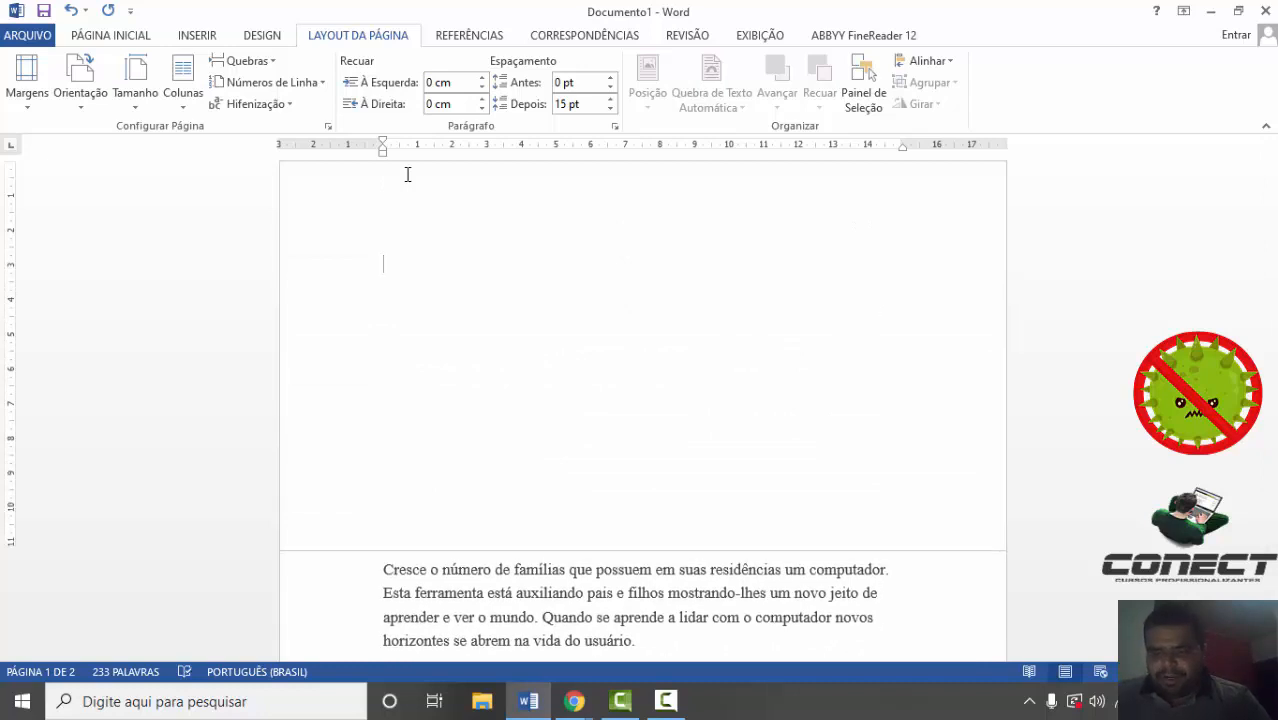
type("Capa do Trab")
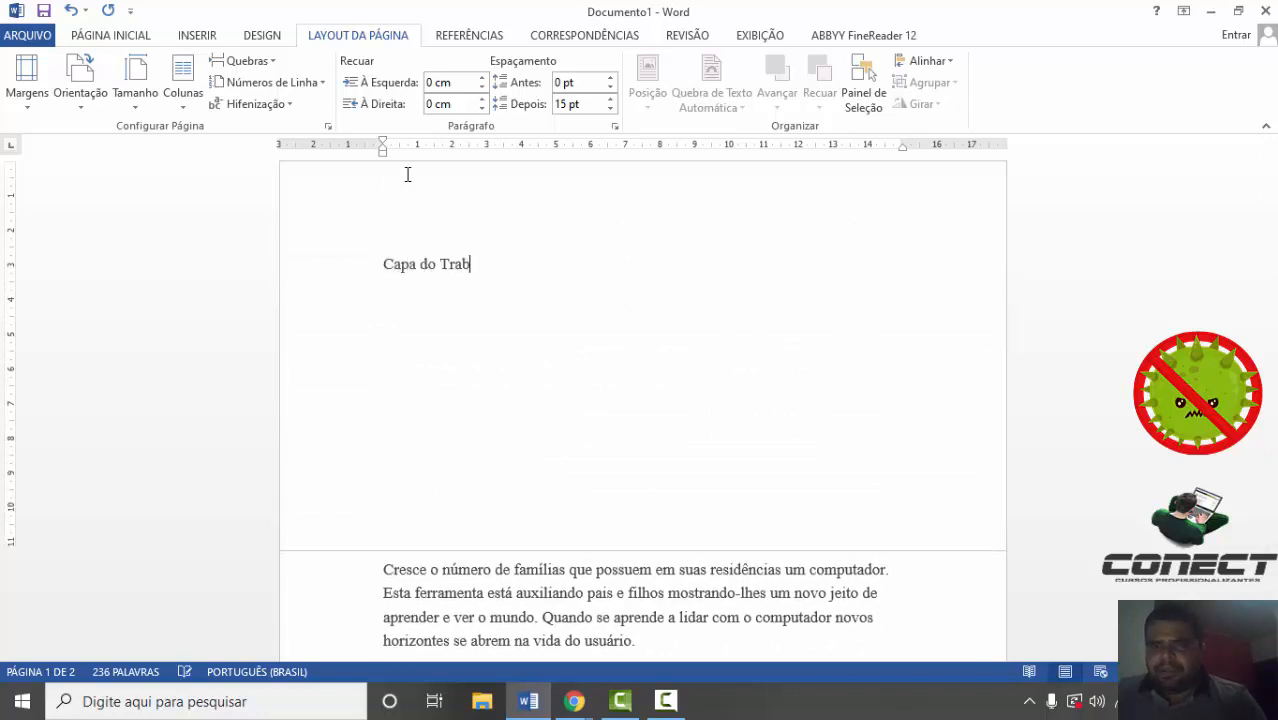
type("alhgo")
key("BackSpace")
key("BackSpace")
type("ho")
key("BackSpace")
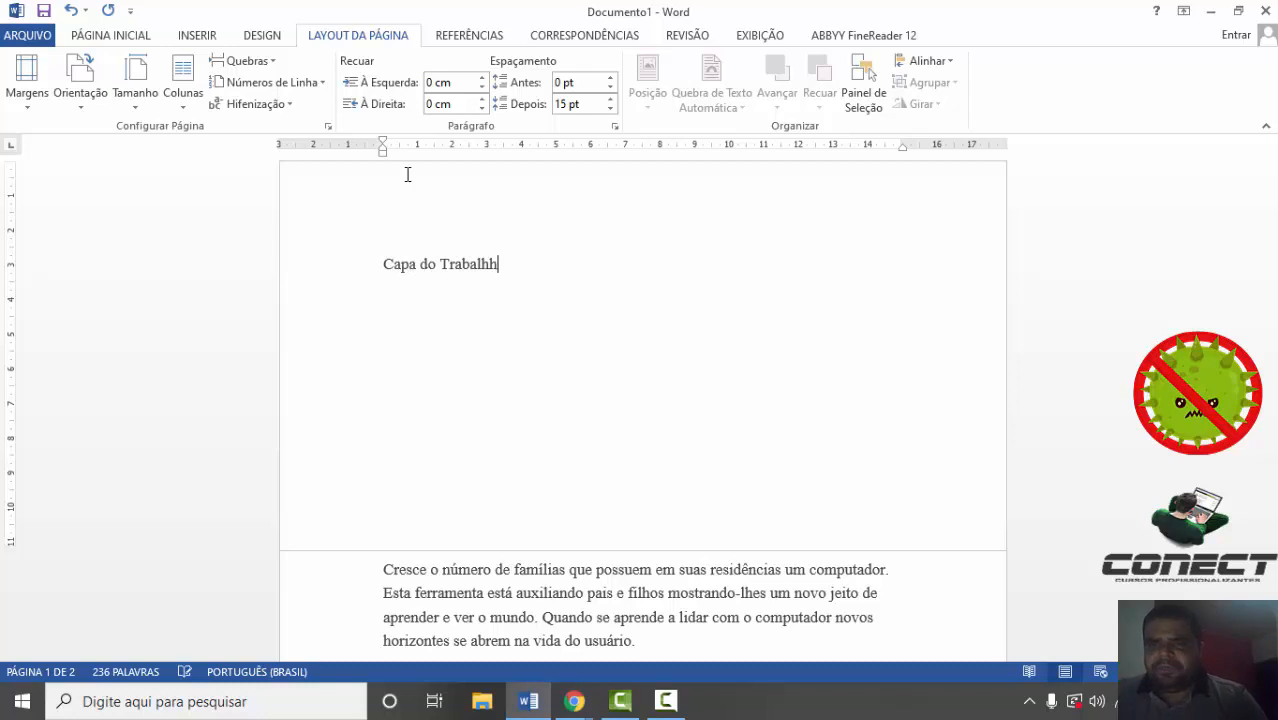
key("BackSpace")
type("o")
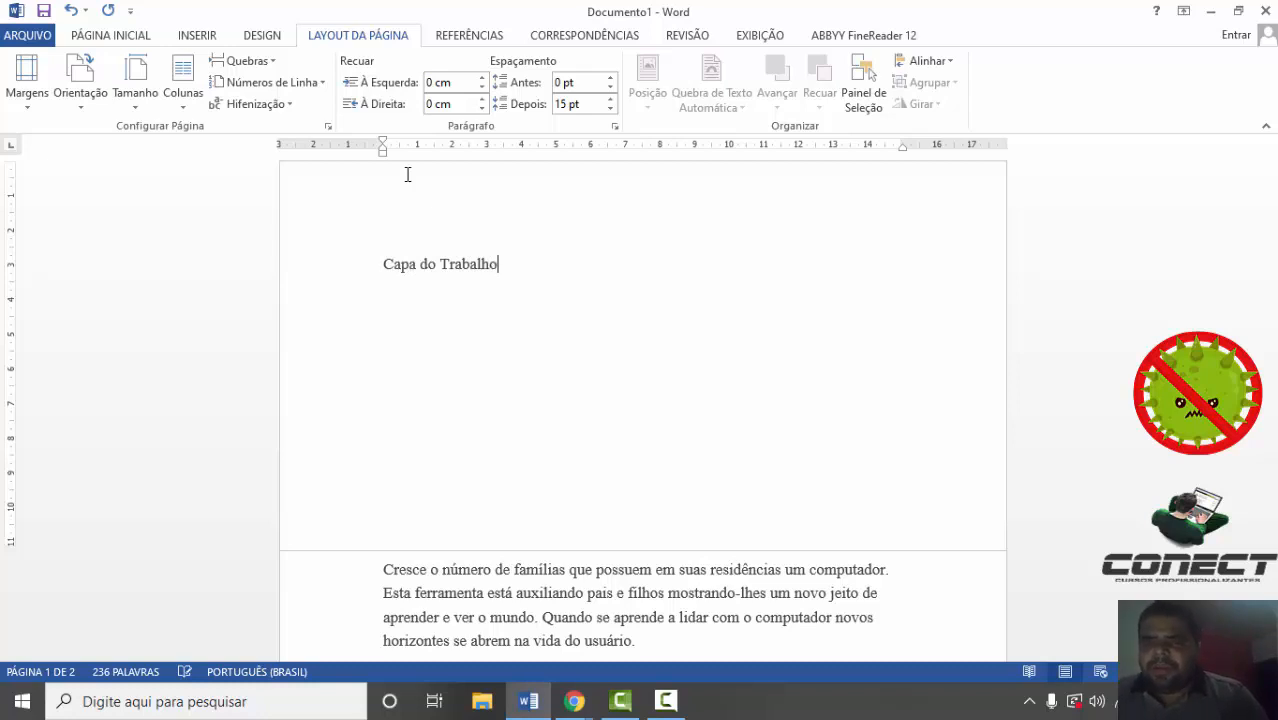
key("ctrl+p")
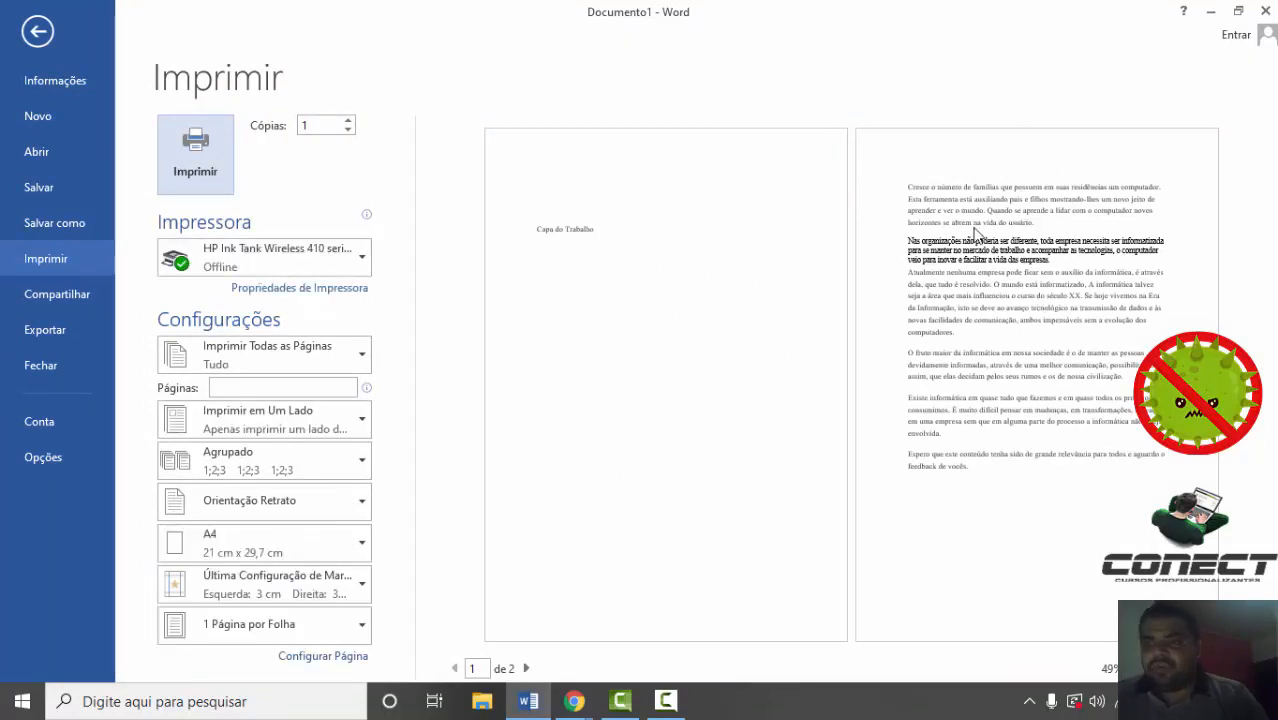
key("Escape")
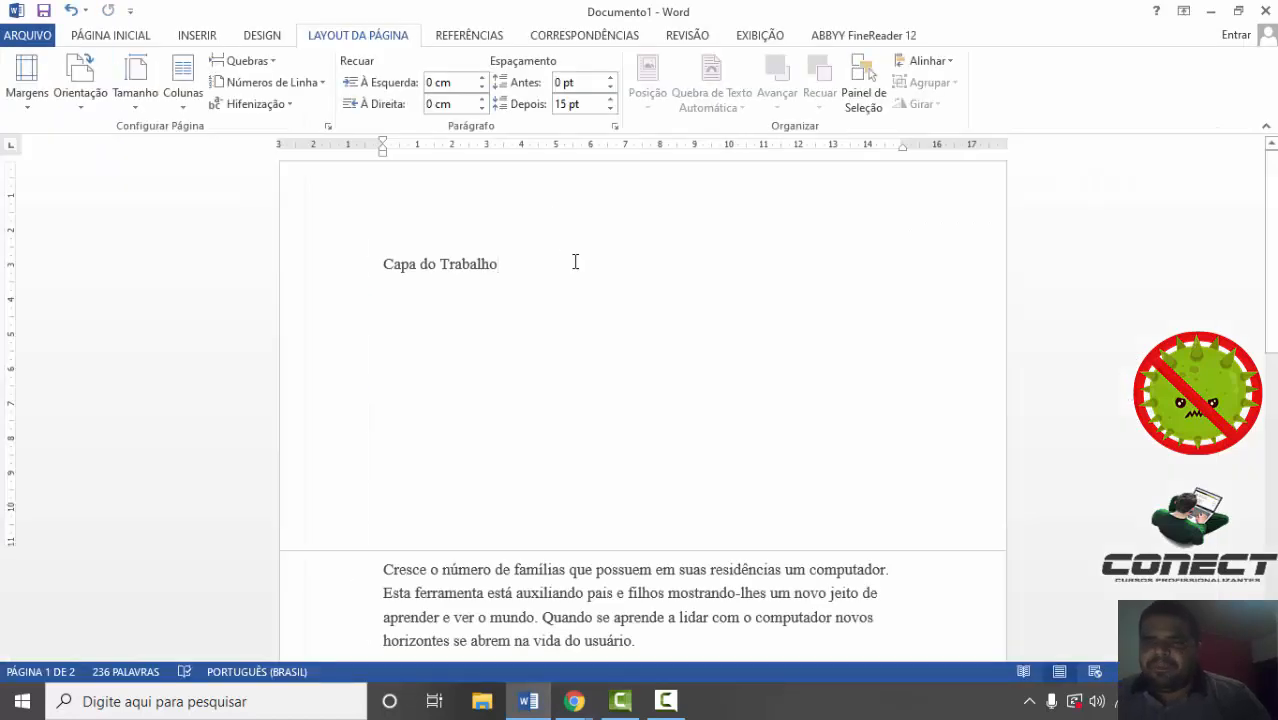
- Format the "Capa do Trabalho" title at font size 72, centred, and check the cover in print preview
left_click(343, 274)
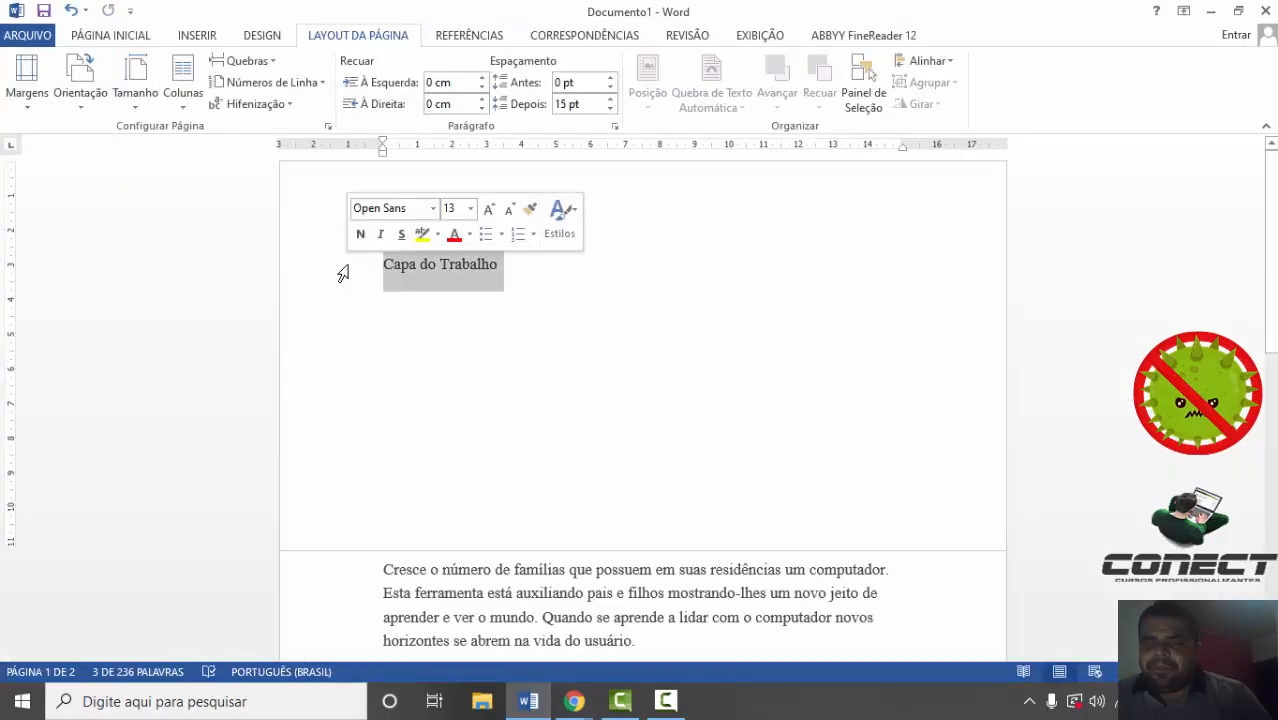
left_click(148, 35)
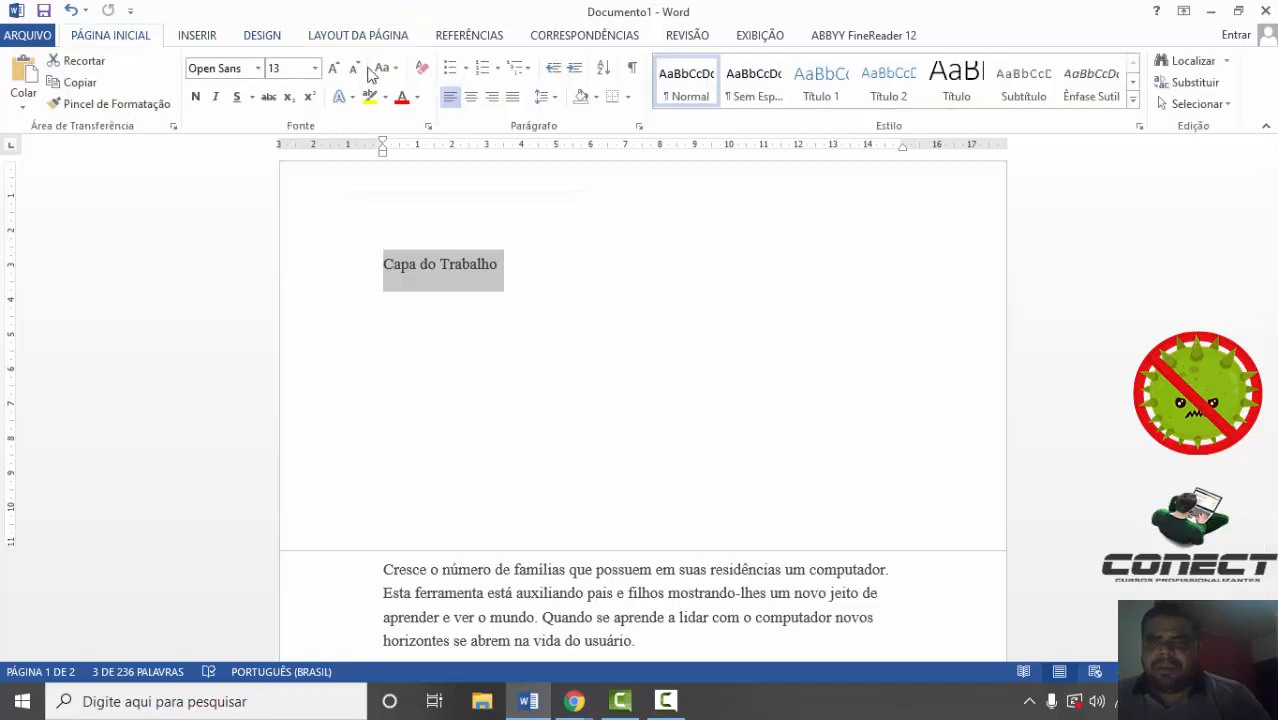
left_click(315, 68)
left_click(299, 352)
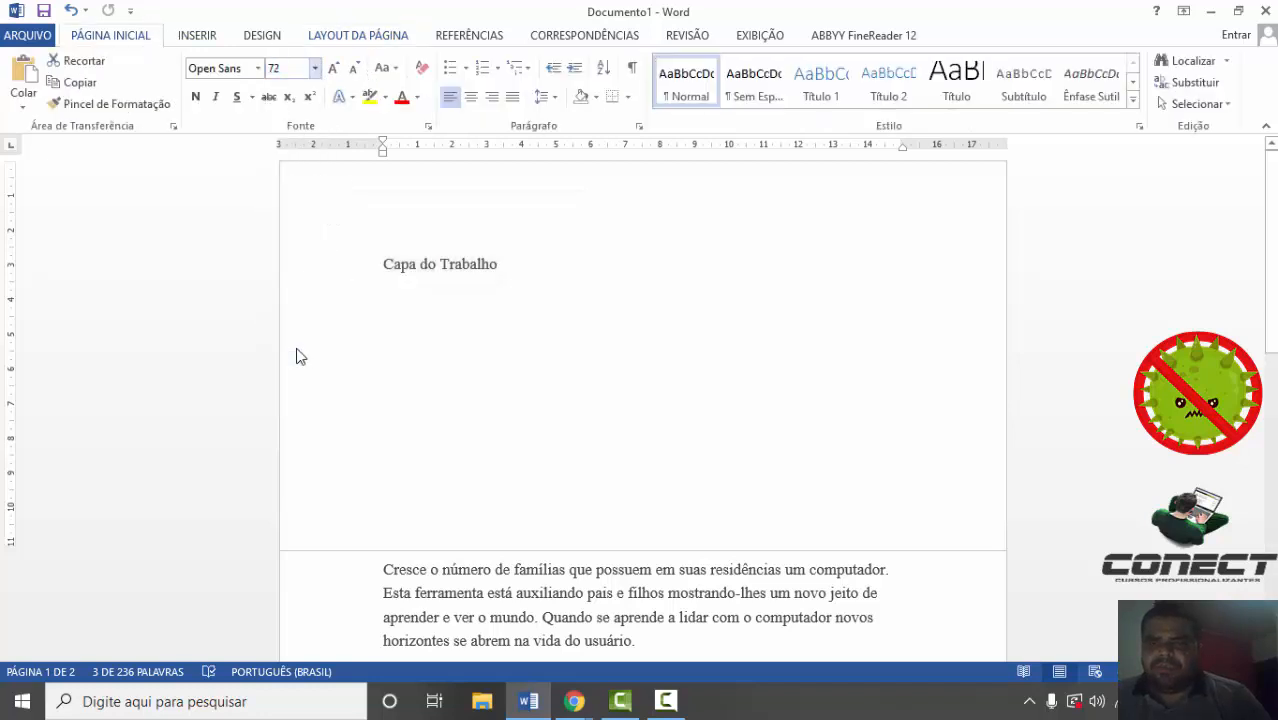
key("ctrl+e")
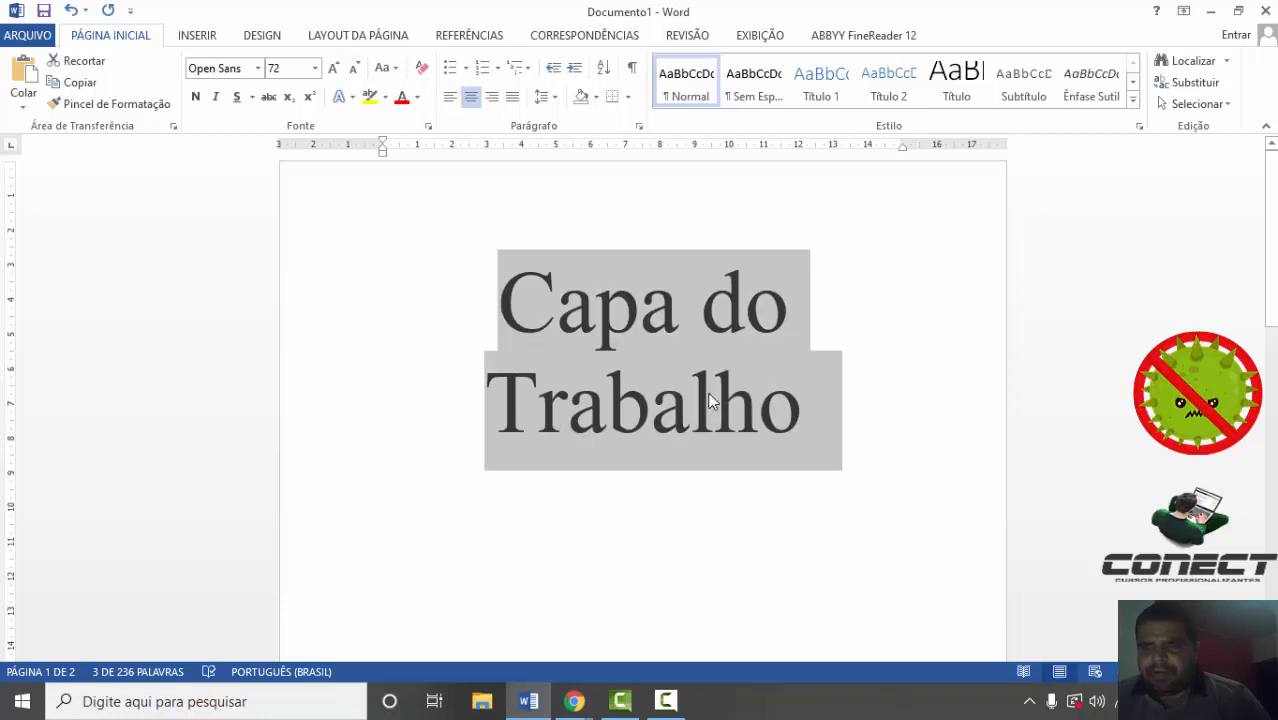
key("ctrl+p")
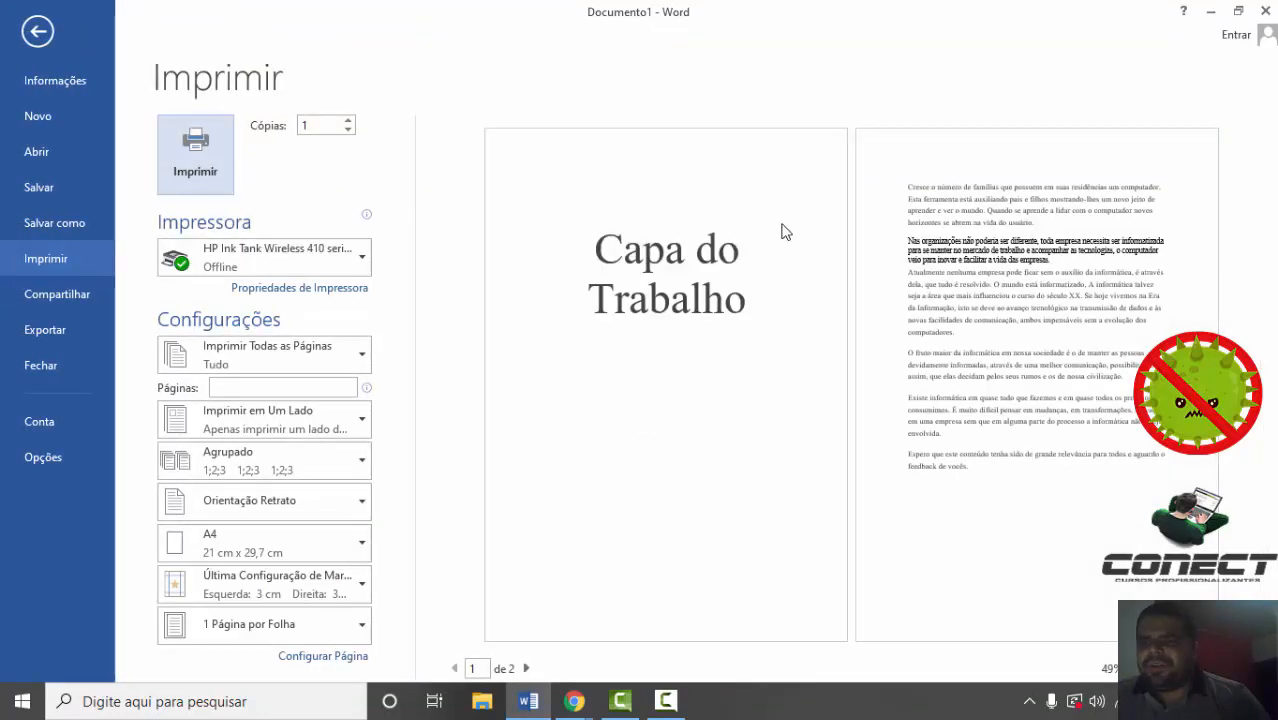
key("Escape")
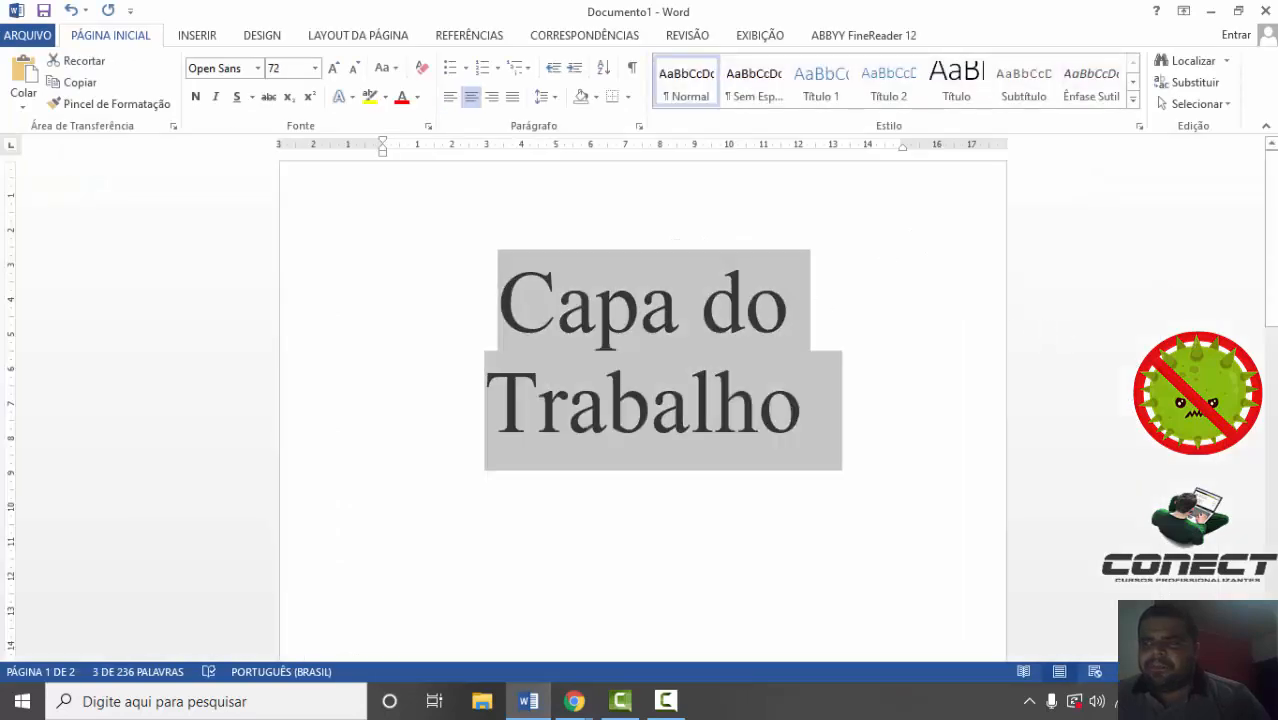
- Review the available page and section break types without inserting a break
left_click_drag(1271, 285, 1275, 443)
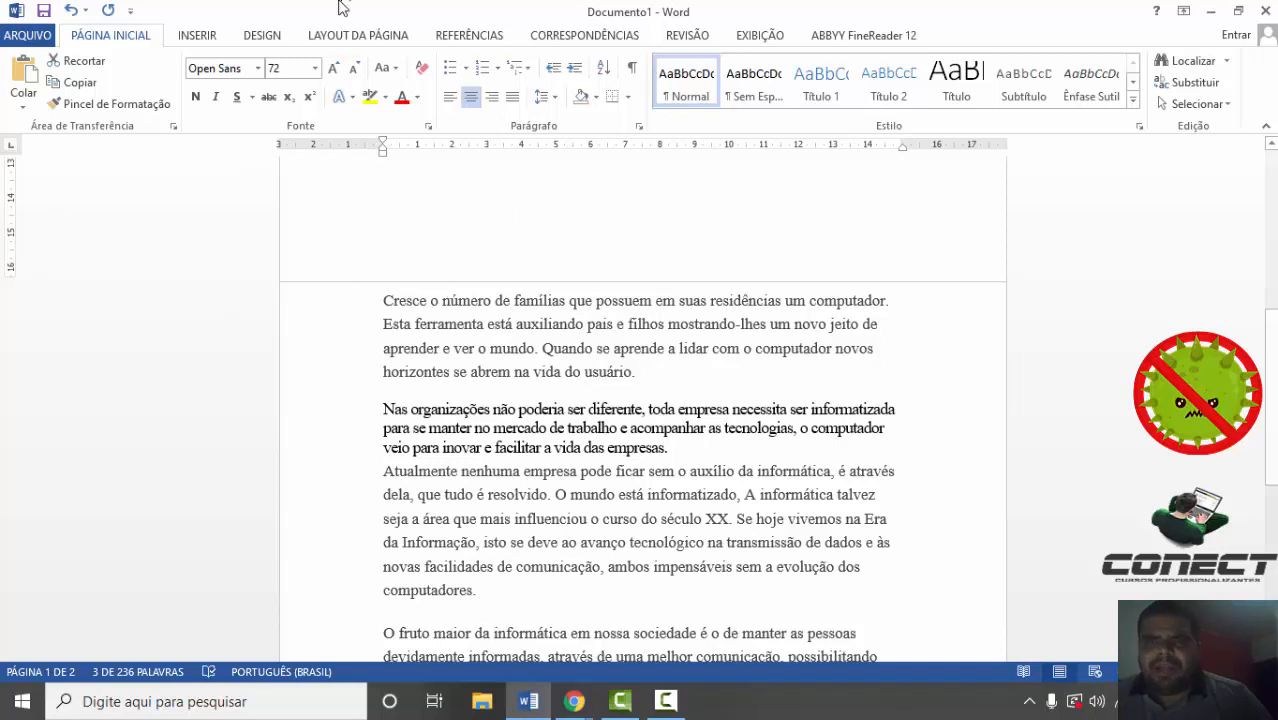
left_click(350, 36)
left_click(247, 61)
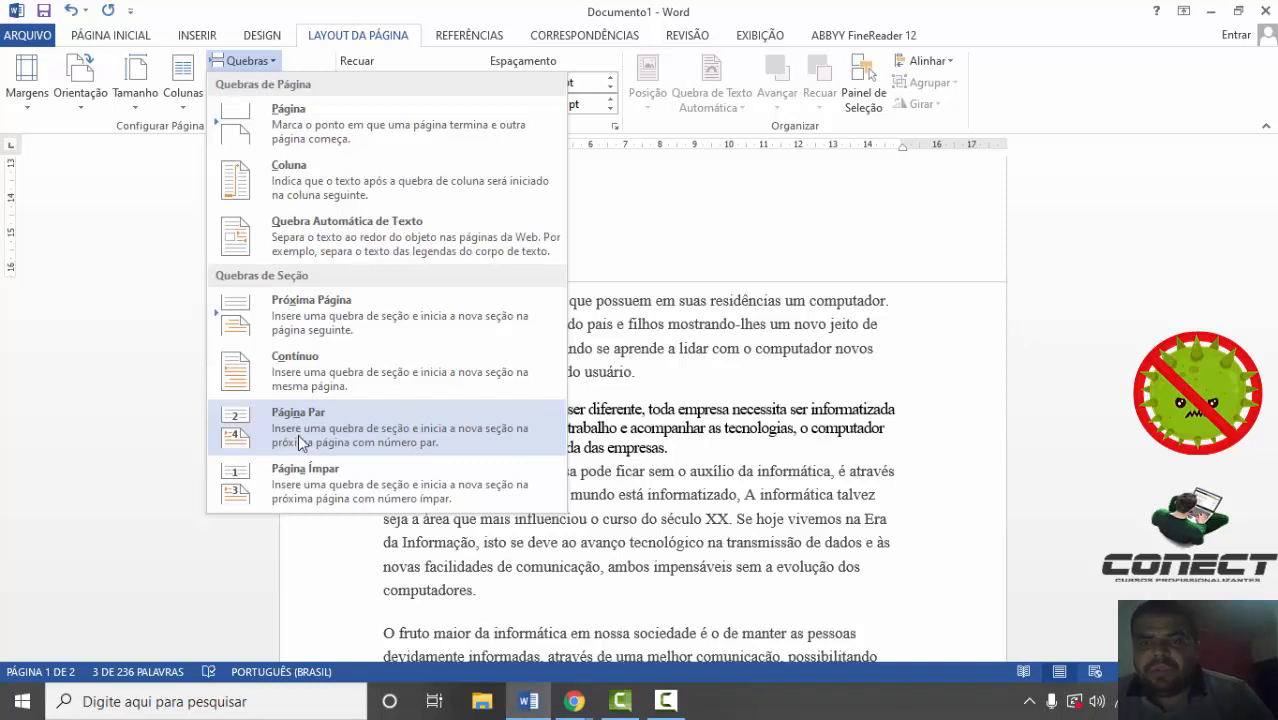
left_click(675, 190)
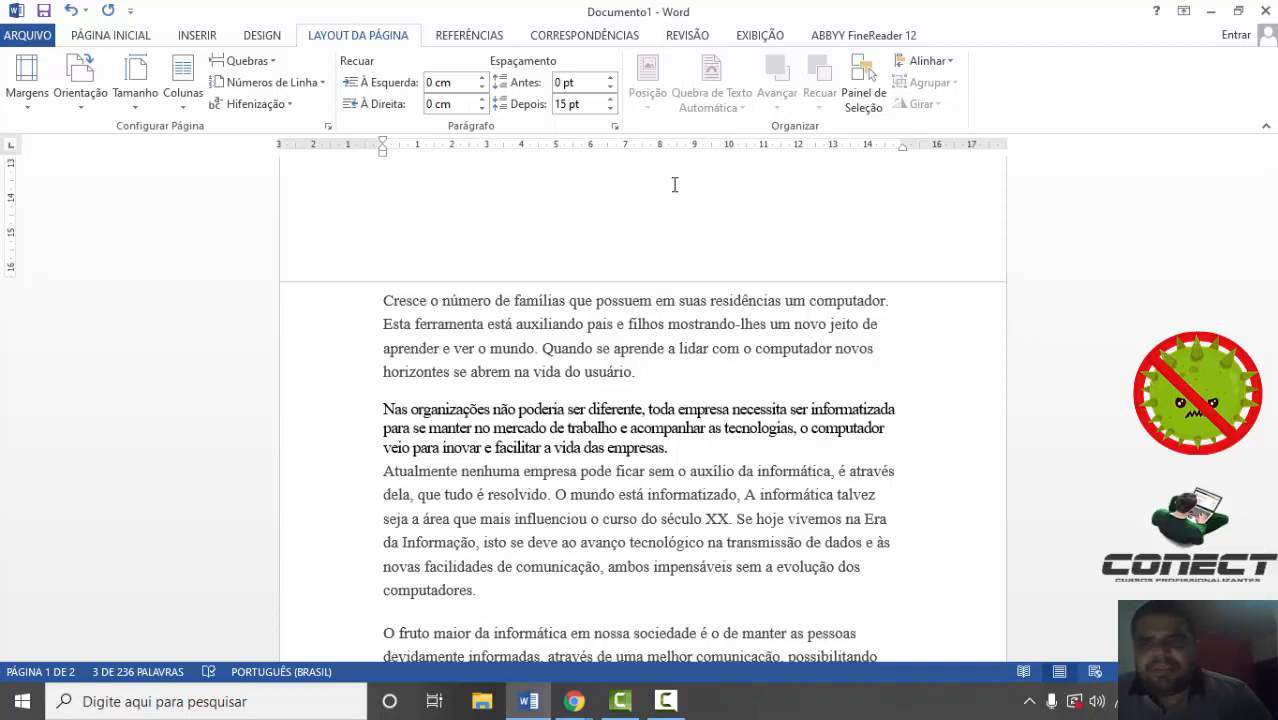
left_click(258, 60)
left_click(262, 60)
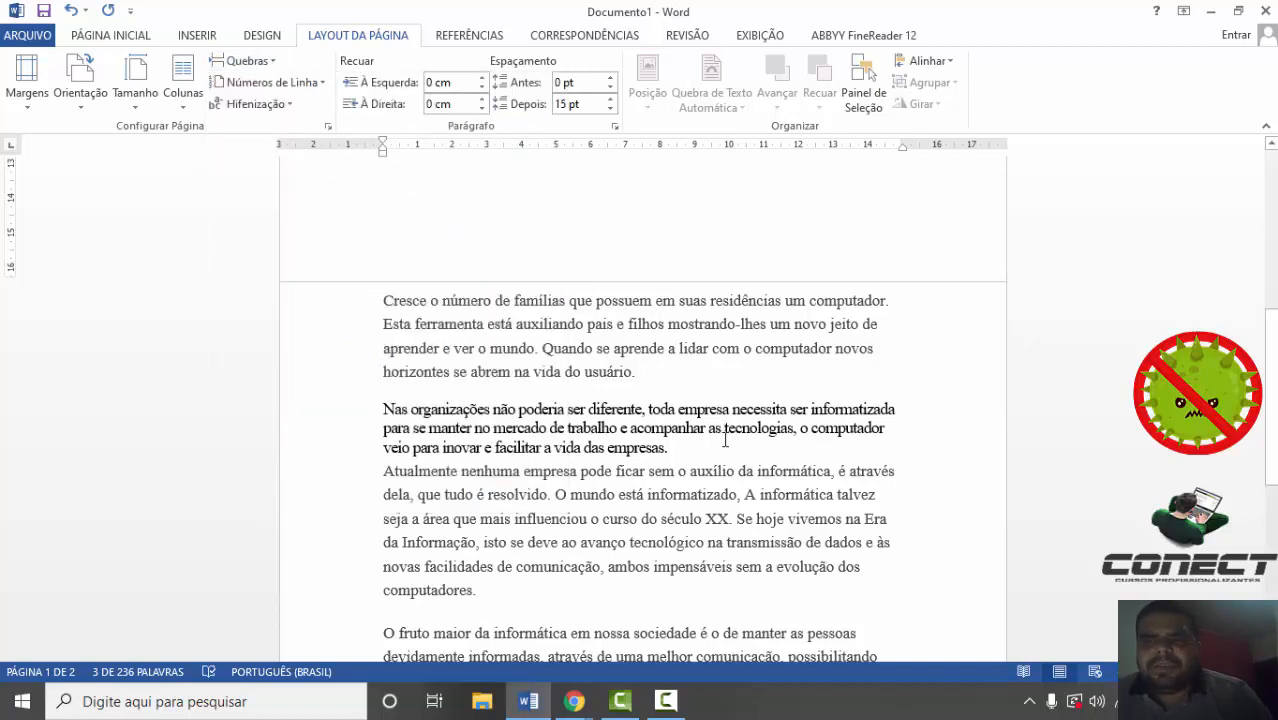
left_click(240, 60)
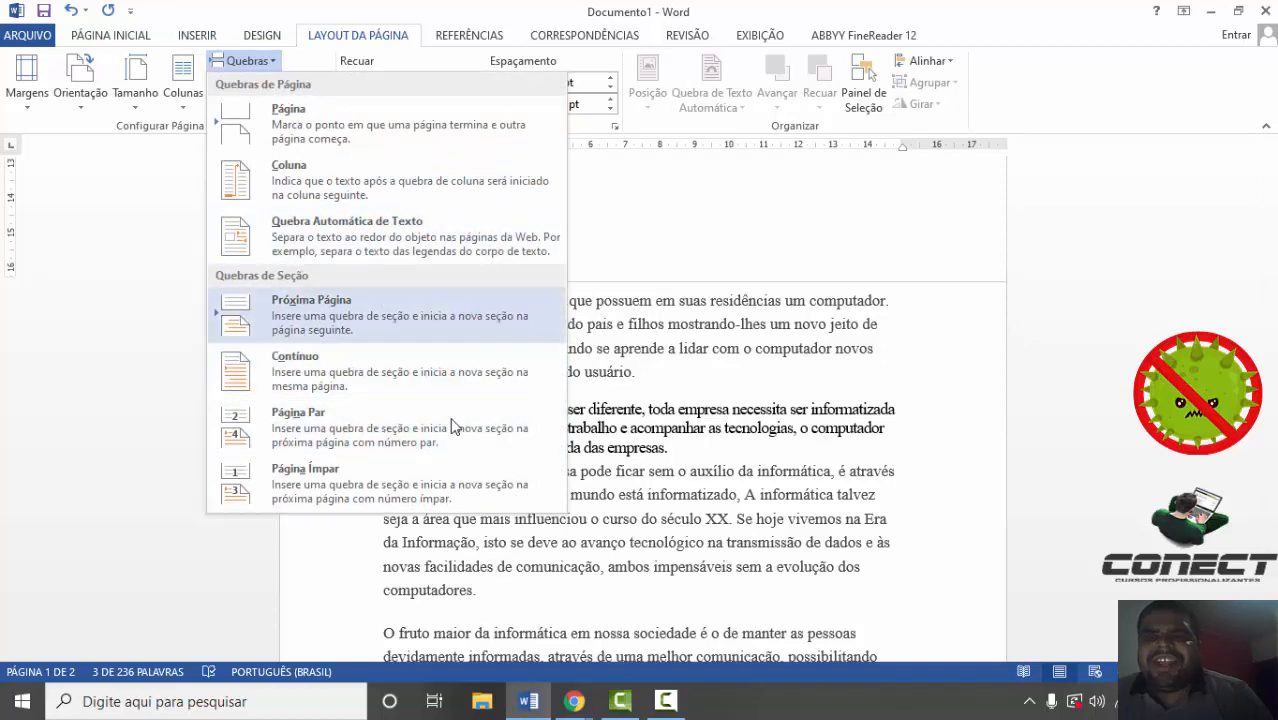
left_click(660, 194)
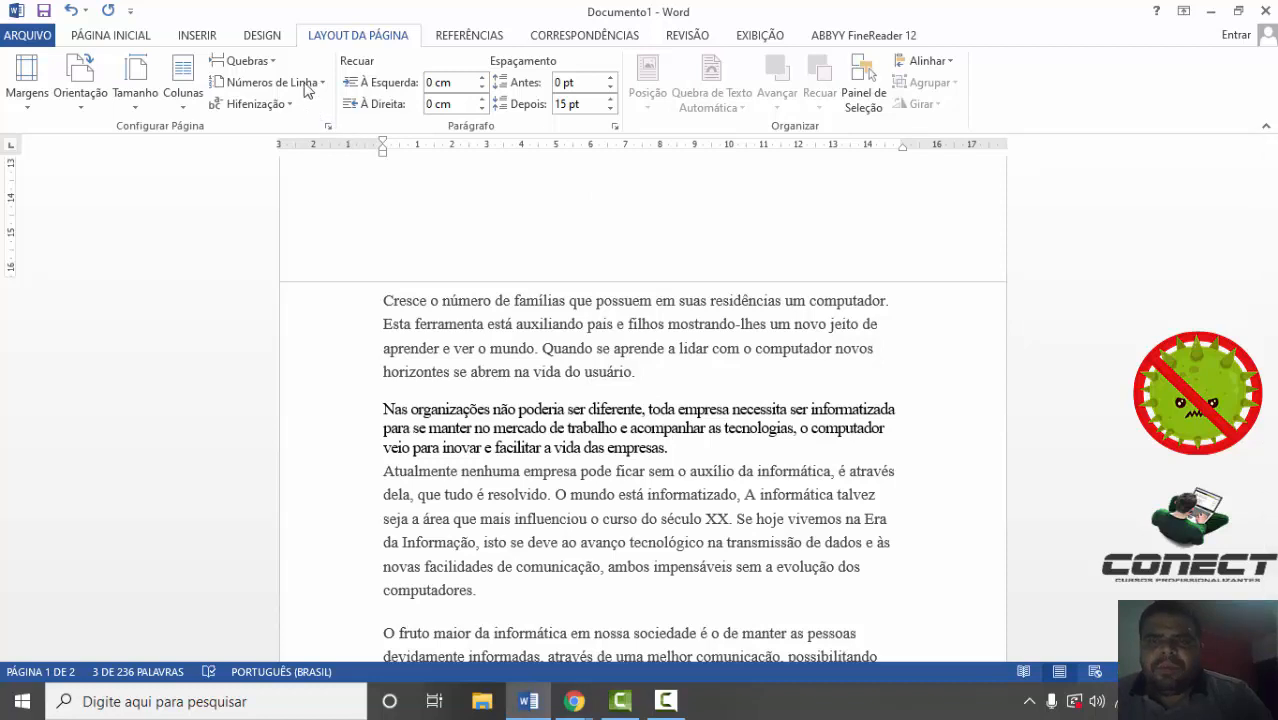
- Apply continuous line numbering to the document, and check the numbered lines in print preview
left_click(270, 82)
left_click(306, 86)
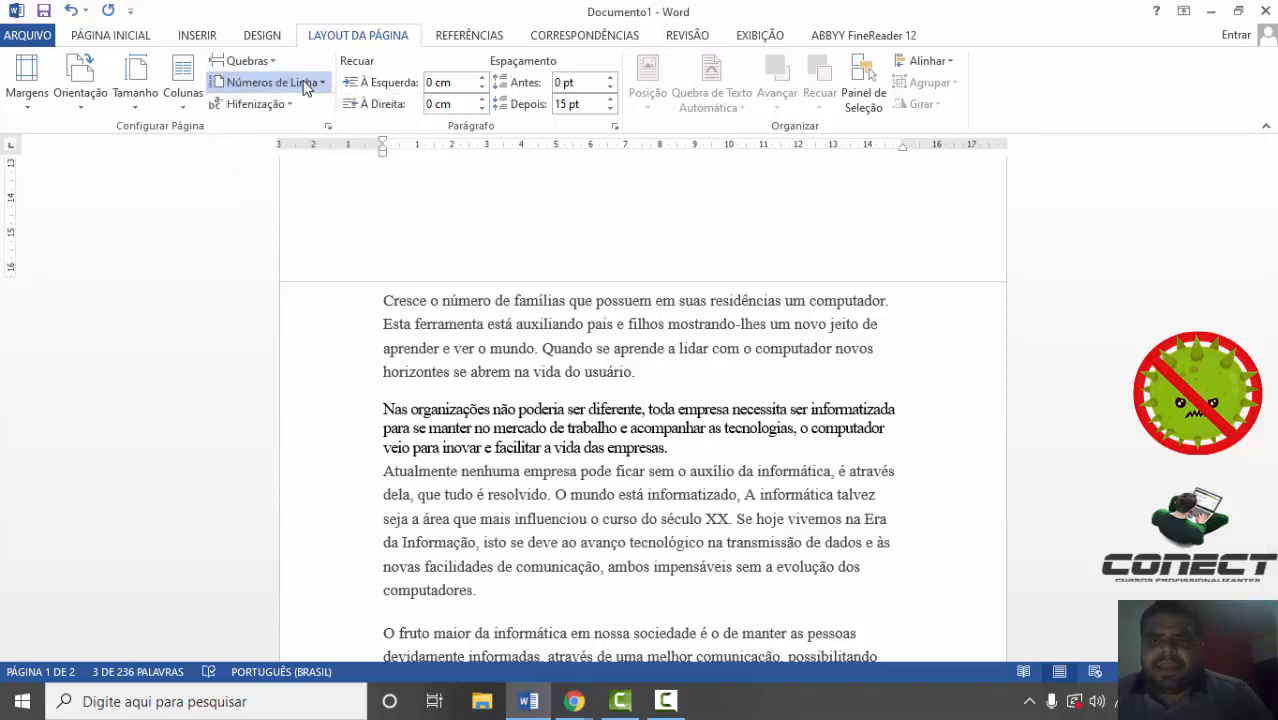
left_click(306, 86)
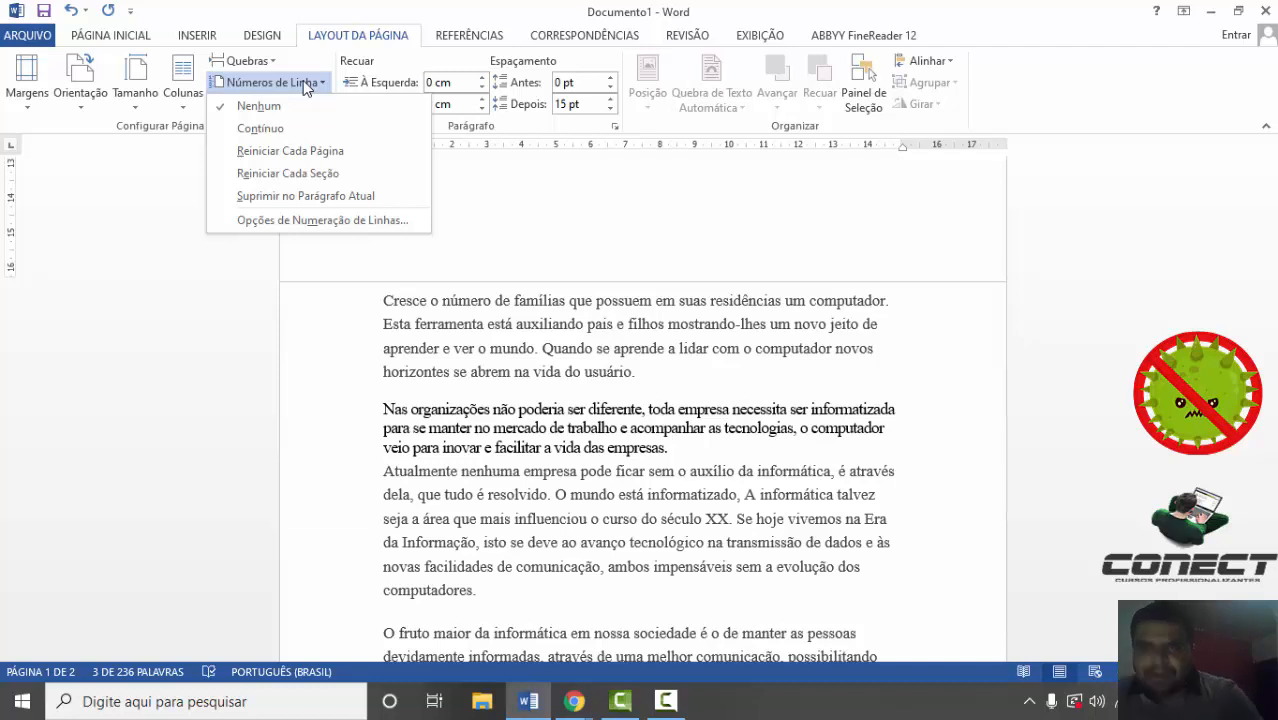
left_click(262, 129)
scroll(647, 259, "up", 5)
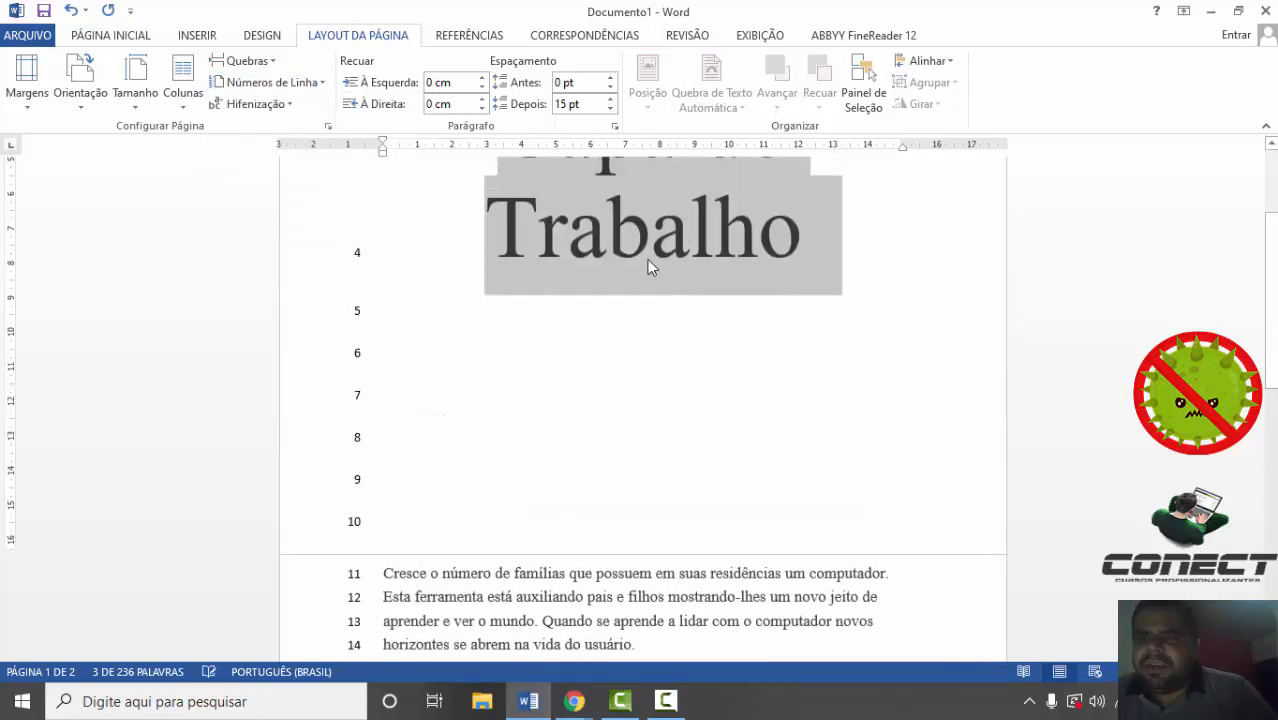
left_click(836, 390)
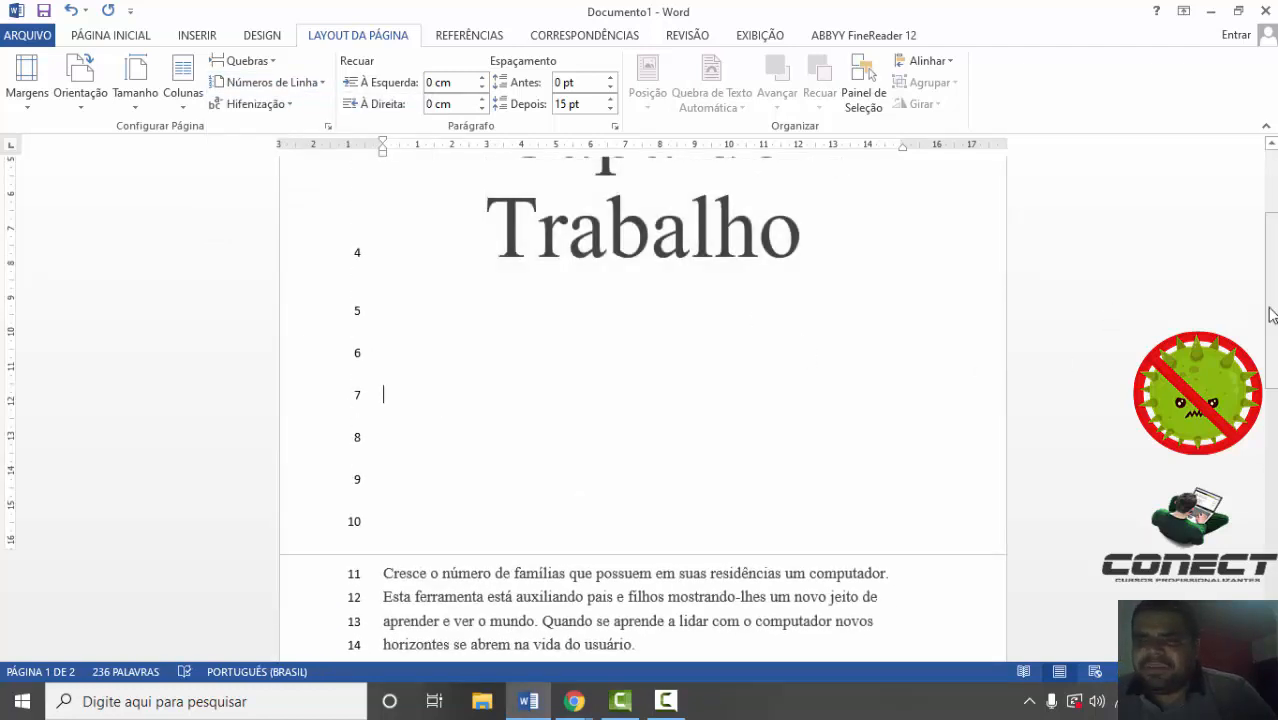
left_click_drag(1270, 300, 1224, 250)
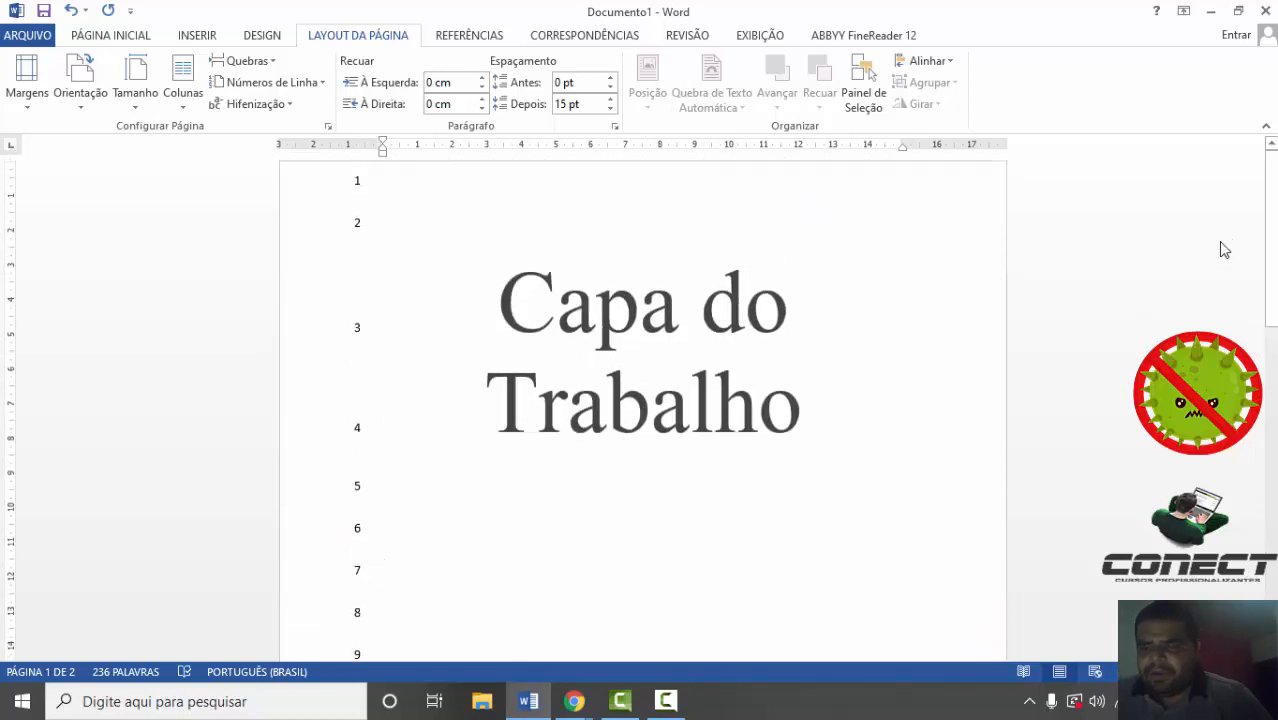
key("ctrl+p")
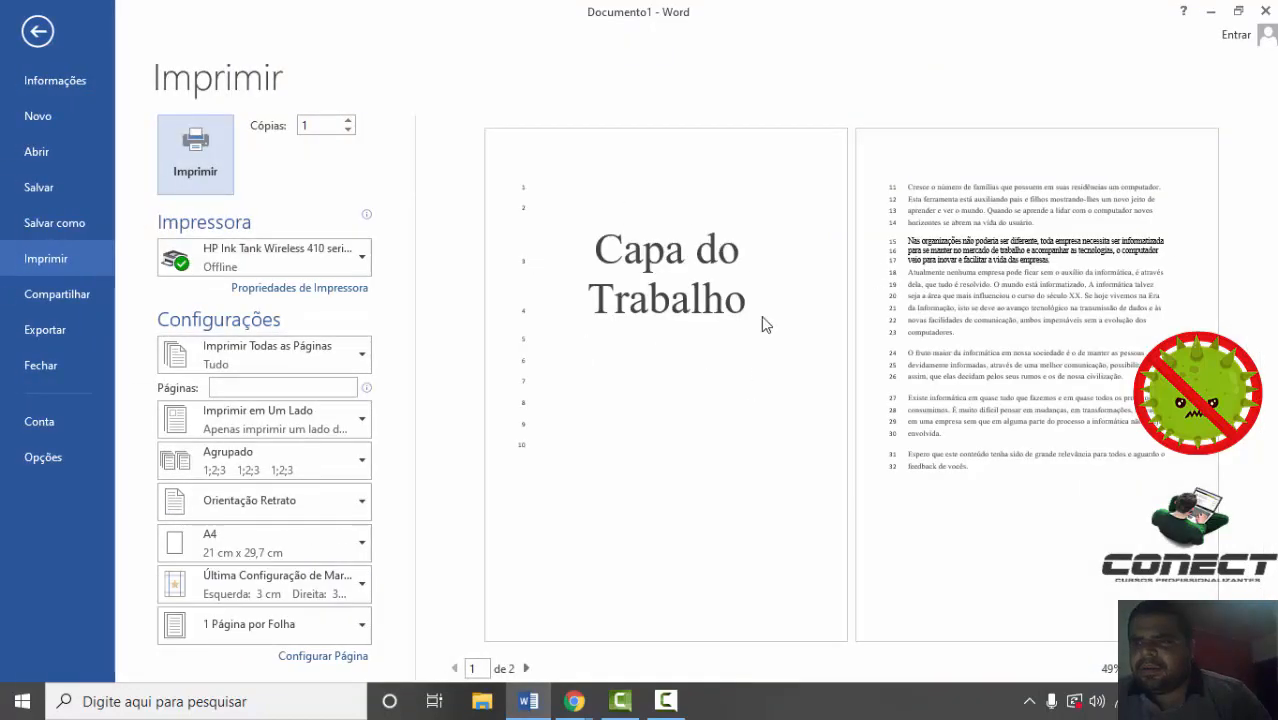
key("Escape")
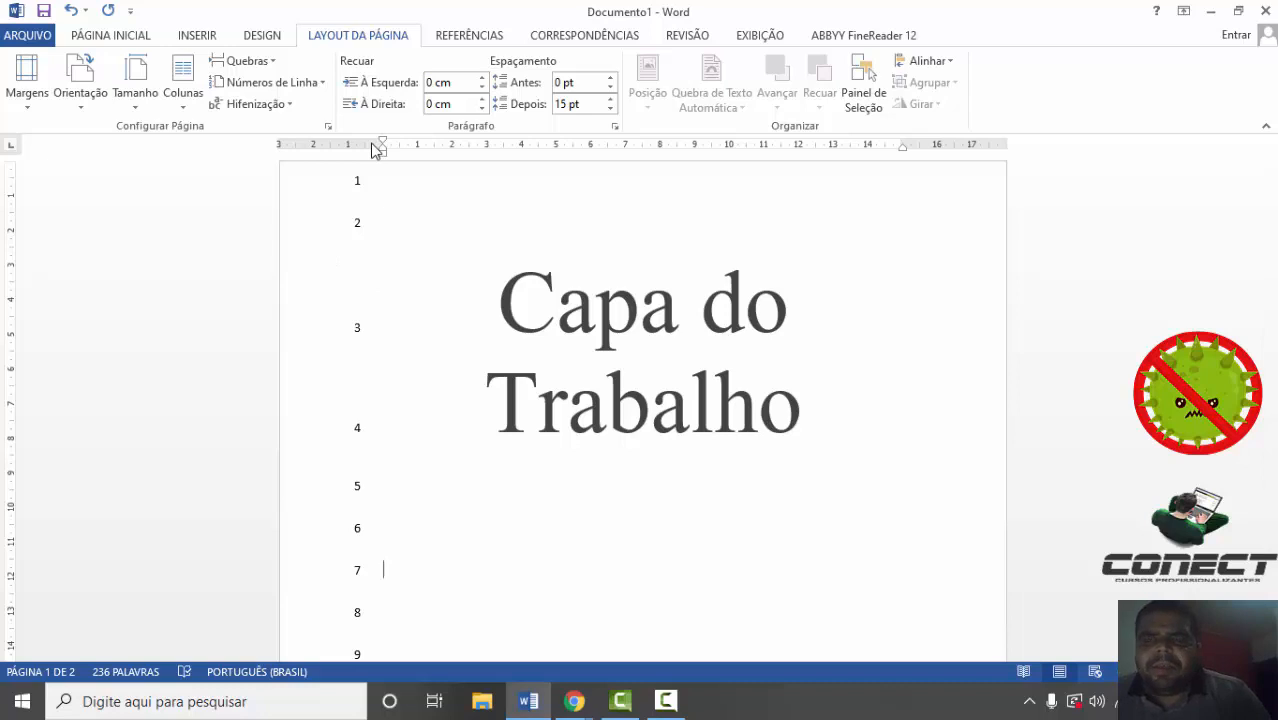
- Turn off line numbering for the document, and check the line numbering options again
left_click(280, 86)
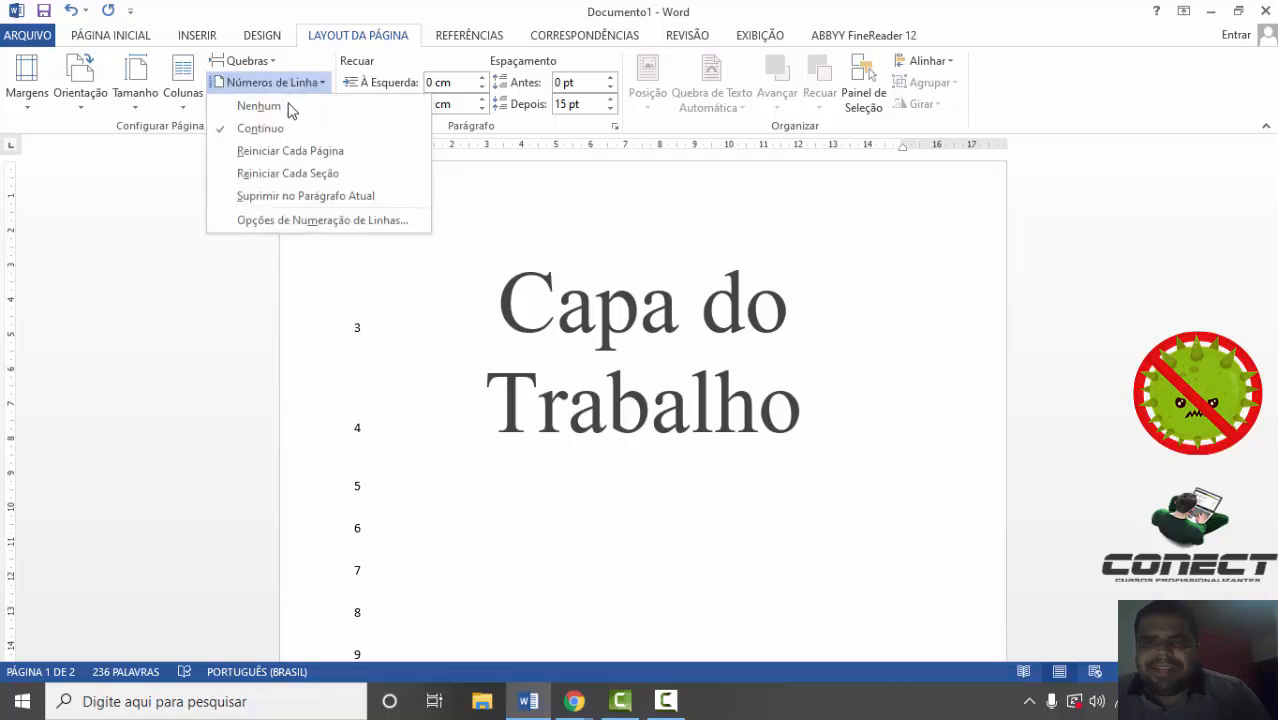
left_click(289, 106)
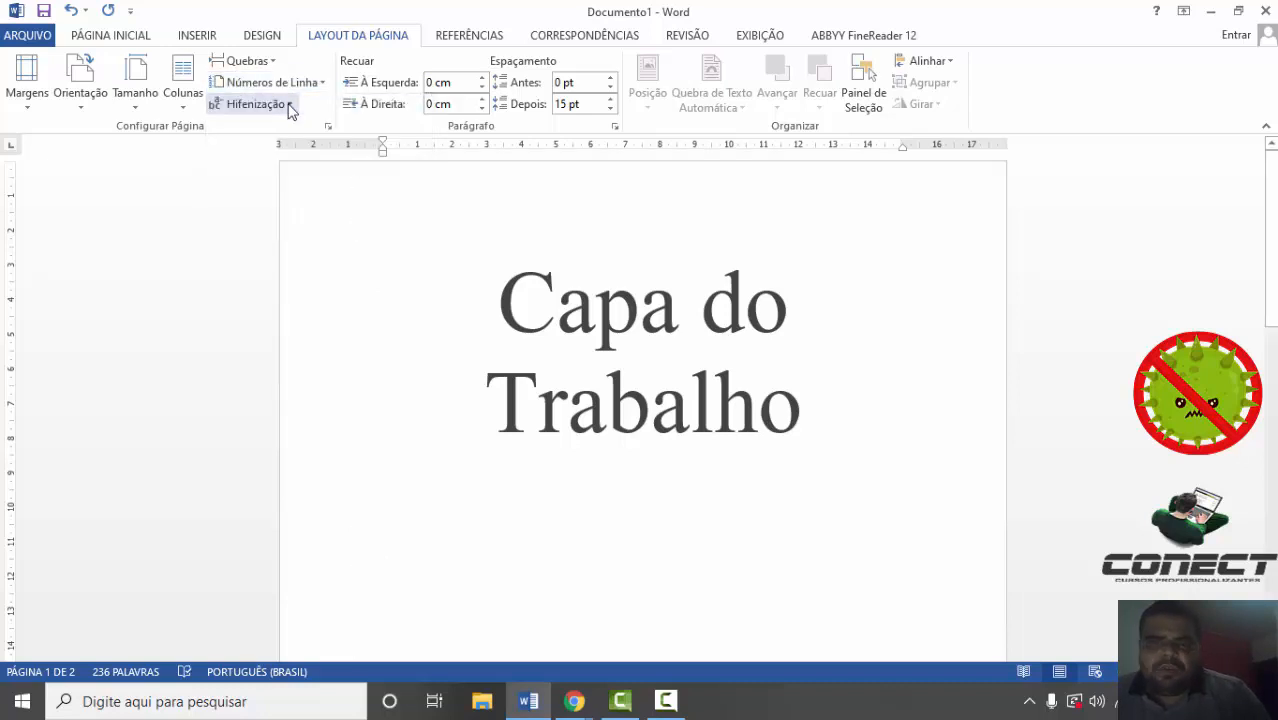
left_click(309, 84)
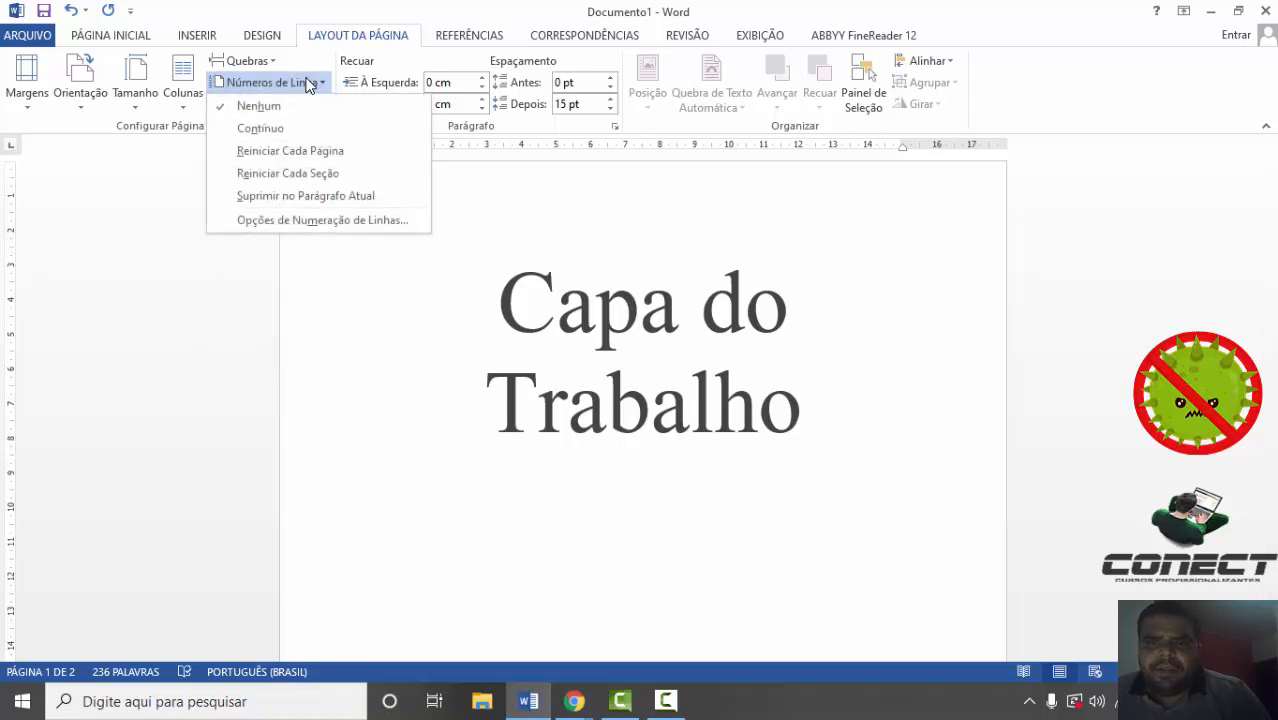
left_click(309, 84)
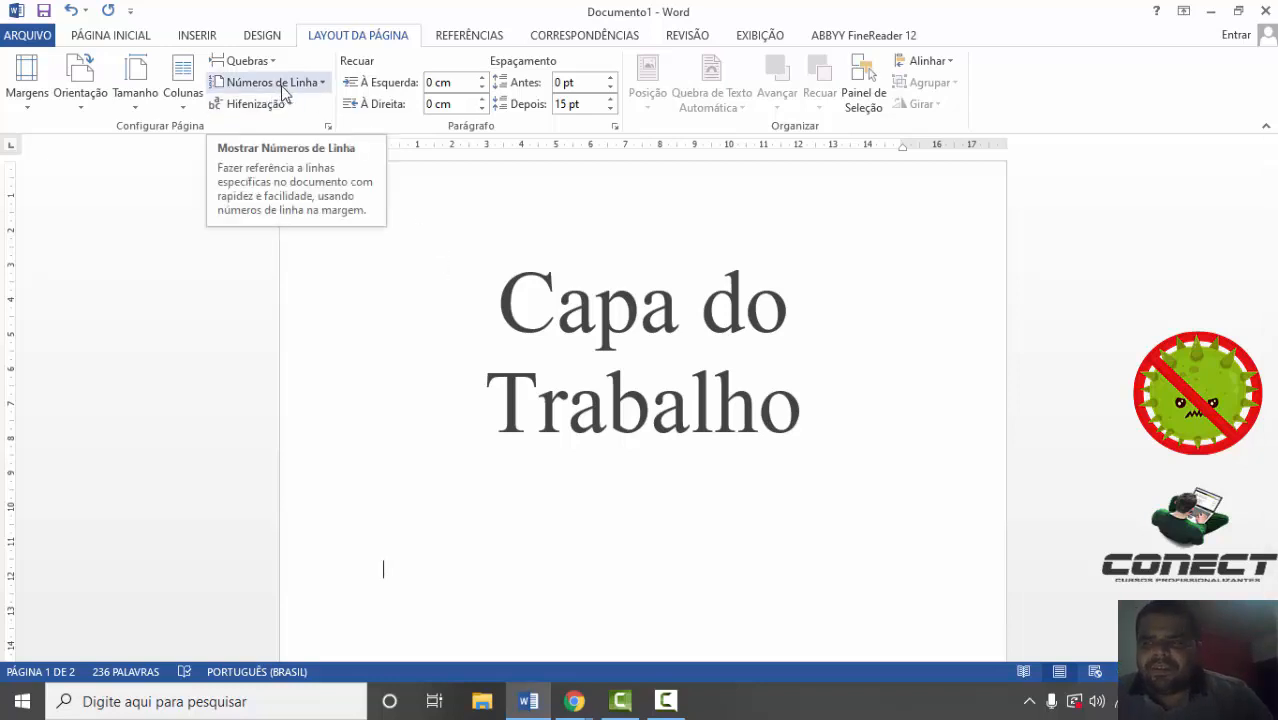
- Apply automatic hyphenation to the body text on the second page, check the hyphenated lines, and undo it
scroll(643, 400, "down", 8)
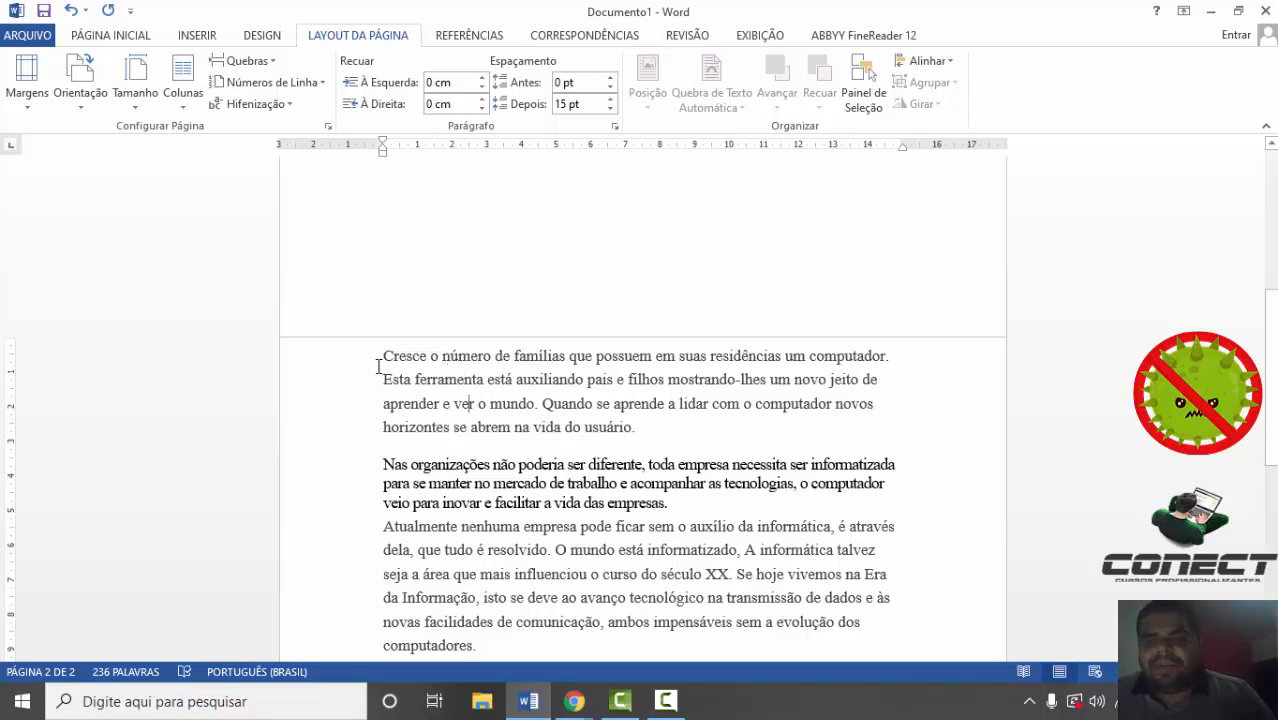
left_click_drag(381, 356, 567, 542)
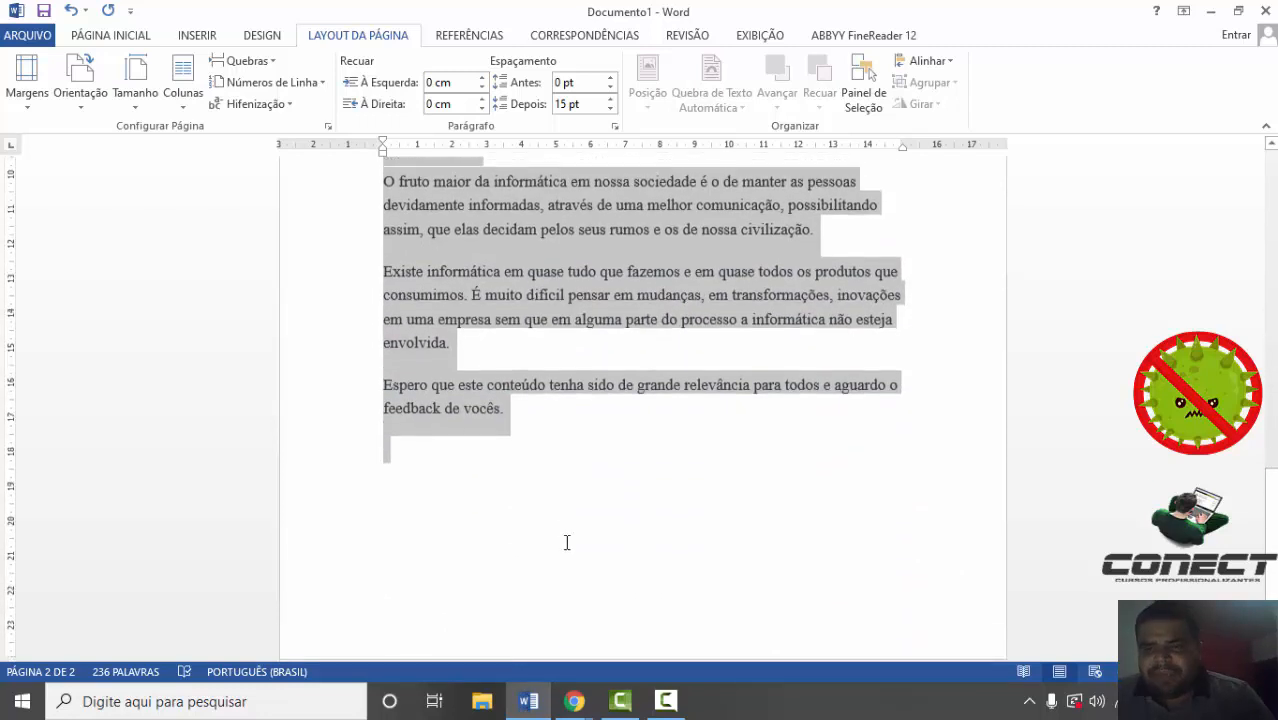
left_click(250, 104)
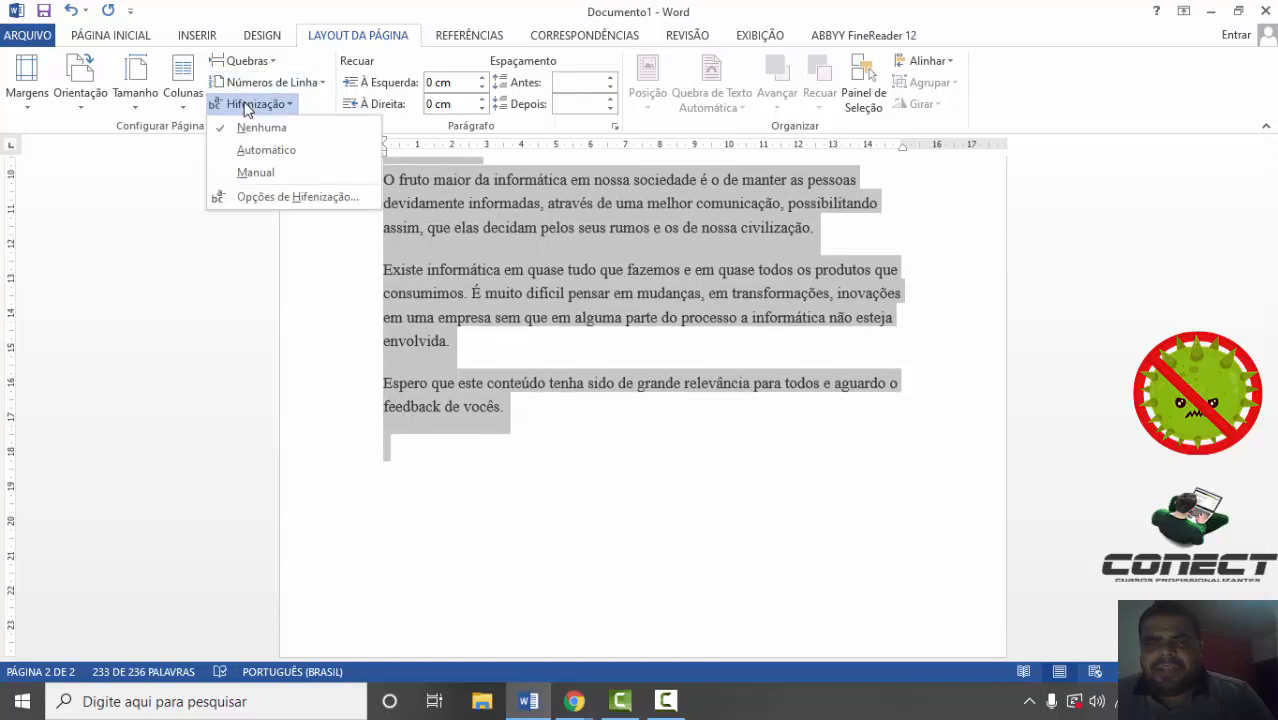
left_click(266, 150)
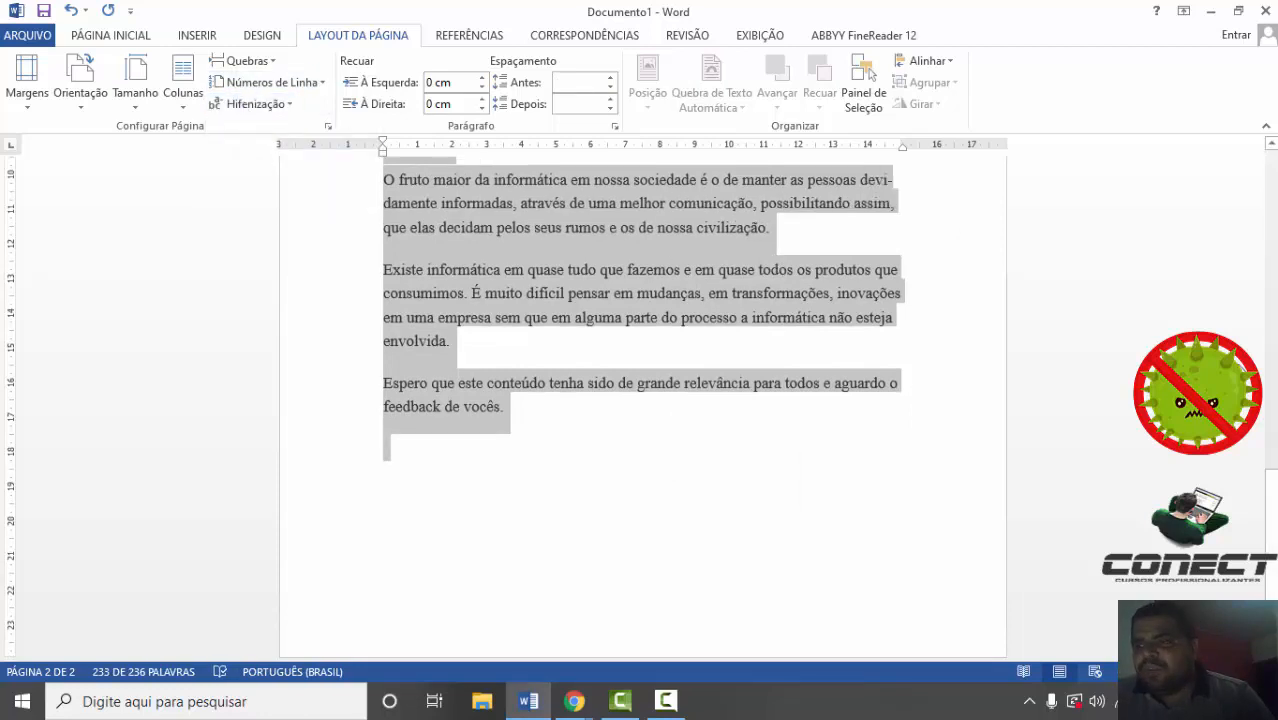
left_click_drag(1270, 510, 1254, 352)
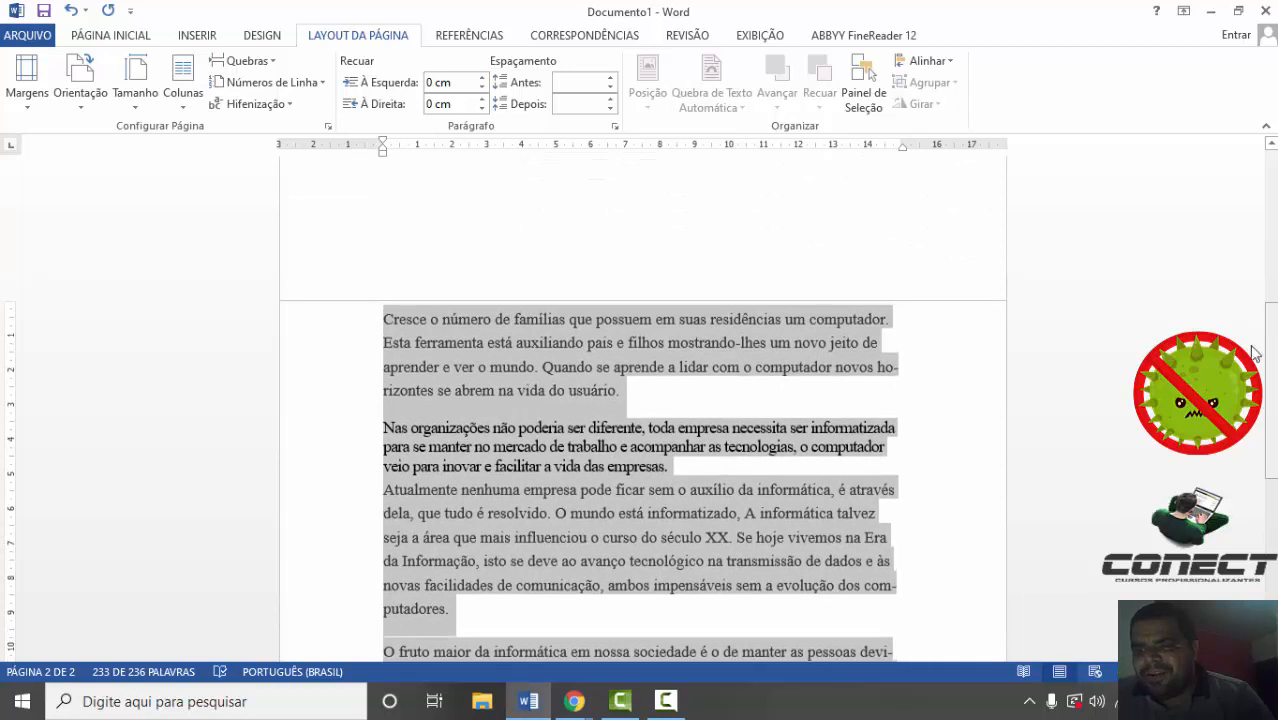
left_click(829, 343)
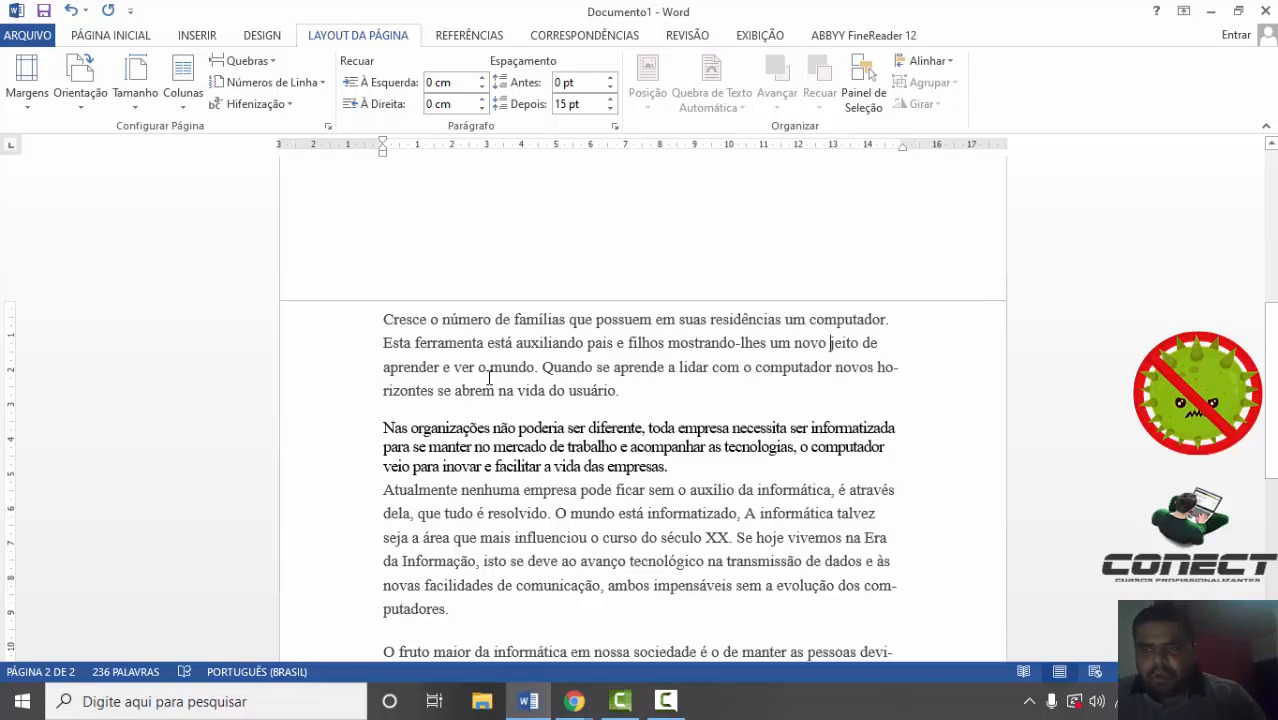
key("ctrl+a")
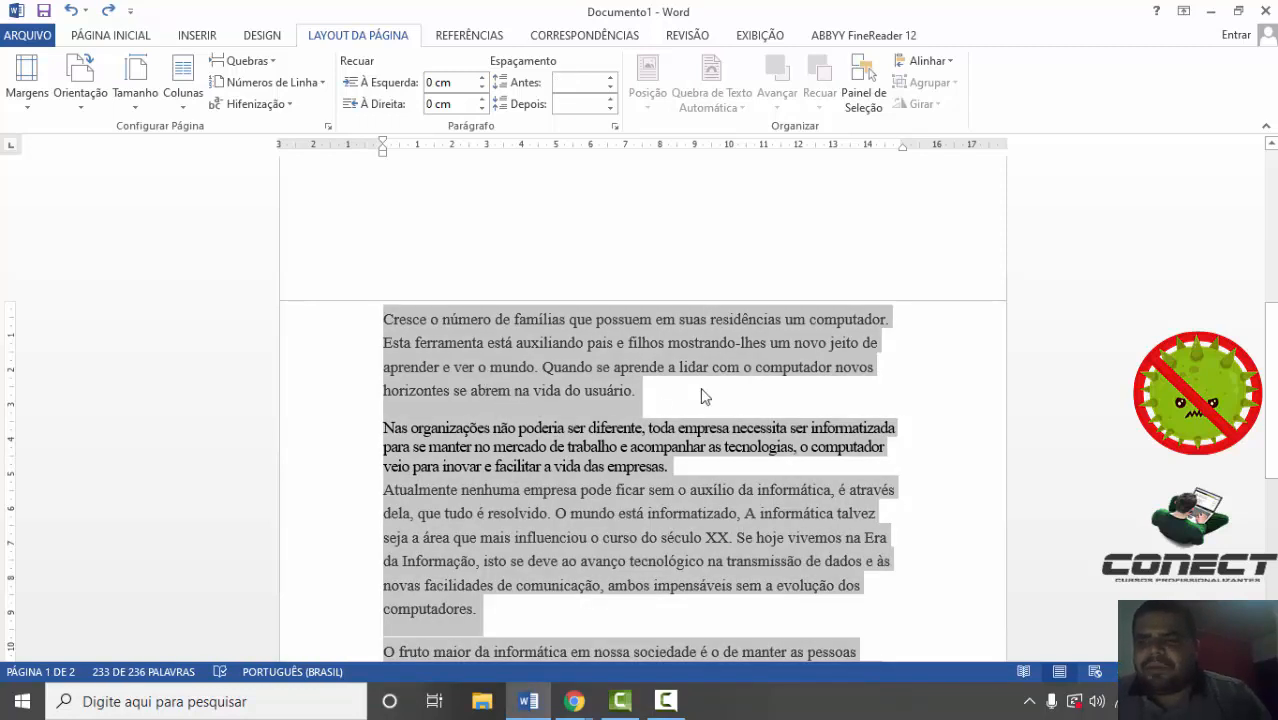
left_click(703, 397)
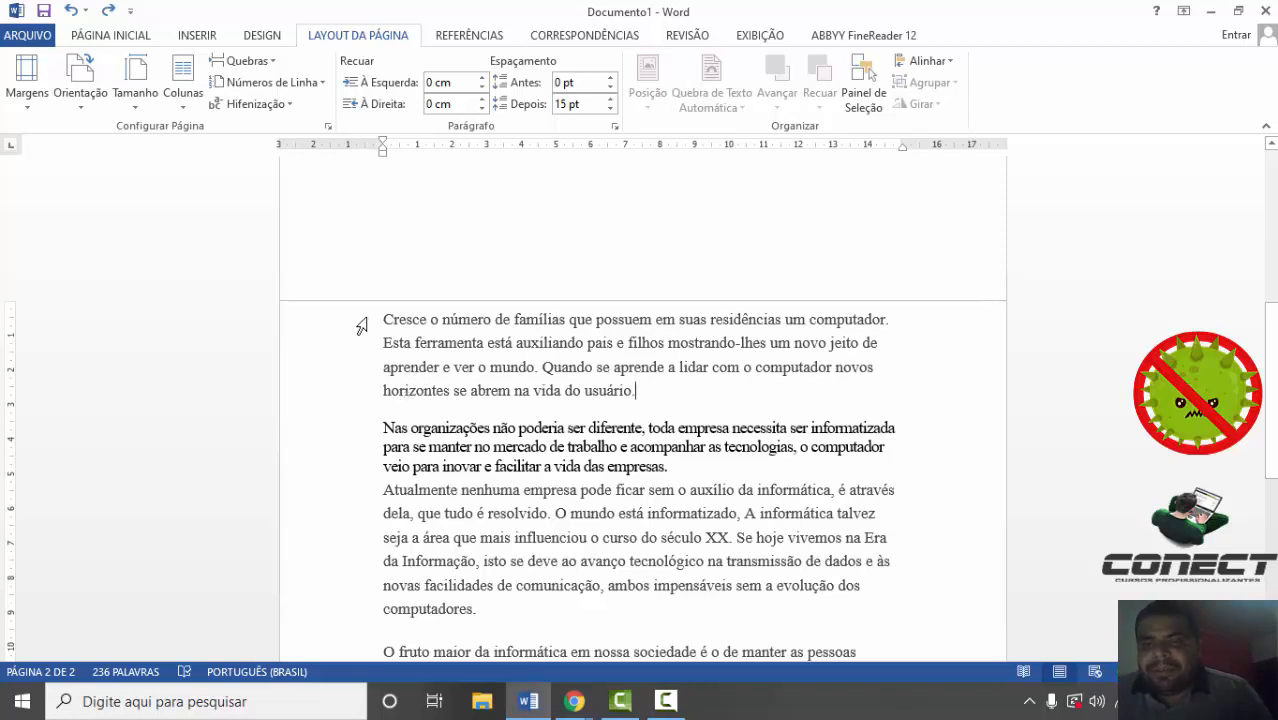
- Apply automatic hyphenation again to the body text on the second page, and check the word breaks in the first paragraph
left_click_drag(362, 320, 556, 526)
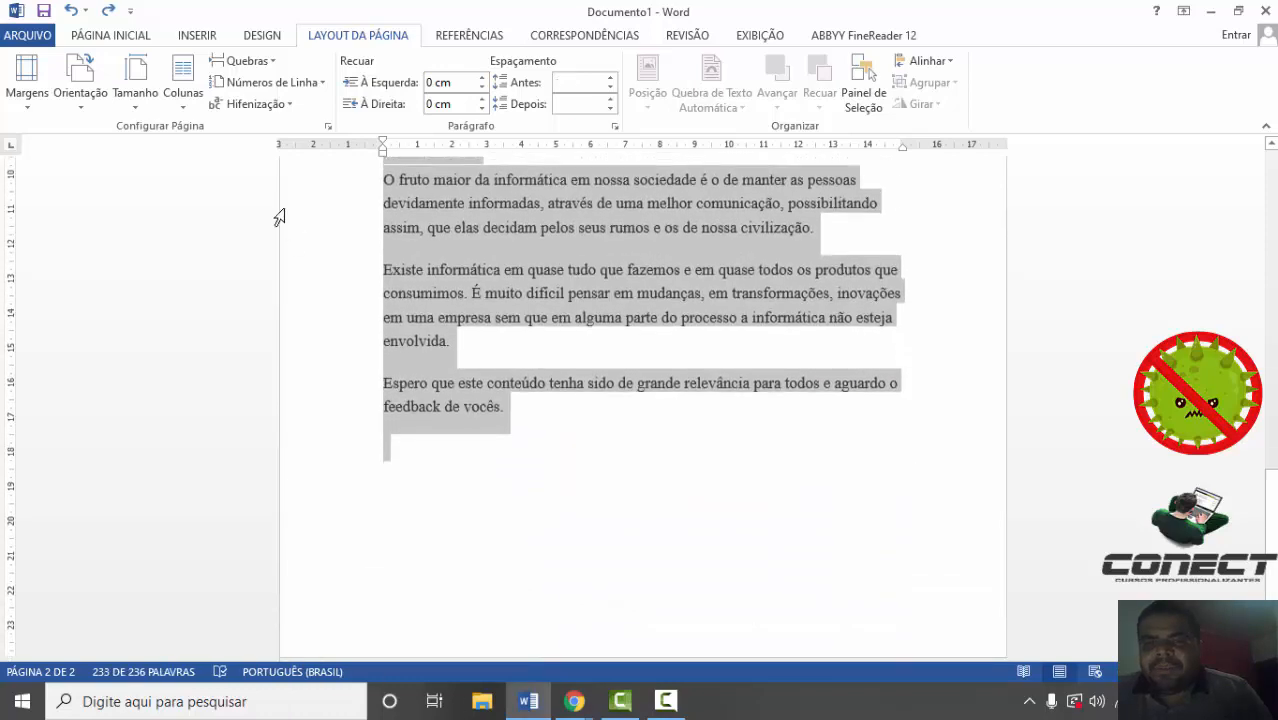
left_click(252, 104)
left_click(265, 152)
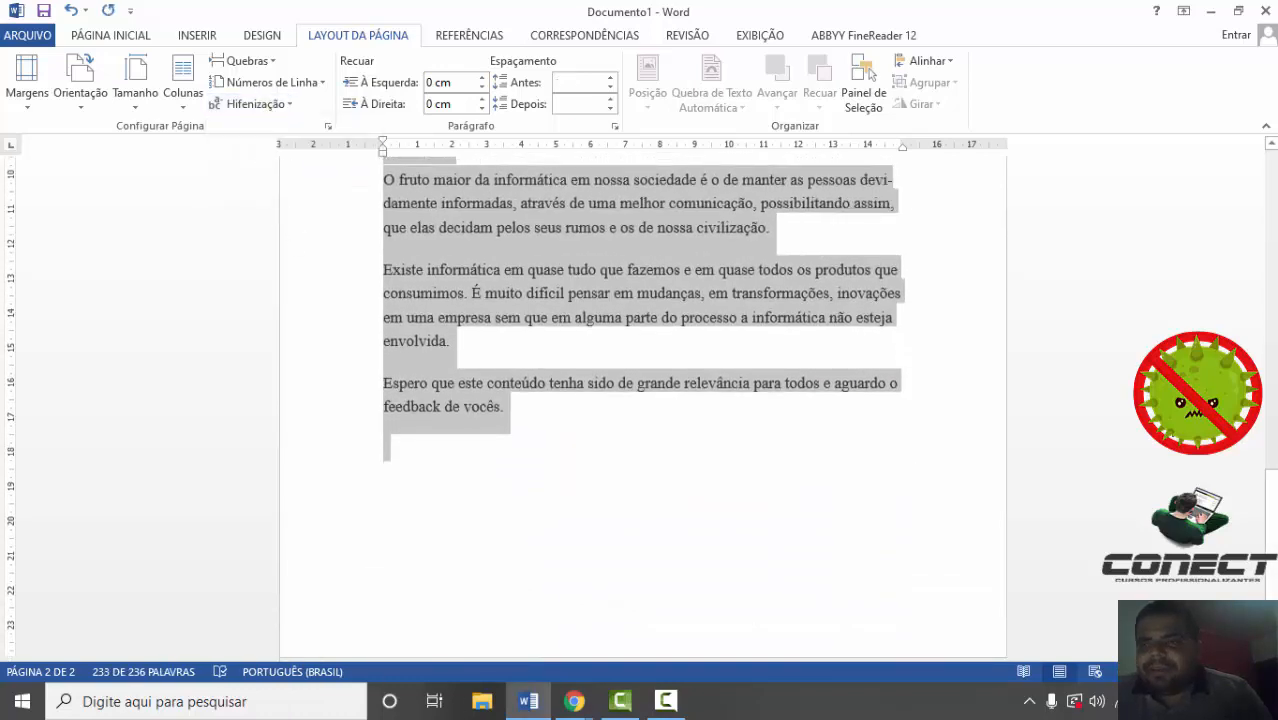
scroll(1274, 414, "up", 3)
scroll(1274, 414, "up", 5)
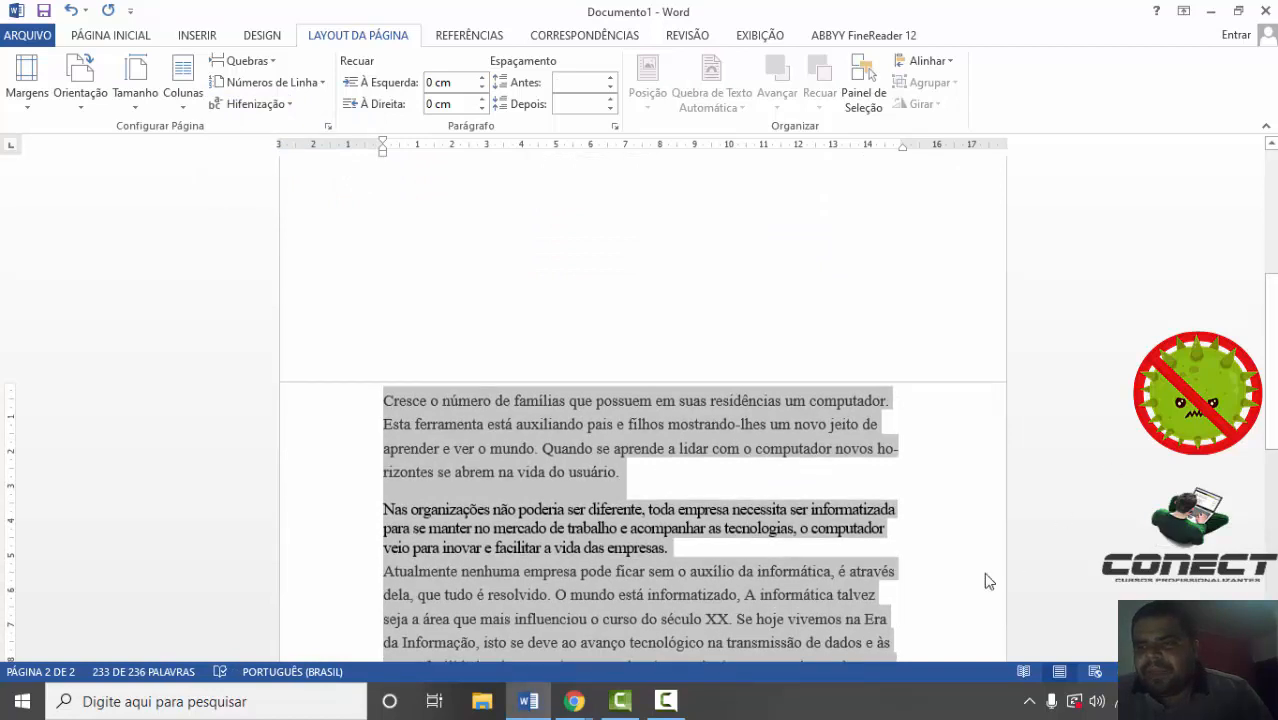
left_click(879, 460)
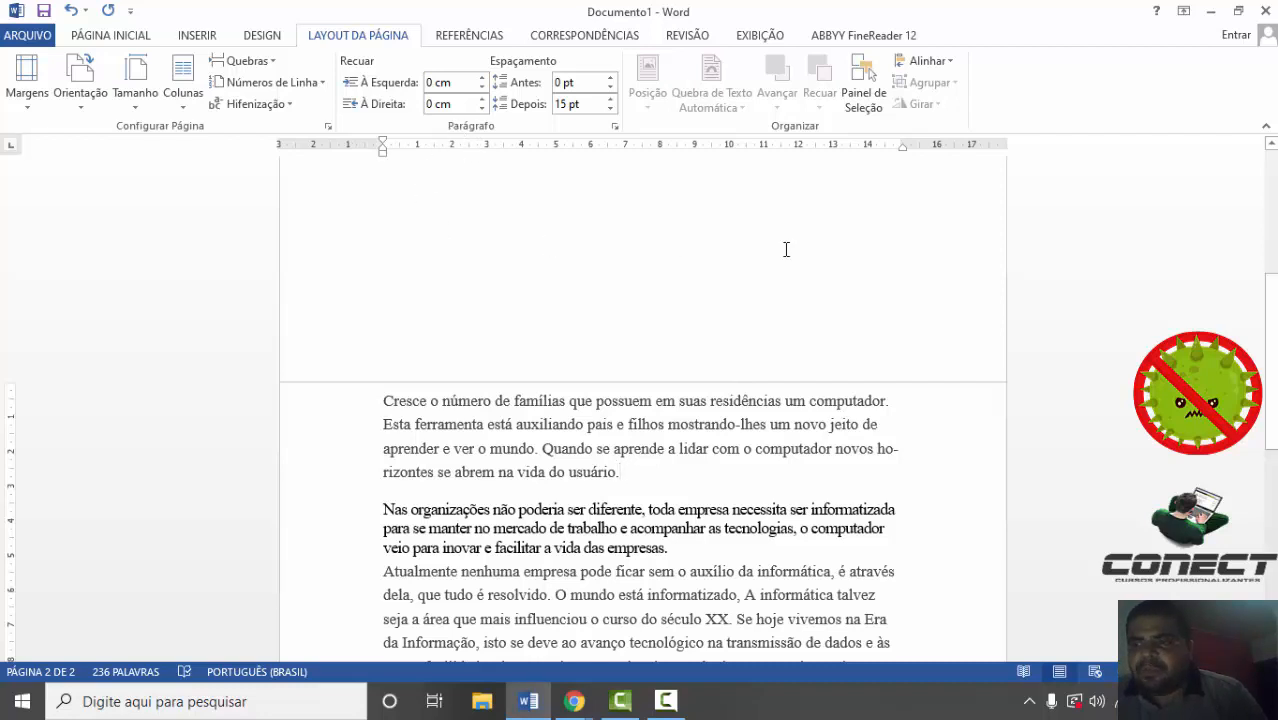
- Indent the first line of the "Cresce o número de famílias" paragraph by one tab, and remove that indent again
left_click(385, 404)
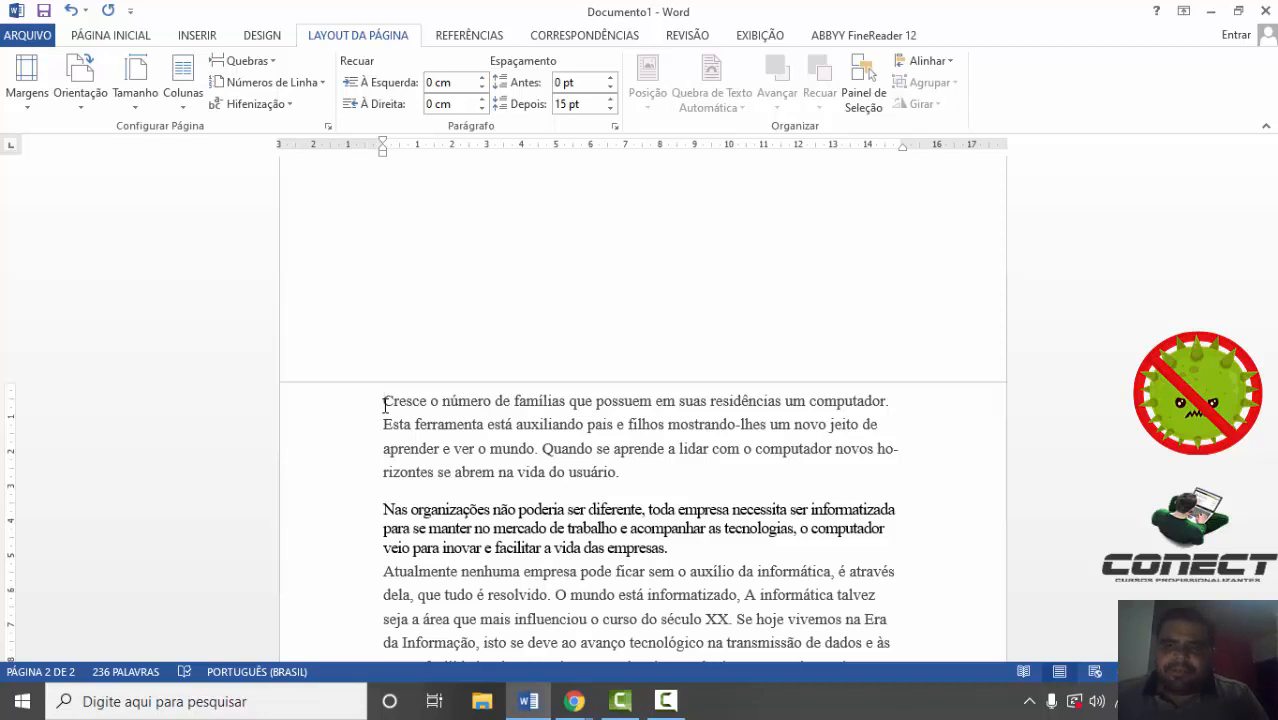
key("Tab")
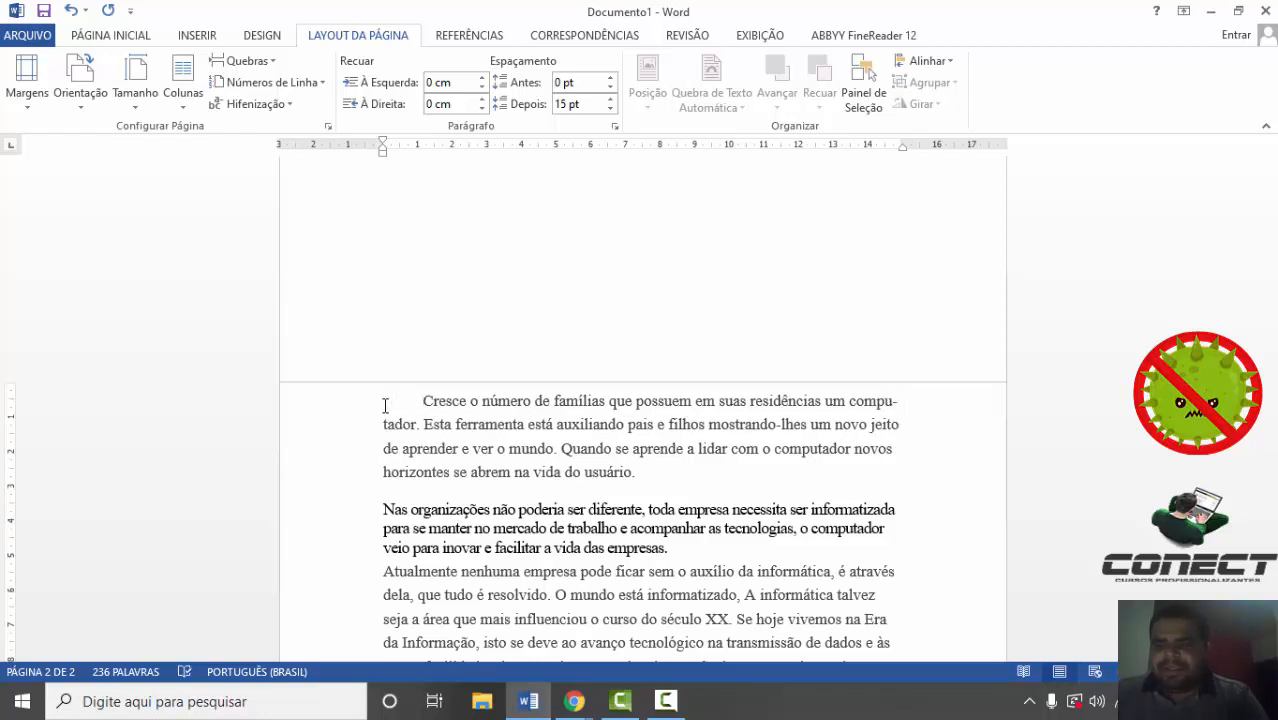
key("BackSpace")
key("BackSpace")
key("BackSpace")
key("BackSpace")
key("BackSpace")
key("BackSpace")
key("BackSpace")
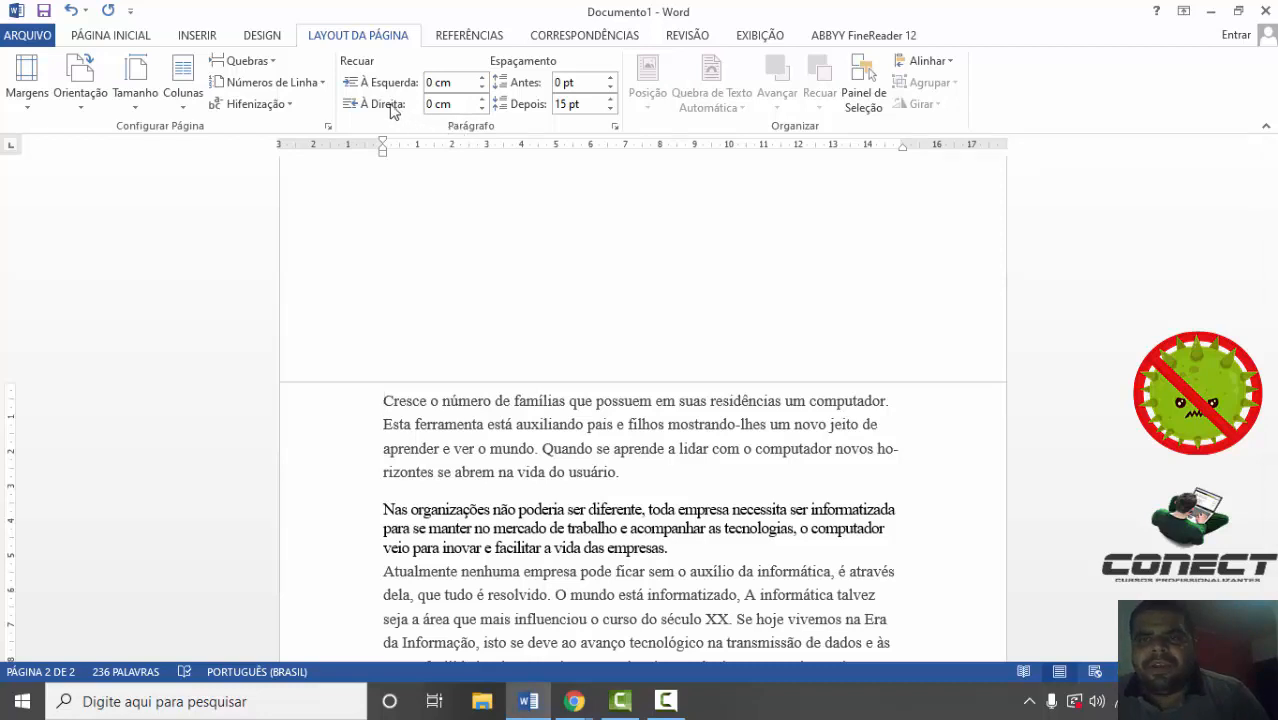
- Increase the left indent of the "Cresce o número de famílias" paragraph in small increments to 2.2 cm
left_click(484, 79)
left_click(484, 79)
left_click(484, 79)
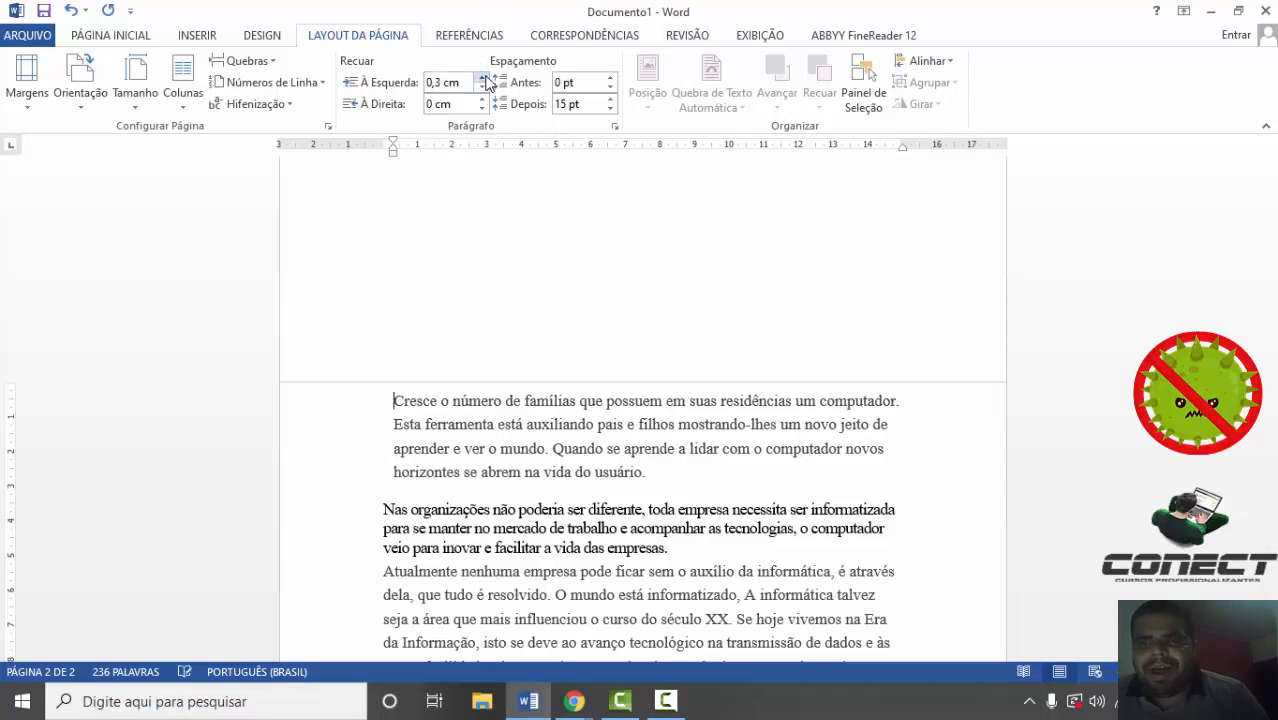
left_click(484, 79)
left_click(484, 79)
left_click(484, 79)
left_click(484, 79)
left_click(484, 79)
left_click(484, 79)
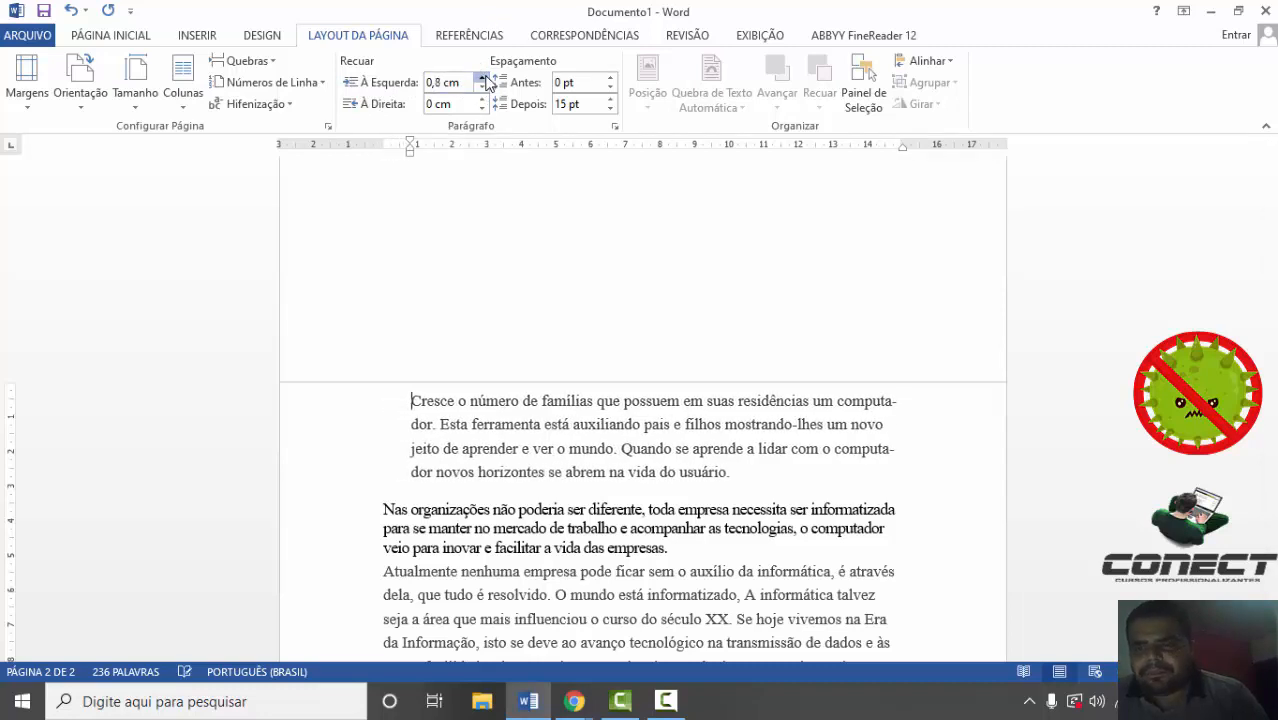
left_click(484, 79)
left_click(484, 79)
left_click(484, 79)
left_click(484, 79)
left_click(484, 79)
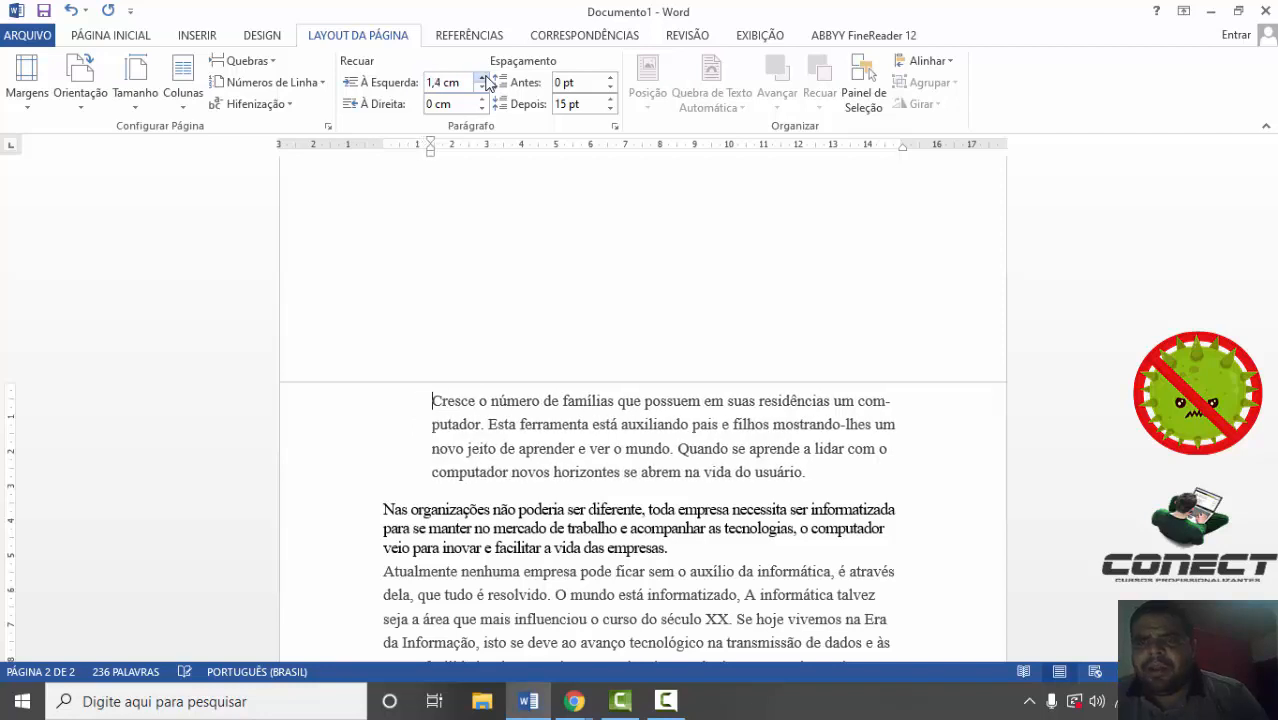
left_click(484, 79)
left_click(484, 79)
left_click(484, 79)
left_click(484, 79)
left_click(484, 79)
left_click(484, 79)
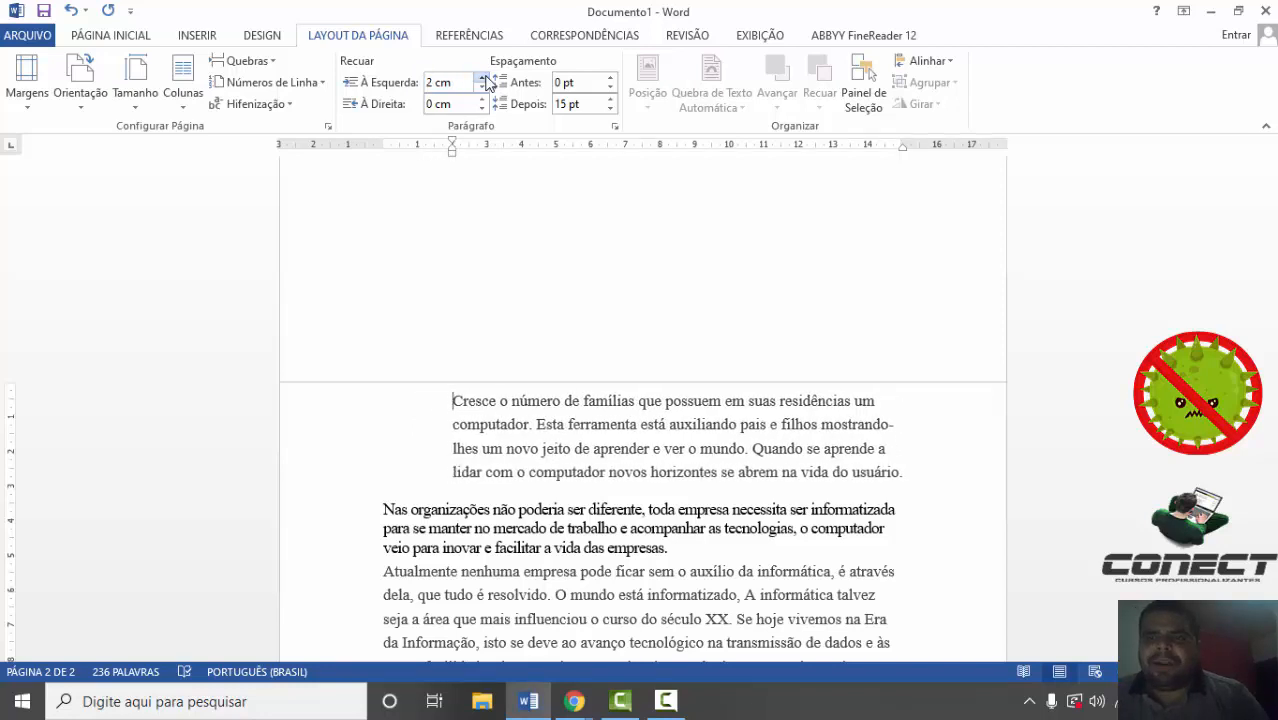
left_click(484, 79)
left_click(484, 79)
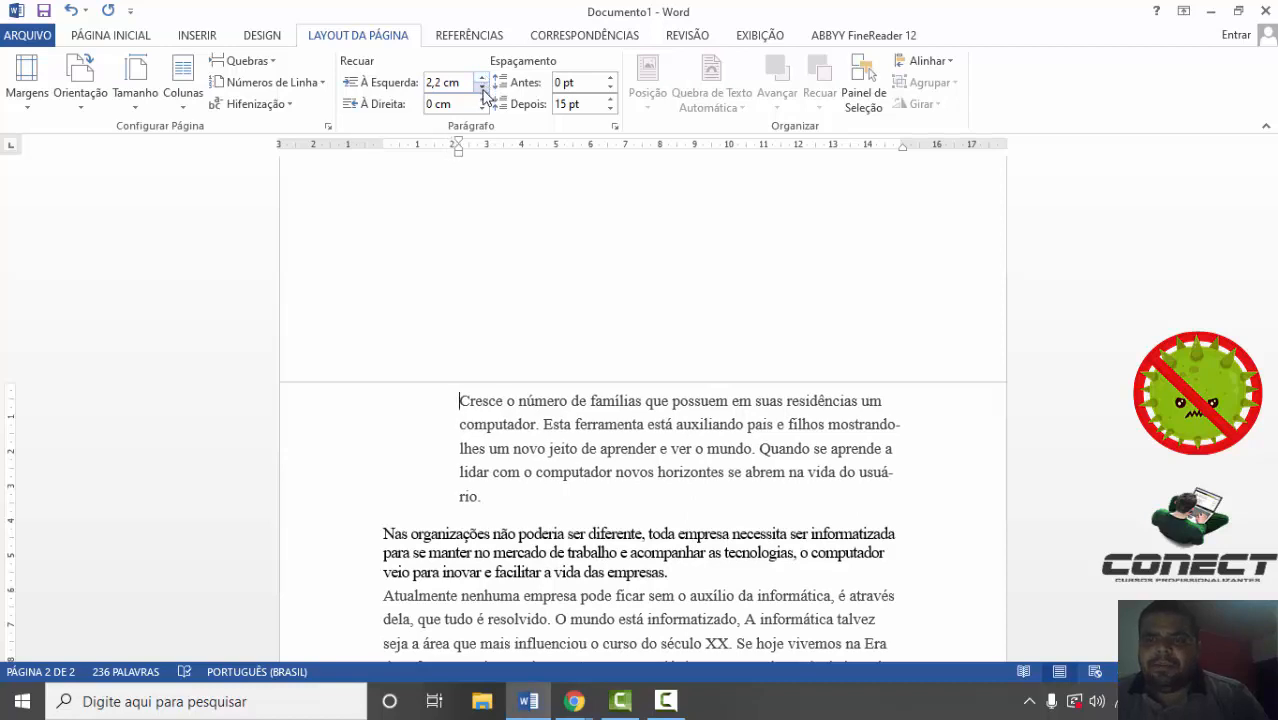
- Reduce the left indent of the "Cresce o número de famílias" paragraph in small increments to 0 cm
left_click(483, 89)
left_click(483, 89)
left_click(483, 89)
left_click(483, 89)
left_click(483, 89)
double_click(483, 89)
left_click(483, 89)
double_click(483, 89)
left_click(483, 89)
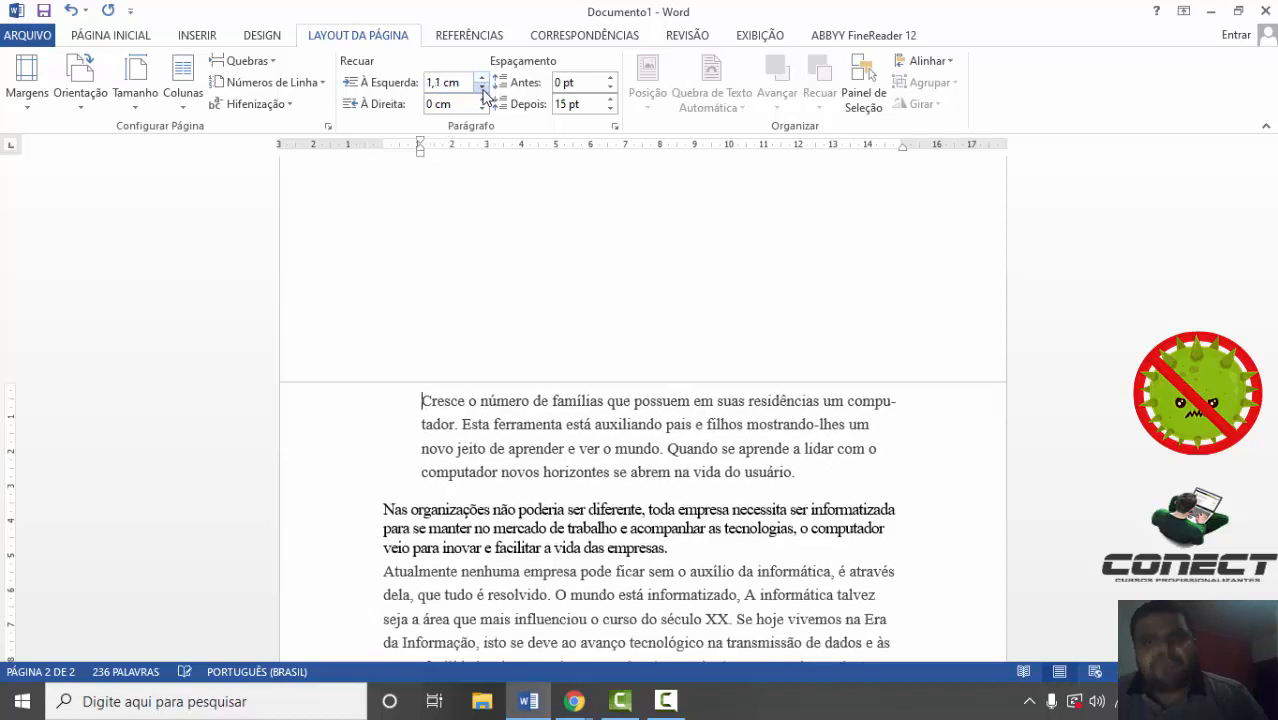
double_click(483, 89)
left_click(483, 89)
double_click(483, 89)
double_click(483, 89)
left_click(483, 89)
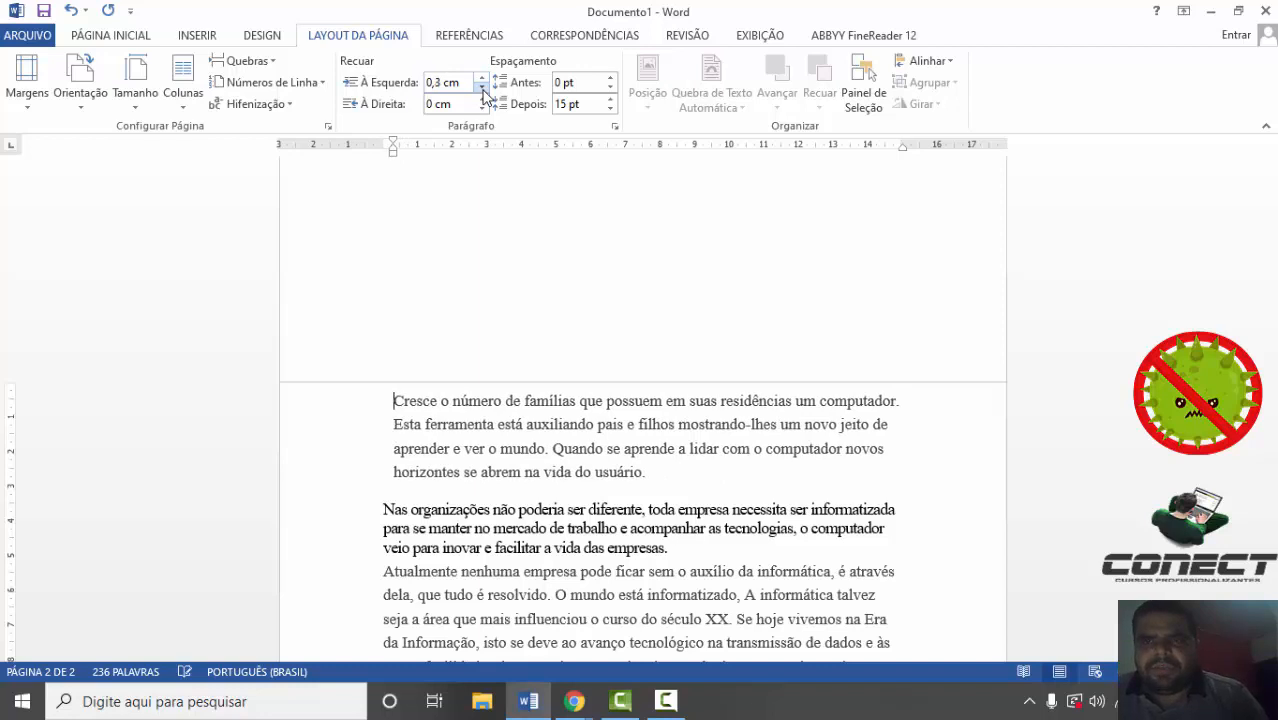
left_click(483, 89)
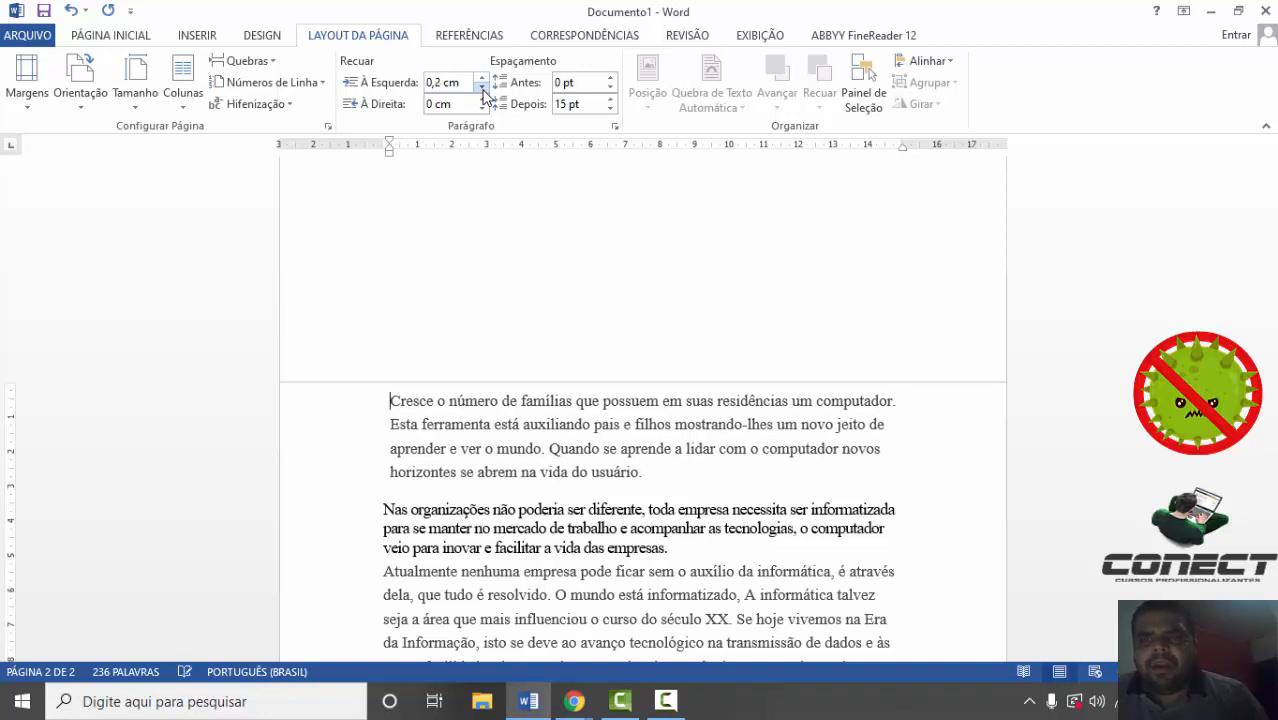
left_click(483, 89)
left_click(483, 89)
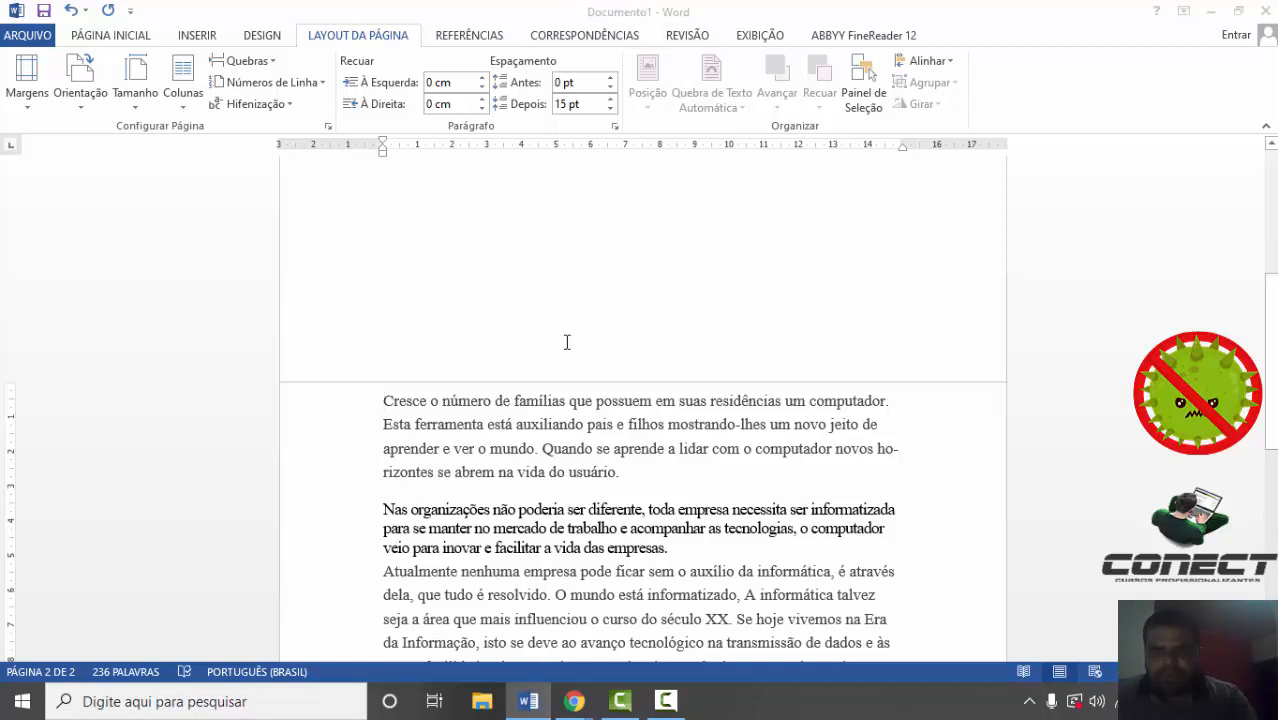
- Search Windows for "teclado virtual", display the on-screen keyboard to show its keys, and close it
key("super")
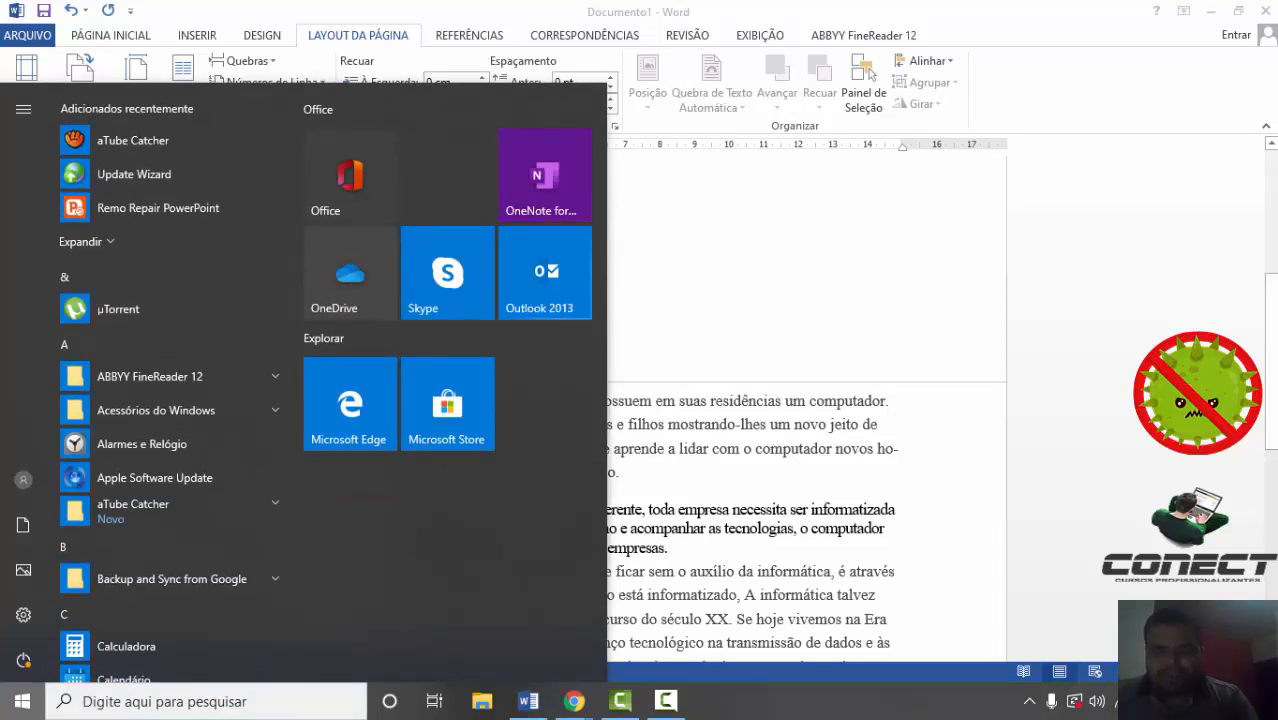
key("Escape")
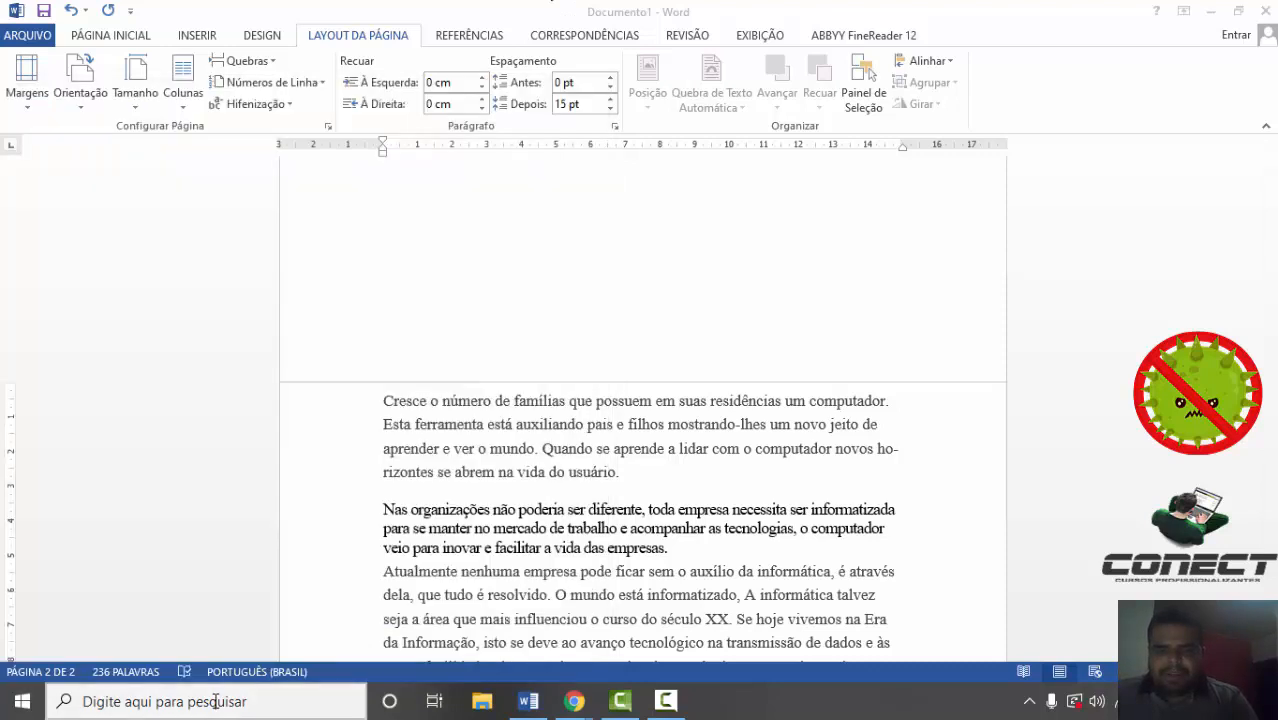
left_click(215, 701)
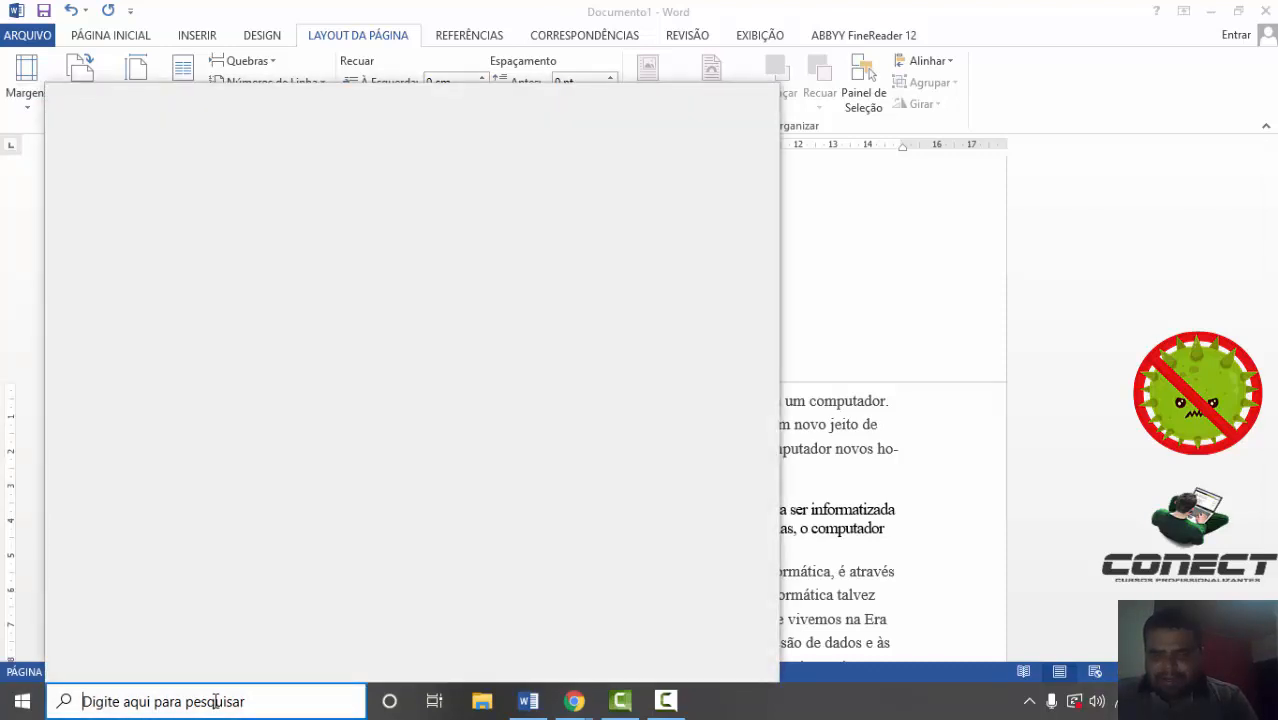
type("teclado virtua")
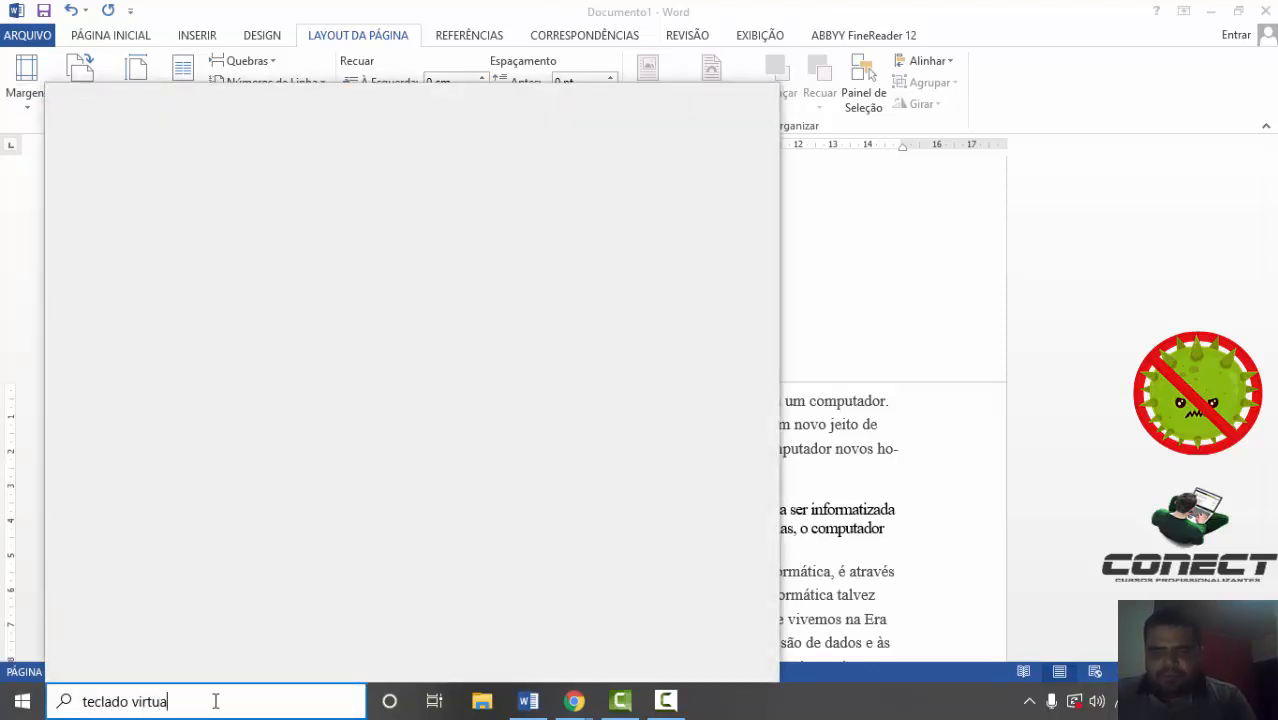
type("l")
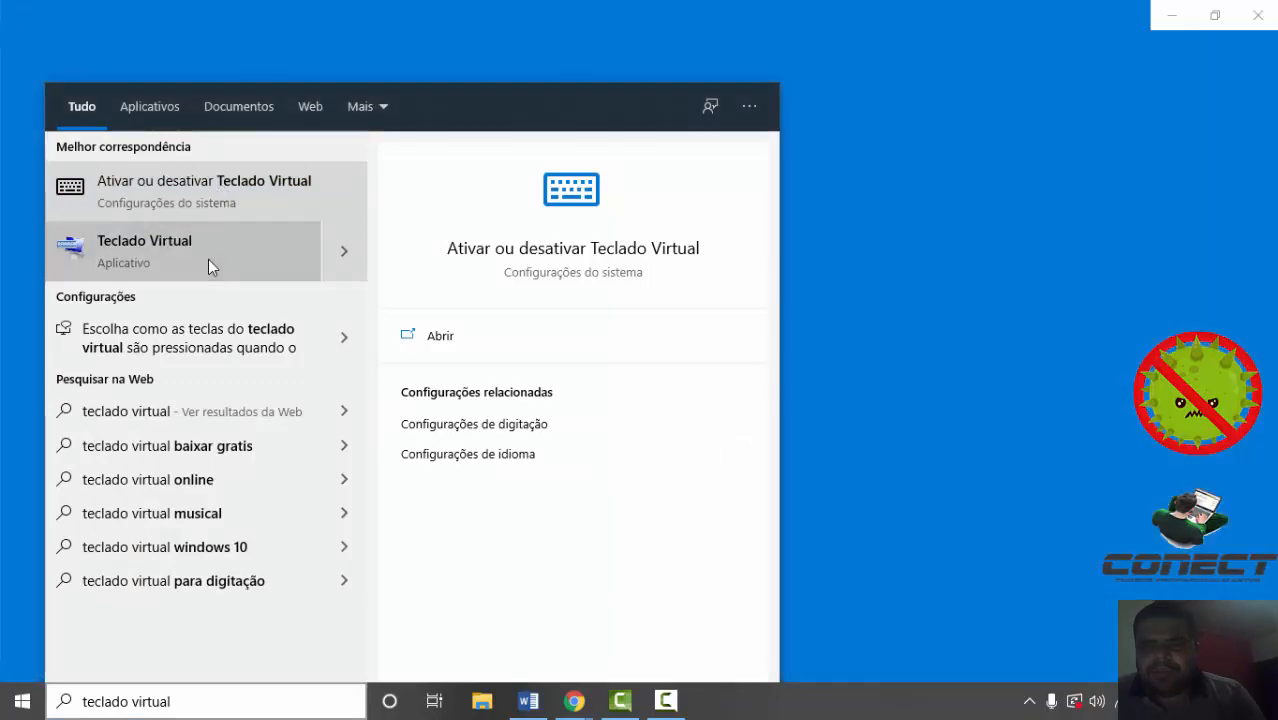
left_click(1263, 16)
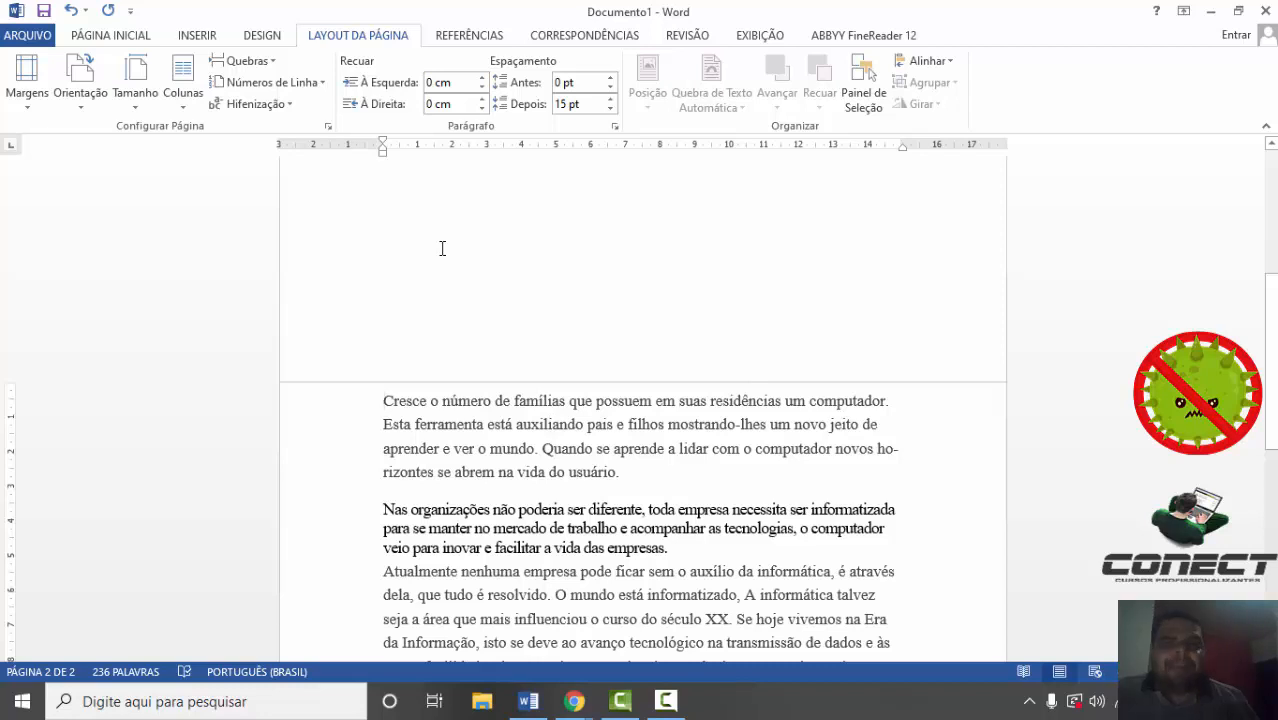
left_click(24, 692)
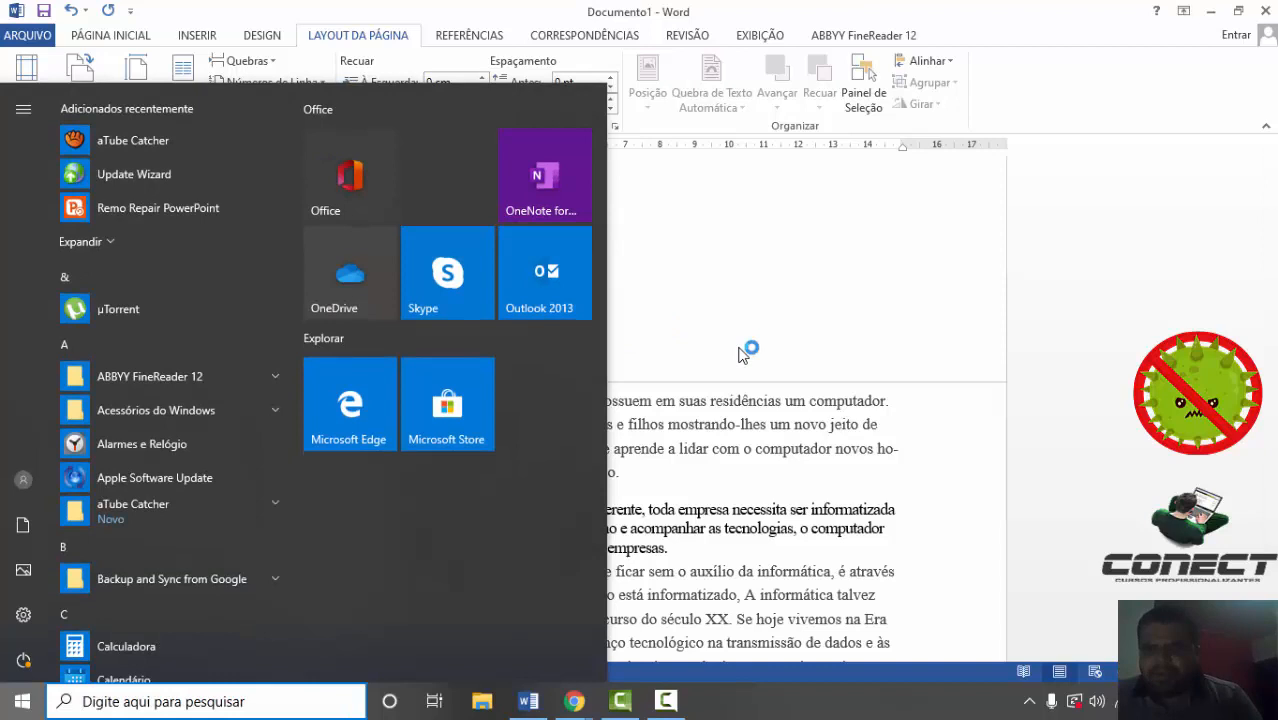
left_click(743, 352)
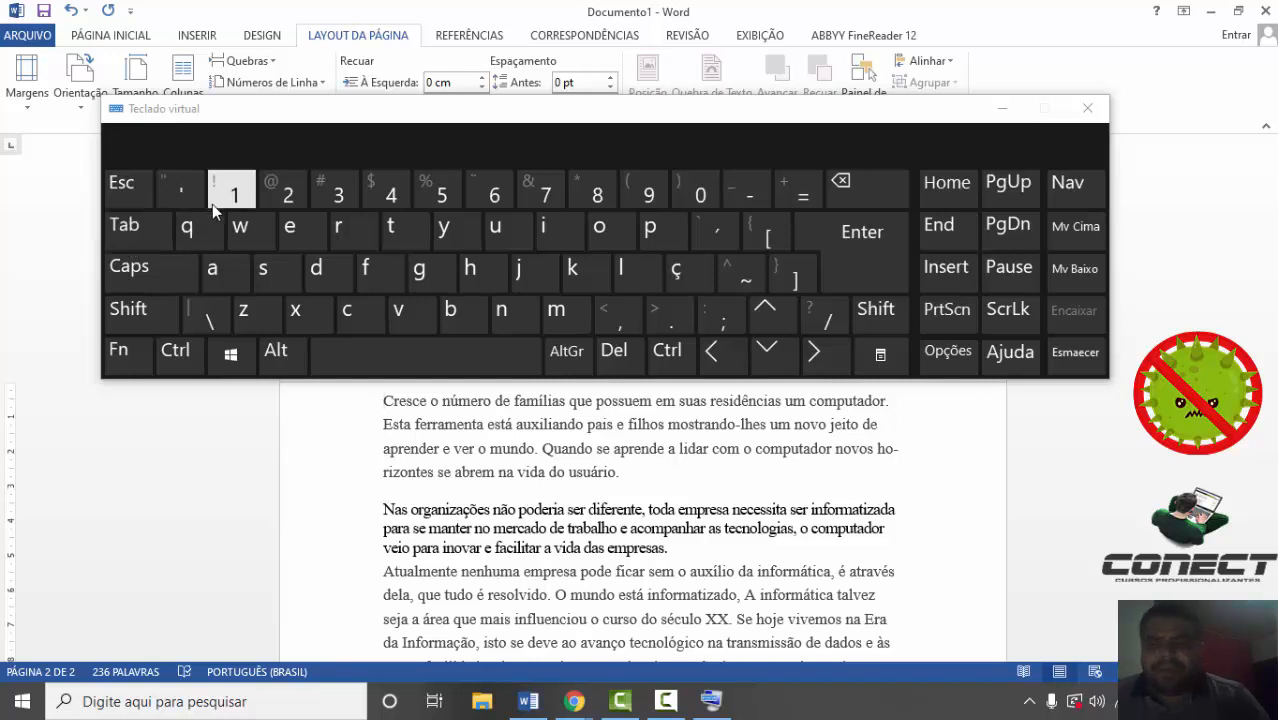
left_click(1086, 108)
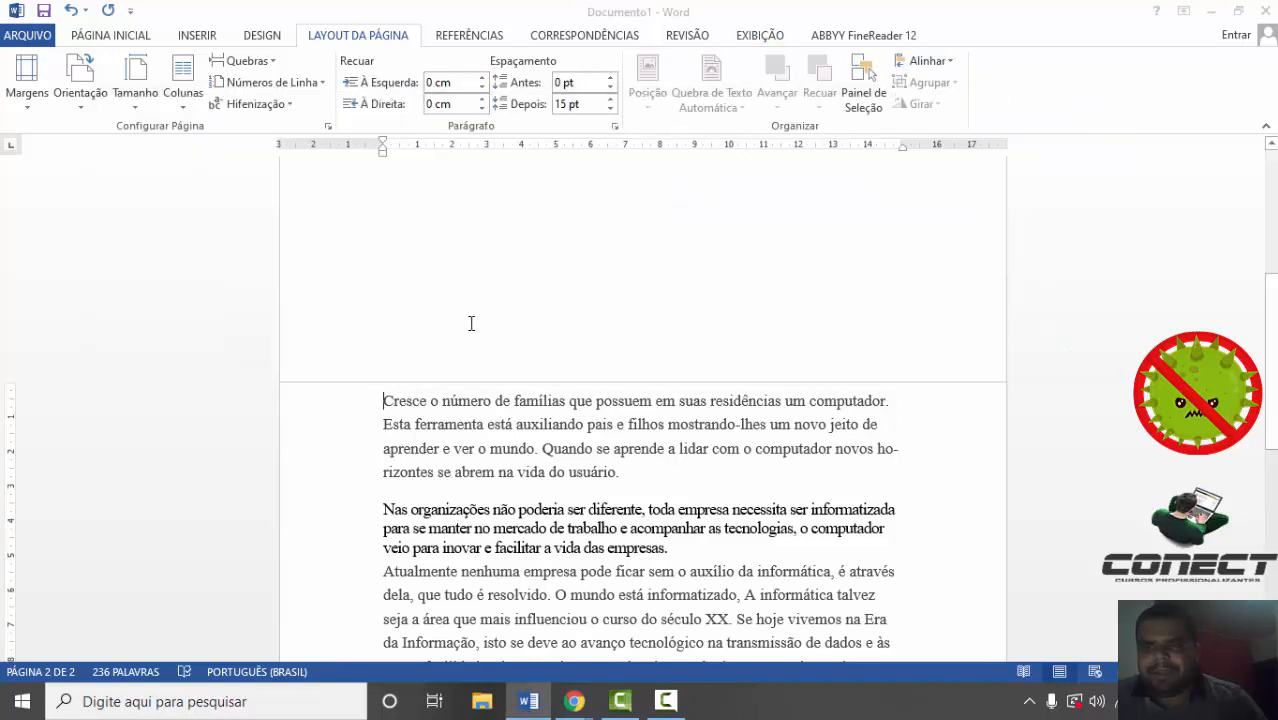
- Indent the first line of the "Cresce o número de famílias" paragraph by one tab and increase its left indent to 4.2 cm
key("Tab")
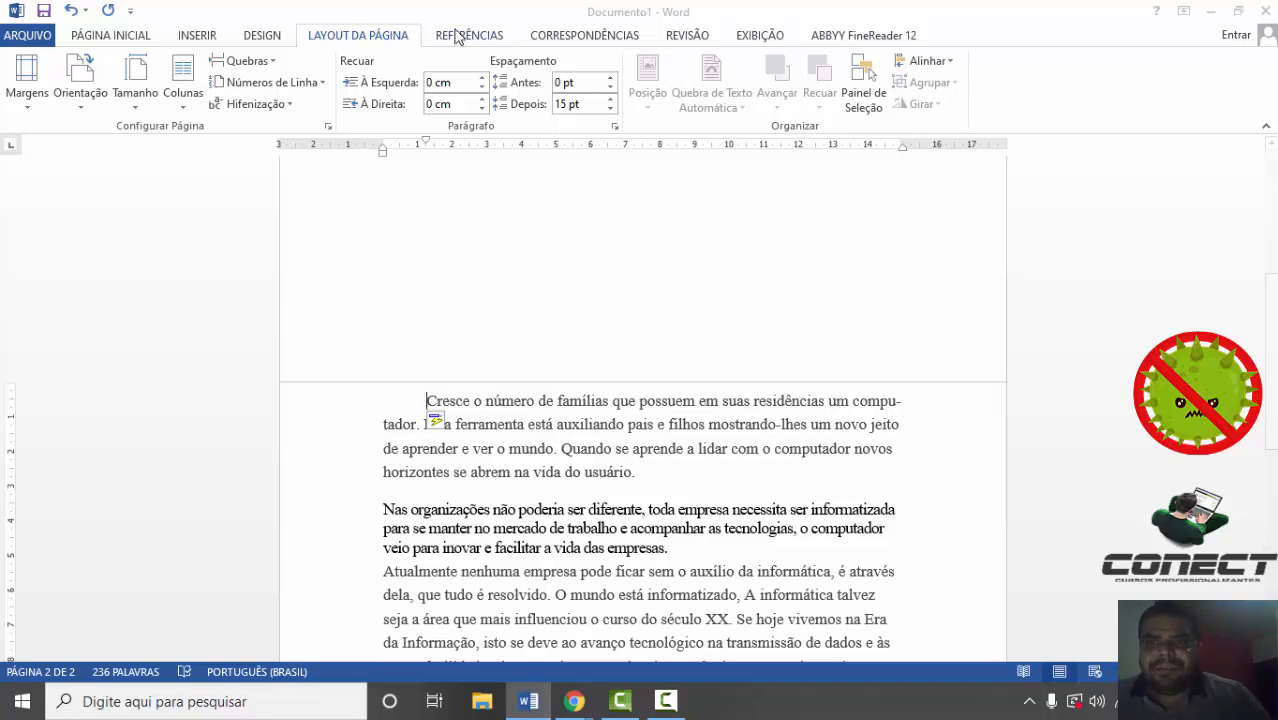
left_click(483, 77)
left_click(483, 77)
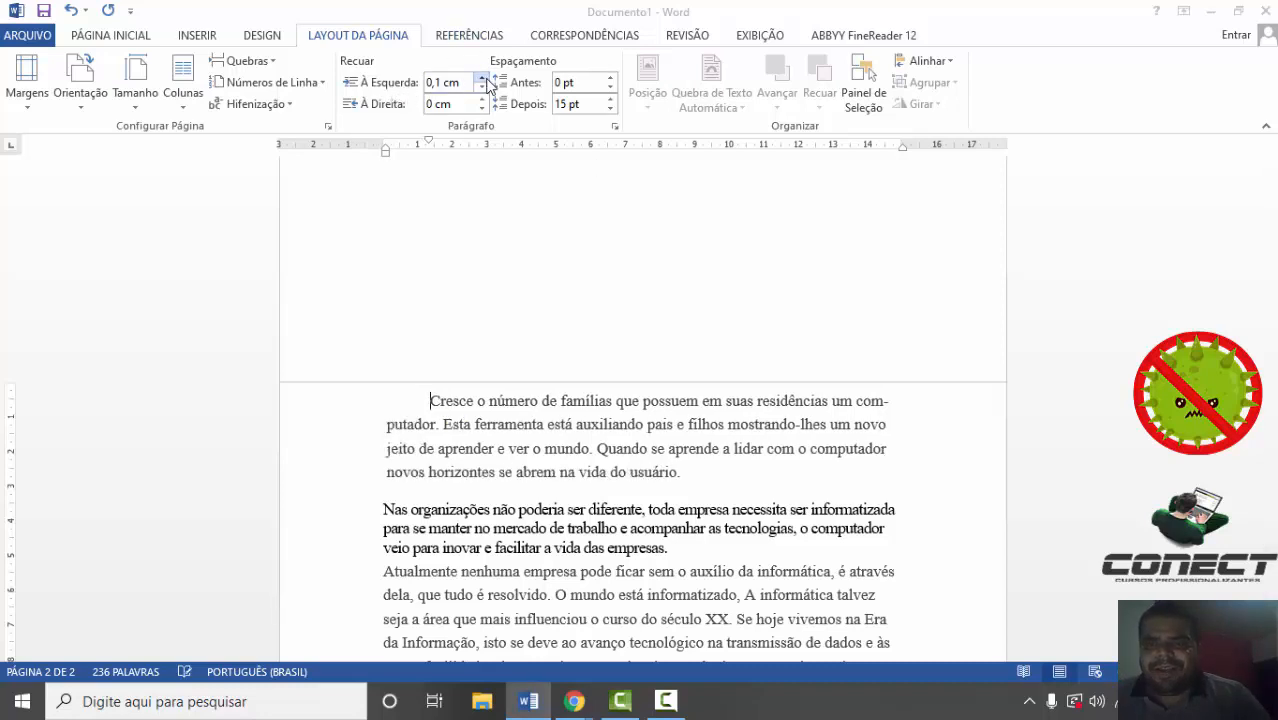
left_click(483, 77)
left_click(483, 77)
left_click(483, 77)
left_click(483, 77)
left_click(484, 78)
left_click(484, 78)
left_click(484, 78)
left_click(484, 78)
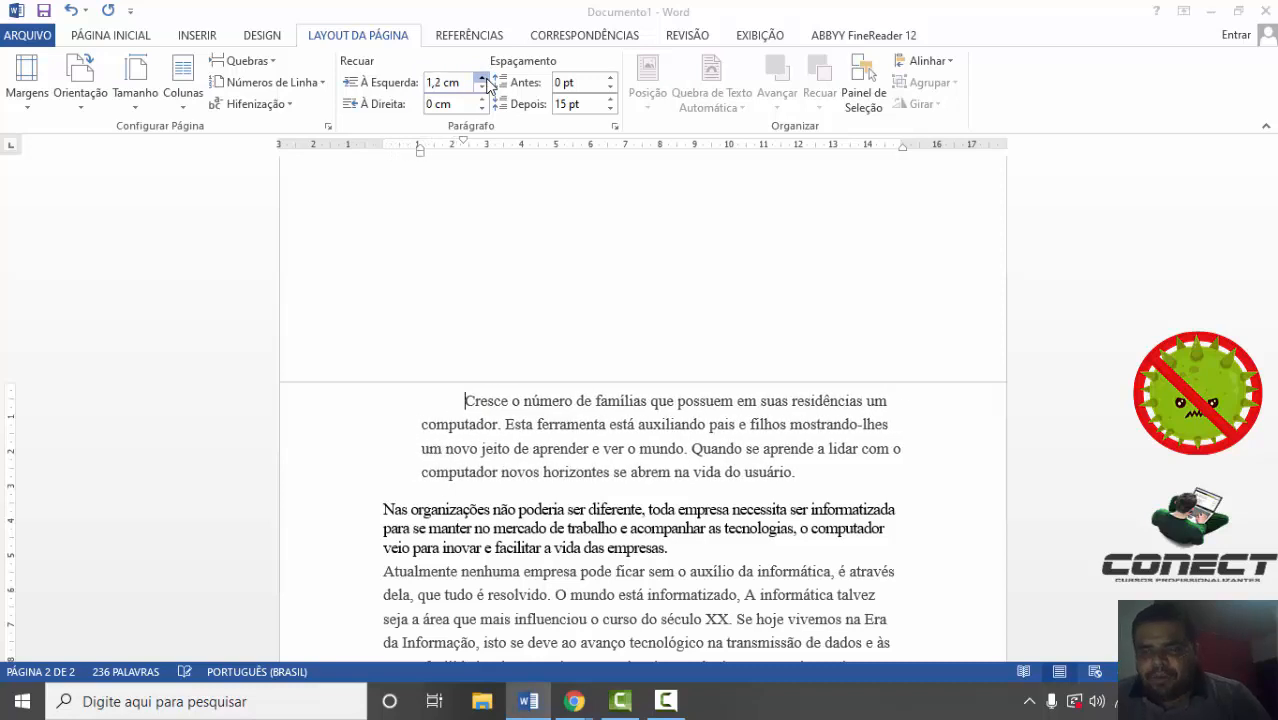
left_click(484, 78)
left_click(484, 78)
left_click(484, 78)
left_click(484, 78)
left_click(482, 78)
left_click(482, 78)
left_click(482, 78)
left_click(482, 78)
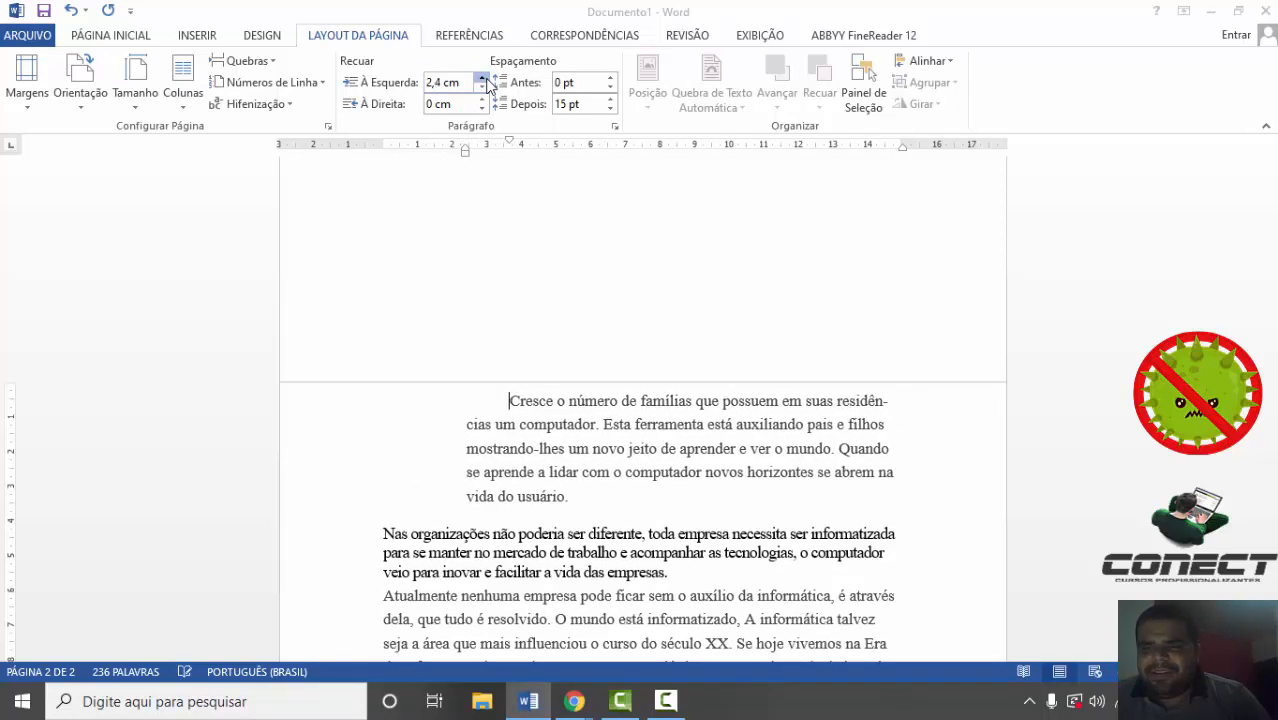
left_click(482, 78)
left_click(482, 78)
left_click(482, 78)
left_click(482, 78)
left_click(483, 78)
left_click(483, 78)
left_click(483, 78)
left_click(483, 78)
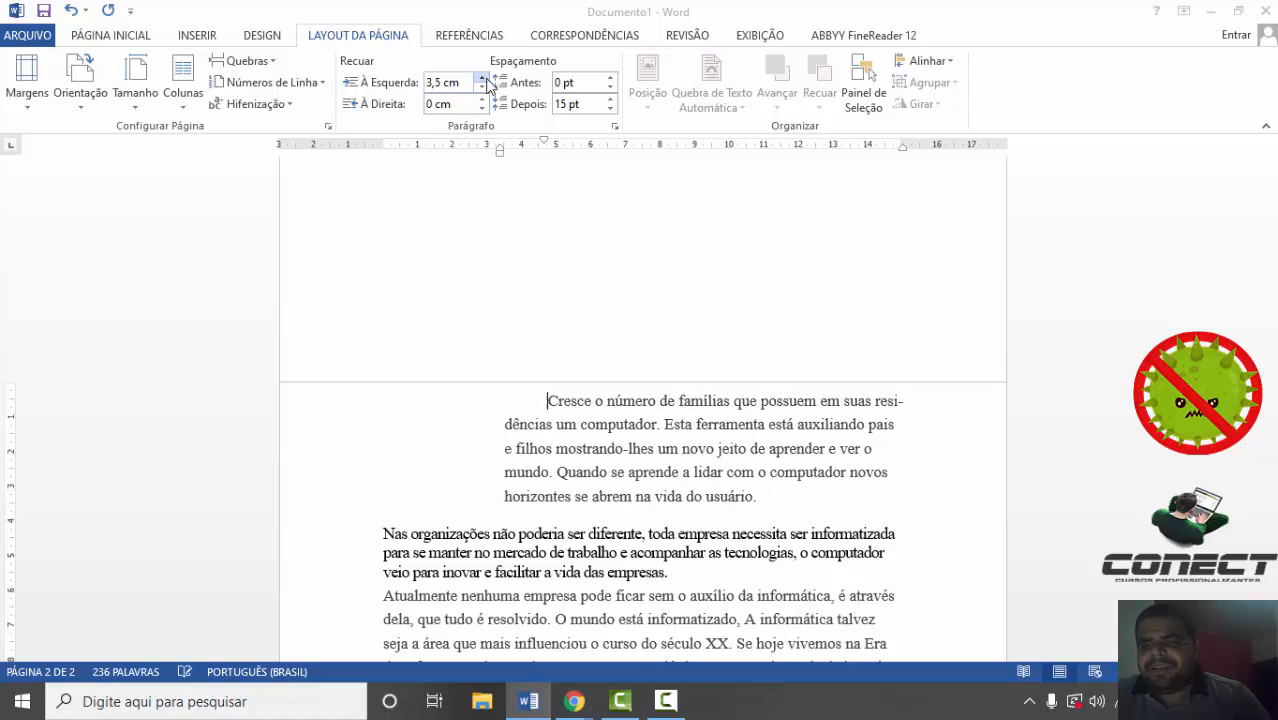
left_click(483, 78)
left_click(483, 78)
left_click(483, 78)
left_click(483, 78)
left_click(483, 78)
left_click(483, 78)
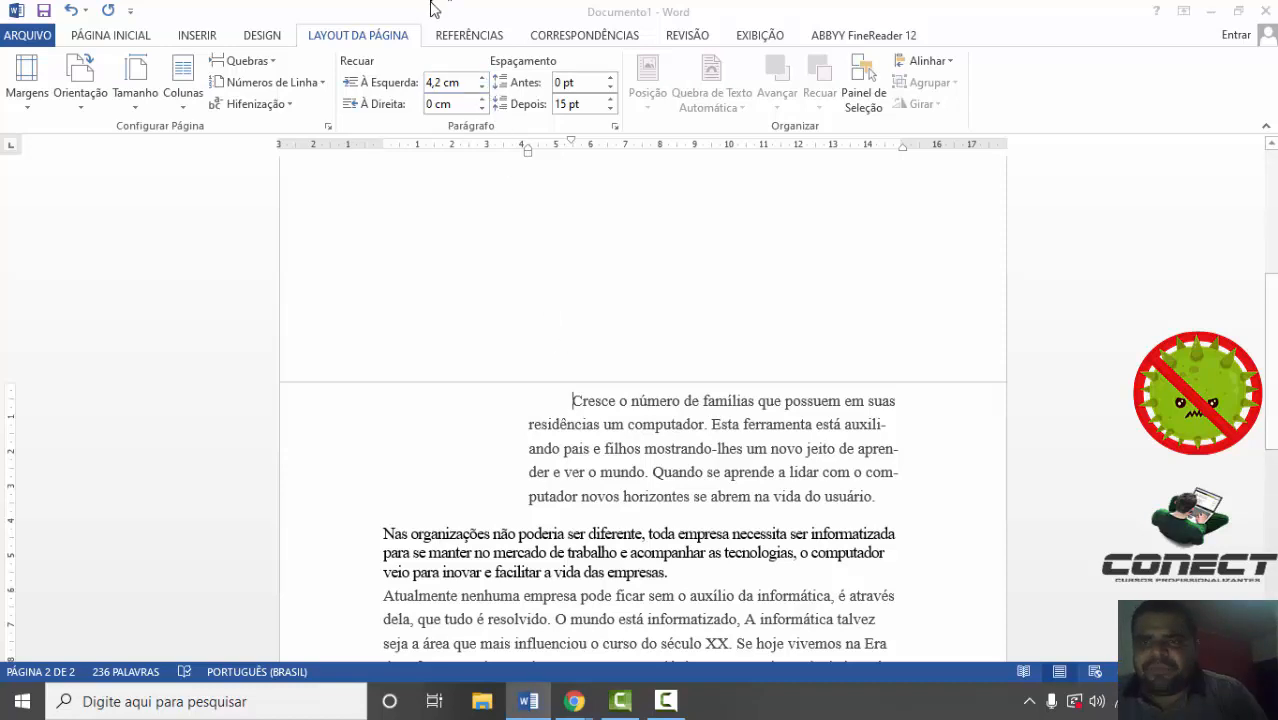
- Reduce the left indent of the "Cresce o número de famílias" paragraph to 1.5 cm, and set it to 0 cm
left_click_drag(481, 88, 486, 91)
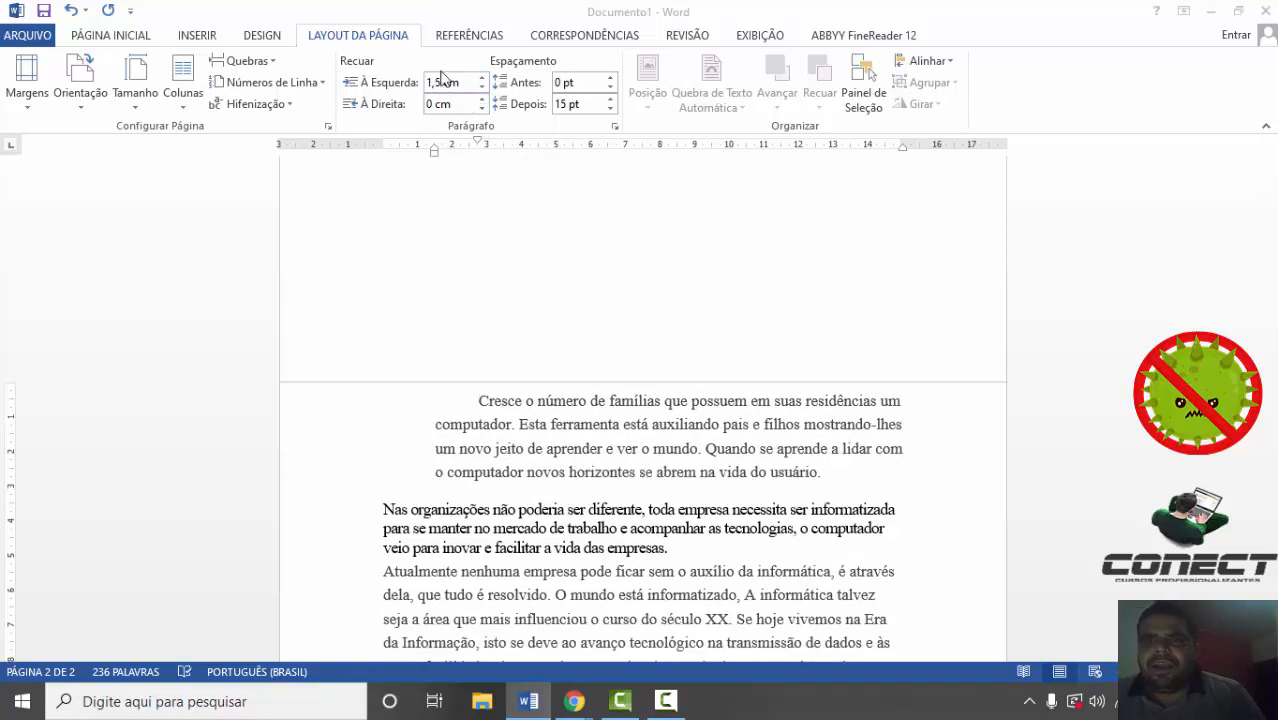
left_click(435, 81)
type("1")
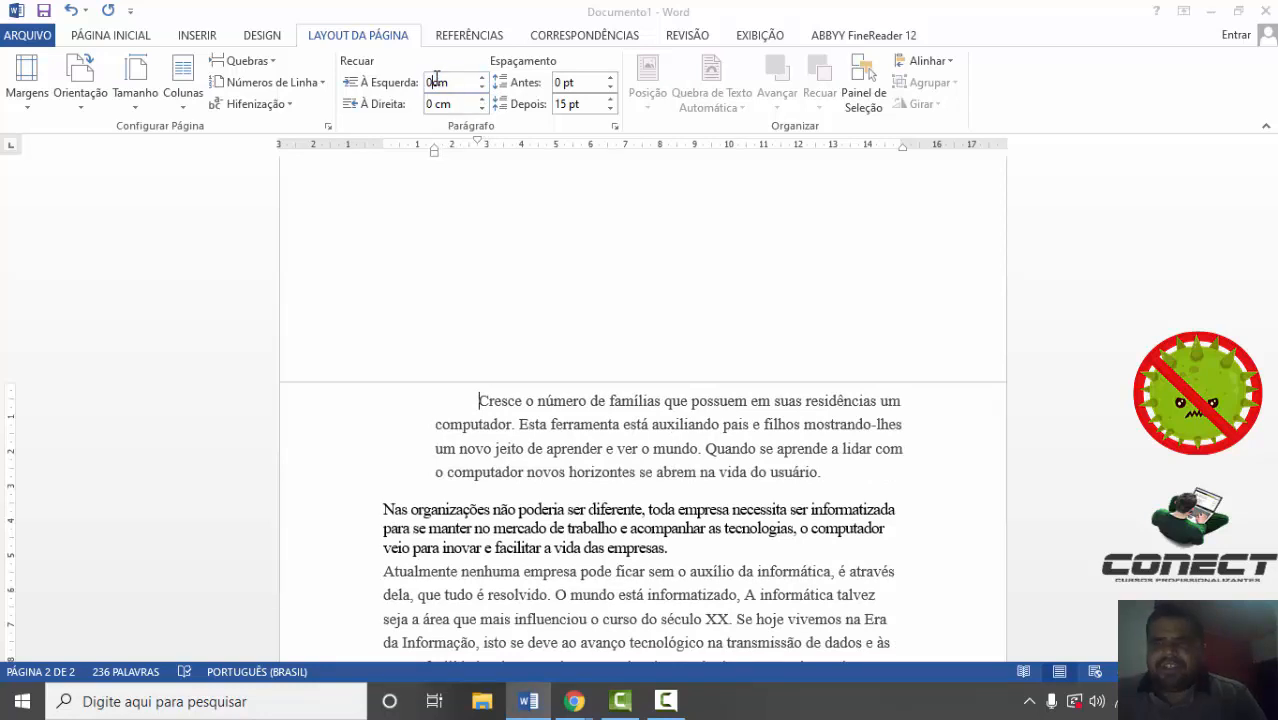
key("Return")
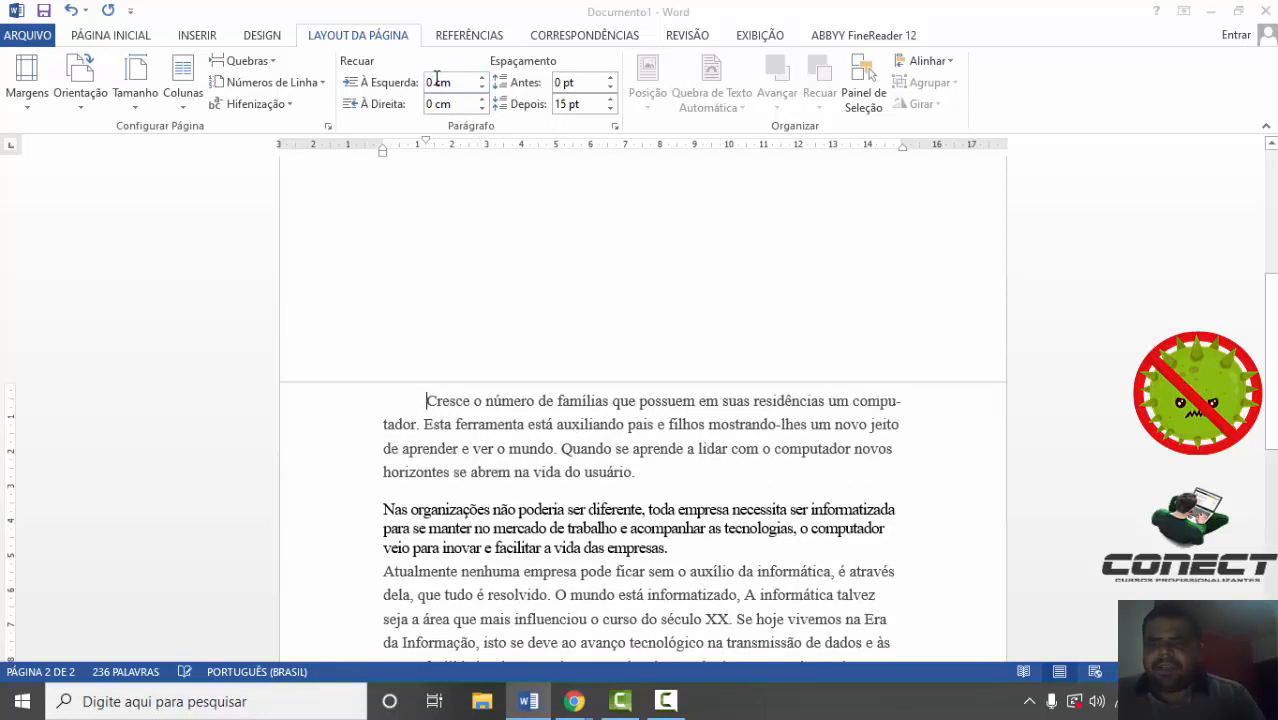
- Increase the right indent of the "Cresce o número de famílias" paragraph in small increments to 2.5 cm
left_click(482, 100)
left_click(482, 100)
left_click(482, 100)
left_click(482, 100)
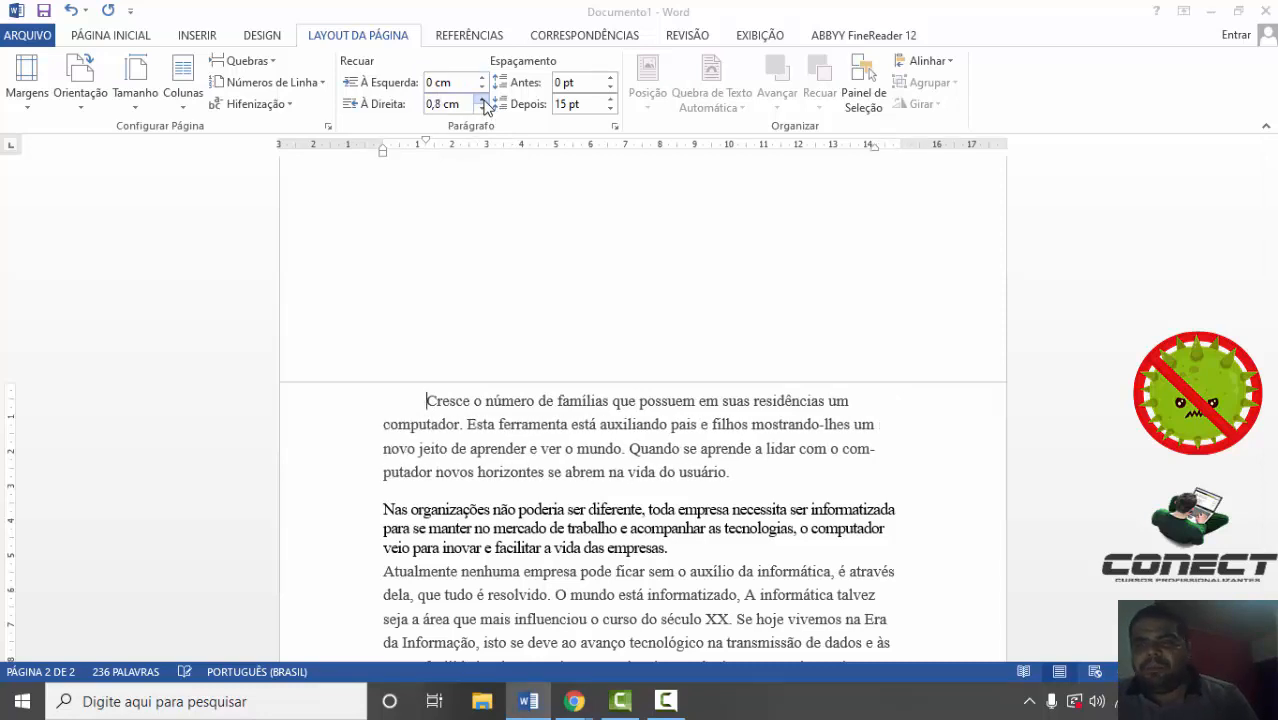
left_click(482, 100)
left_click(482, 100)
left_click(482, 100)
left_click(482, 100)
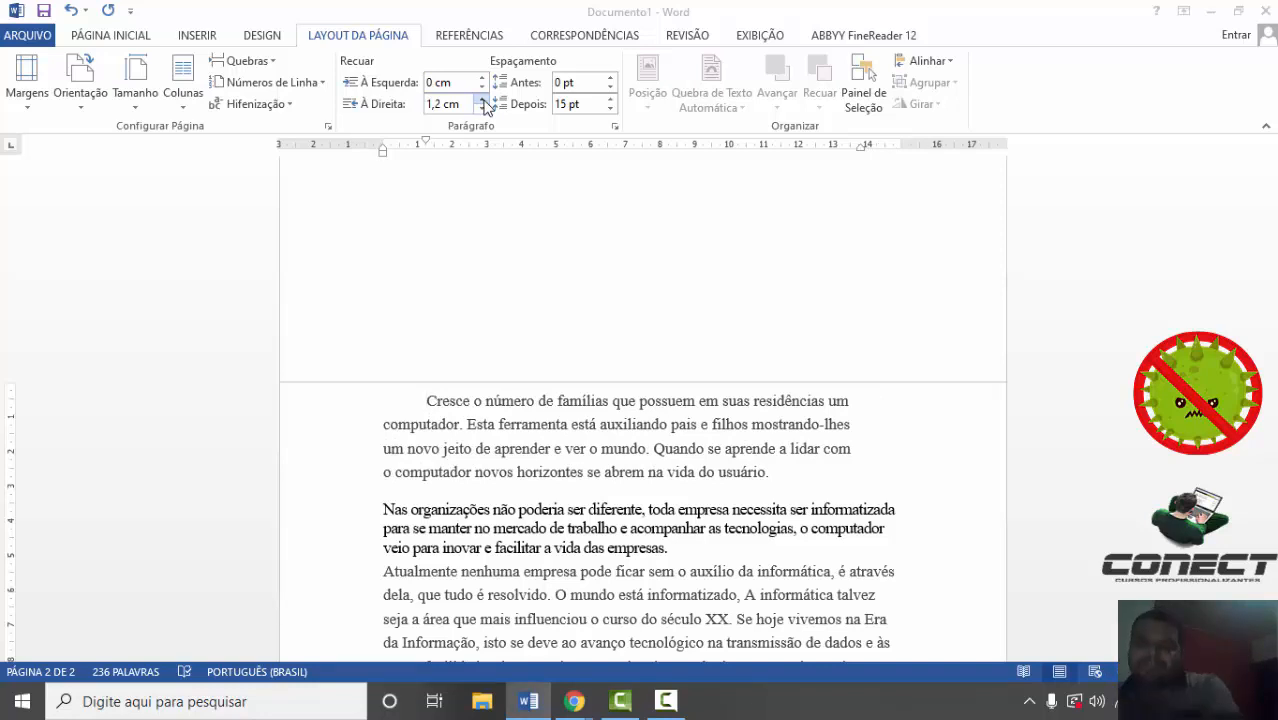
left_click(482, 100)
left_click(482, 100)
left_click(482, 100)
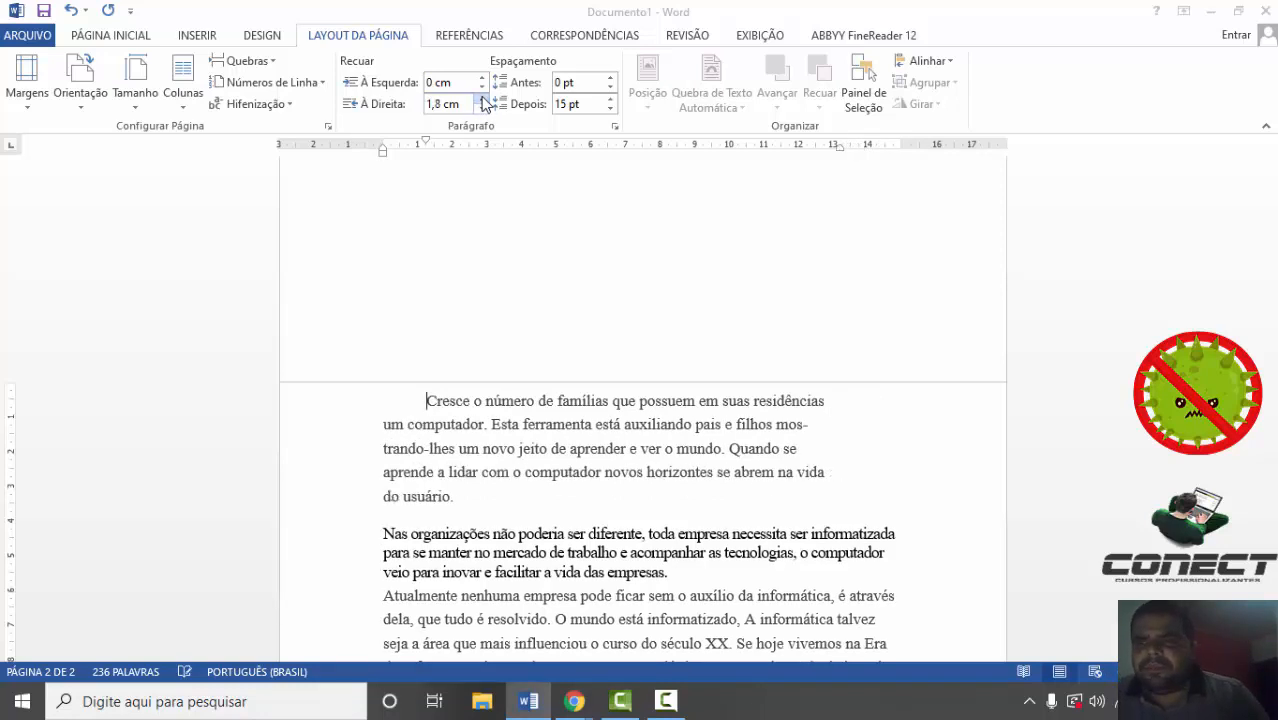
left_click(482, 100)
left_click(482, 100)
left_click(482, 100)
left_click(482, 100)
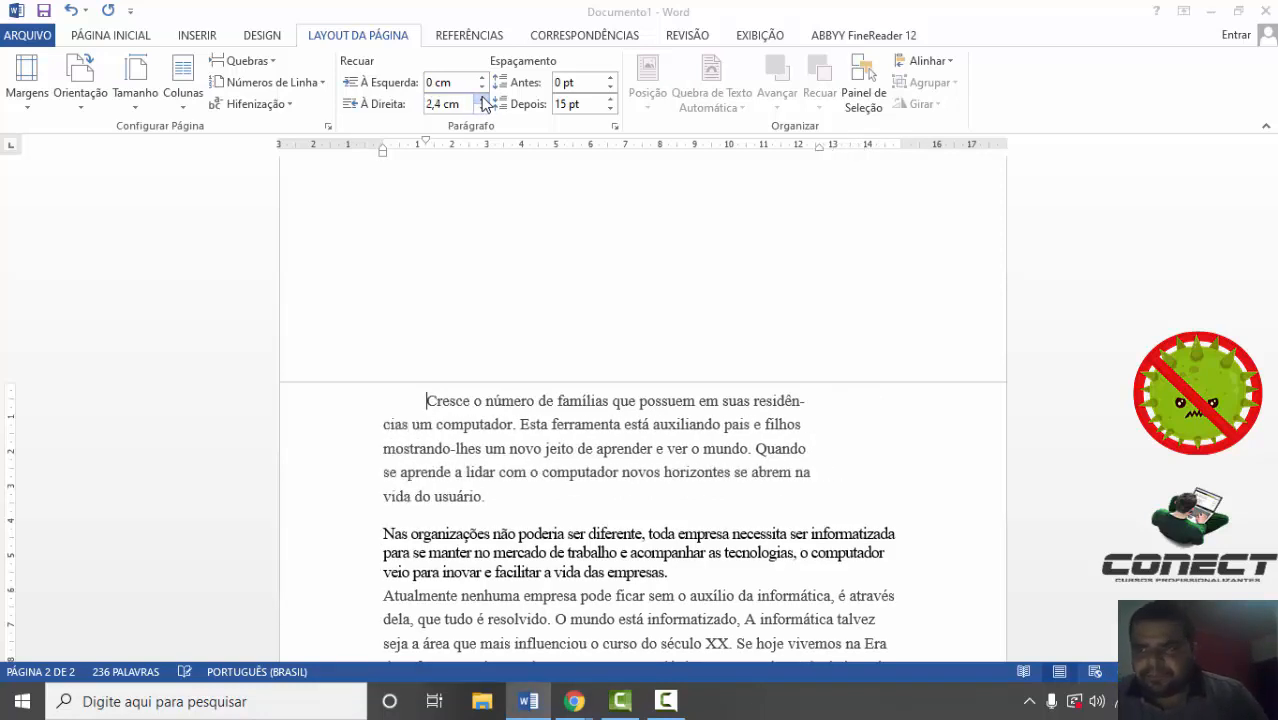
left_click(482, 100)
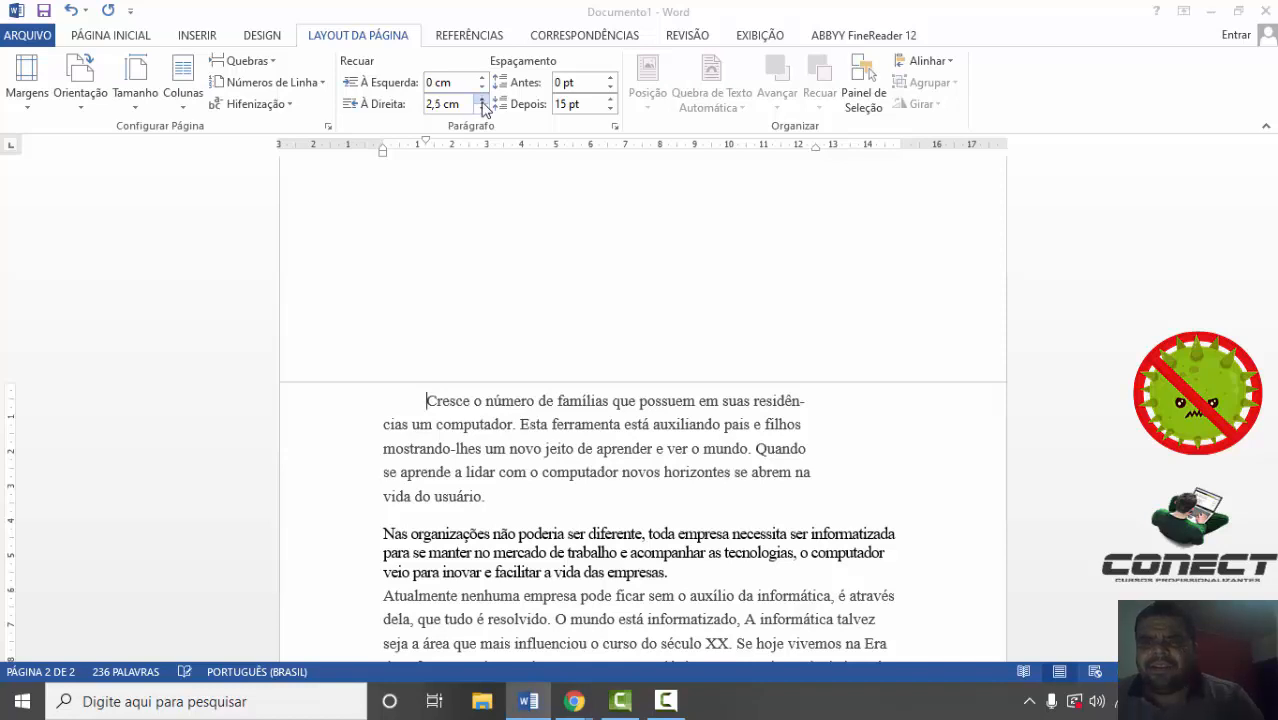
- Reduce the right indent of the "Cresce o número de famílias" paragraph to 2 cm, and set it to 0 cm
left_click(482, 108)
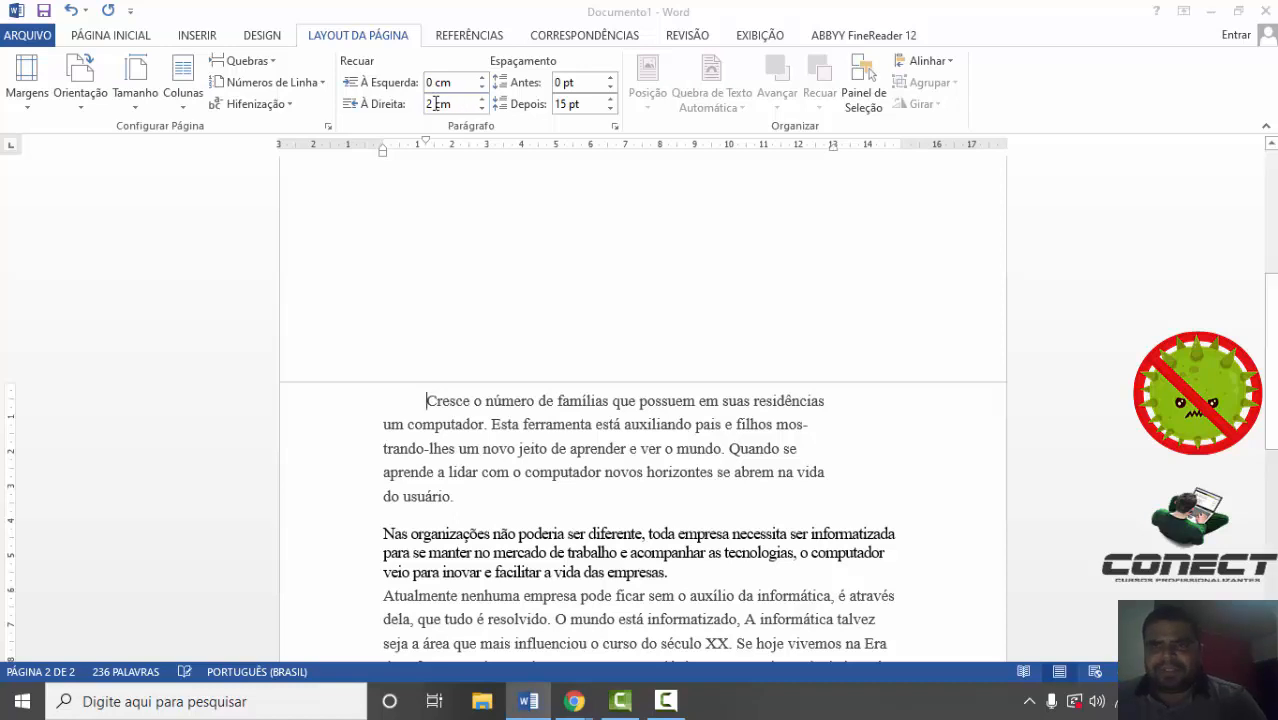
left_click(447, 100)
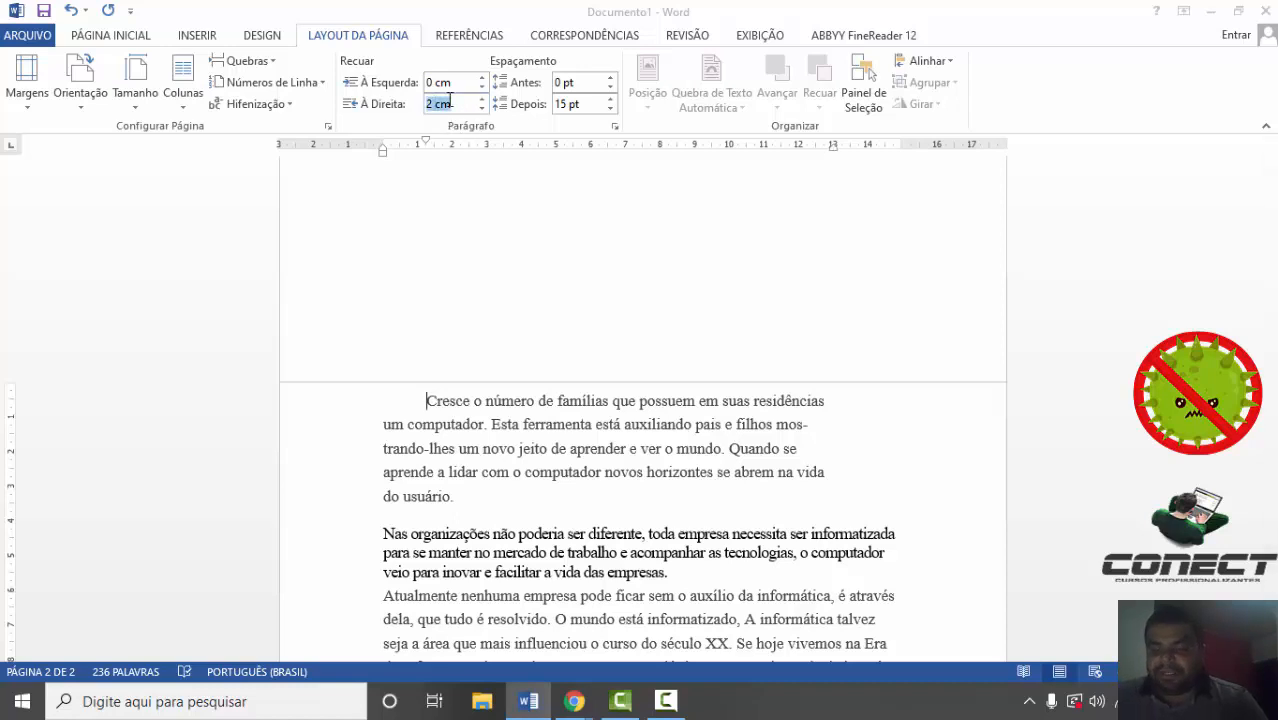
type("0")
key("Return")
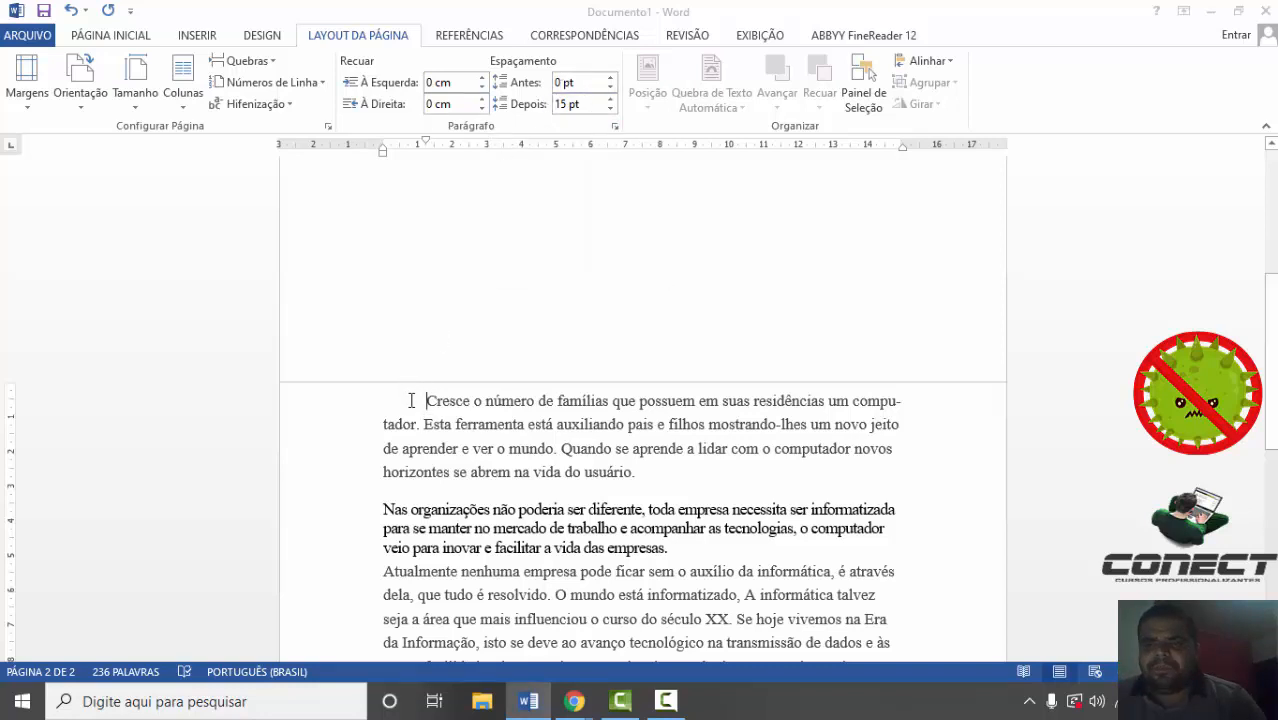
- Select the whole "Cresce o número de famílias" paragraph and increase its spacing before to 42 pt
left_click_drag(410, 400, 645, 478)
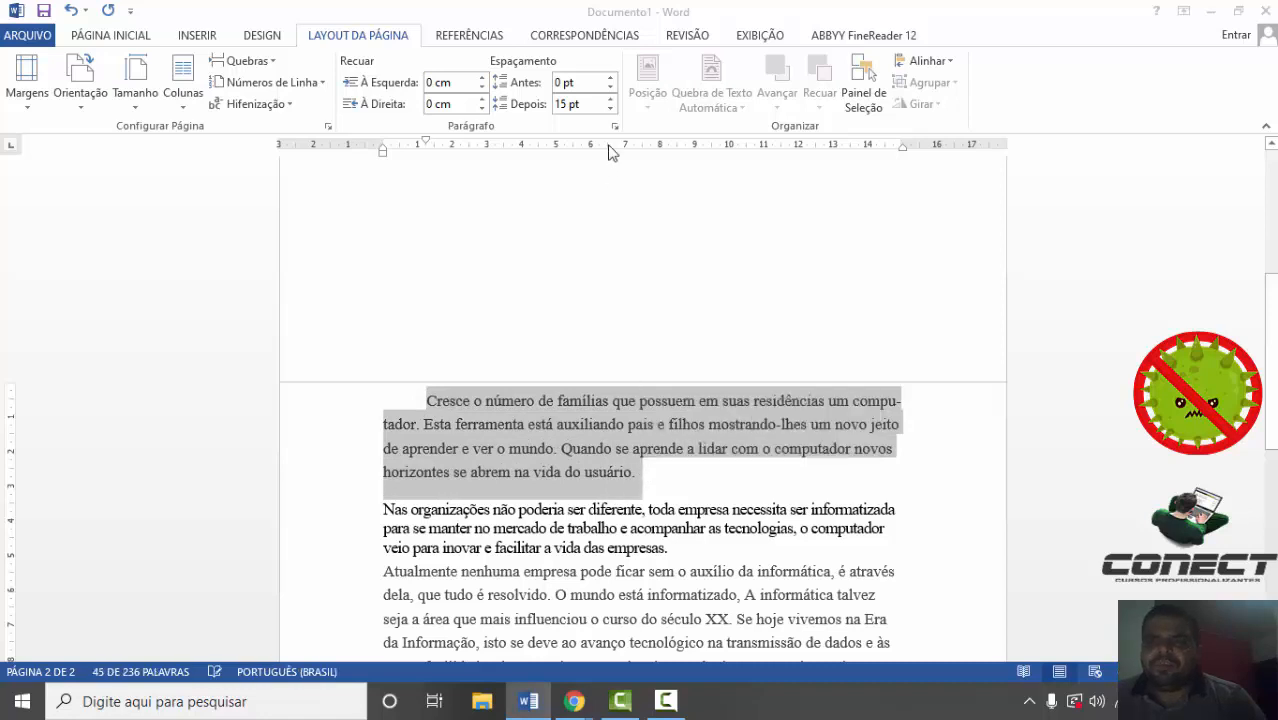
left_click(610, 78)
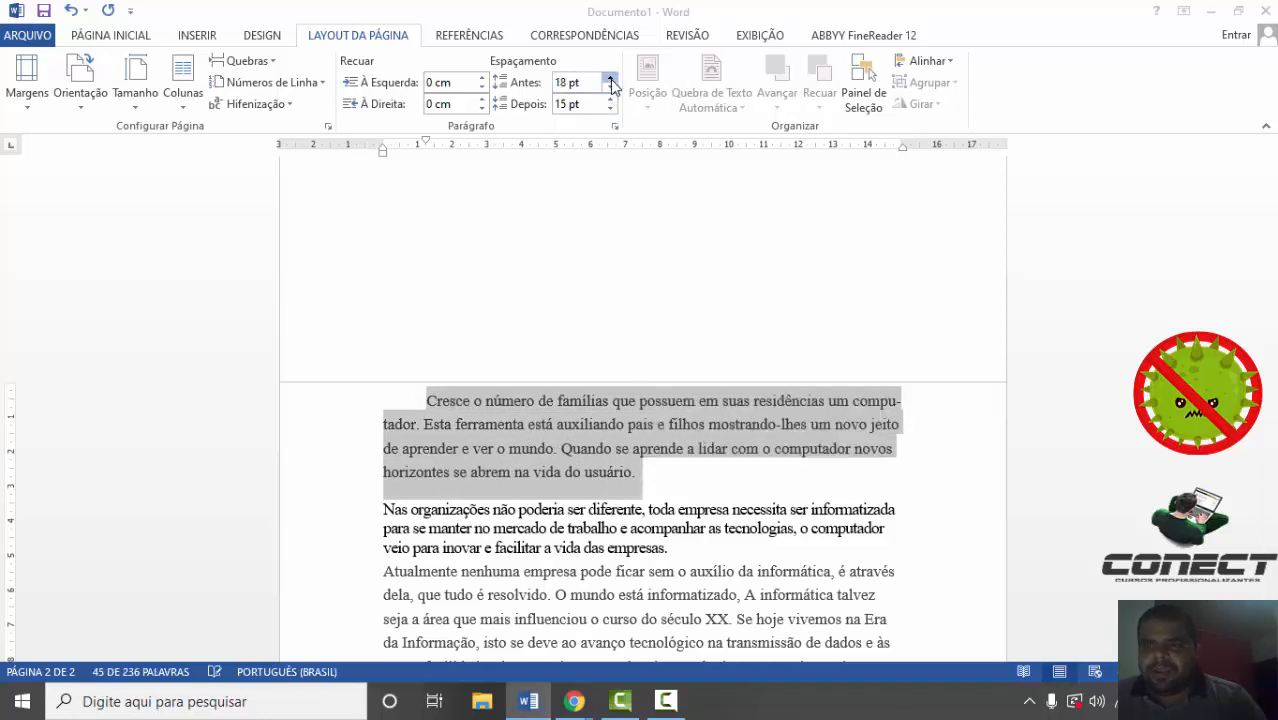
left_click(610, 79)
left_click(610, 79)
left_click(610, 79)
left_click(610, 79)
left_click(635, 448)
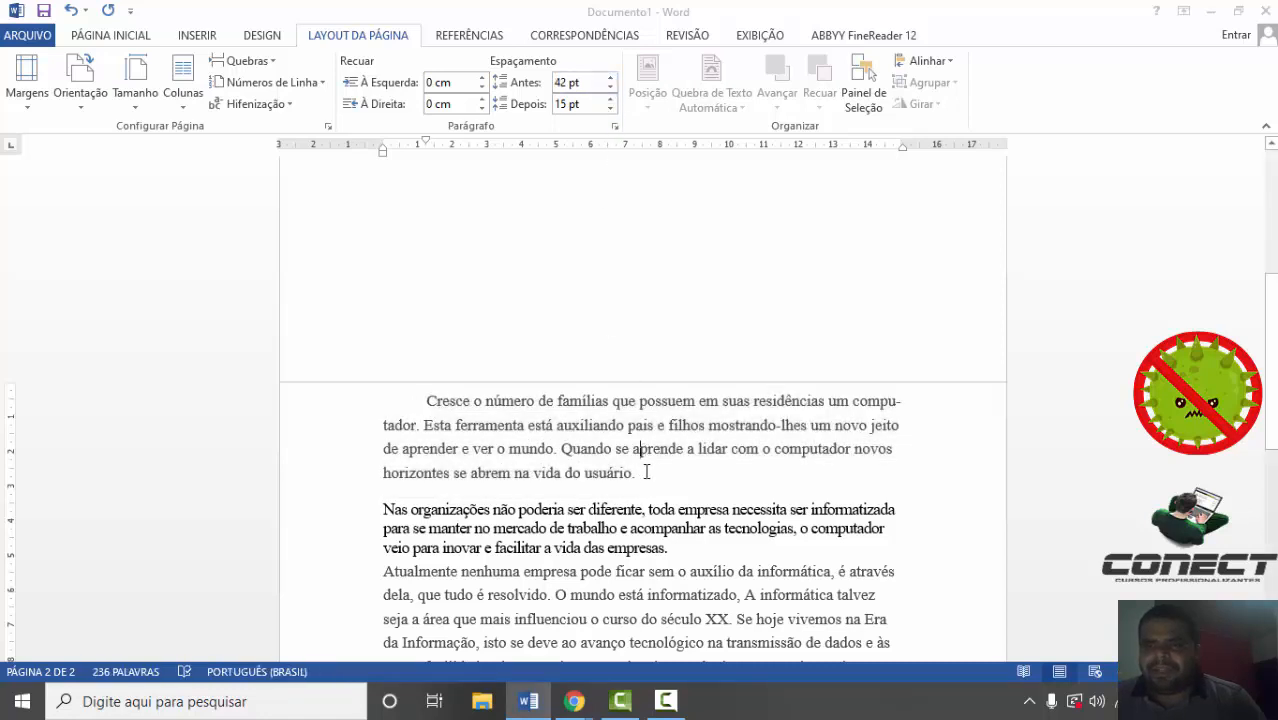
- Add an empty paragraph below "Cresce o número de famílias" to demonstrate the spacing, and remove it again
key("Return")
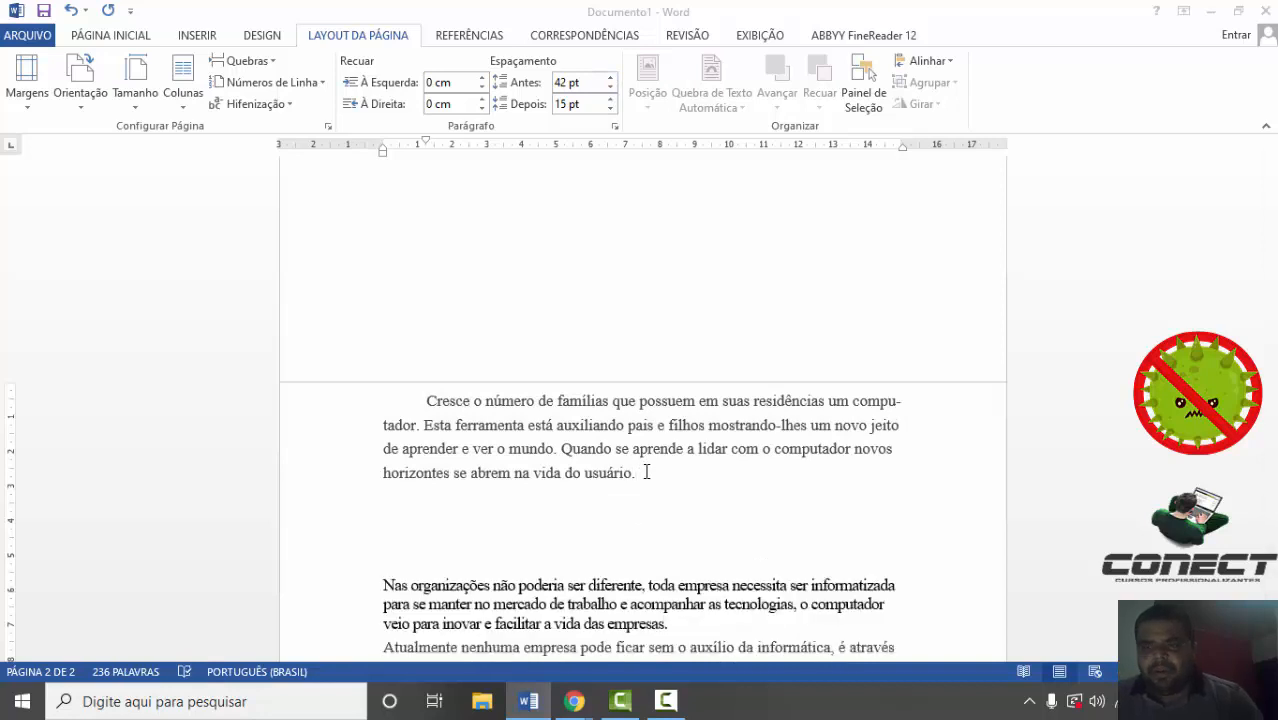
key("BackSpace")
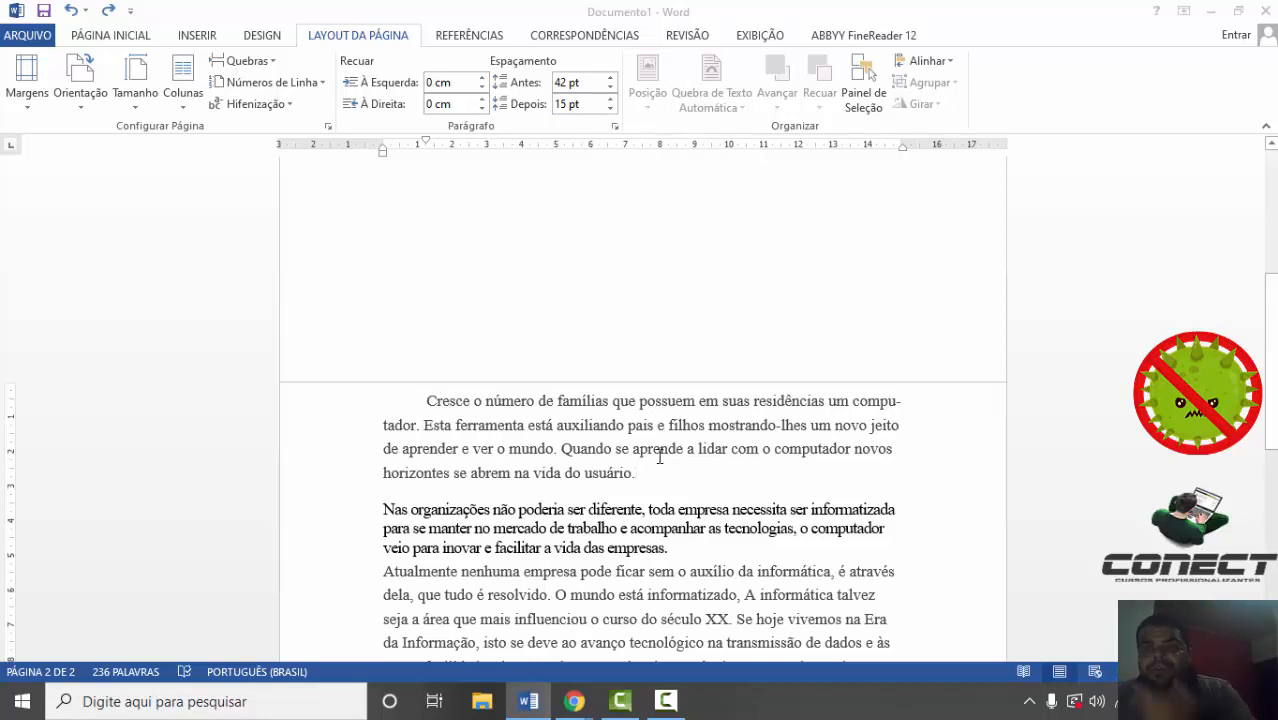
key("Return")
key("Return")
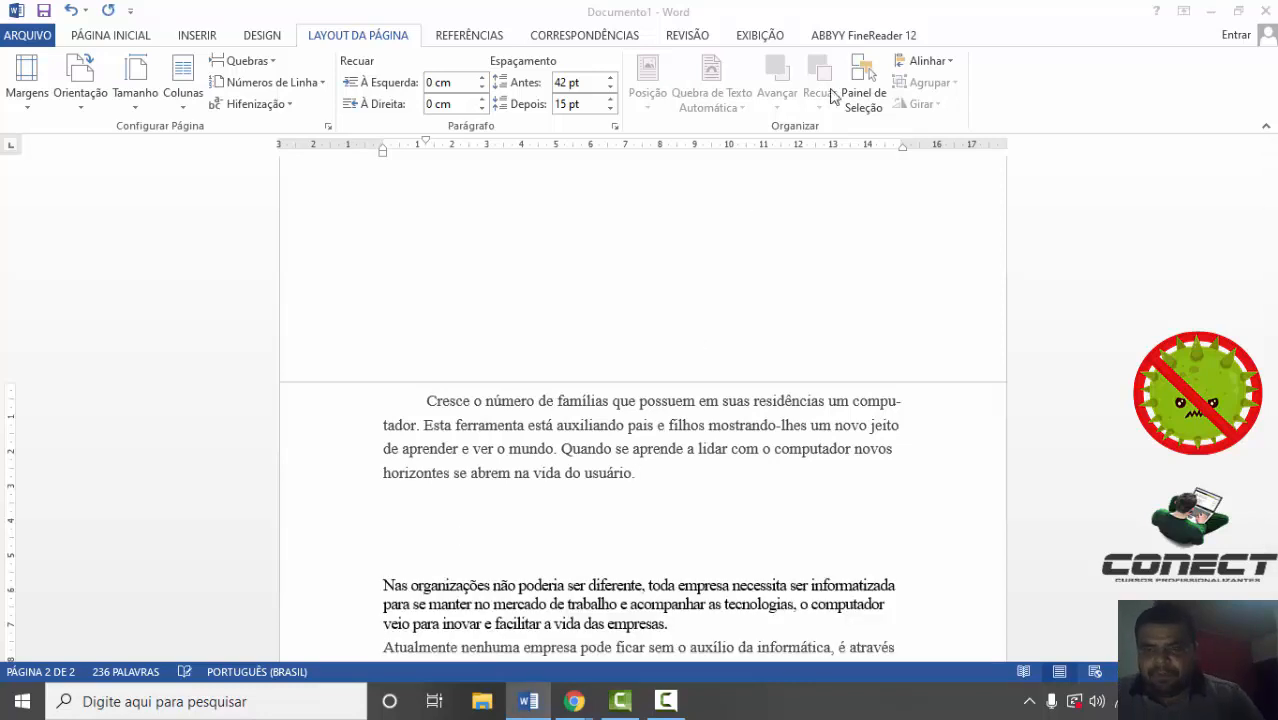
key("ctrl+z")
- Reduce the spacing before the "Cresce o número de famílias" paragraph to 18 pt
left_click(610, 88)
left_click(610, 88)
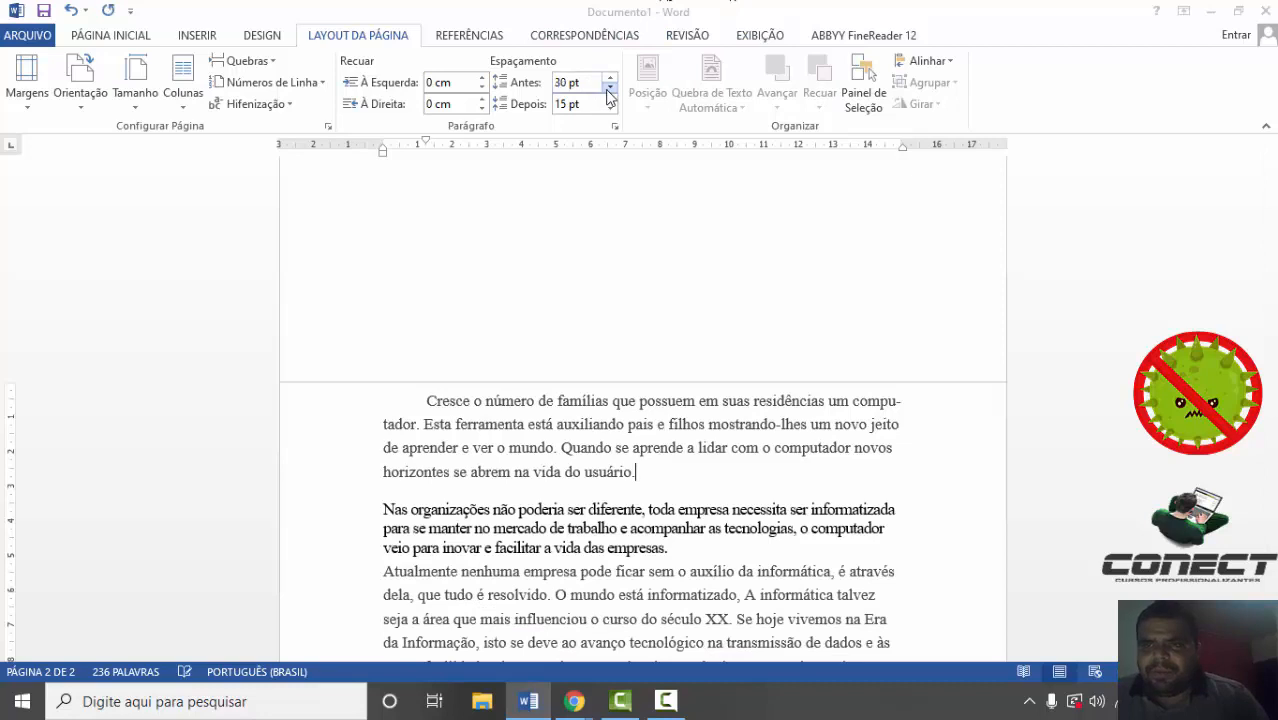
left_click(610, 88)
left_click(610, 88)
- Insert an empty paragraph below "Cresce o número de famílias", lower its spacing before from 12 pt downwards, and delete the empty paragraph
key("Return")
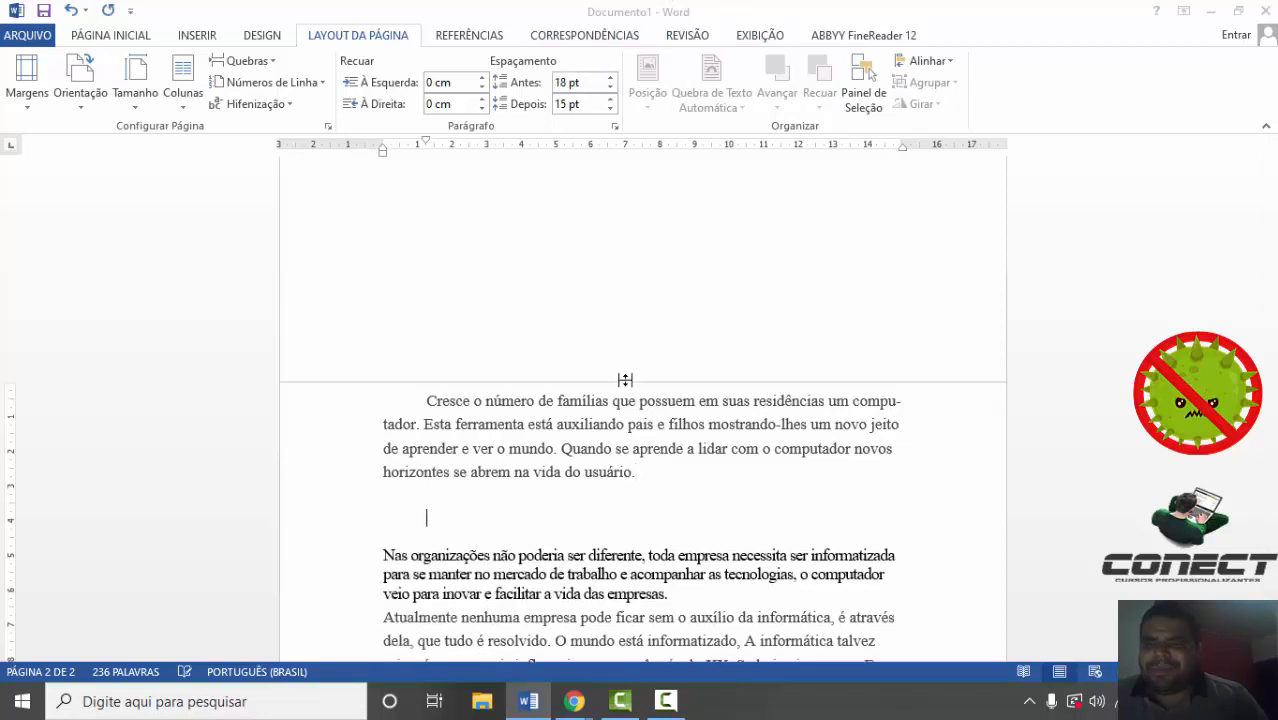
left_click(611, 88)
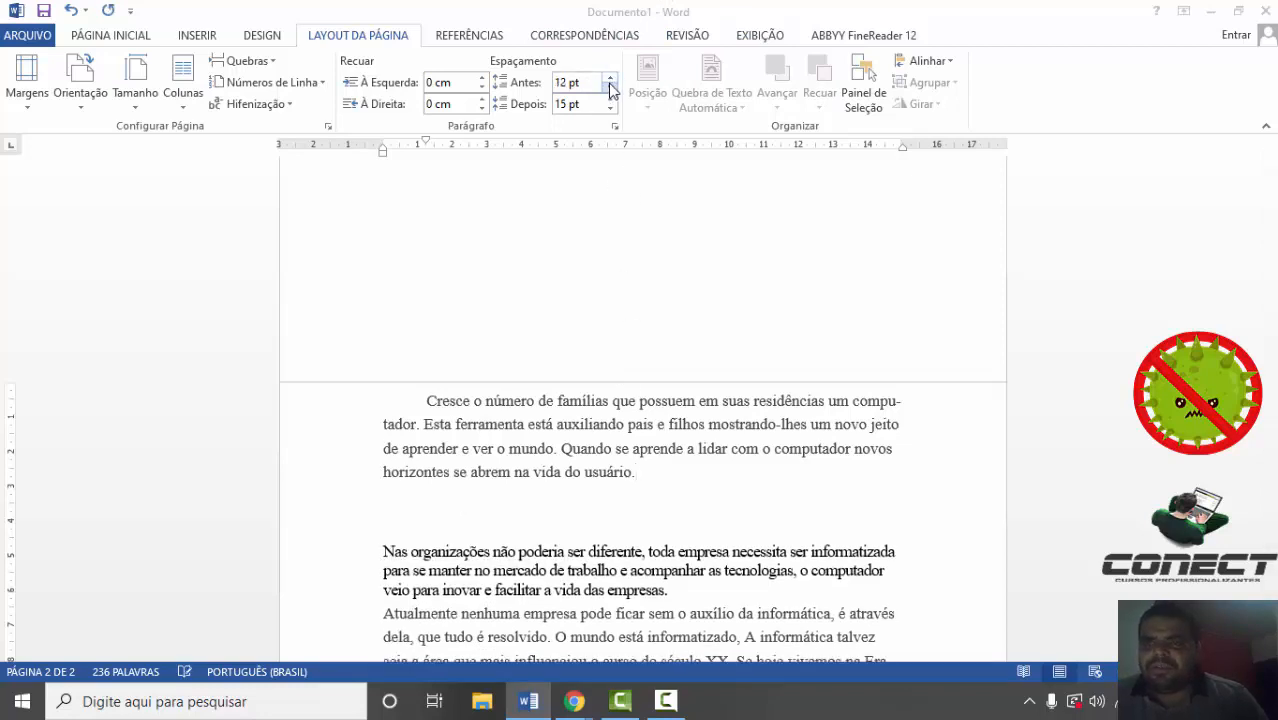
left_click(611, 88)
left_click(611, 88)
left_click(611, 88)
left_click(610, 77)
key("Delete")
key("Home")
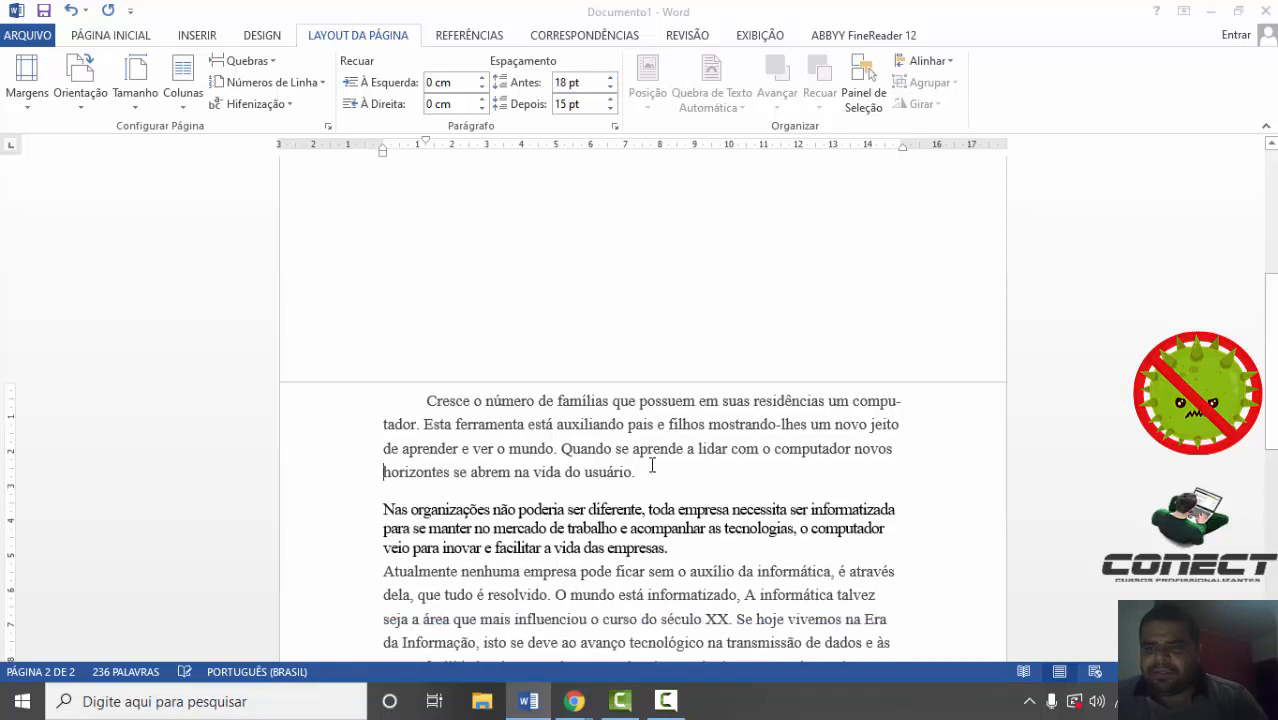
- Merge the bold "Nas organizações" paragraph into the one above, split them to compare the spacing, and merge them again
key("Delete")
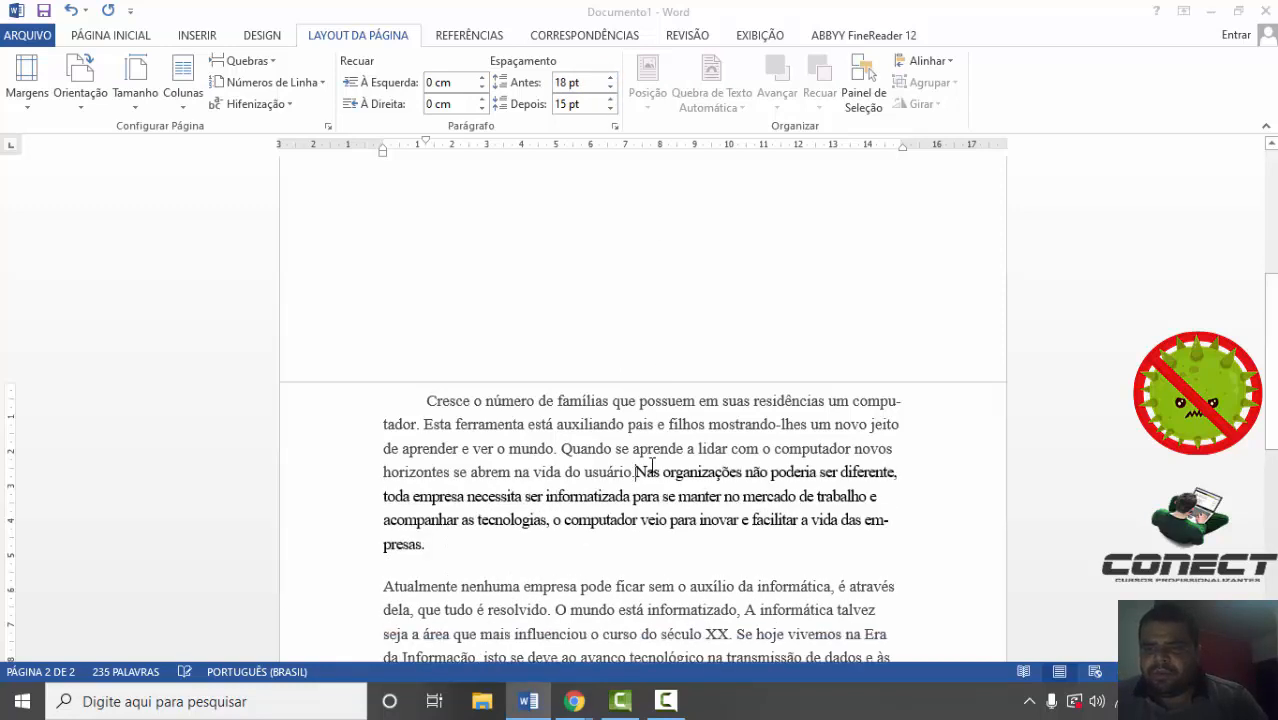
key("Return")
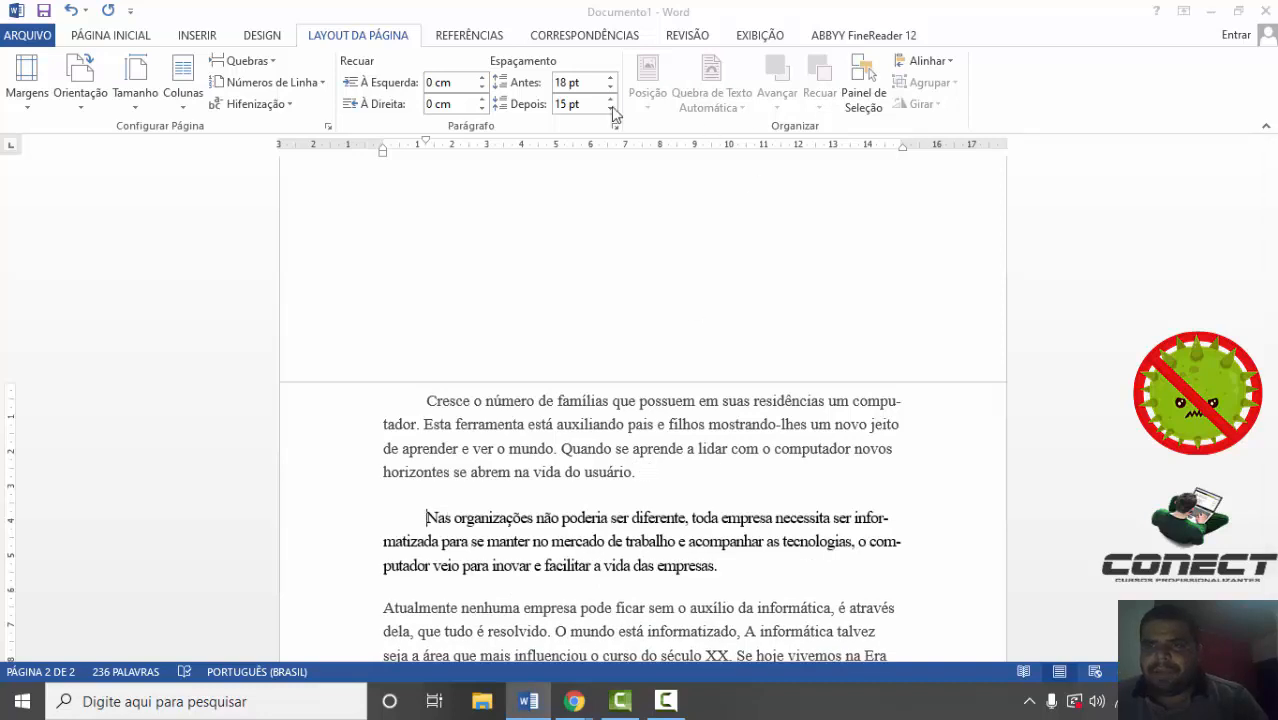
key("BackSpace")
key("BackSpace")
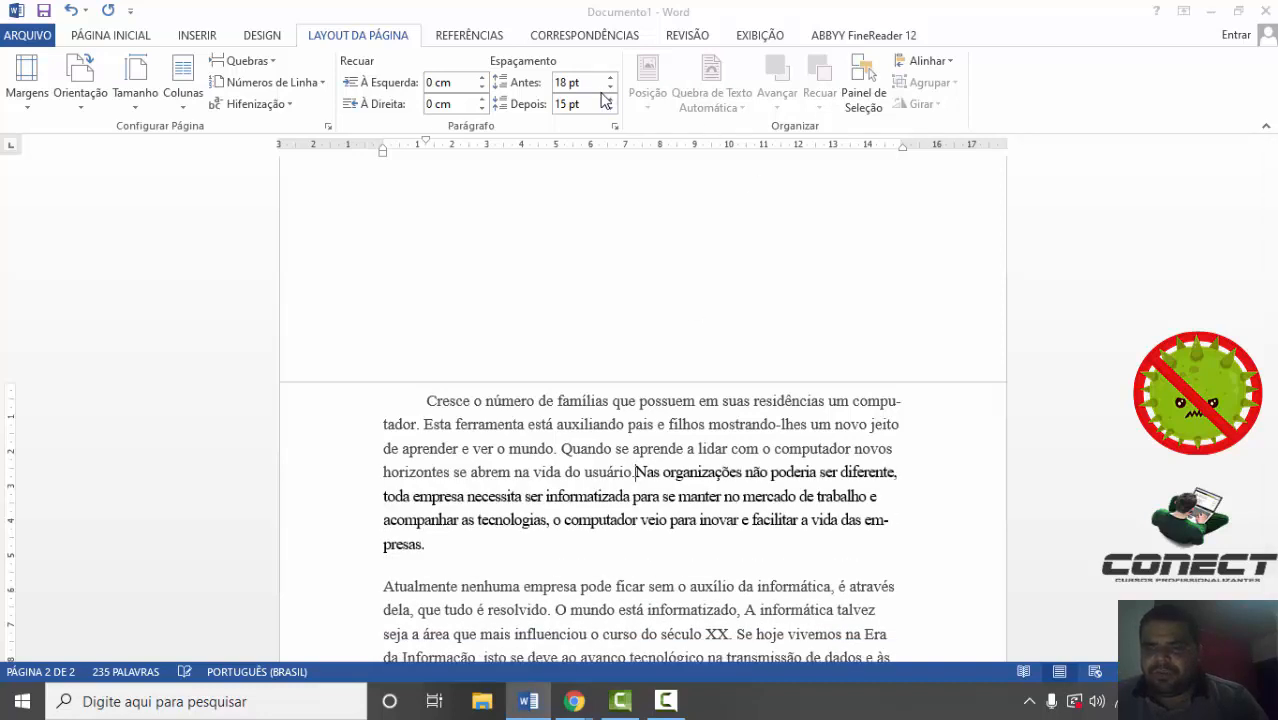
- Set the "Cresce o número de famílias" paragraph's spacing before to 0 pt and split off the bold "Nas organizações" text as its own paragraph
key("Page_Up")
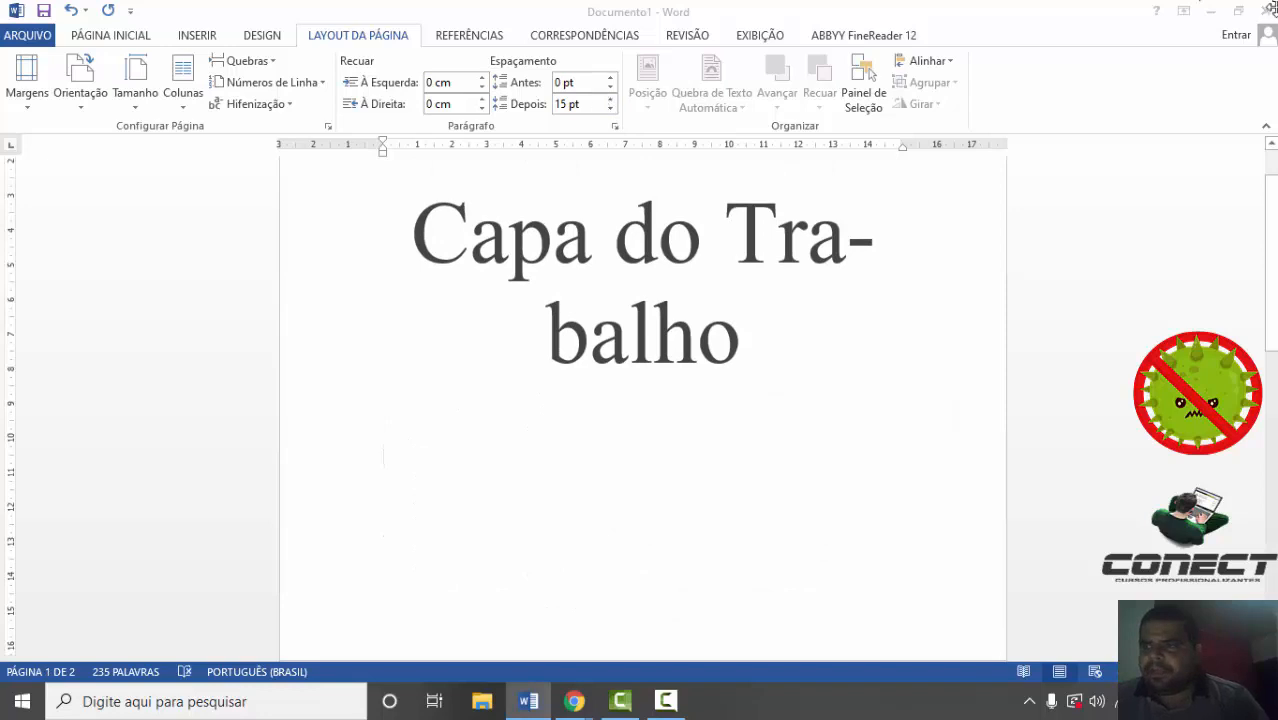
left_click_drag(1269, 242, 1268, 335)
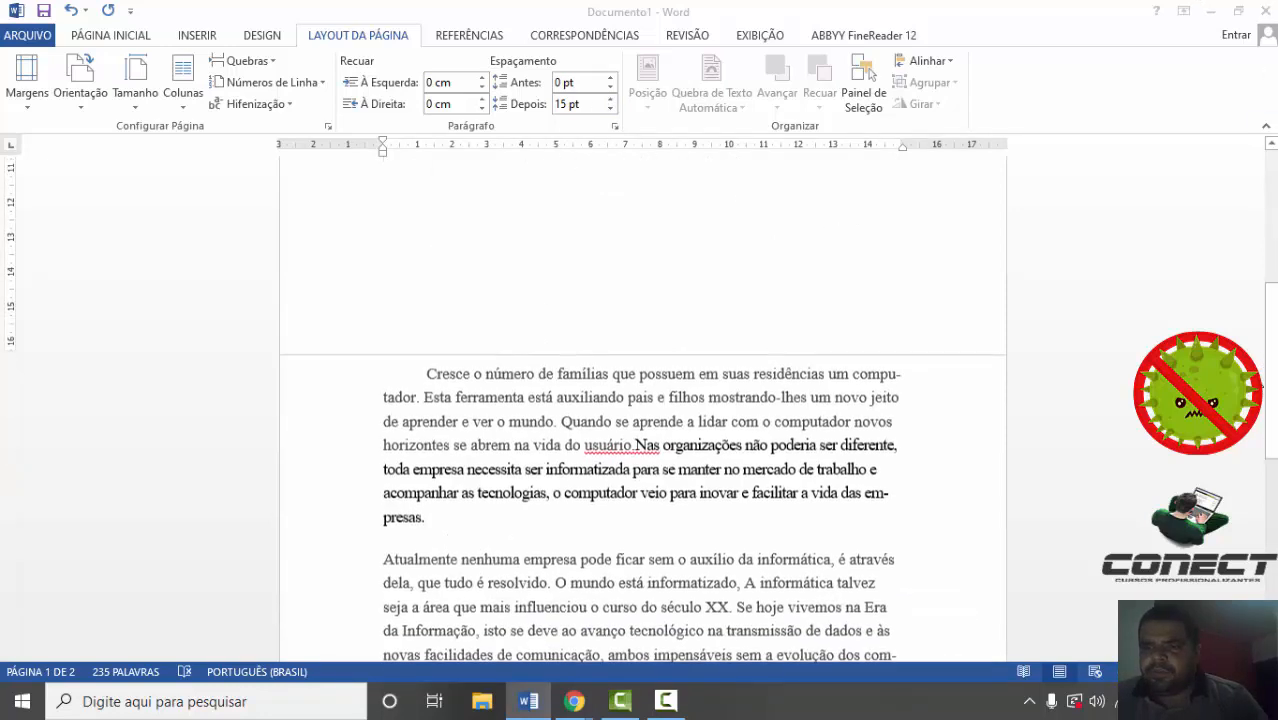
left_click(634, 446)
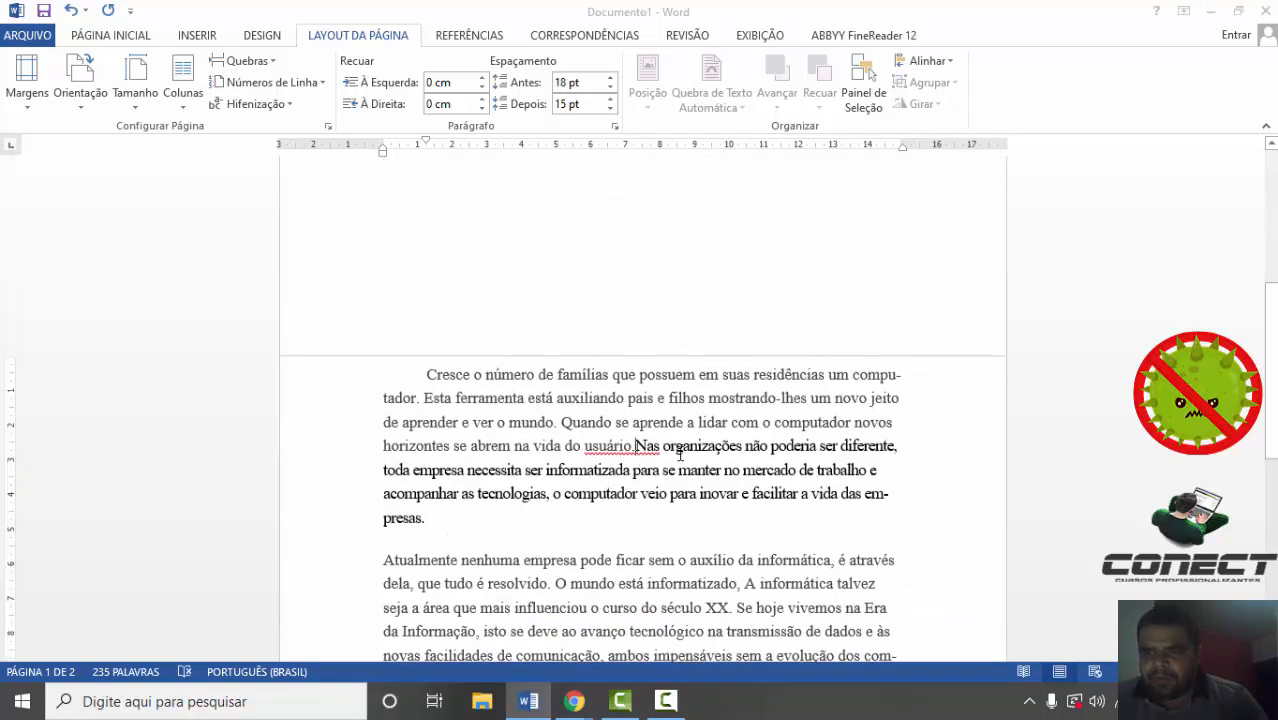
left_click(590, 82)
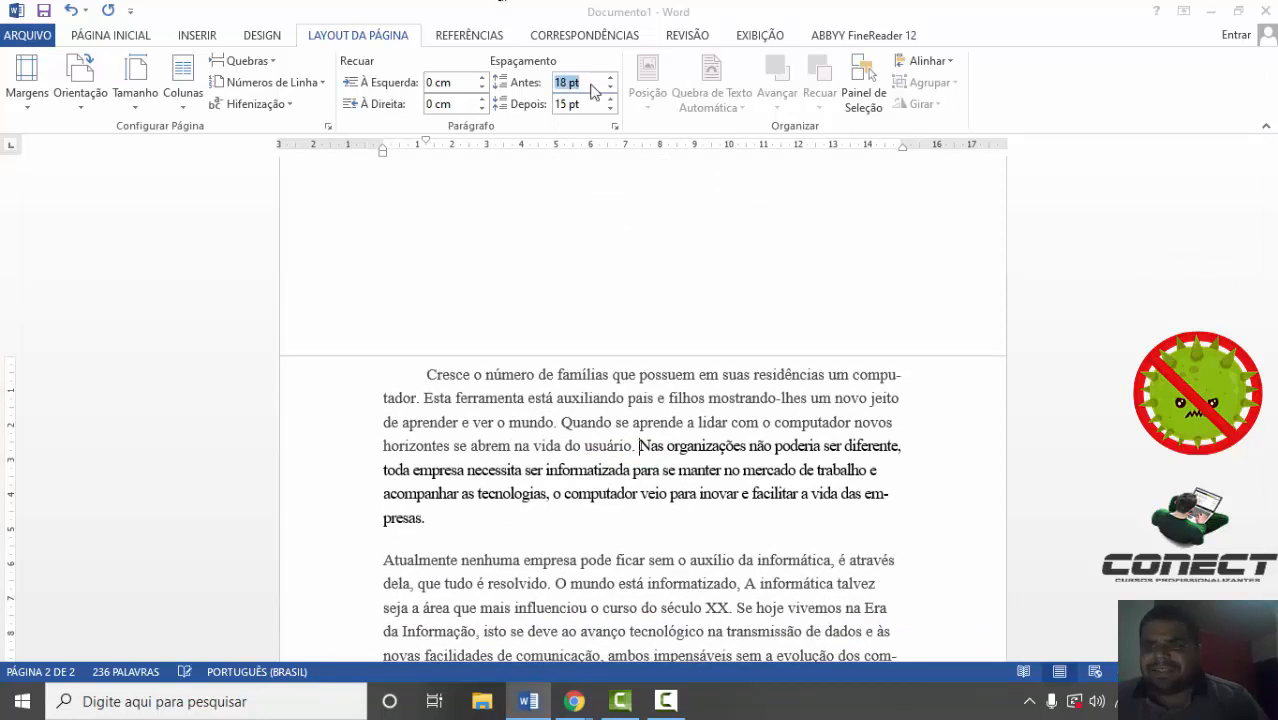
type("0")
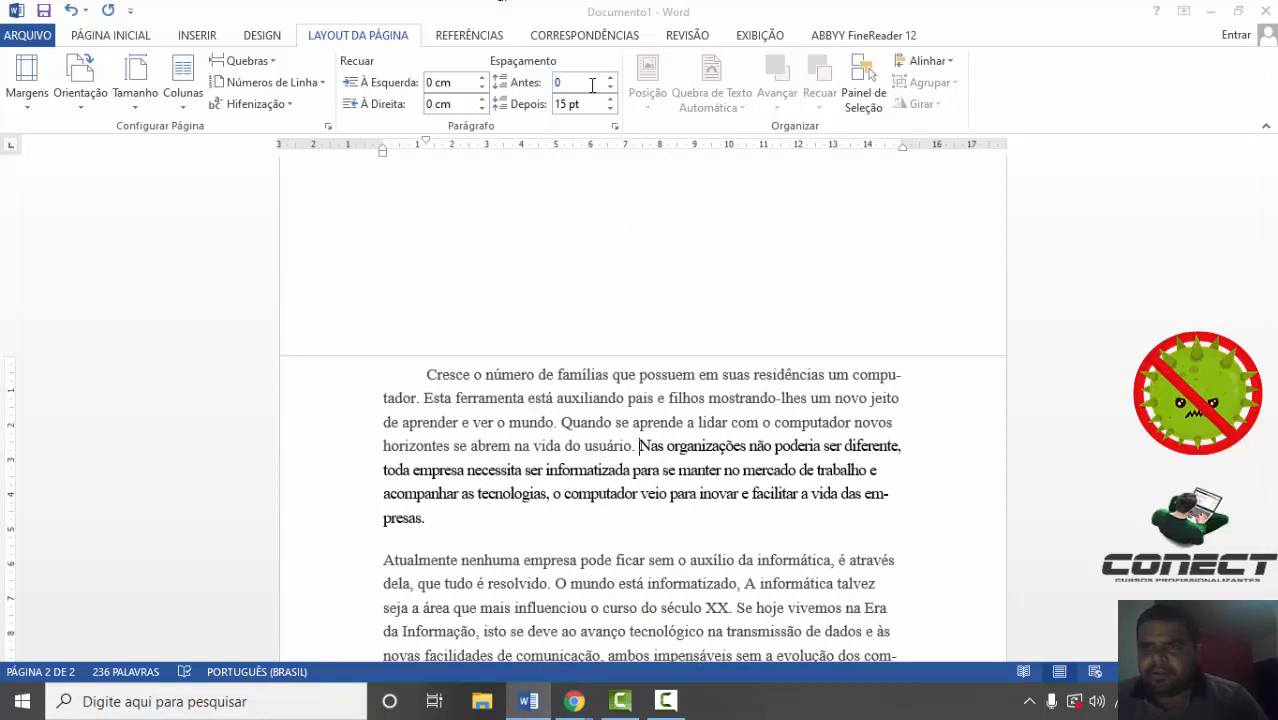
key("Return")
key("Return")
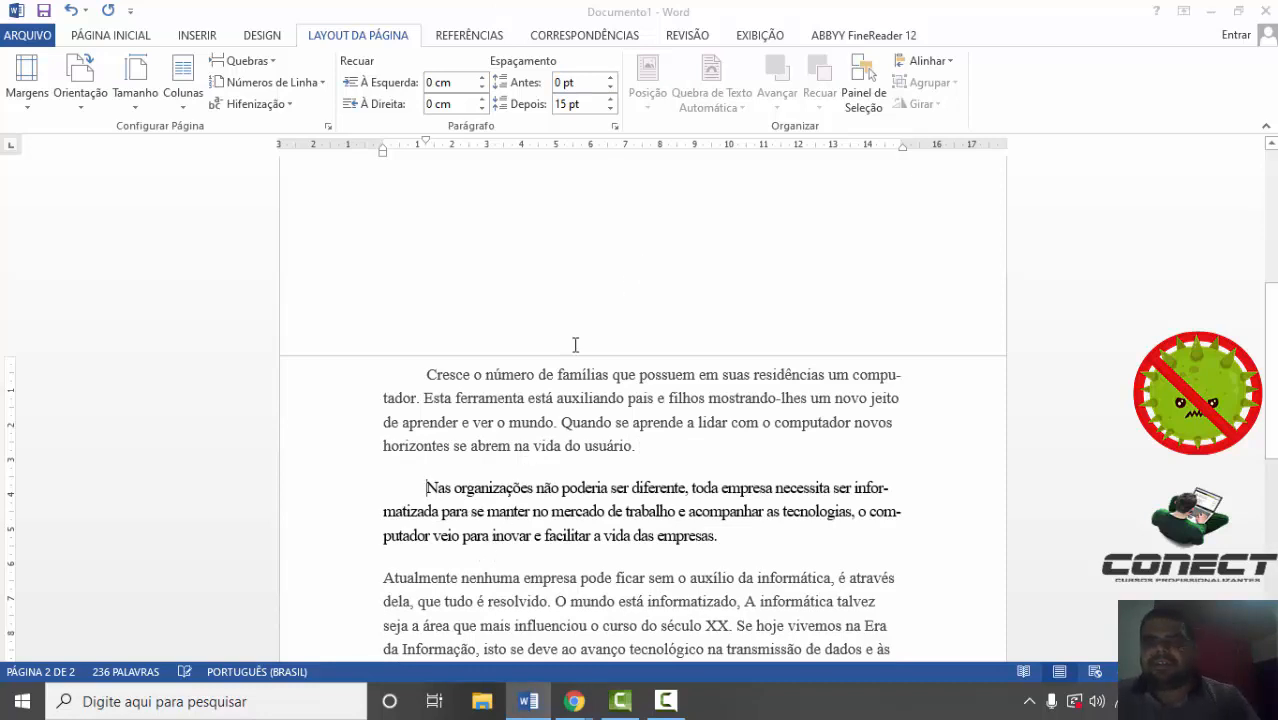
- Lower the spacing after the bold "Nas organizações" paragraph to Automático
left_click(610, 110)
left_click(610, 110)
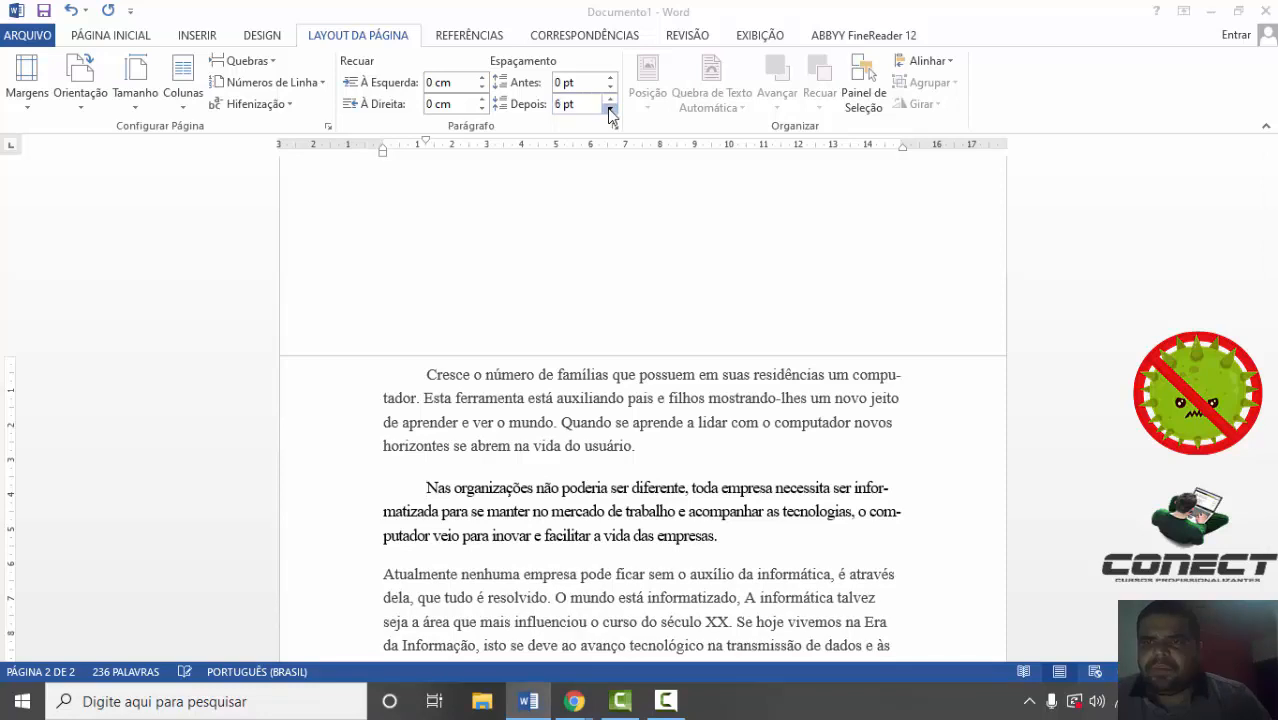
left_click(610, 110)
left_click(610, 110)
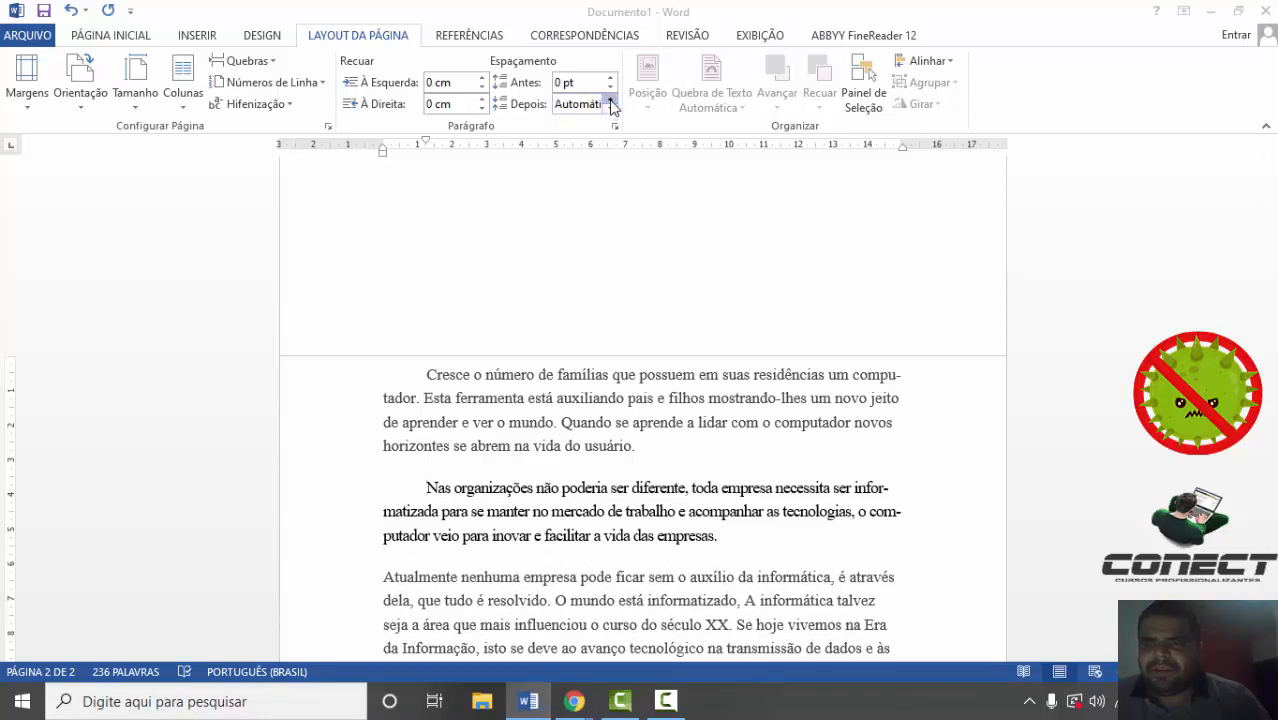
- Raise the spacing after the bold "Nas organizações" paragraph step by step to over 100 pt
left_click(610, 99)
left_click(610, 99)
left_click(610, 99)
left_click(610, 99)
left_click(610, 99)
left_click(610, 99)
left_click(610, 99)
left_click(610, 100)
left_click(610, 100)
left_click(610, 100)
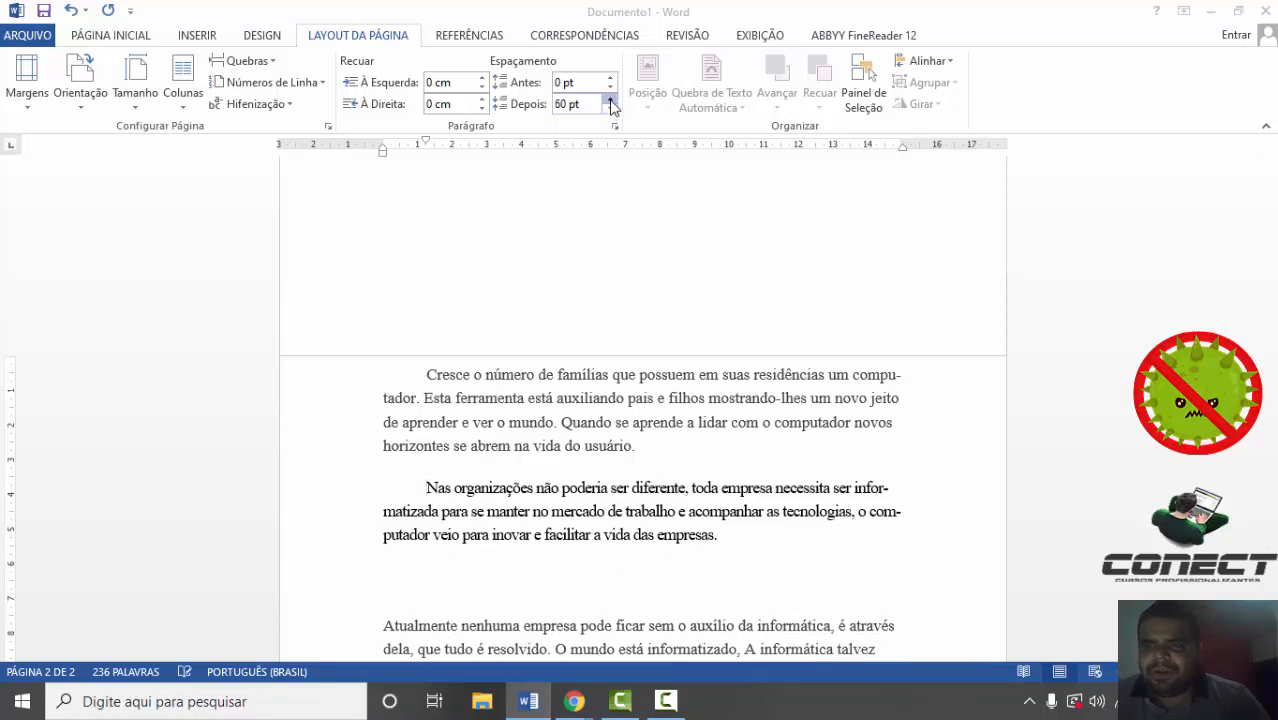
left_click(610, 100)
left_click(610, 100)
left_click(610, 100)
left_click(610, 100)
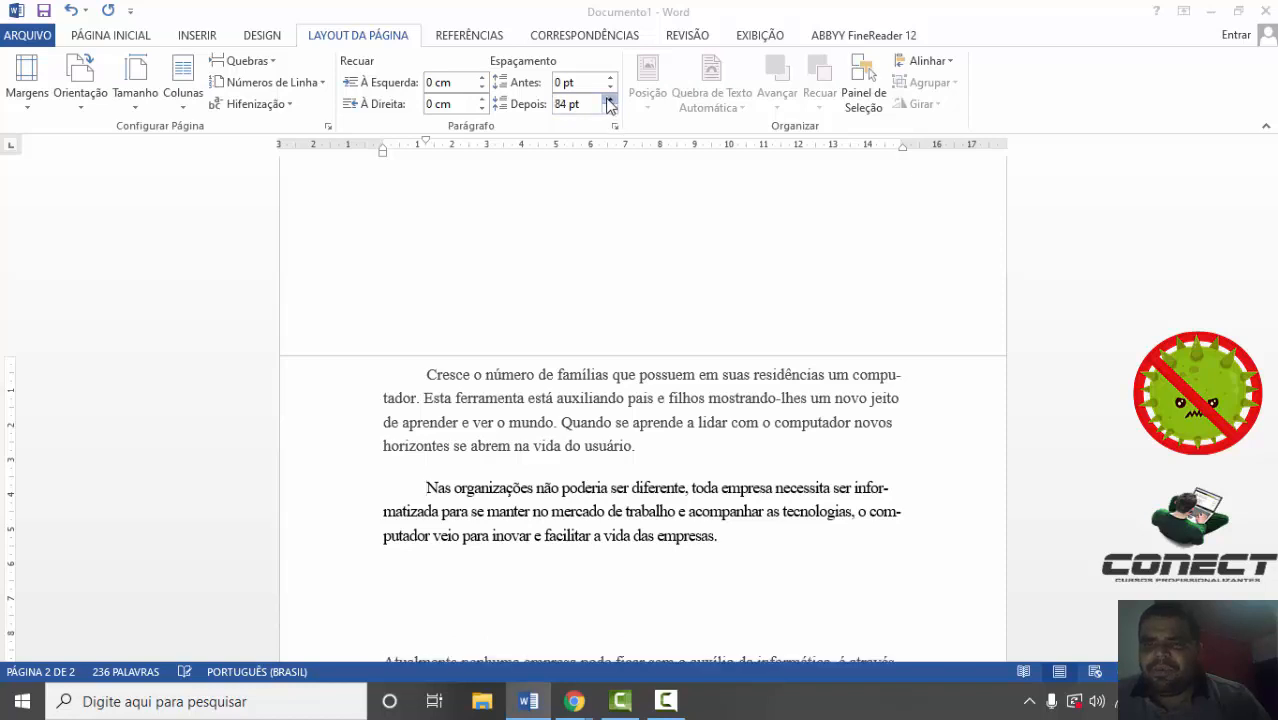
left_click(610, 100)
left_click(610, 100)
left_click(610, 100)
left_click(610, 100)
left_click(610, 100)
left_click(610, 100)
- Reduce the bold paragraph's spacing after to 48 pt and raise its spacing before to 12 pt
left_click(609, 110)
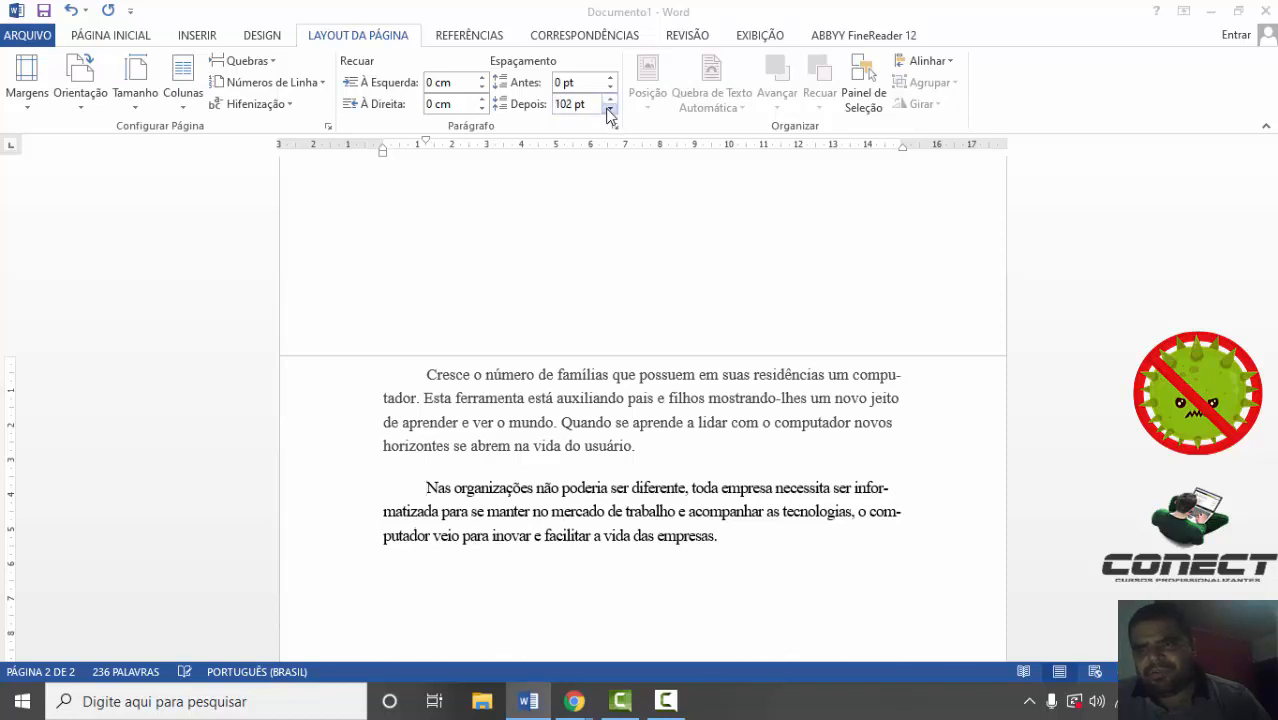
left_click(609, 110)
left_click(609, 110)
left_click(609, 110)
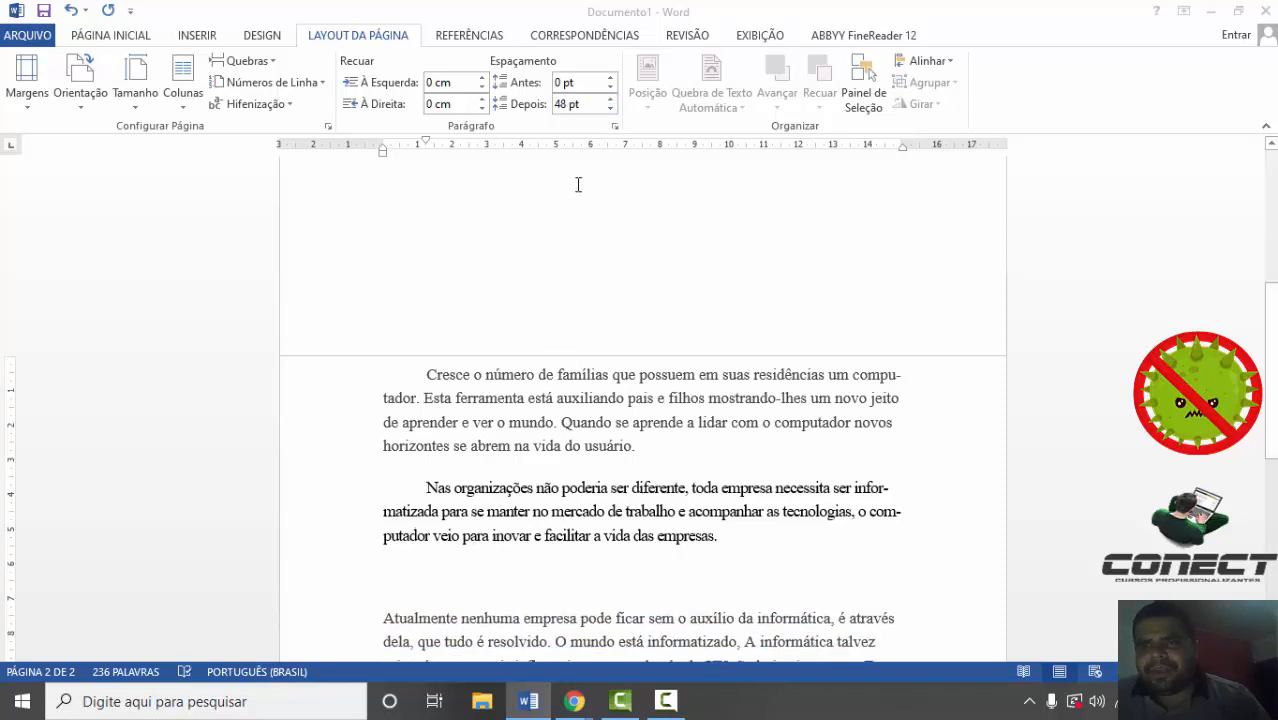
left_click(610, 78)
left_click(610, 78)
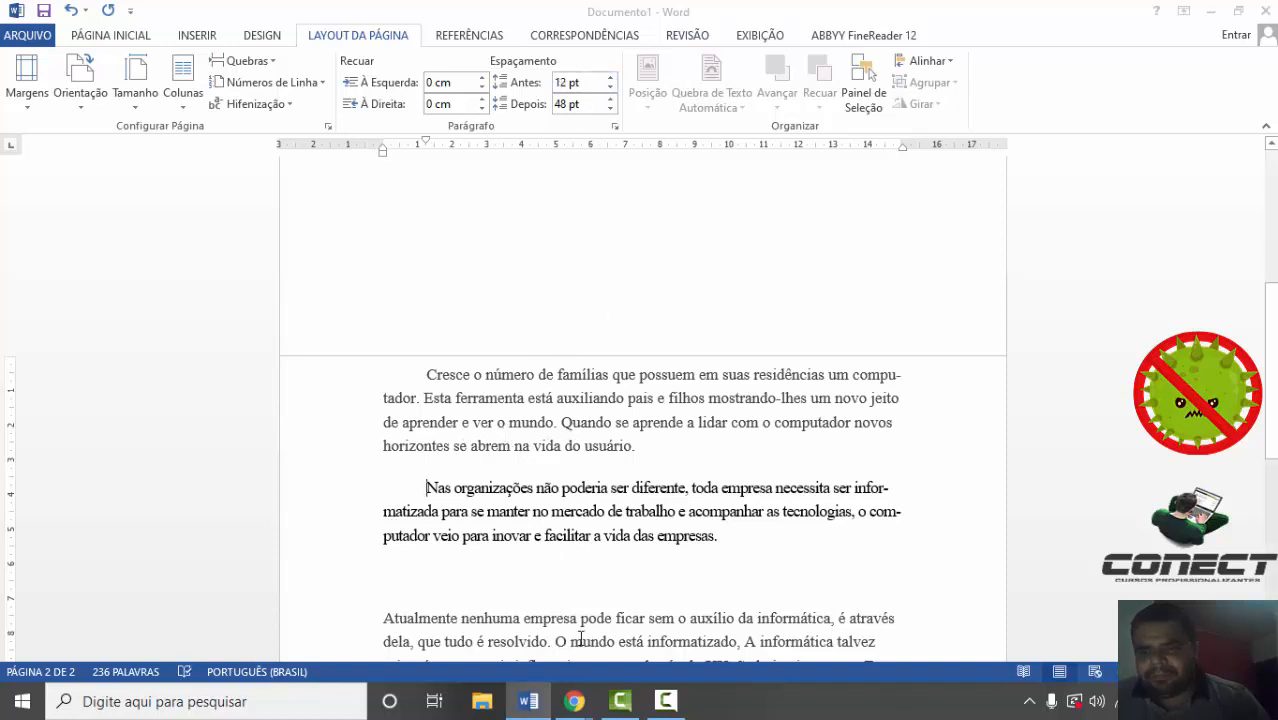
- Raise the spacing before the "Atualmente nenhuma empresa" paragraph to 24 pt and undo the last change
left_click(632, 447)
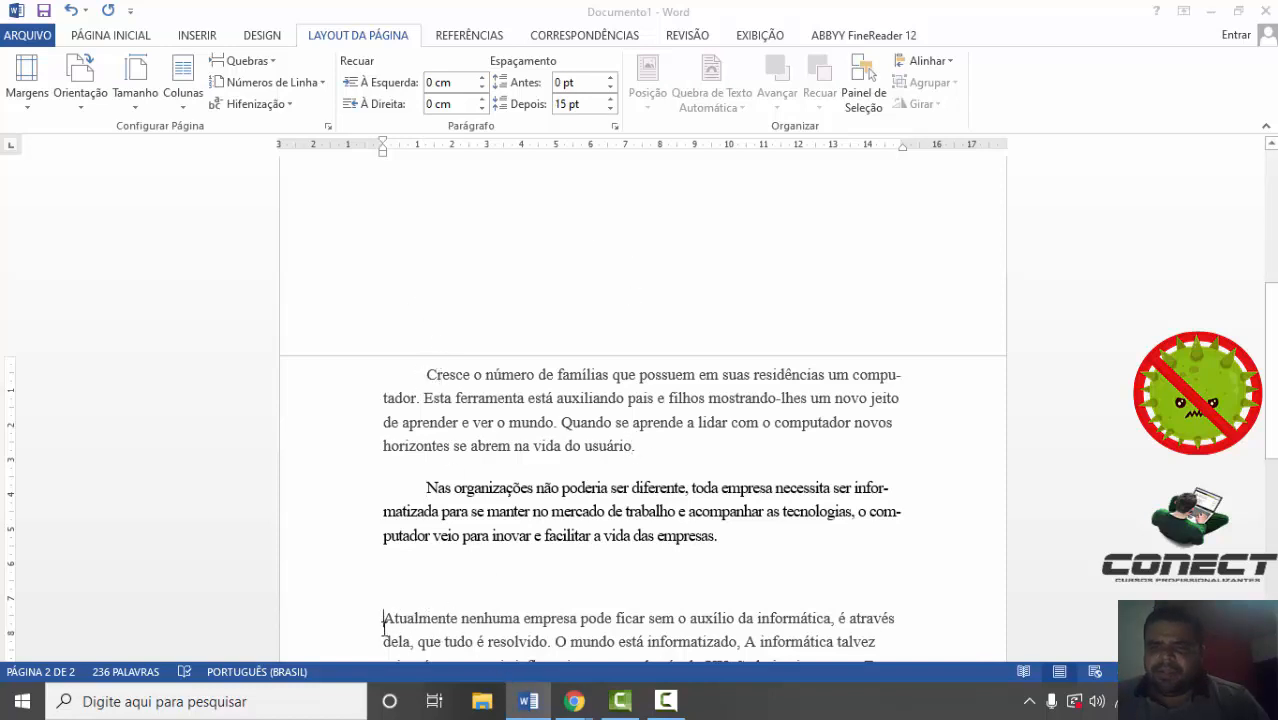
left_click(609, 78)
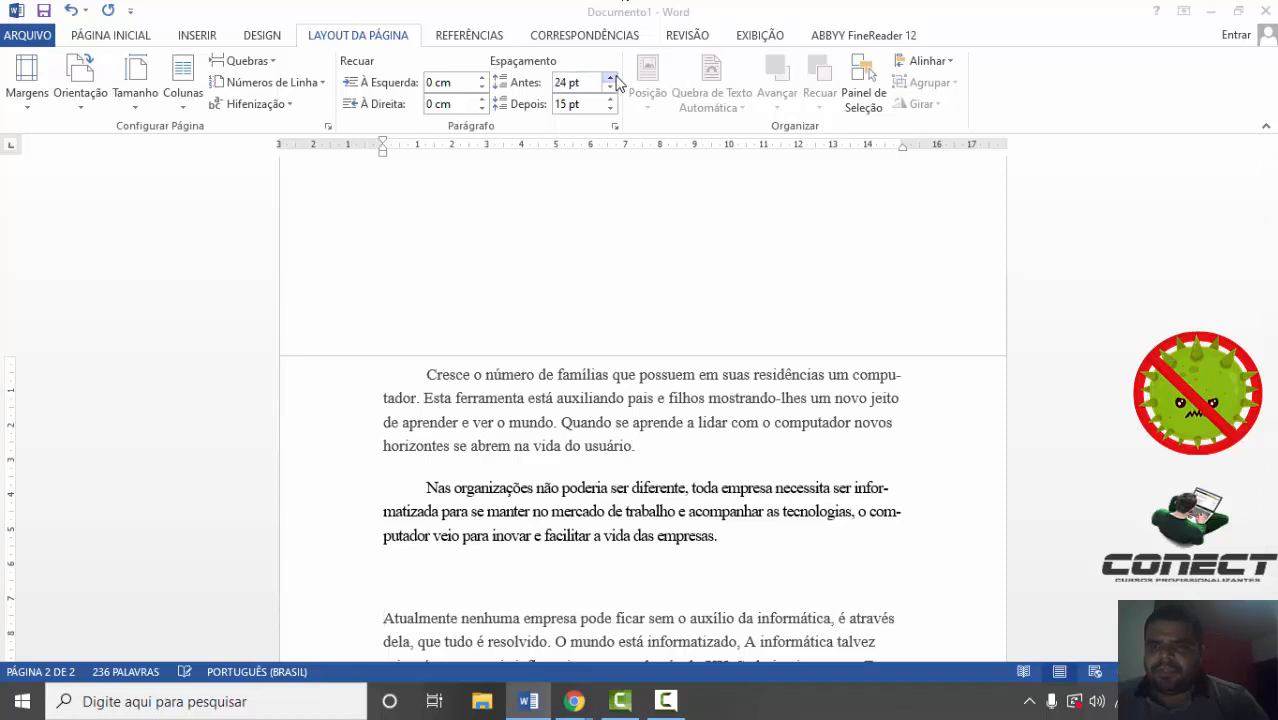
key("Return")
key("ctrl+z")
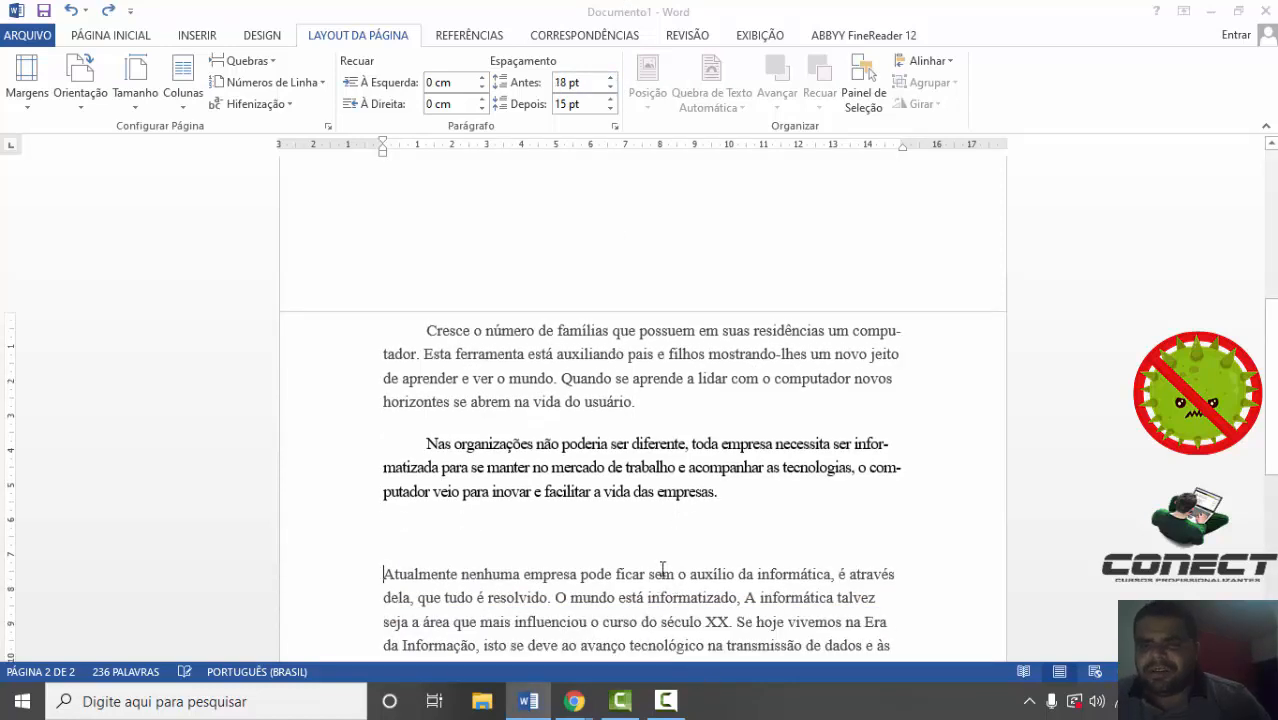
- Set both the spacing after and the spacing before of the bold "Nas organizações" paragraph to Automático
left_click(597, 531)
double_click(543, 532)
double_click(490, 532)
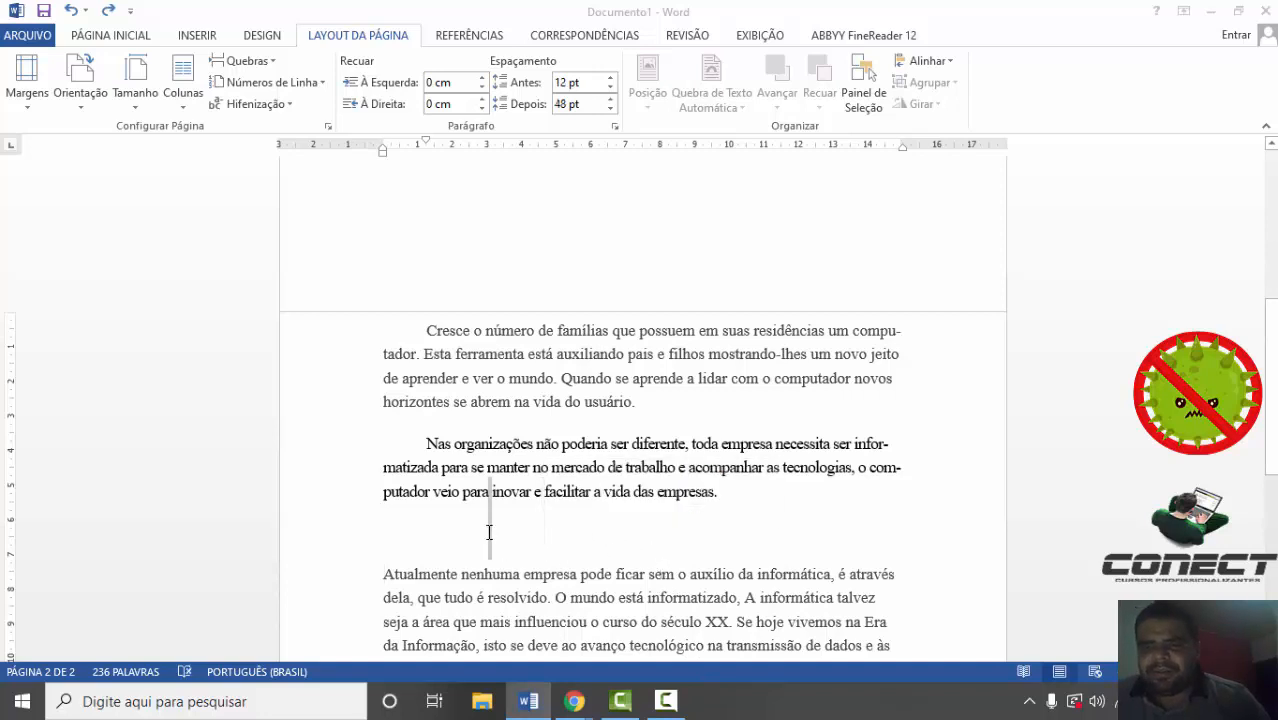
left_click(432, 534)
left_click(610, 108)
left_click(610, 108)
left_click(610, 108)
left_click(610, 108)
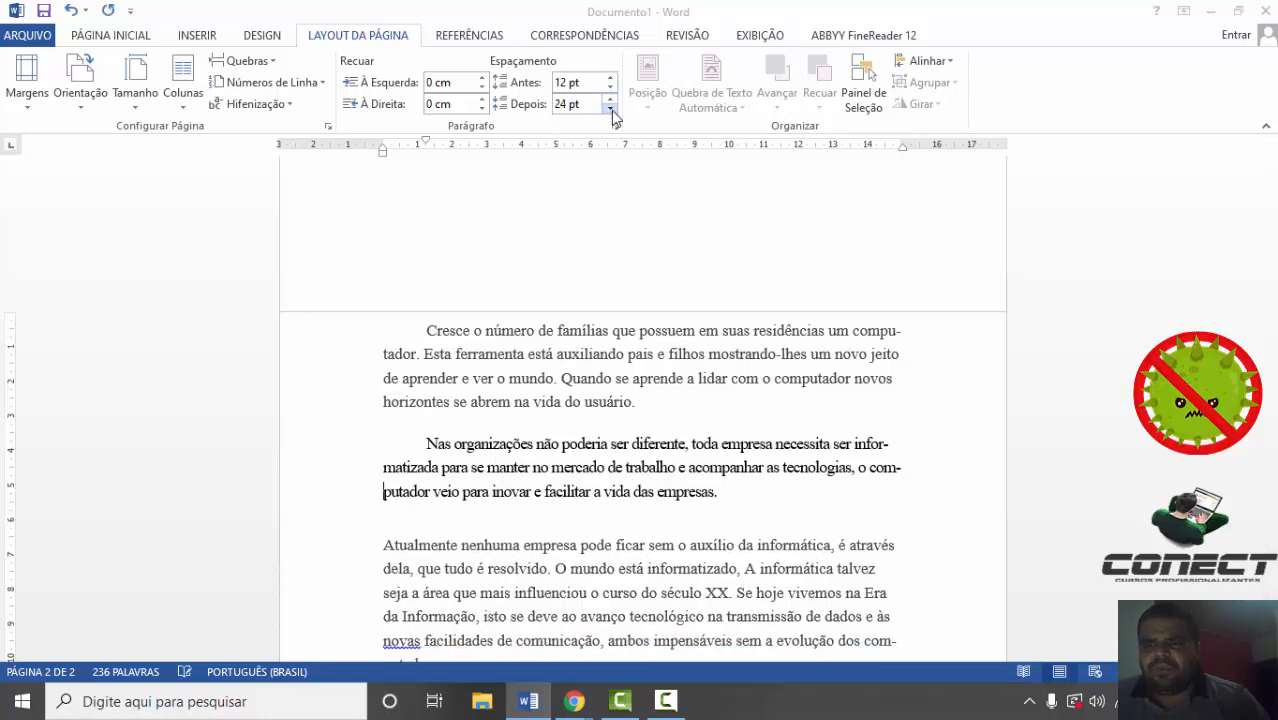
left_click(610, 108)
left_click(610, 108)
left_click(610, 108)
left_click(610, 108)
left_click(610, 108)
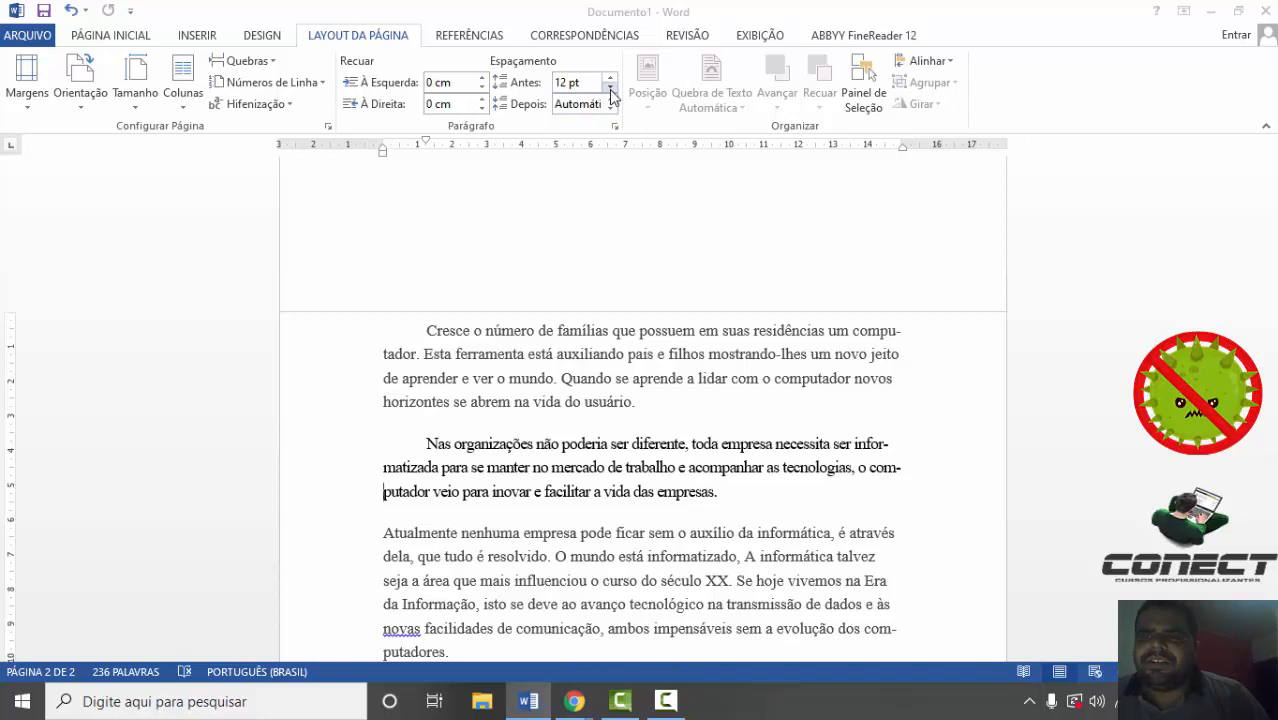
left_click(610, 88)
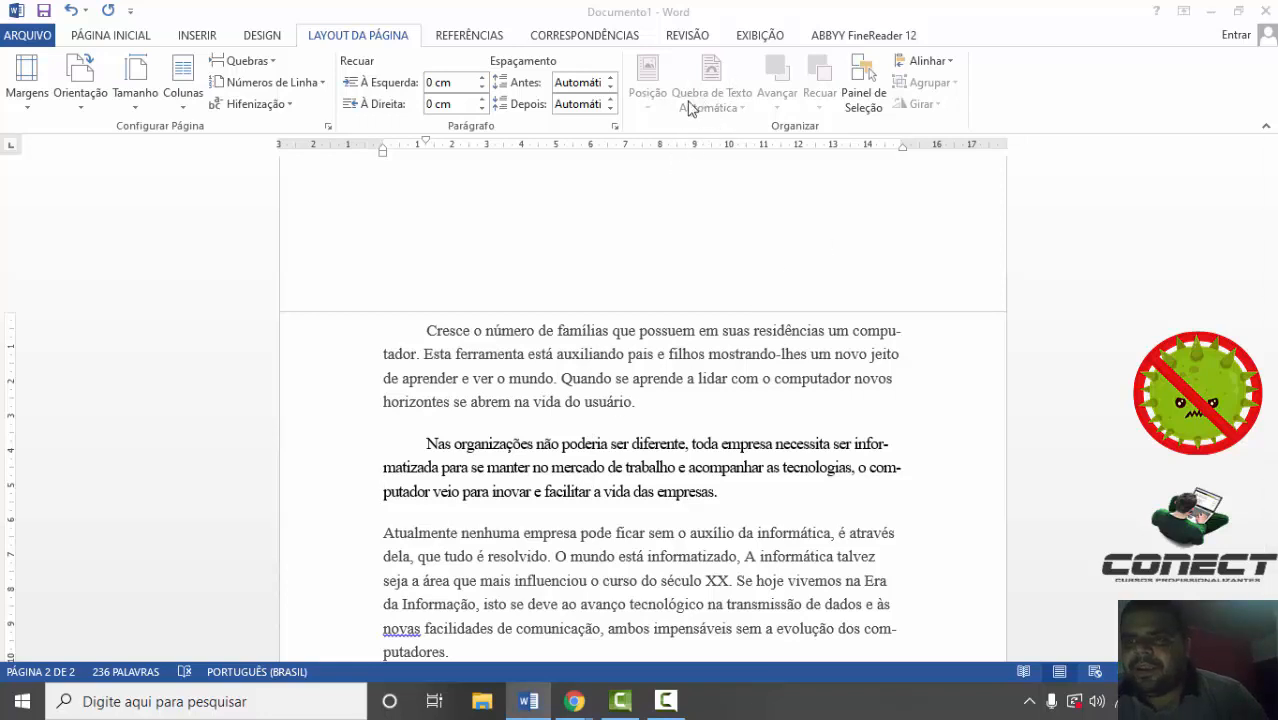
- Insert the railway picture 5493536 from the Imagens folder at the end of the "Cresce o número de famílias" paragraph
left_click_drag(456, 332, 643, 445)
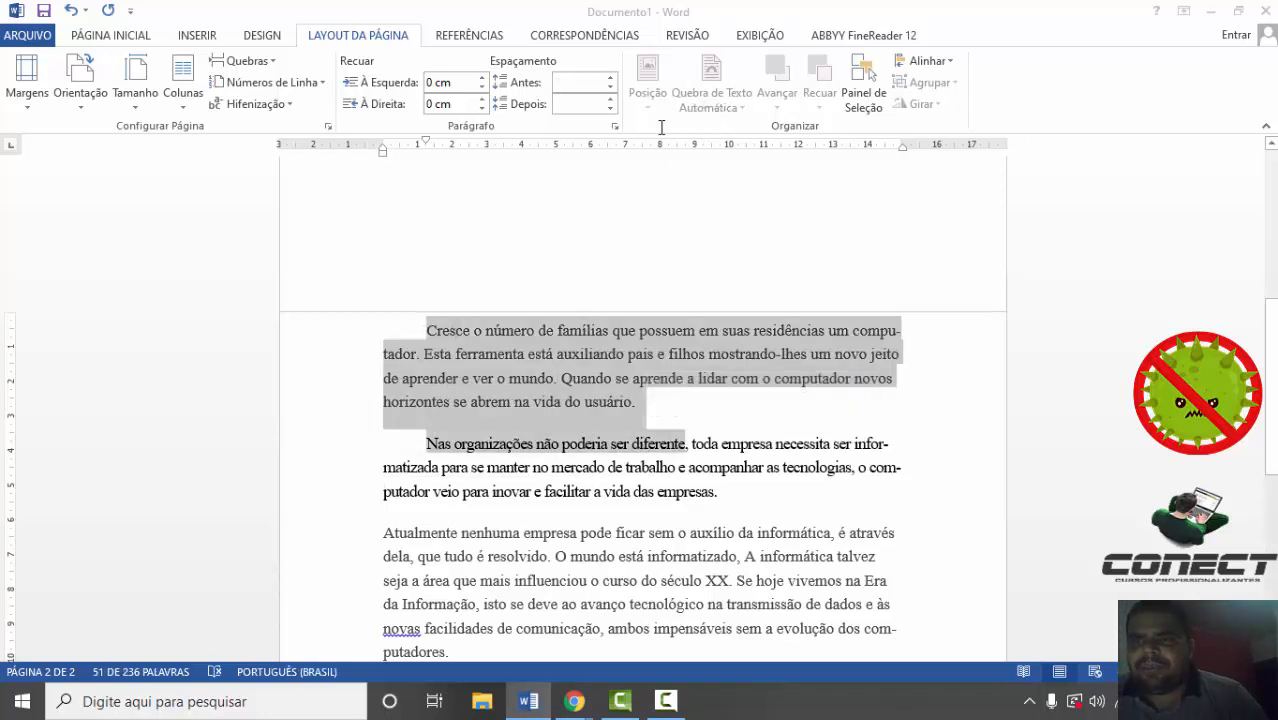
left_click(598, 401)
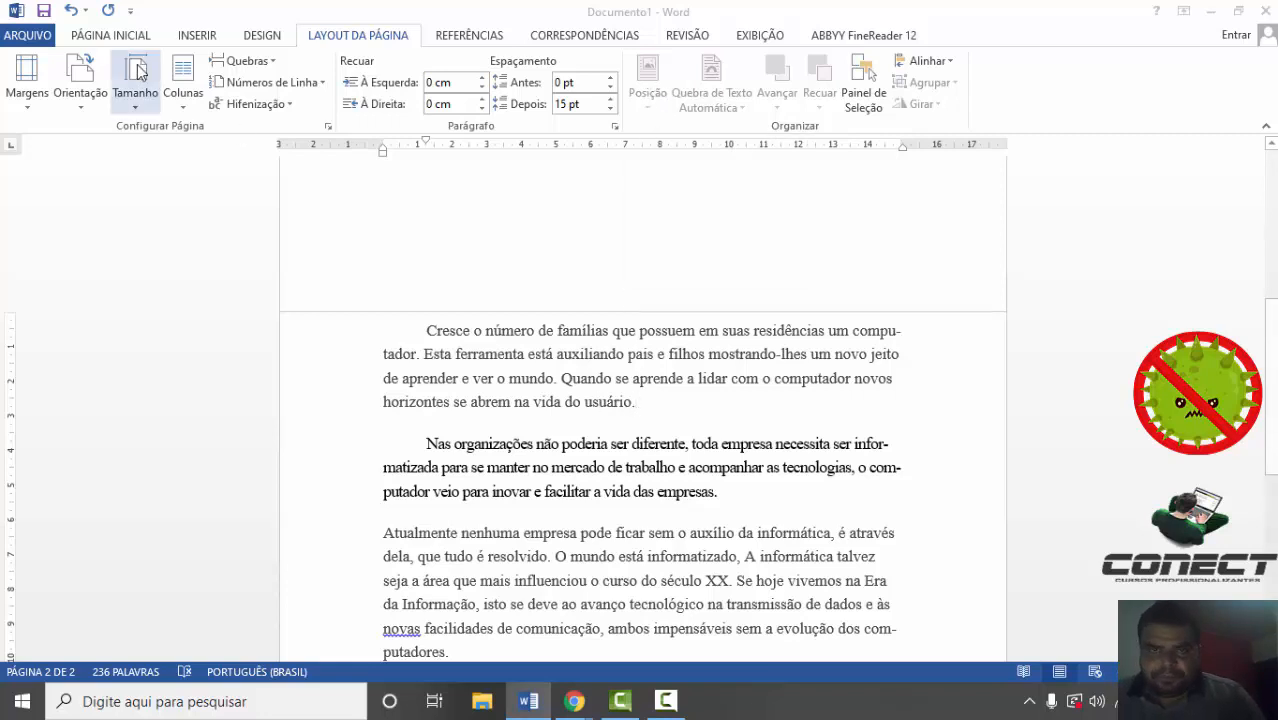
left_click(196, 34)
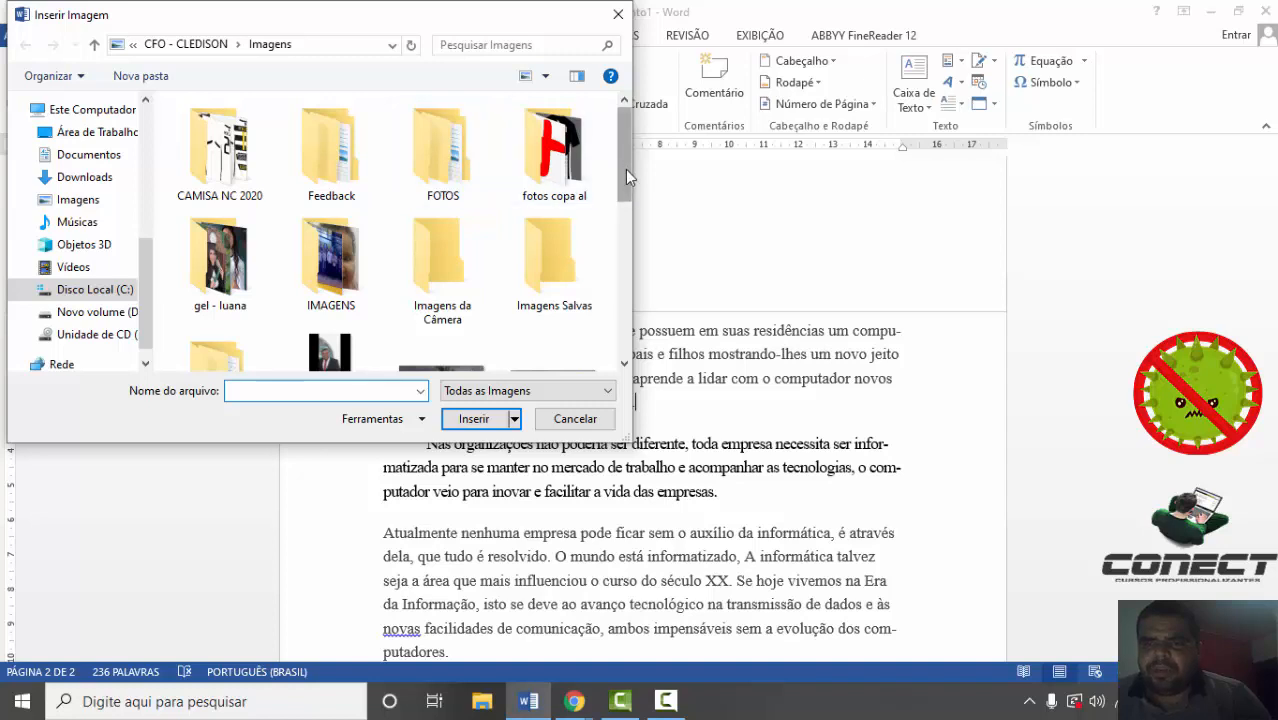
left_click_drag(625, 169, 619, 220)
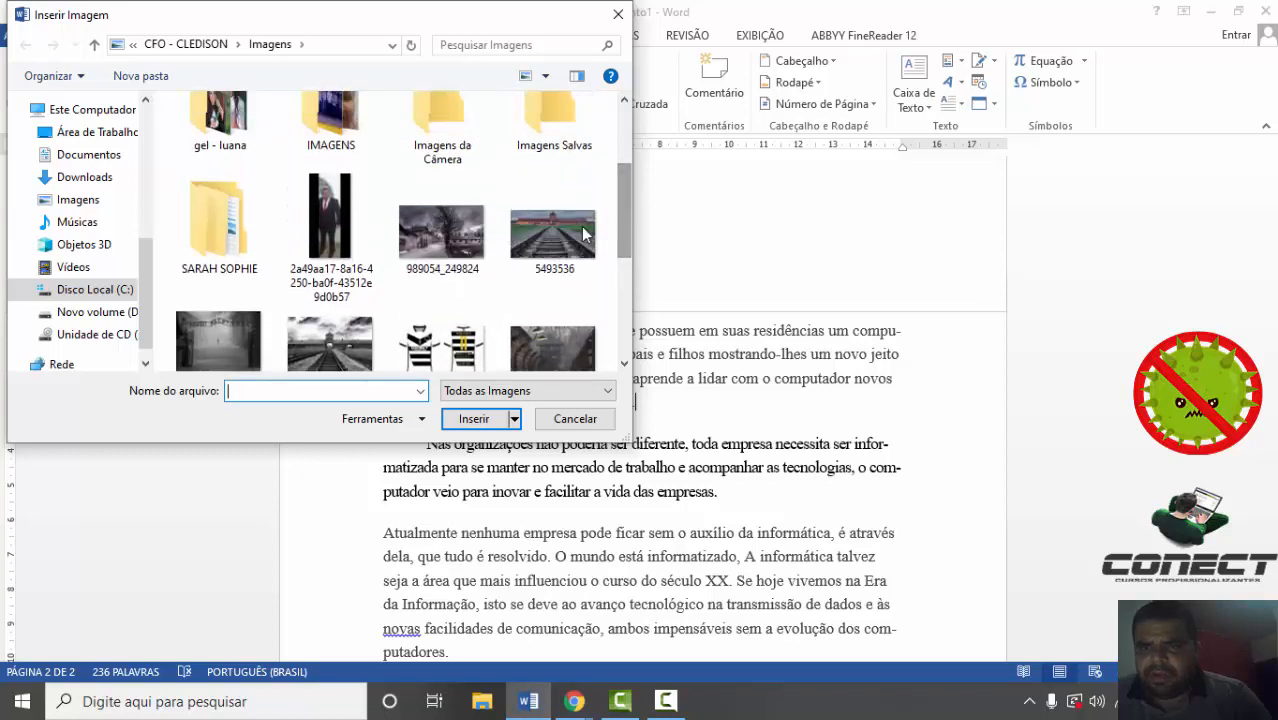
double_click(514, 257)
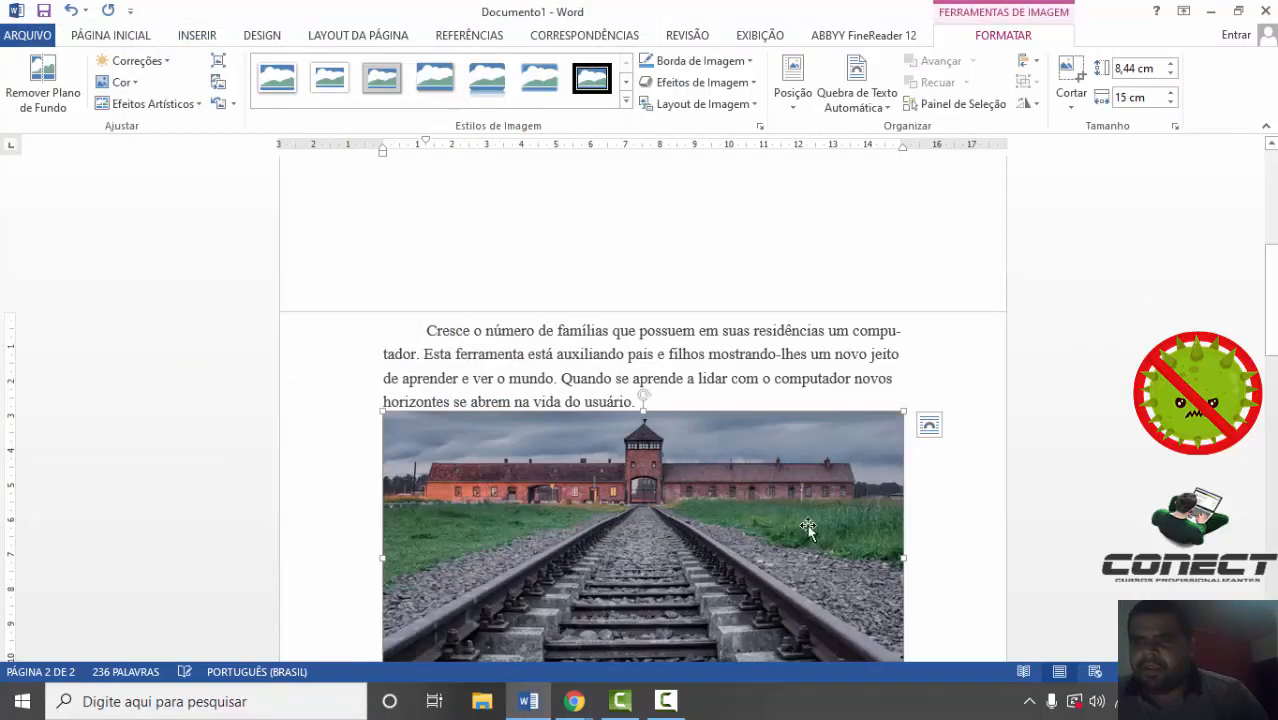
- Position the inserted railway picture at the middle right of the page with text wrapping around it
left_click(320, 35)
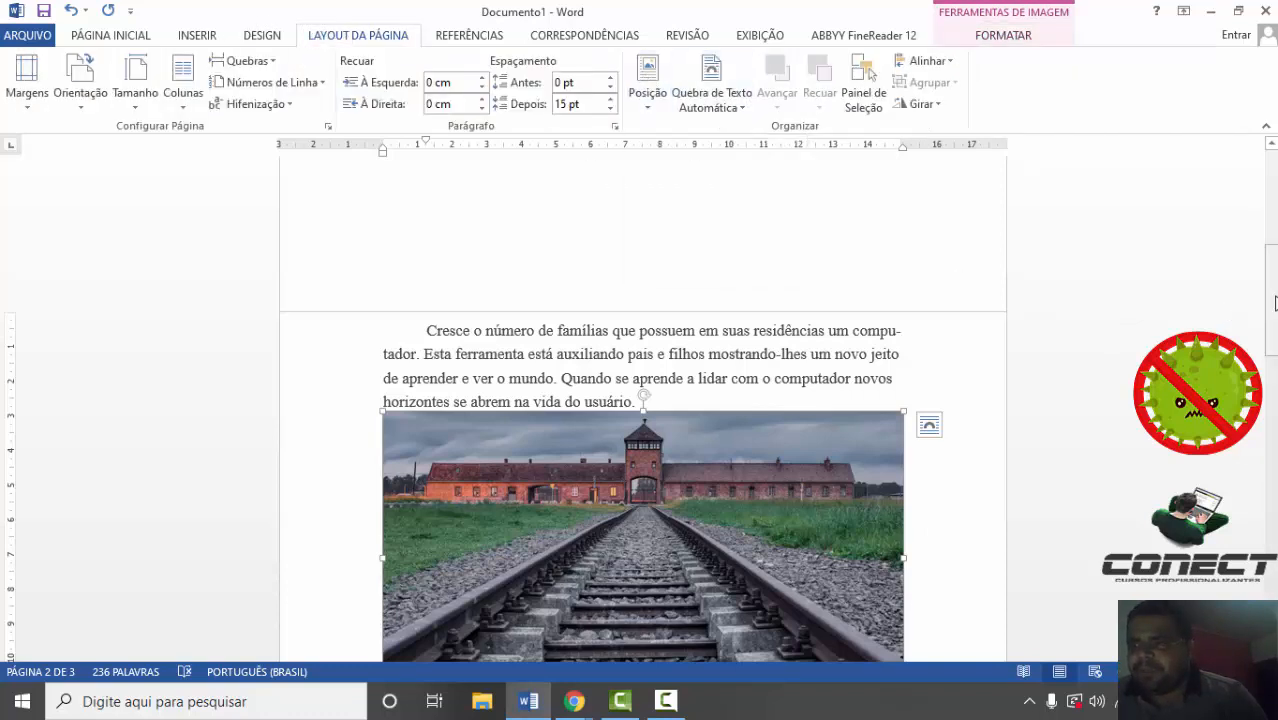
scroll(993, 271, "down", 3)
left_click(922, 287)
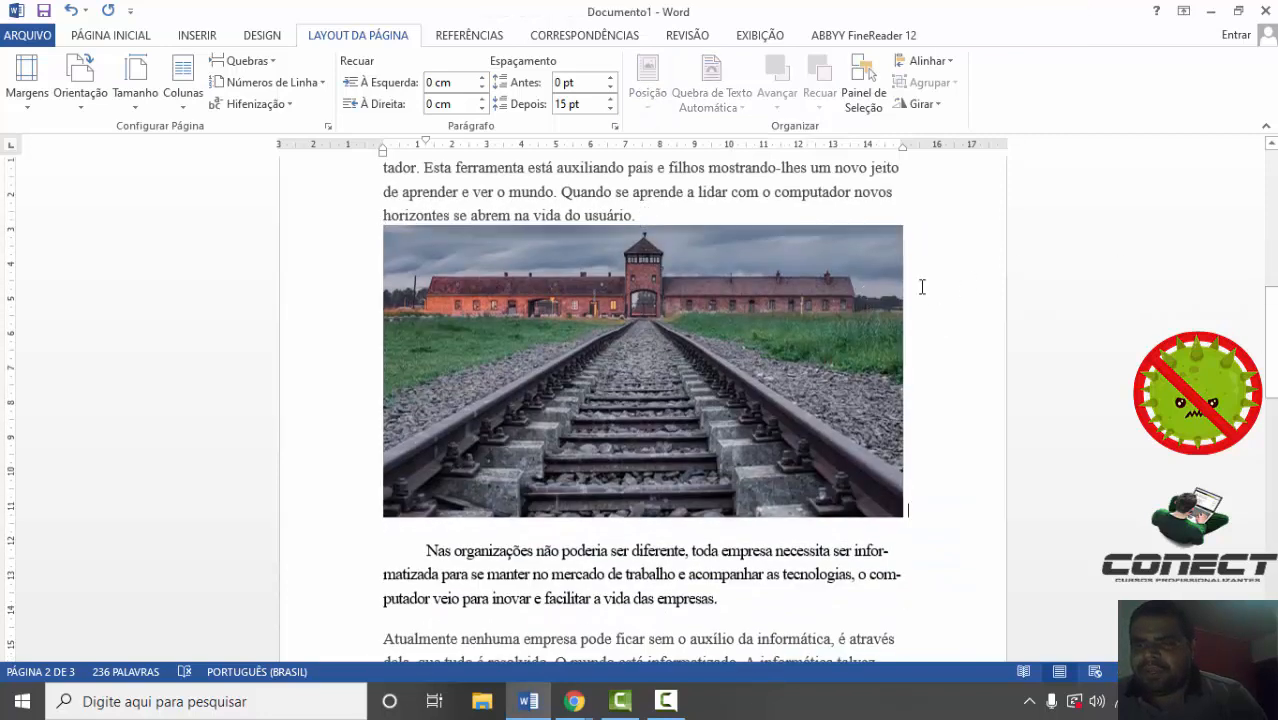
left_click(745, 280)
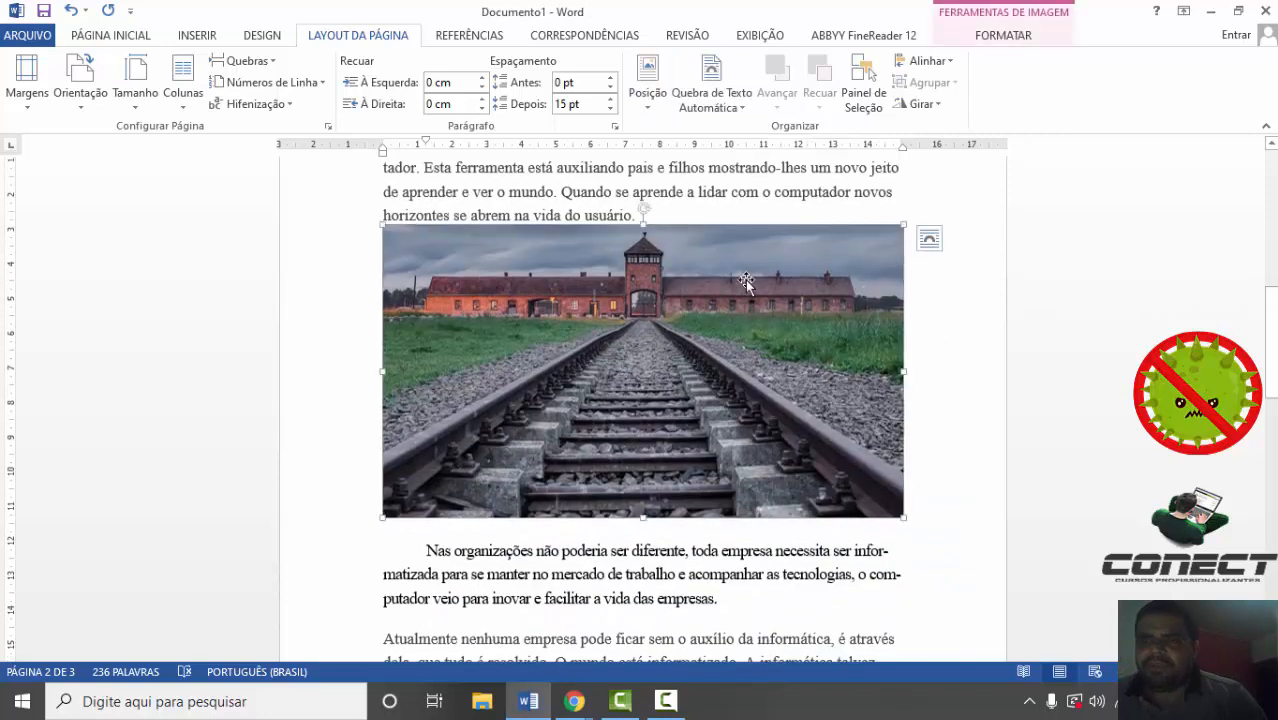
left_click(646, 90)
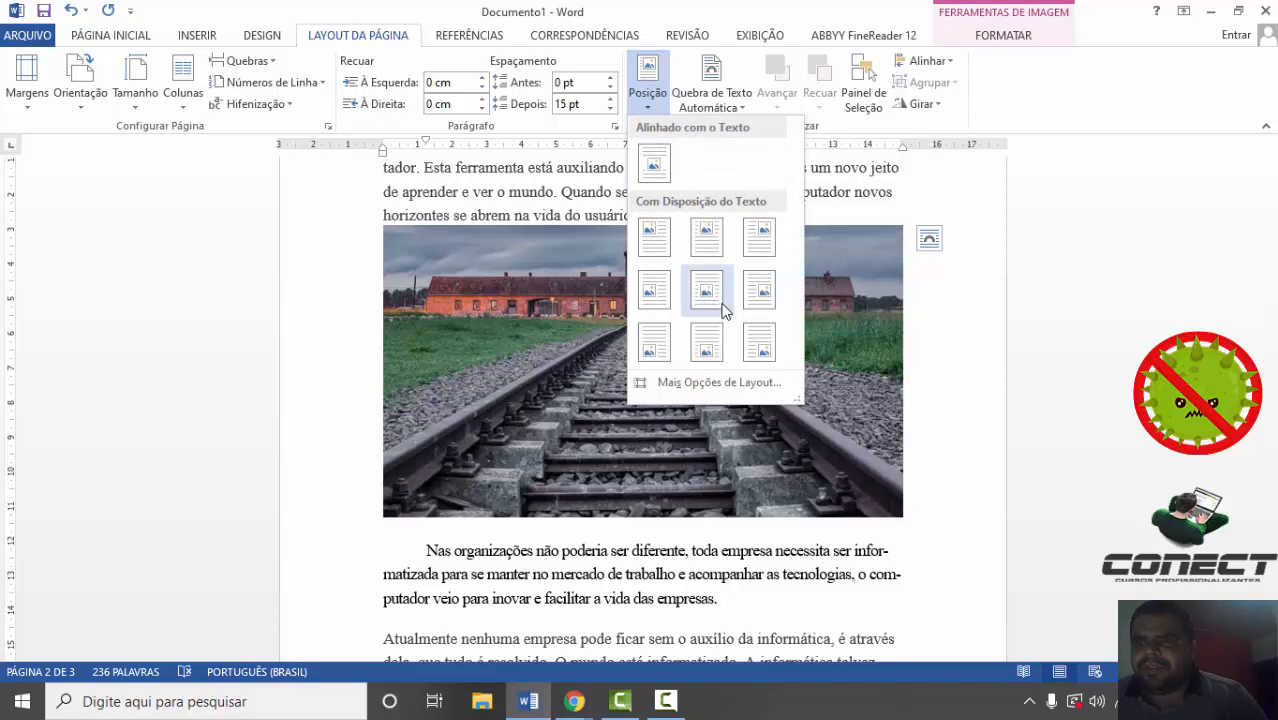
left_click(755, 295)
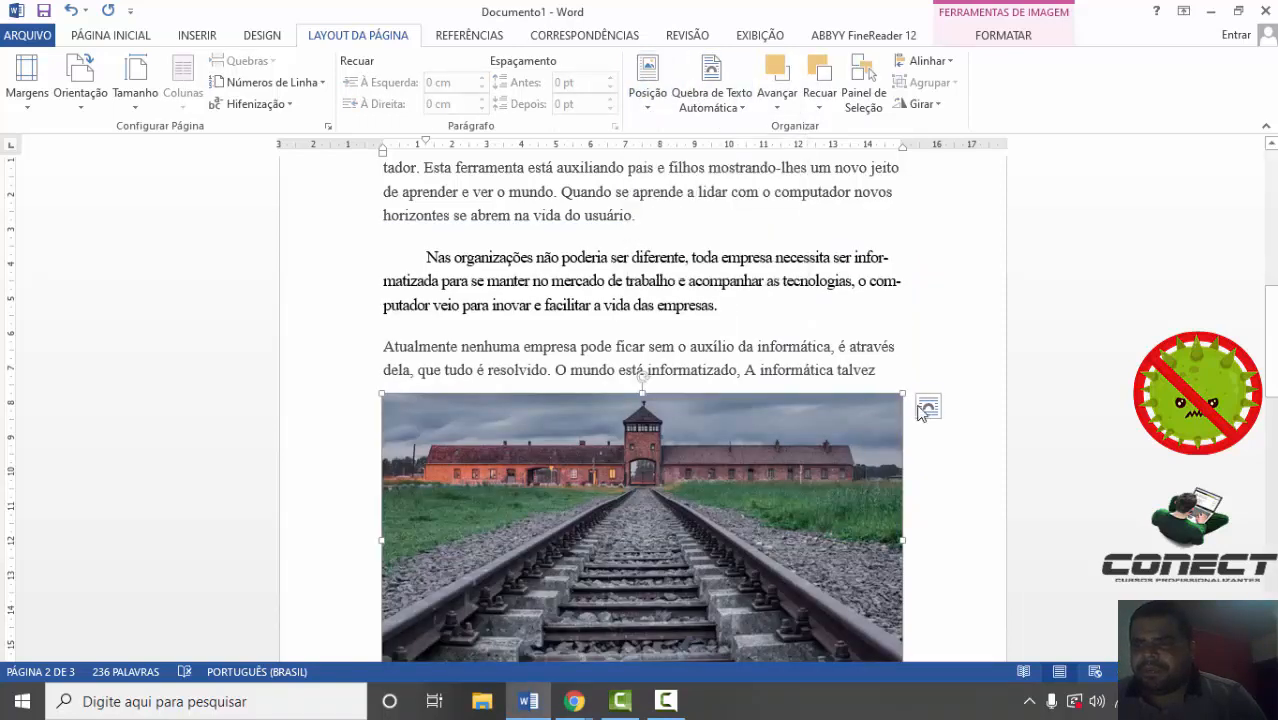
- Shrink the railway picture to about 9 cm wide and reapply the middle-right position with text wrapping
left_click_drag(900, 396, 606, 513)
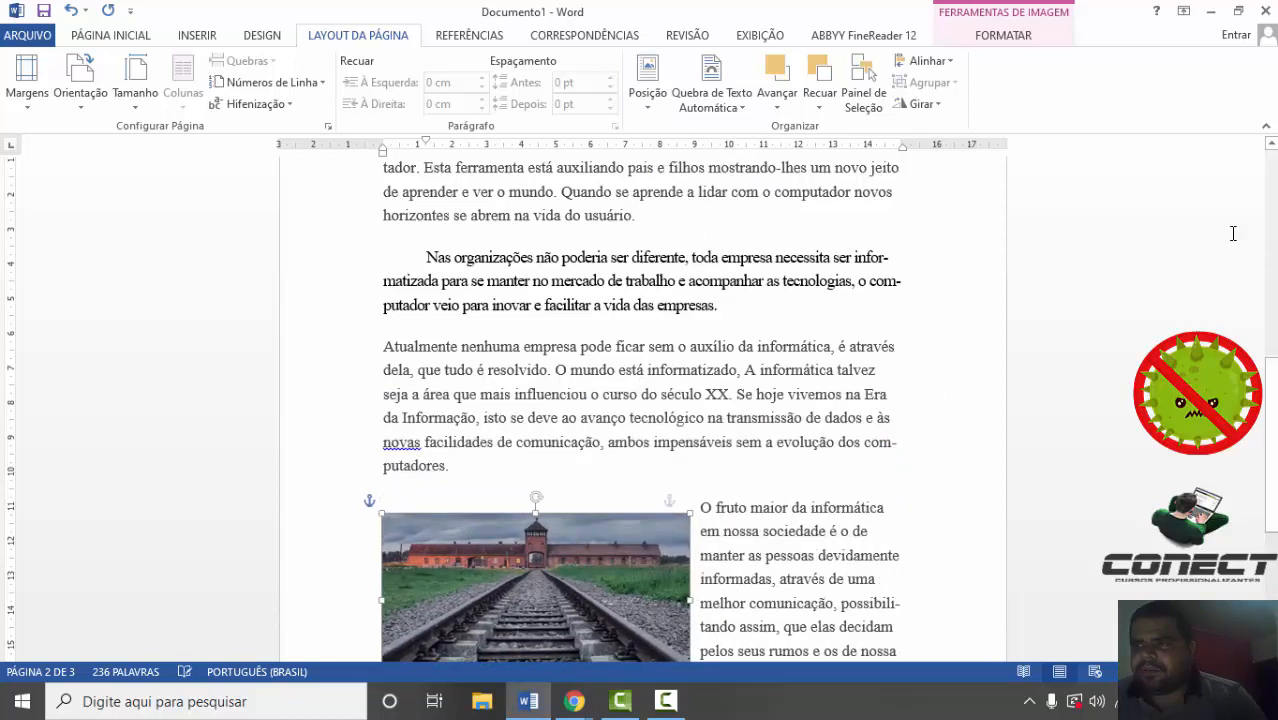
scroll(1272, 408, "down", 3)
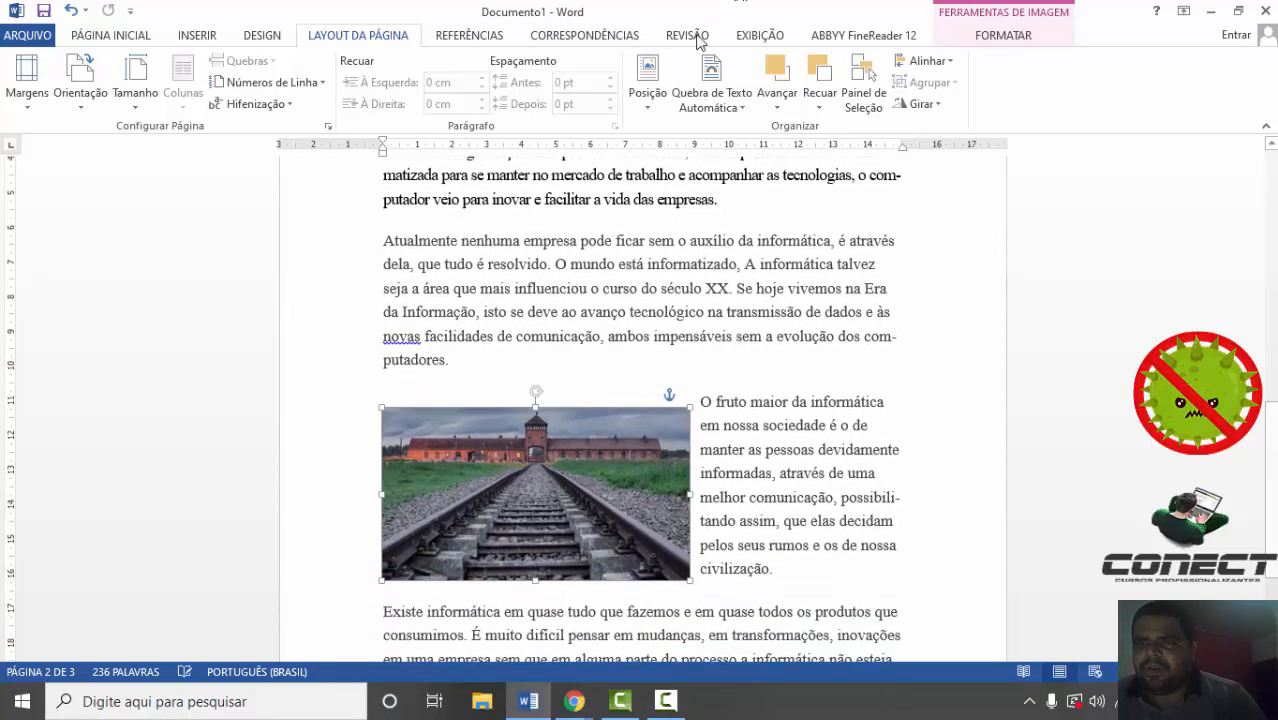
left_click(656, 93)
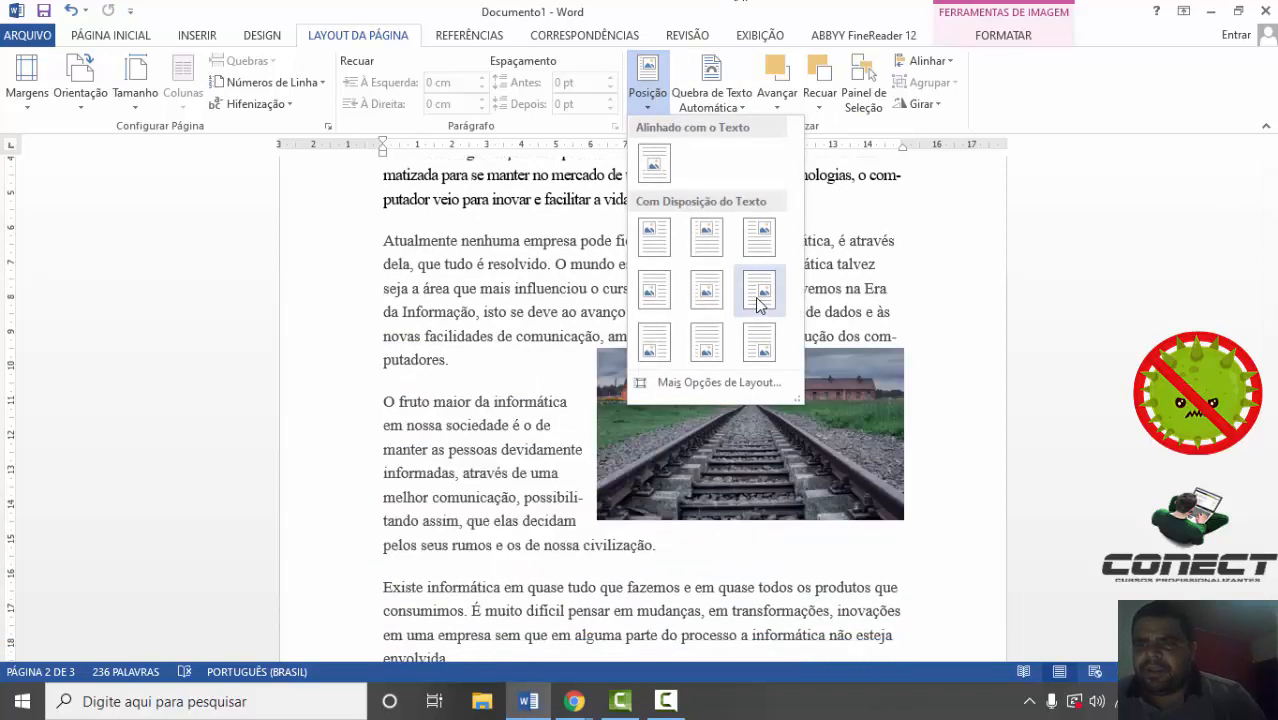
left_click(757, 292)
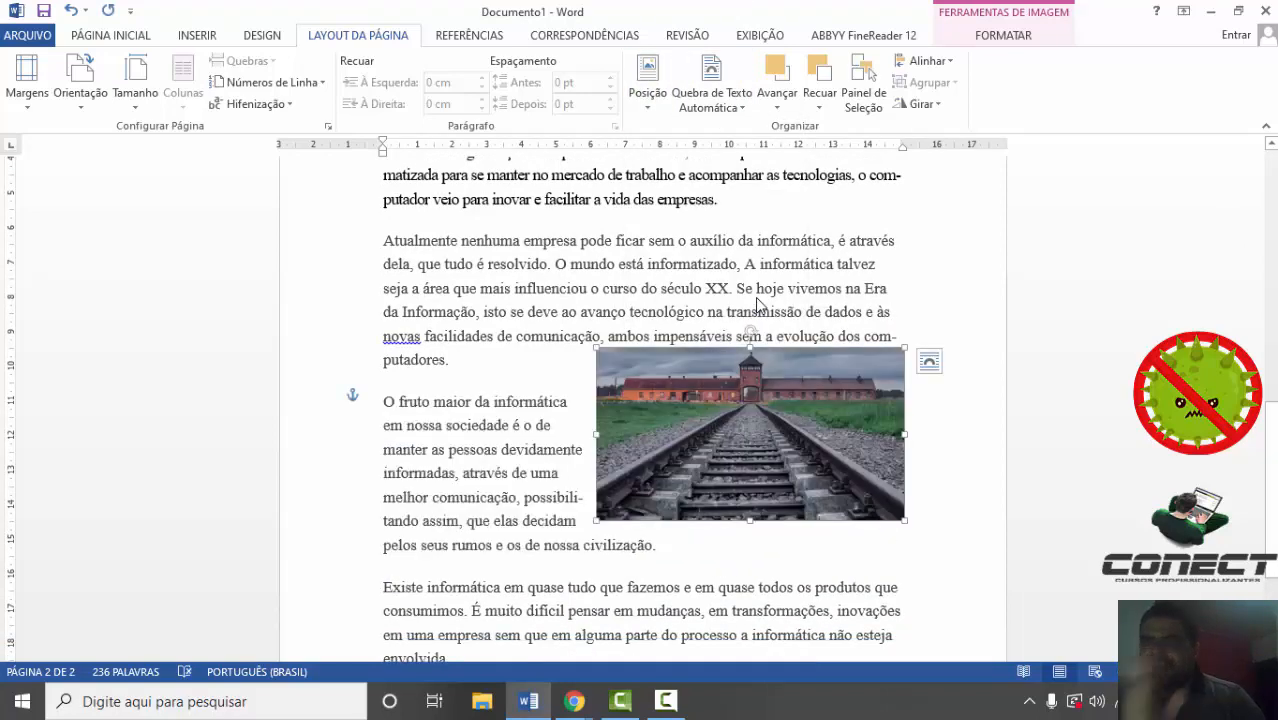
- Try the bottom-center position with text wrapping on the railway picture and undo it
left_click(648, 85)
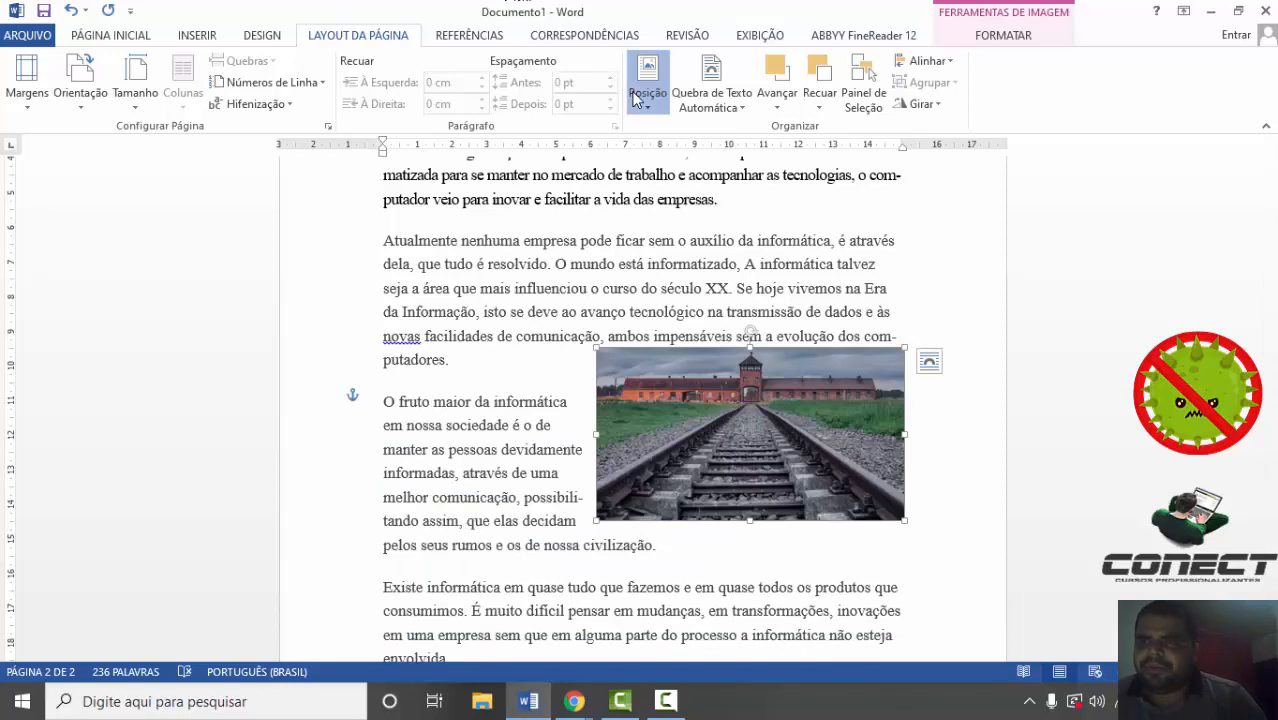
left_click(676, 257)
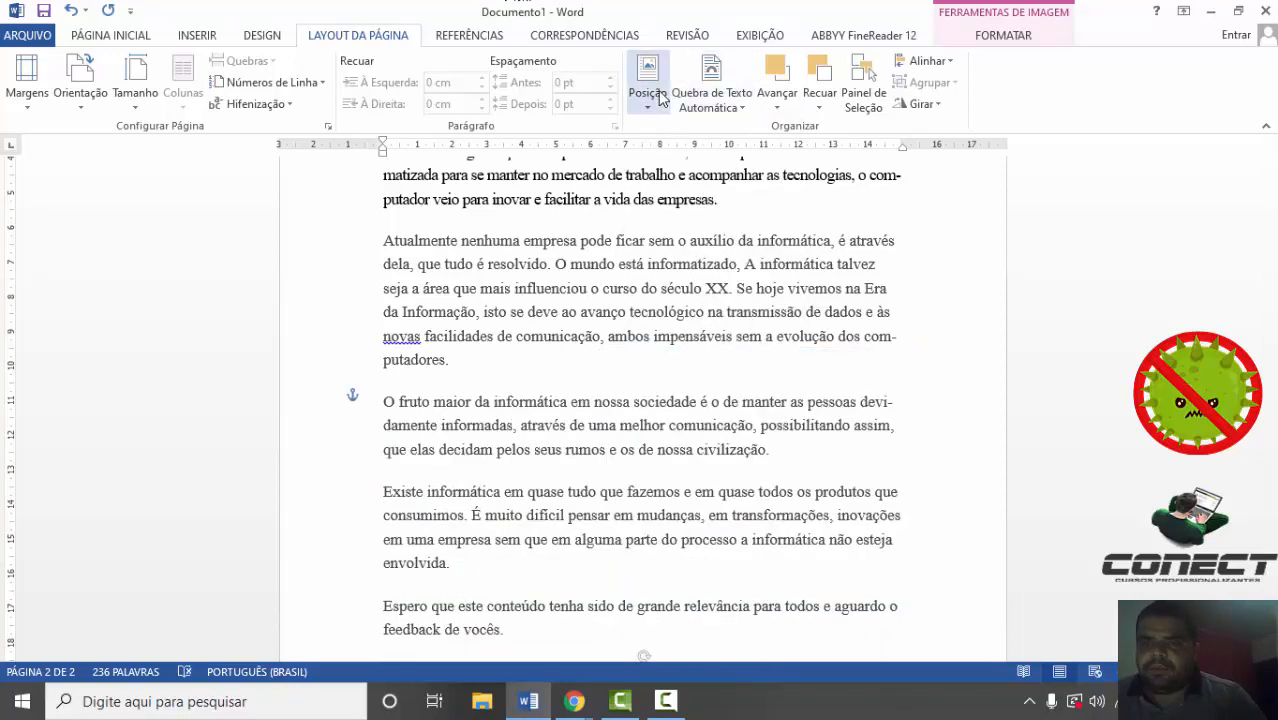
key("ctrl+o")
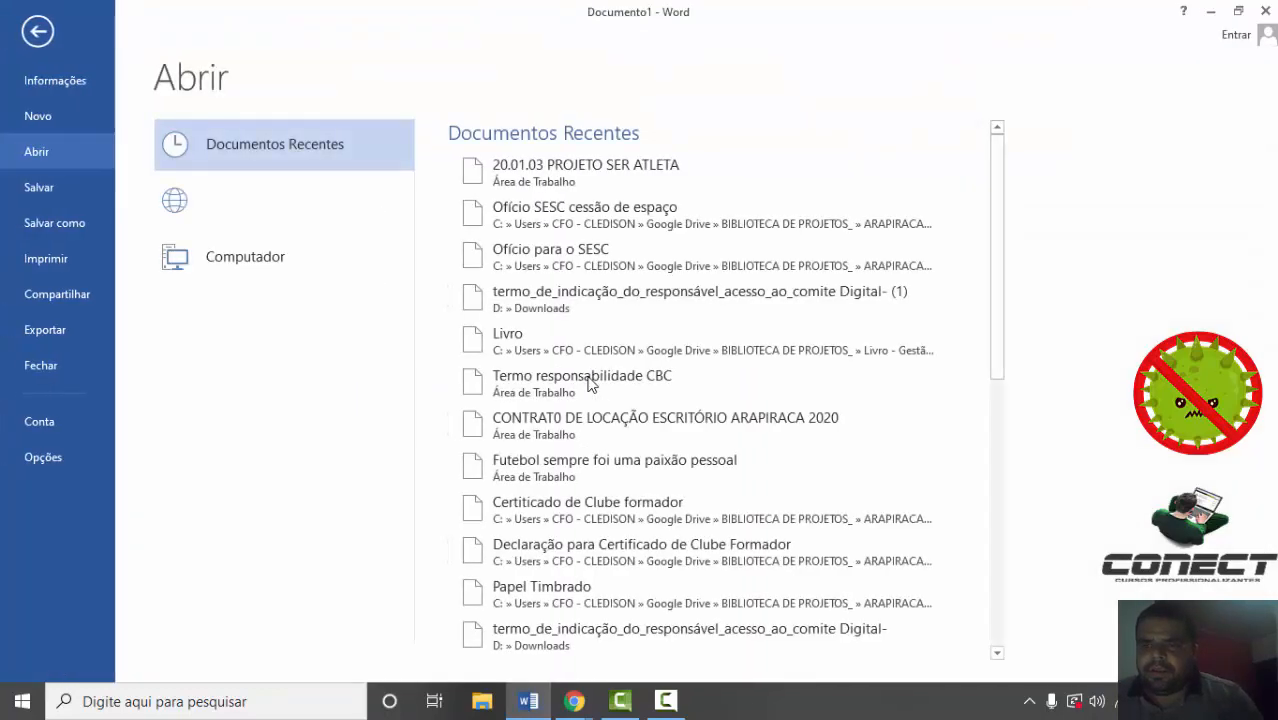
key("Escape")
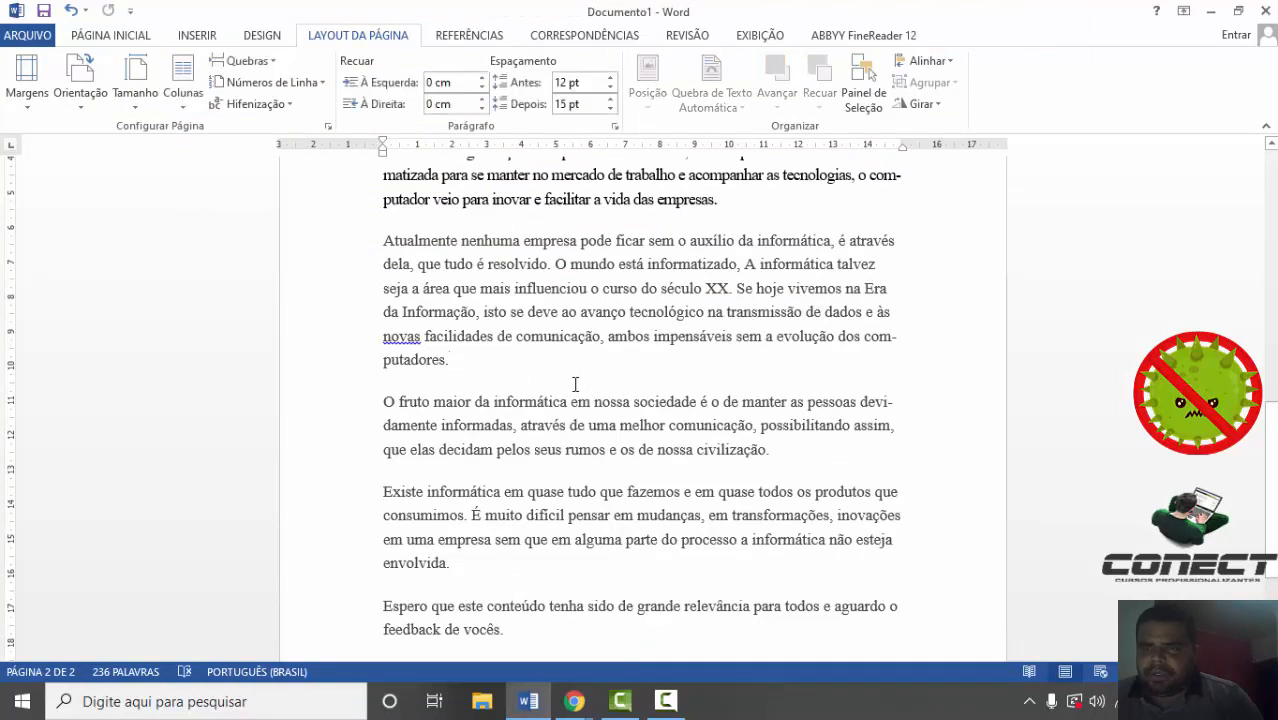
key("ctrl+v")
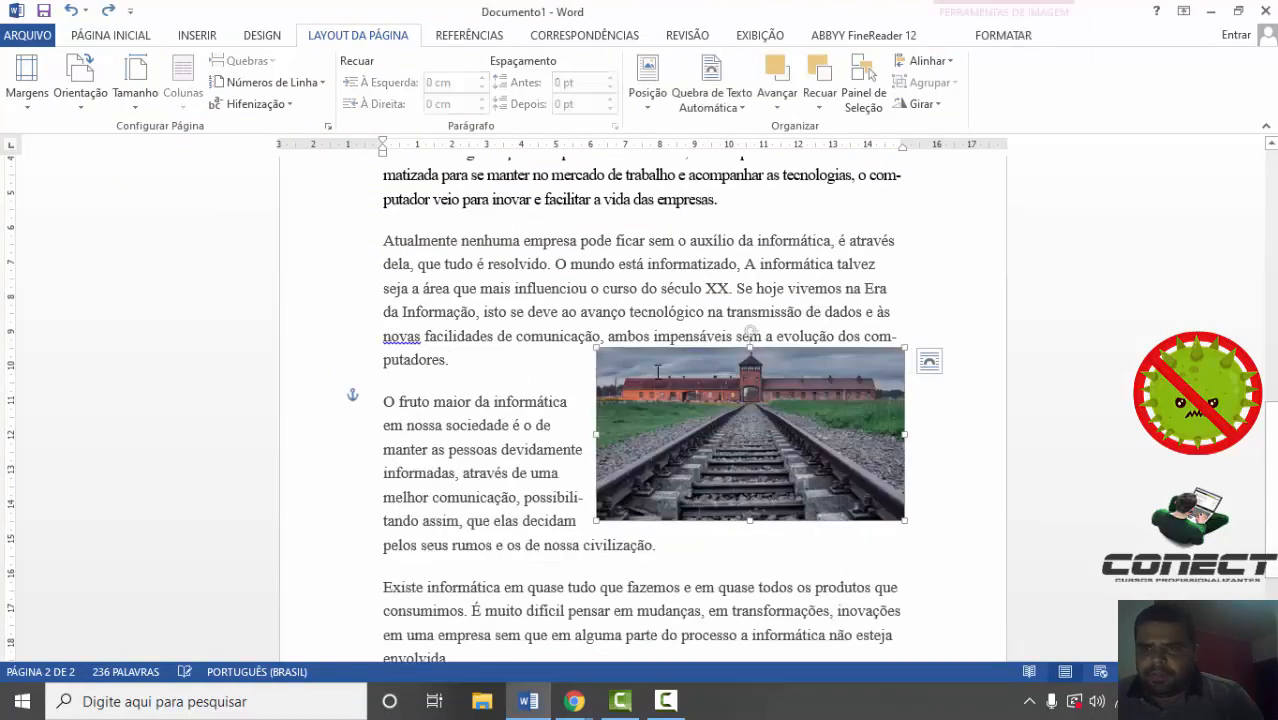
- Cycle the railway picture's position through middle center and top center with text wrapping, ending with it in line with the text
left_click(648, 75)
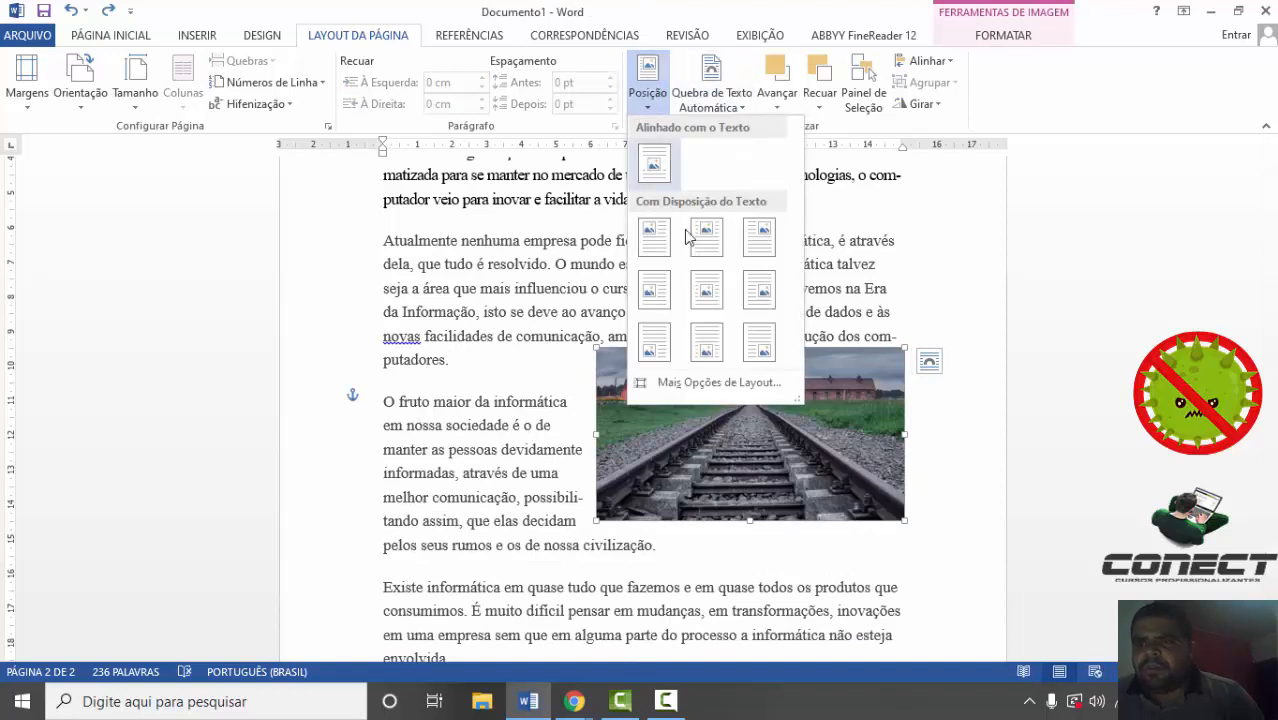
left_click(706, 290)
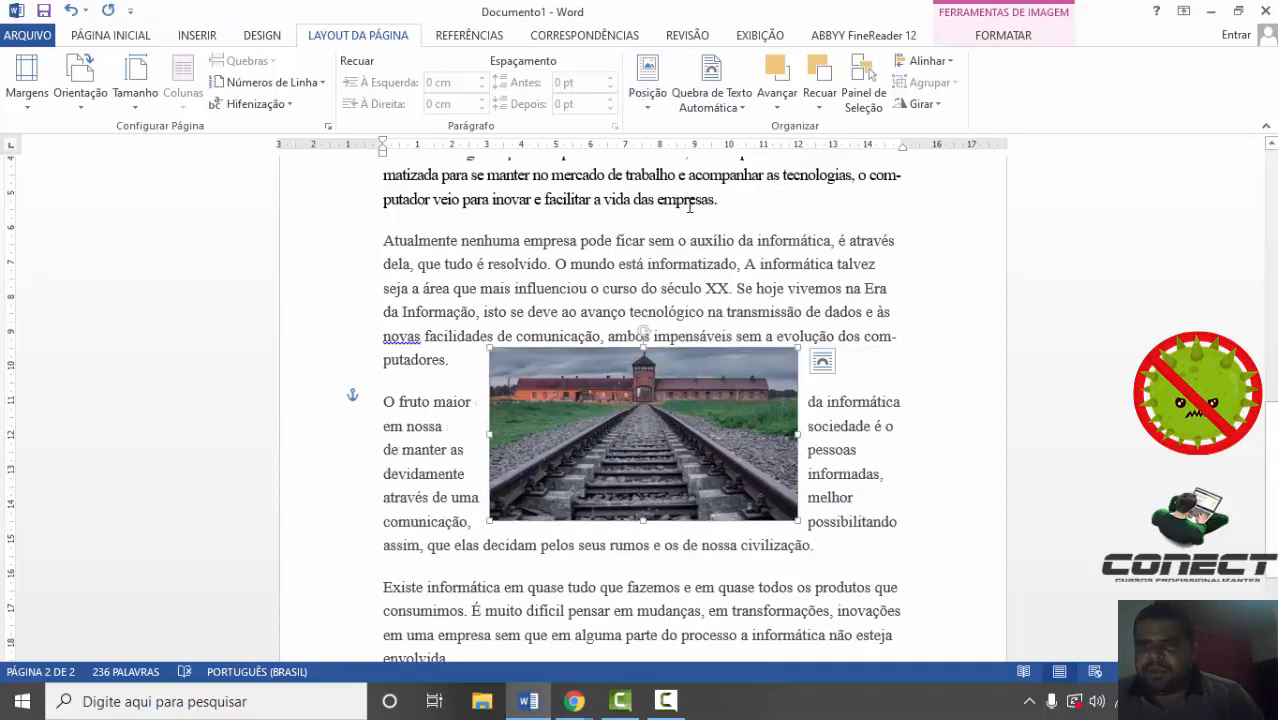
left_click(648, 75)
left_click(710, 248)
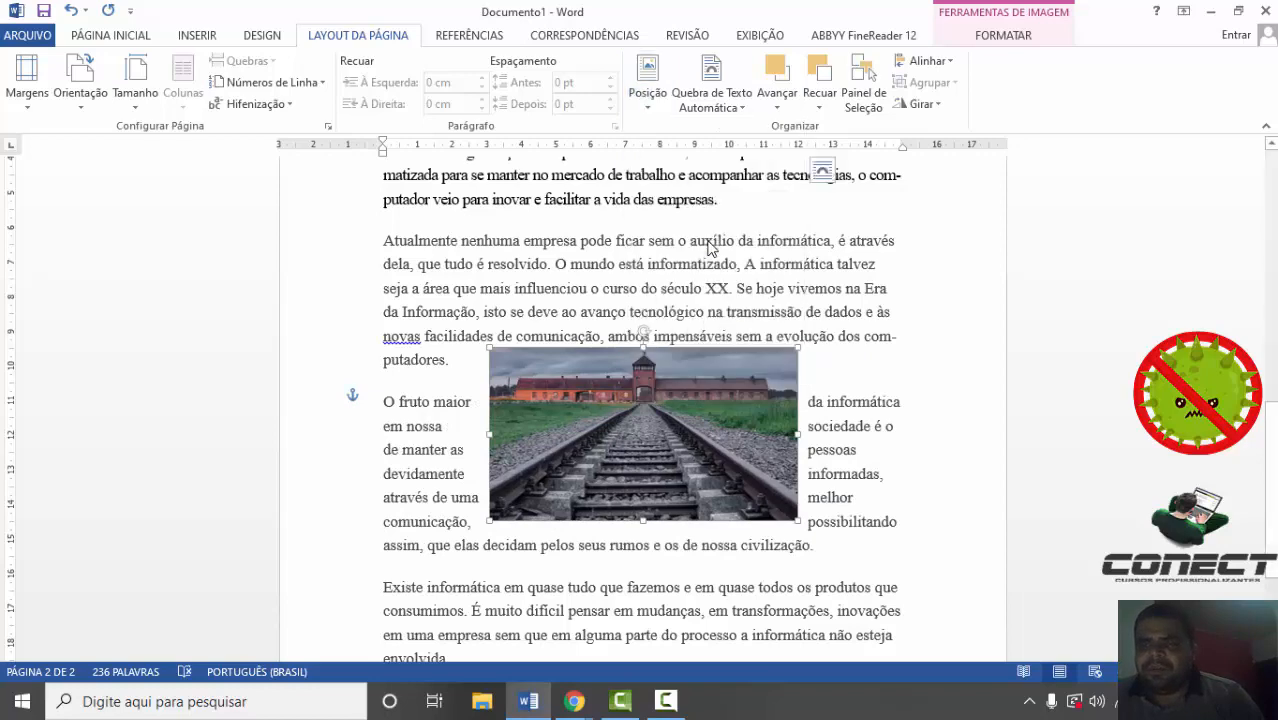
left_click(652, 92)
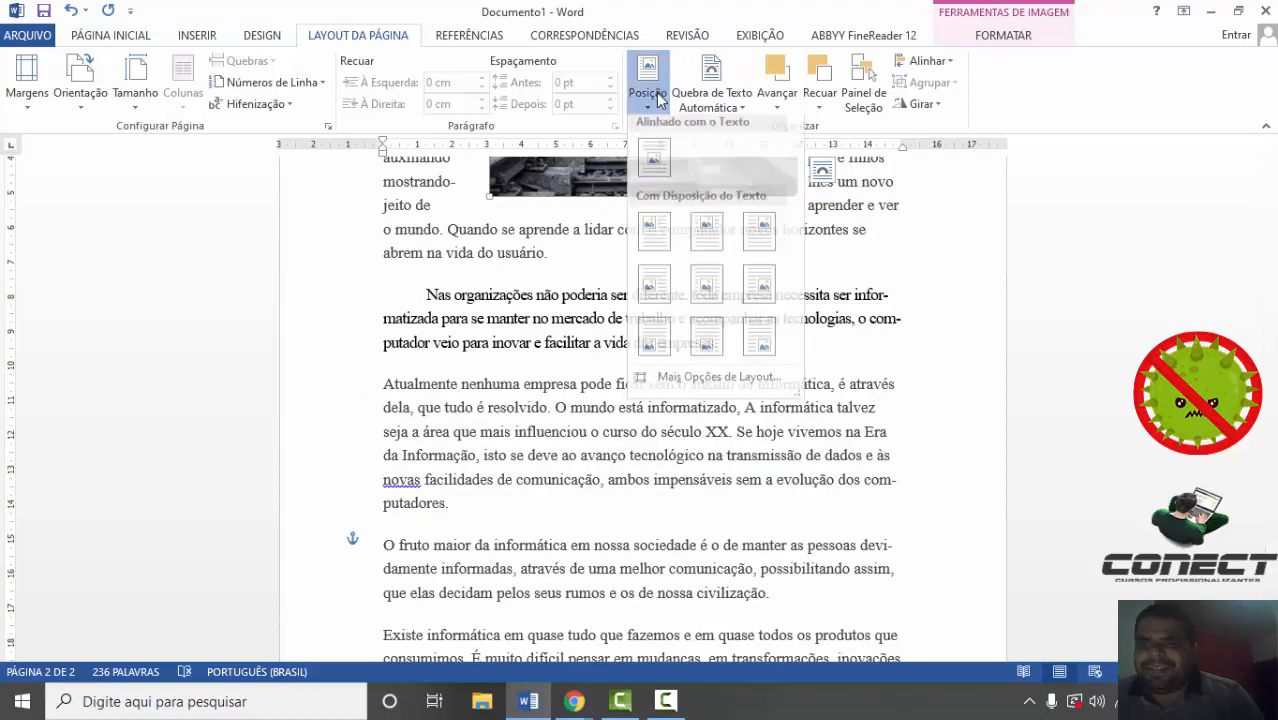
left_click(640, 154)
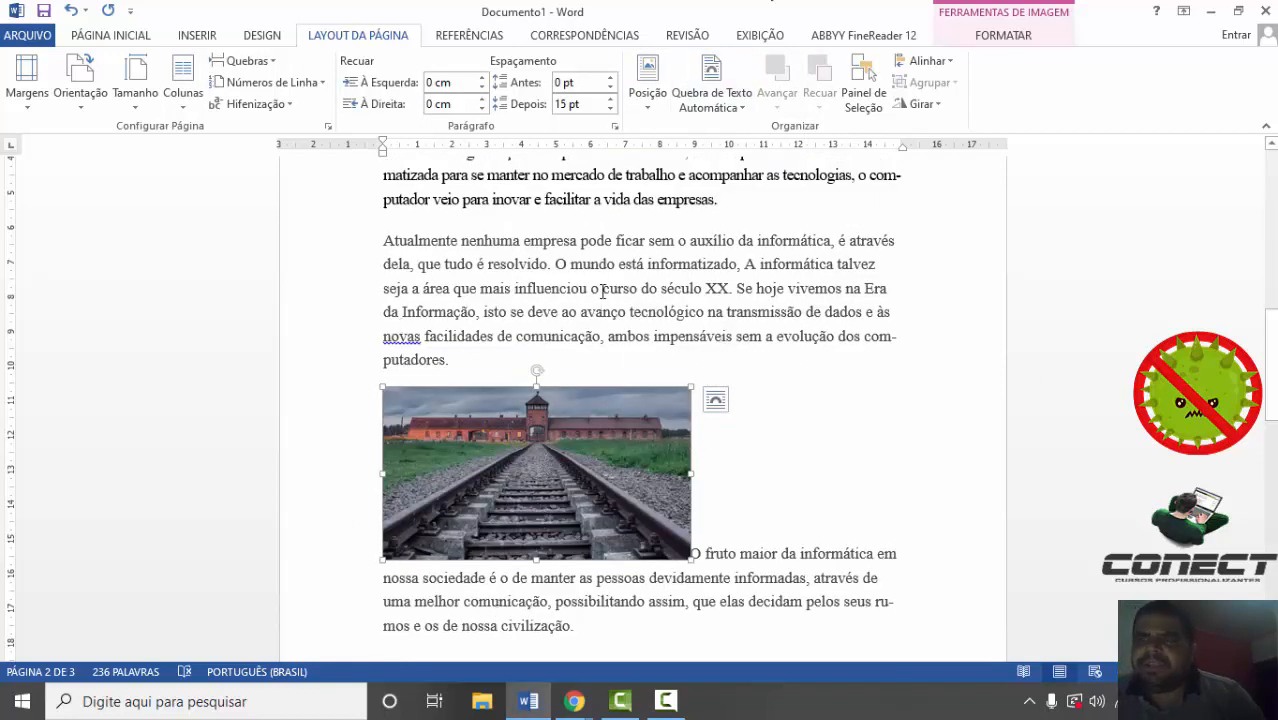
- Set the railway picture's text wrapping to Atrás do texto and enlarge it to about 14.5 cm wide
left_click(711, 112)
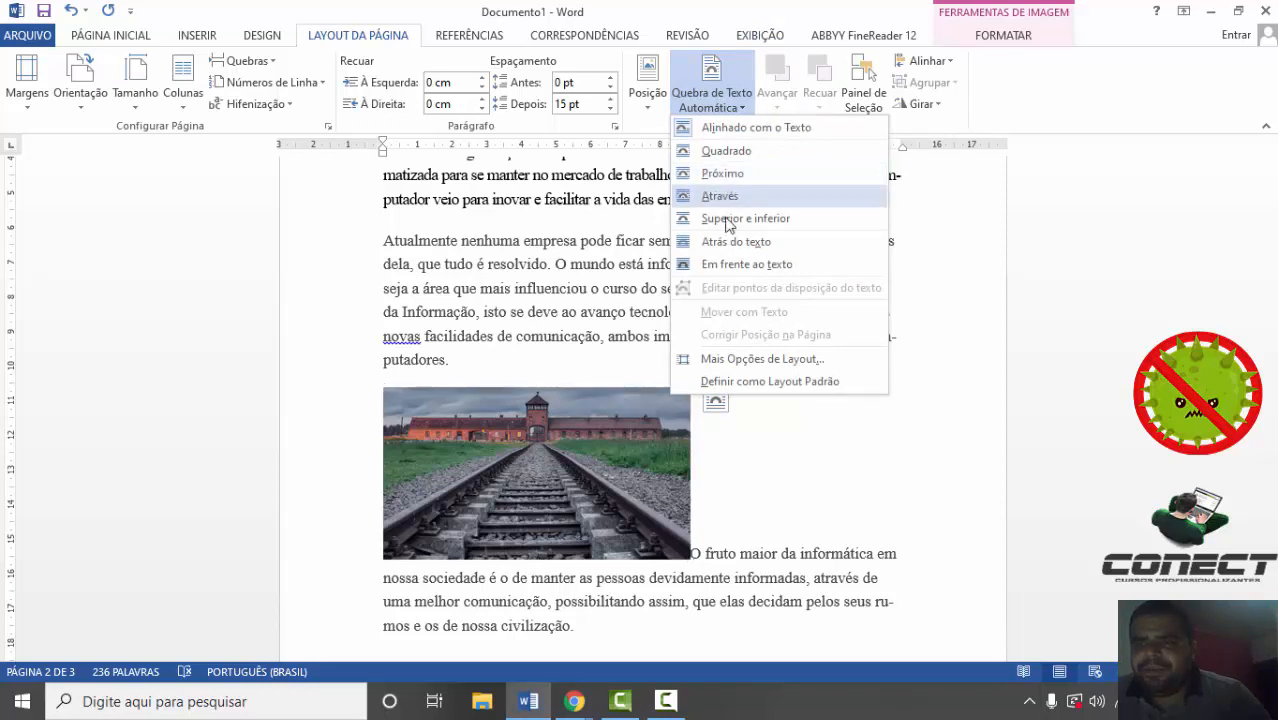
left_click(728, 247)
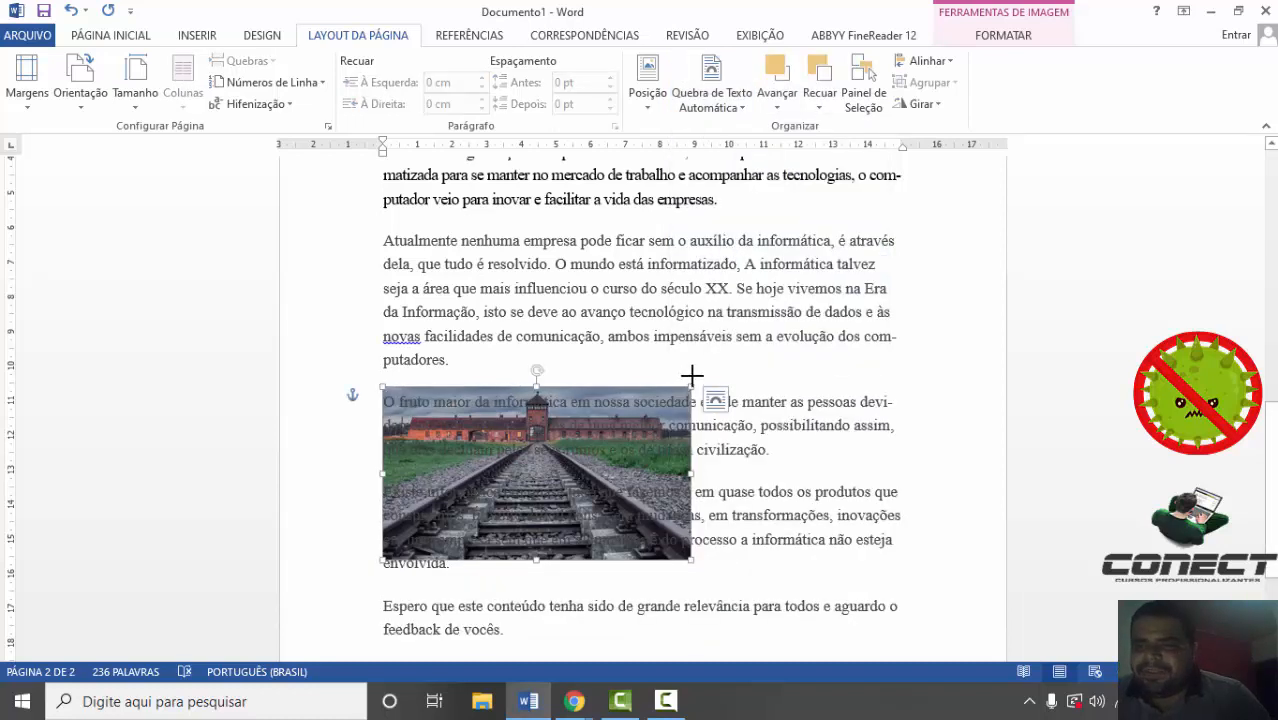
left_click_drag(692, 375, 664, 373)
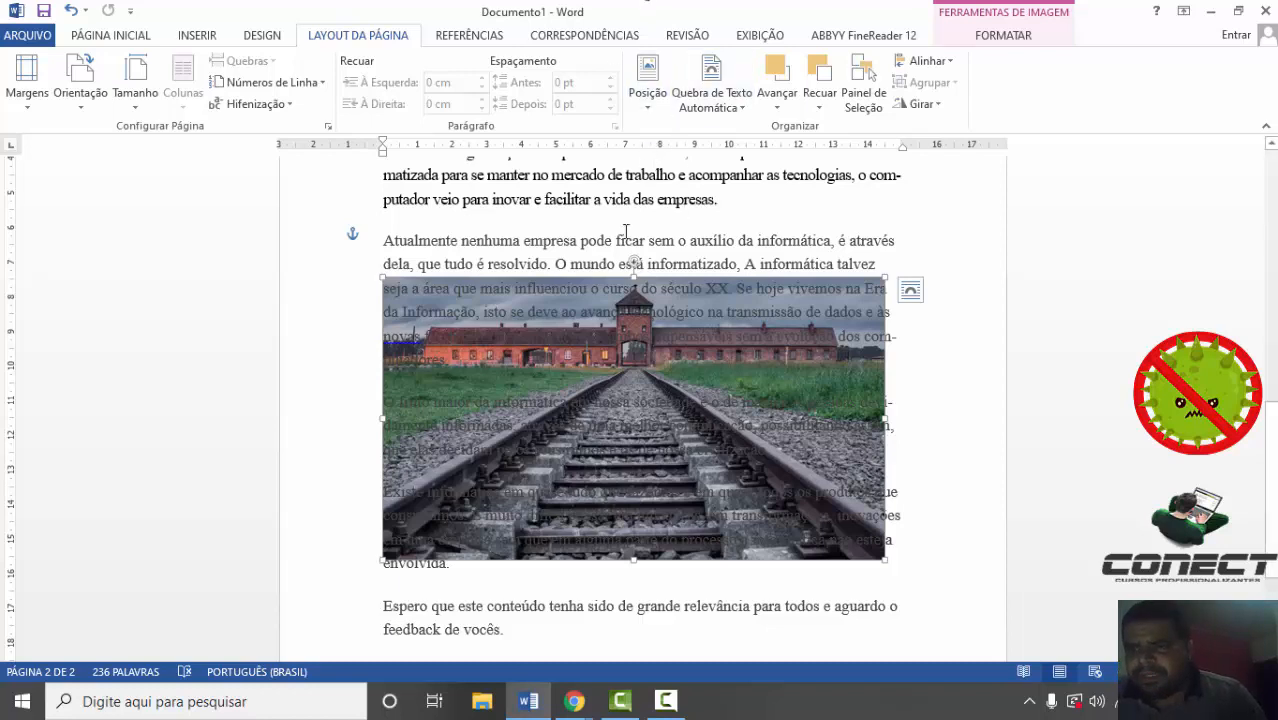
- Apply Próximo text wrapping to the enlarged railway picture and switch it to Alinhado com o Texto
left_click(711, 96)
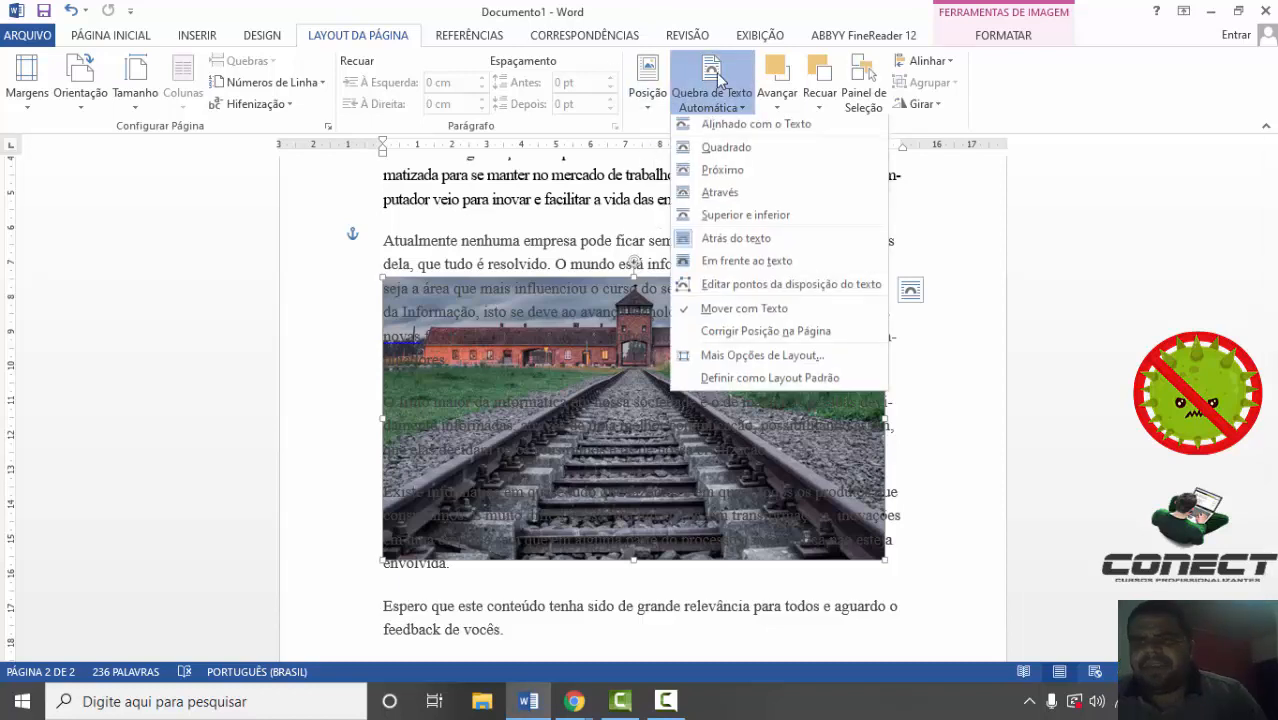
left_click(718, 174)
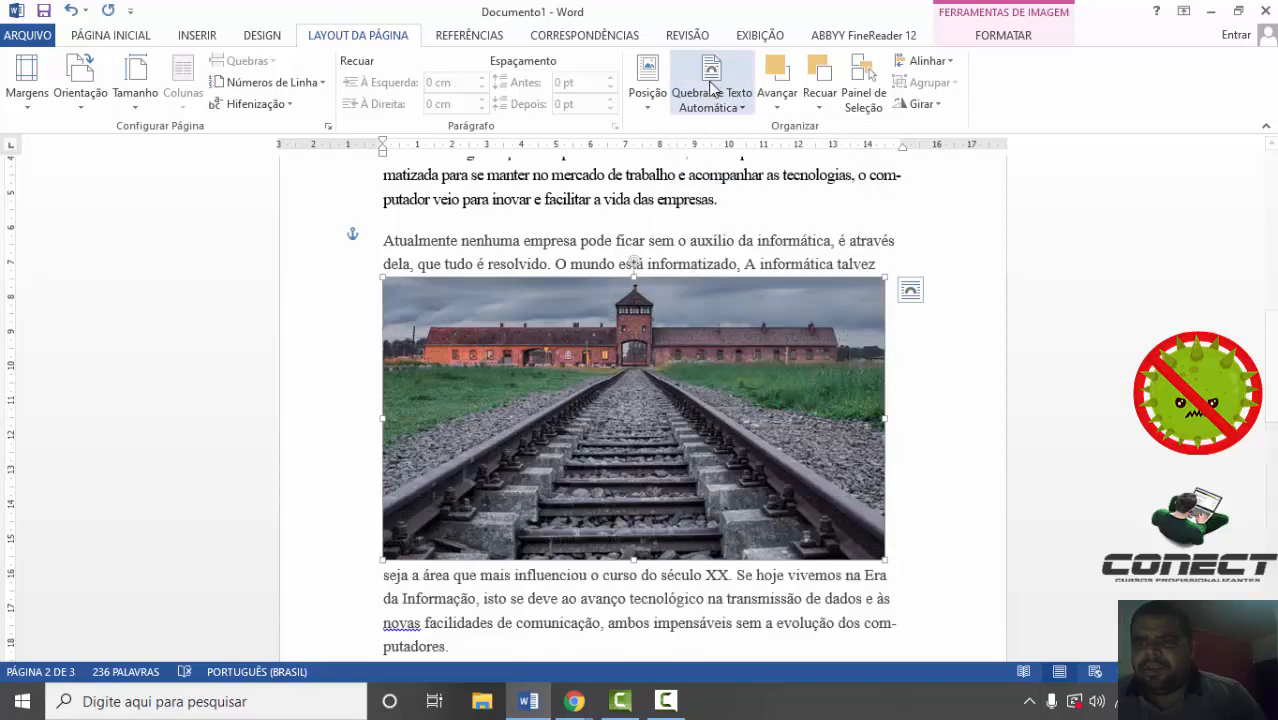
left_click(711, 96)
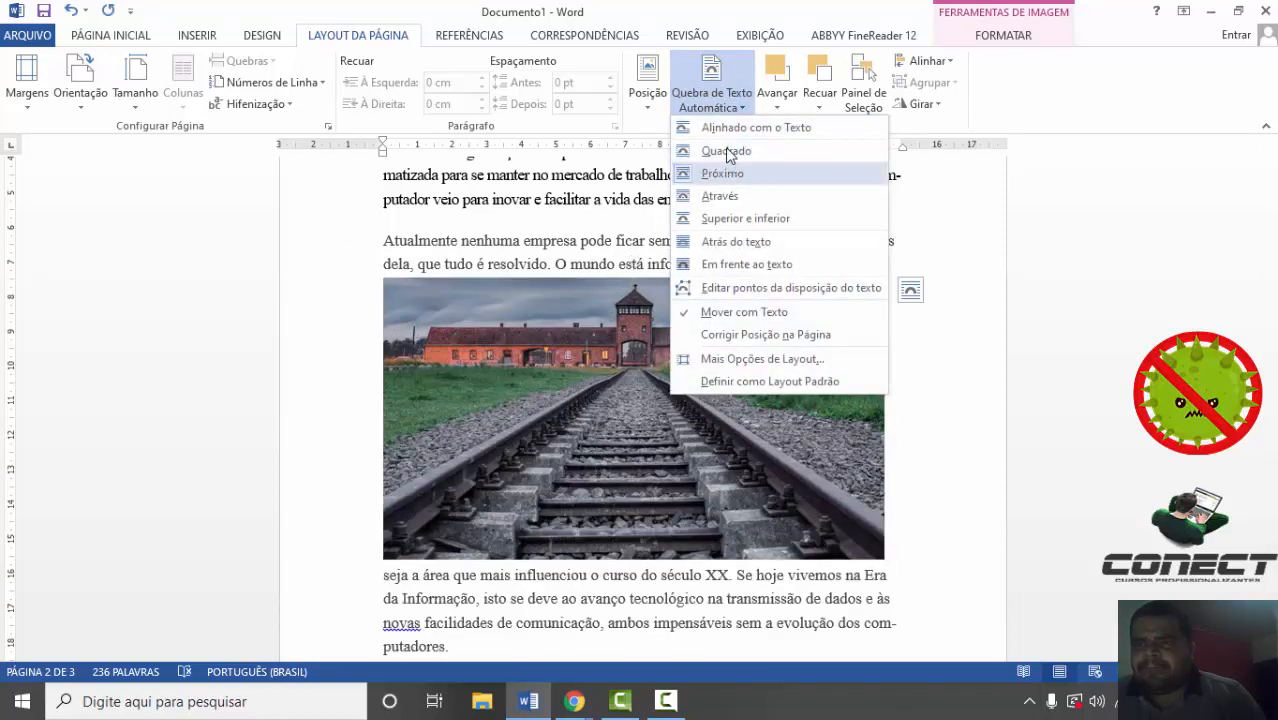
left_click(732, 128)
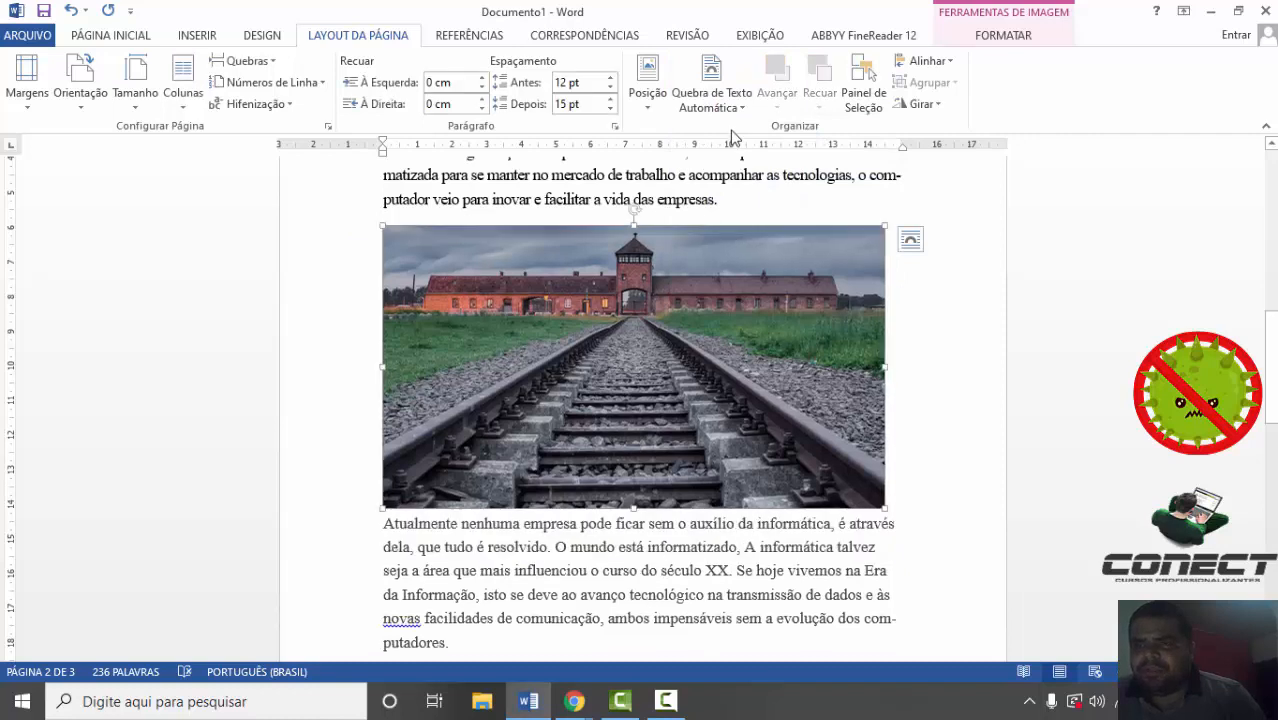
- Try the Em frente ao texto wrapping on the railway picture and undo it
left_click(695, 76)
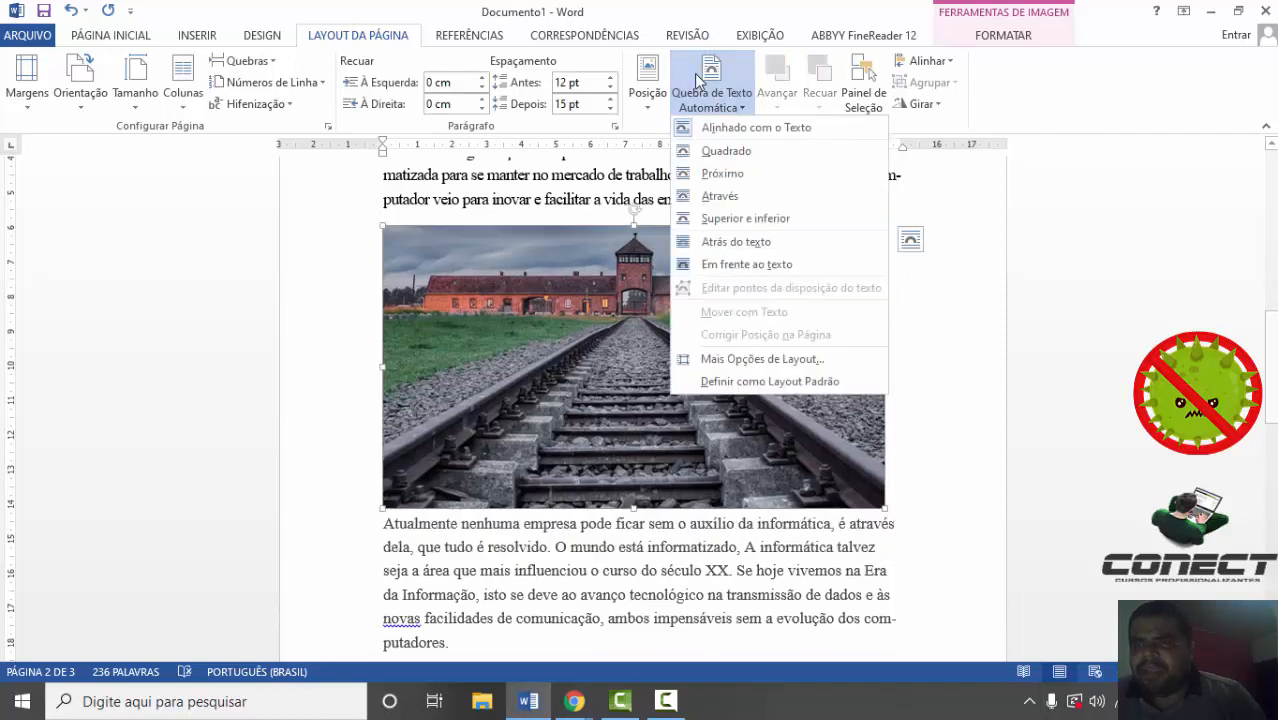
left_click(733, 268)
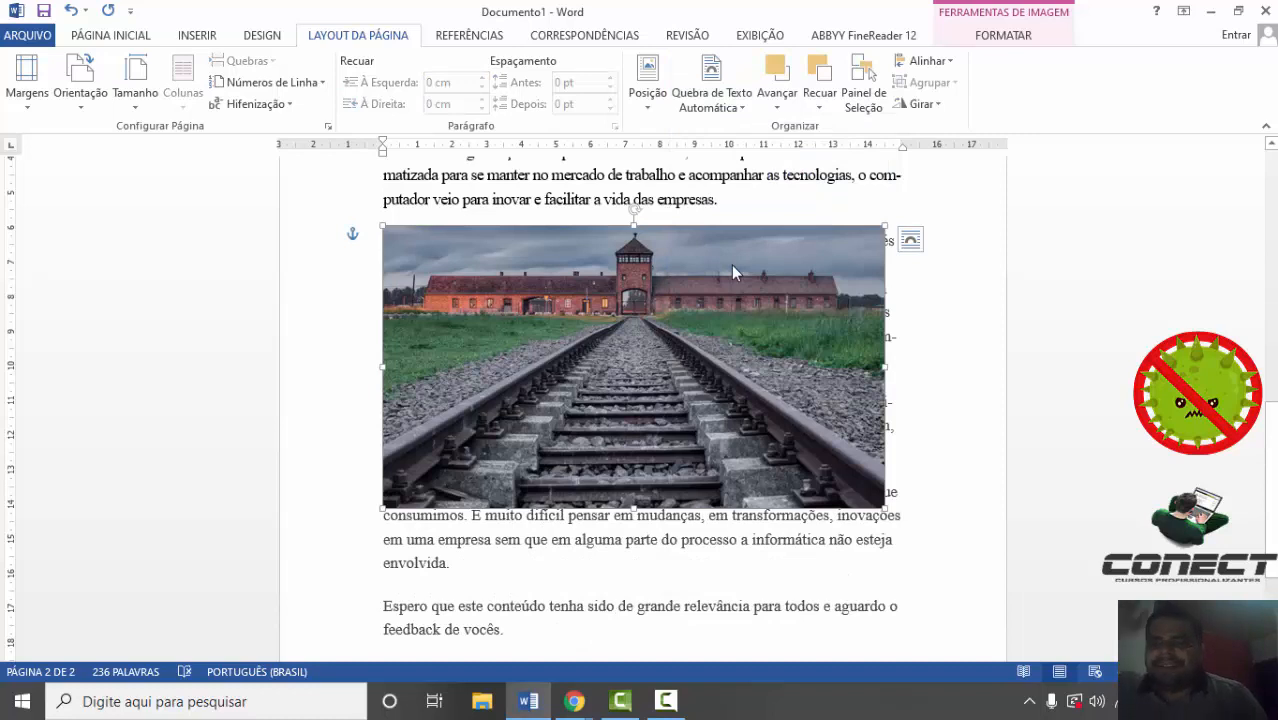
key("ctrl+z")
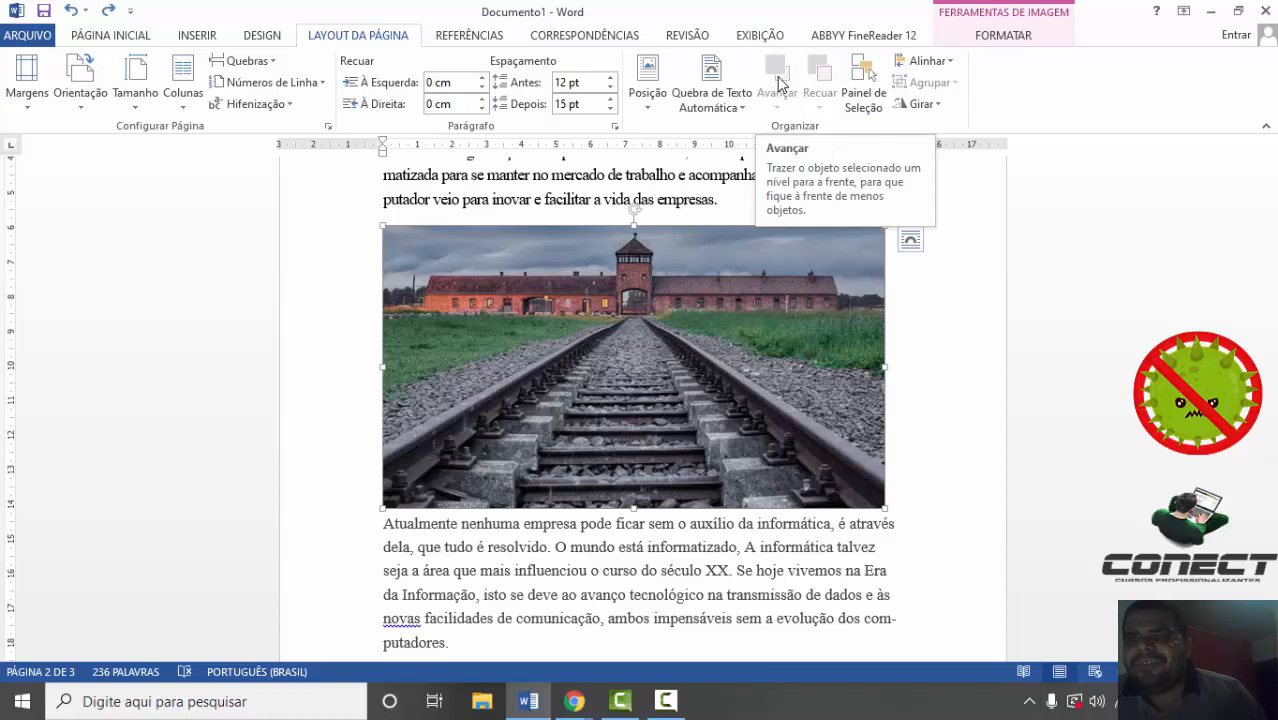
- Insert the dark picture of the gate and bare tree from the Imagens folder right after the railway picture
left_click(896, 330)
left_click(211, 34)
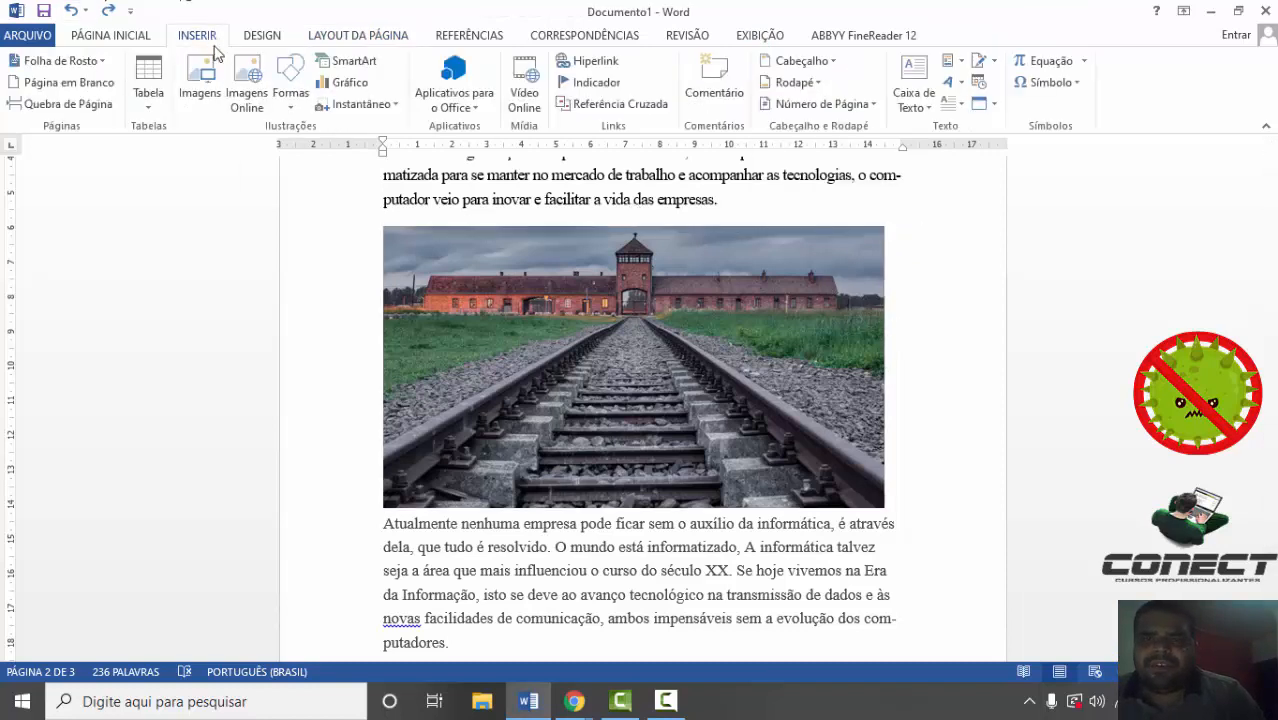
left_click(212, 72)
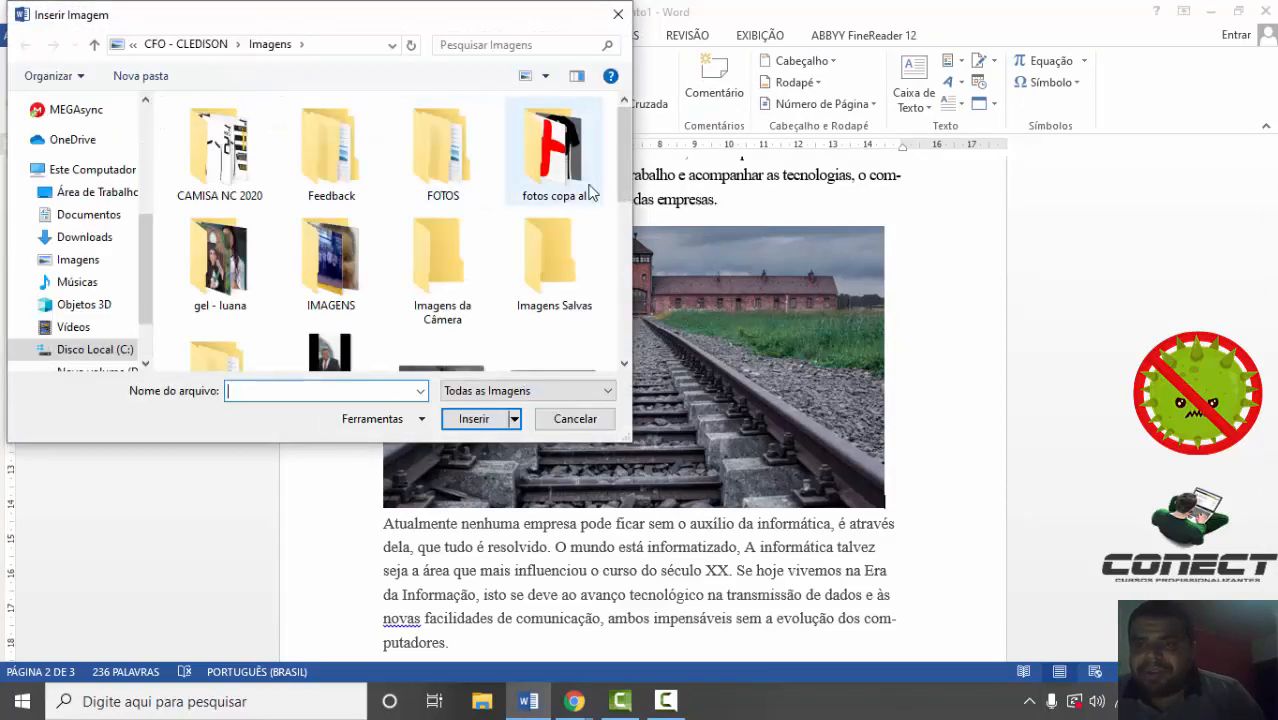
left_click_drag(623, 180, 625, 241)
double_click(485, 263)
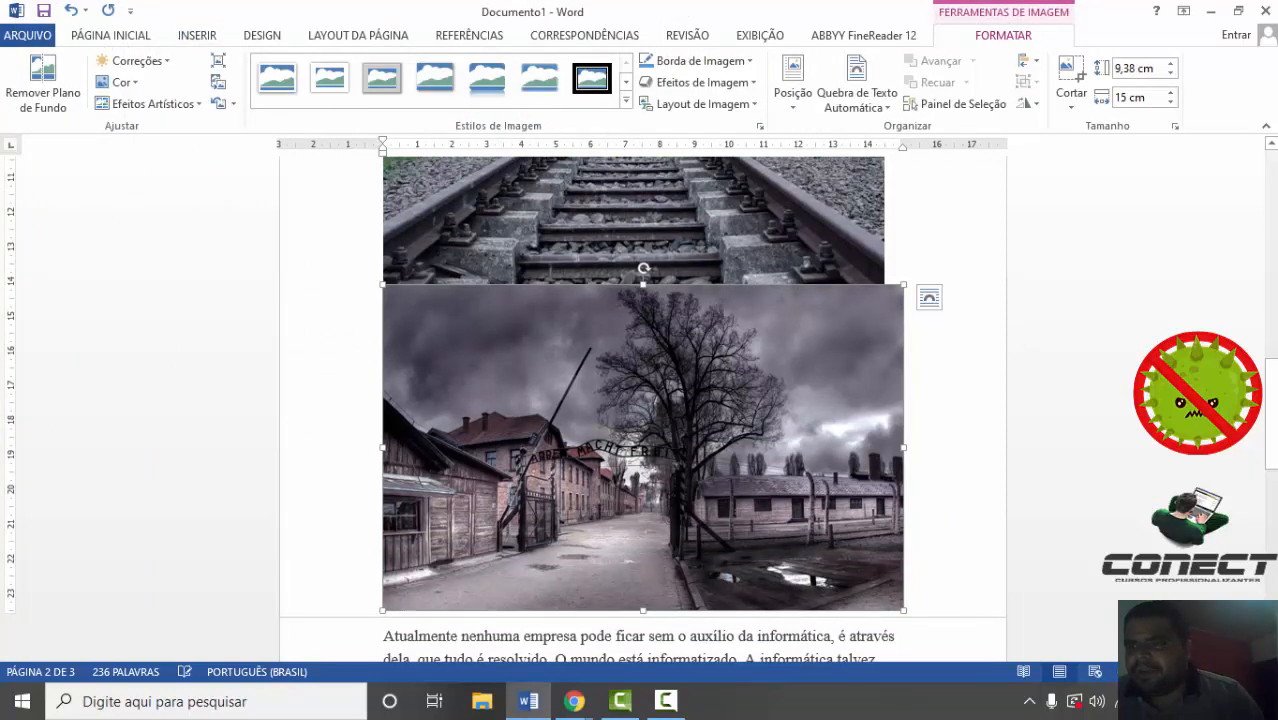
- Move the gate picture above the railway picture
mouse_move(1268, 404)
left_mouse_down()
mouse_move(1271, 360)
mouse_move(1272, 420)
mouse_move(1254, 362)
mouse_move(1272, 383)
left_mouse_up()
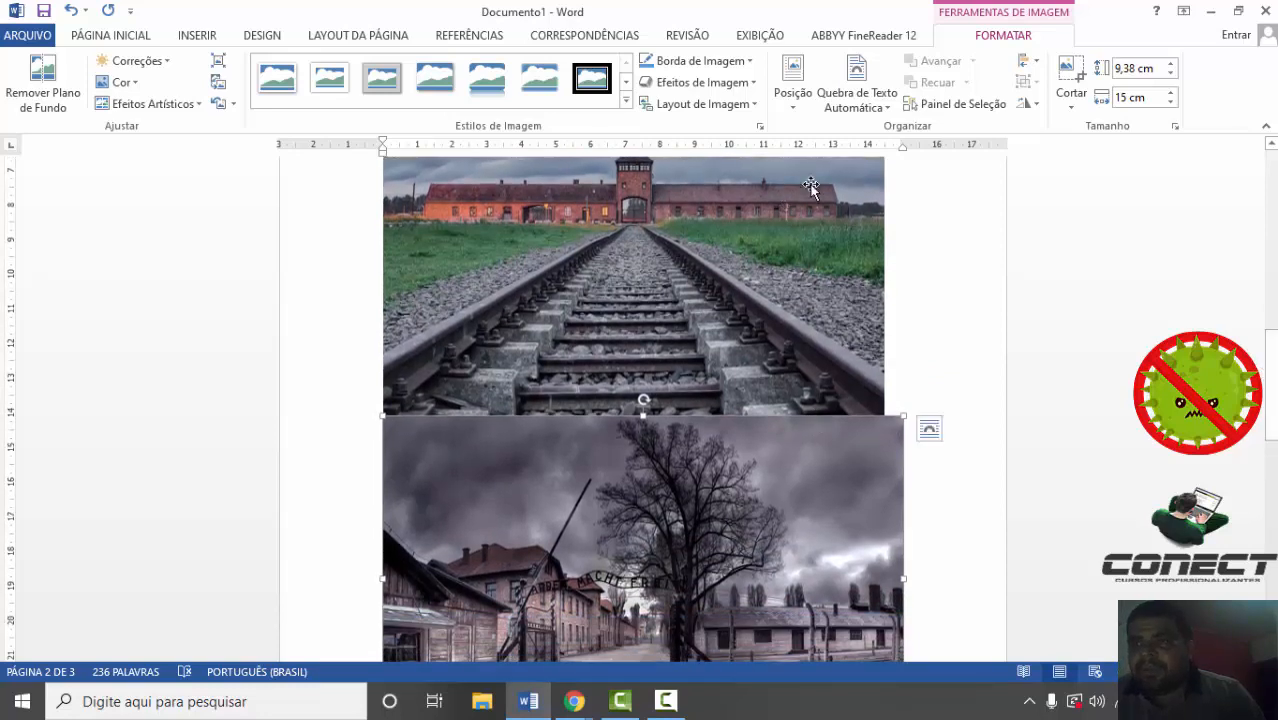
left_click(733, 262)
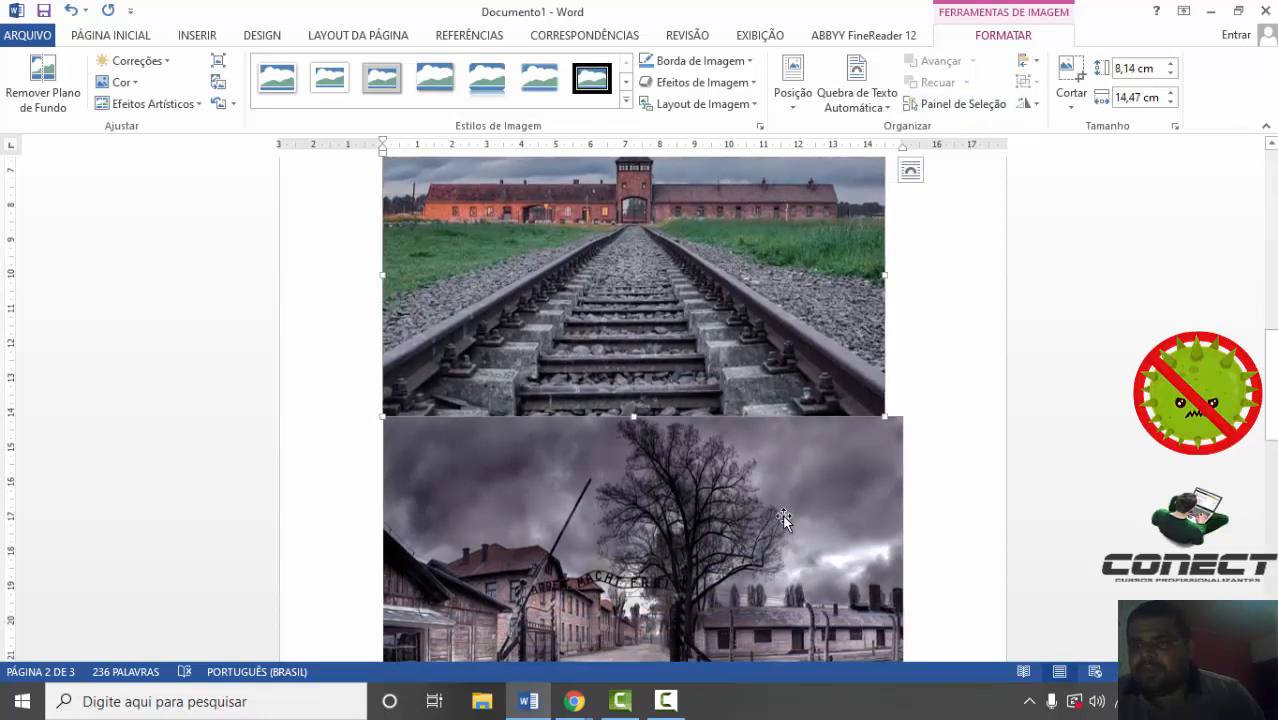
left_click_drag(784, 517, 773, 411)
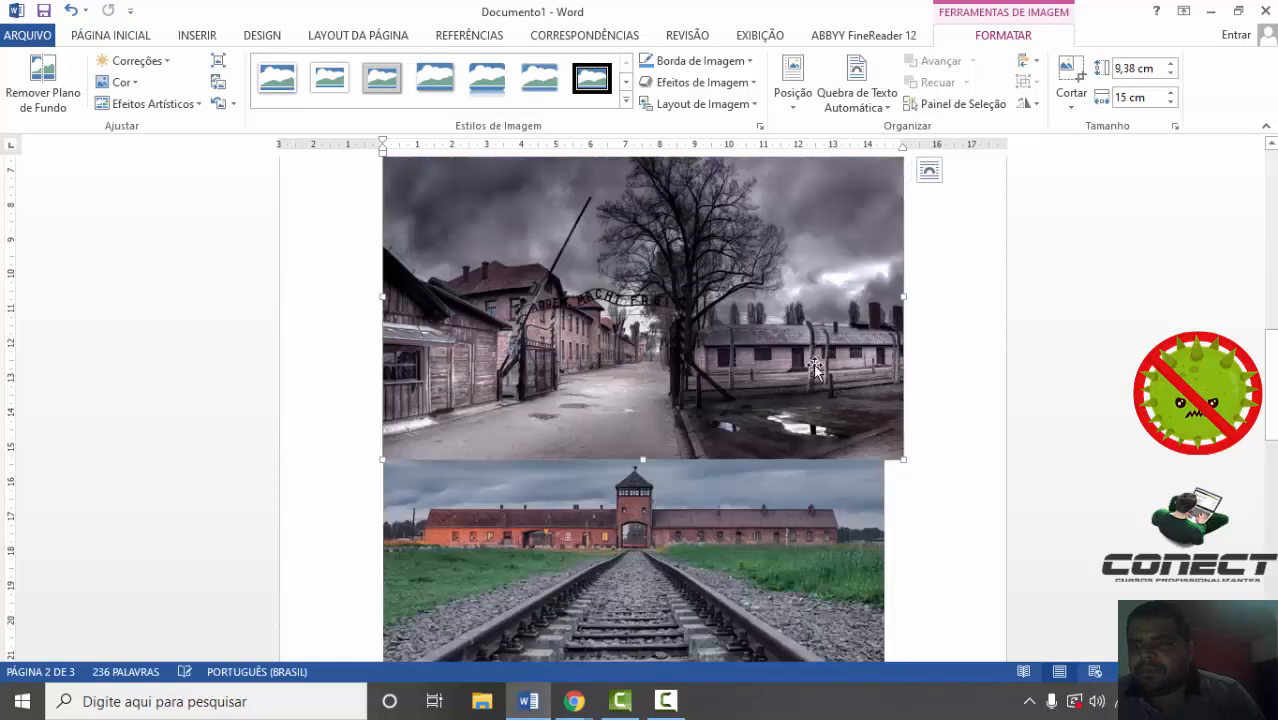
- Try Atrás do texto wrapping with Trazer para a Frente on the gate picture and return it to Alinhado com o Texto
left_click(856, 98)
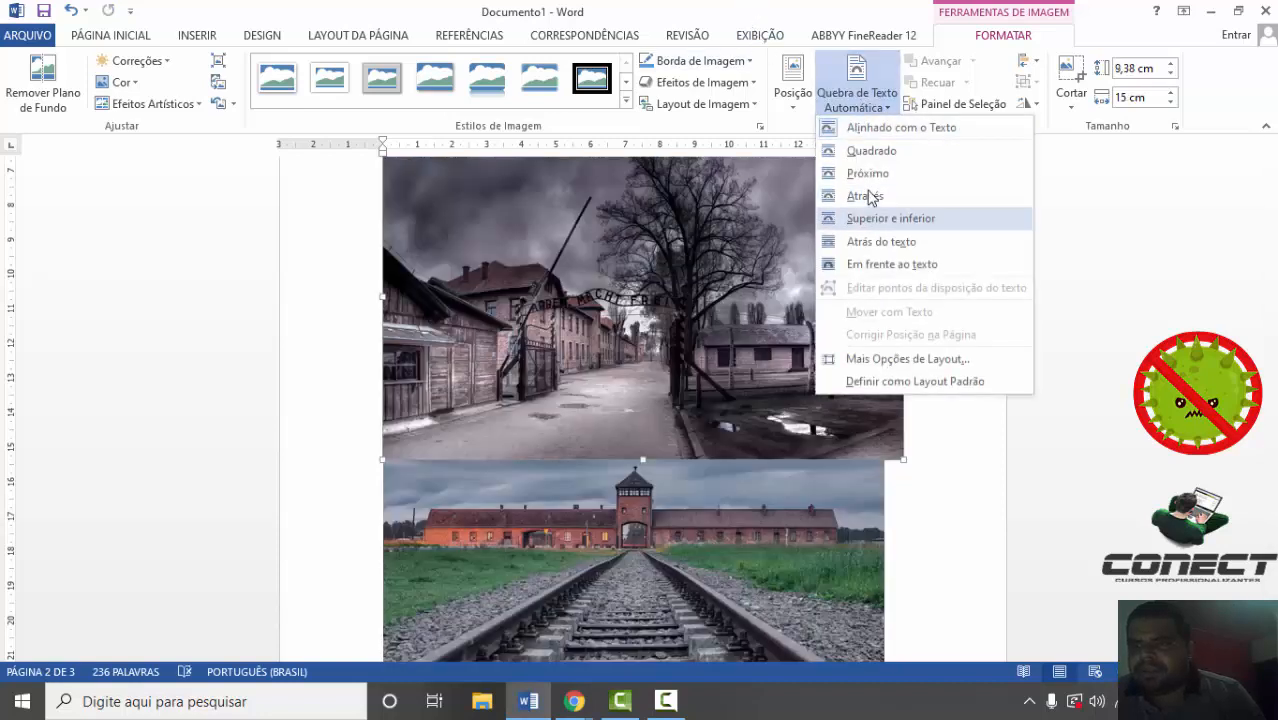
left_click(869, 243)
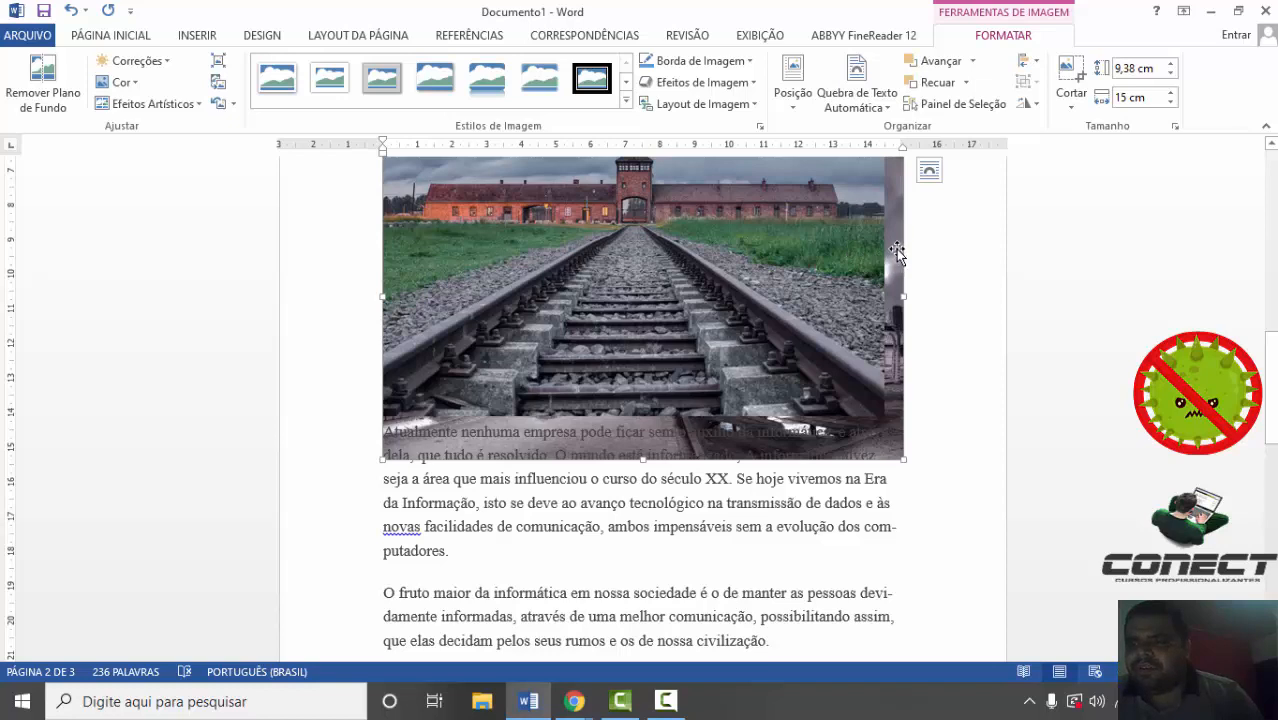
left_click(972, 62)
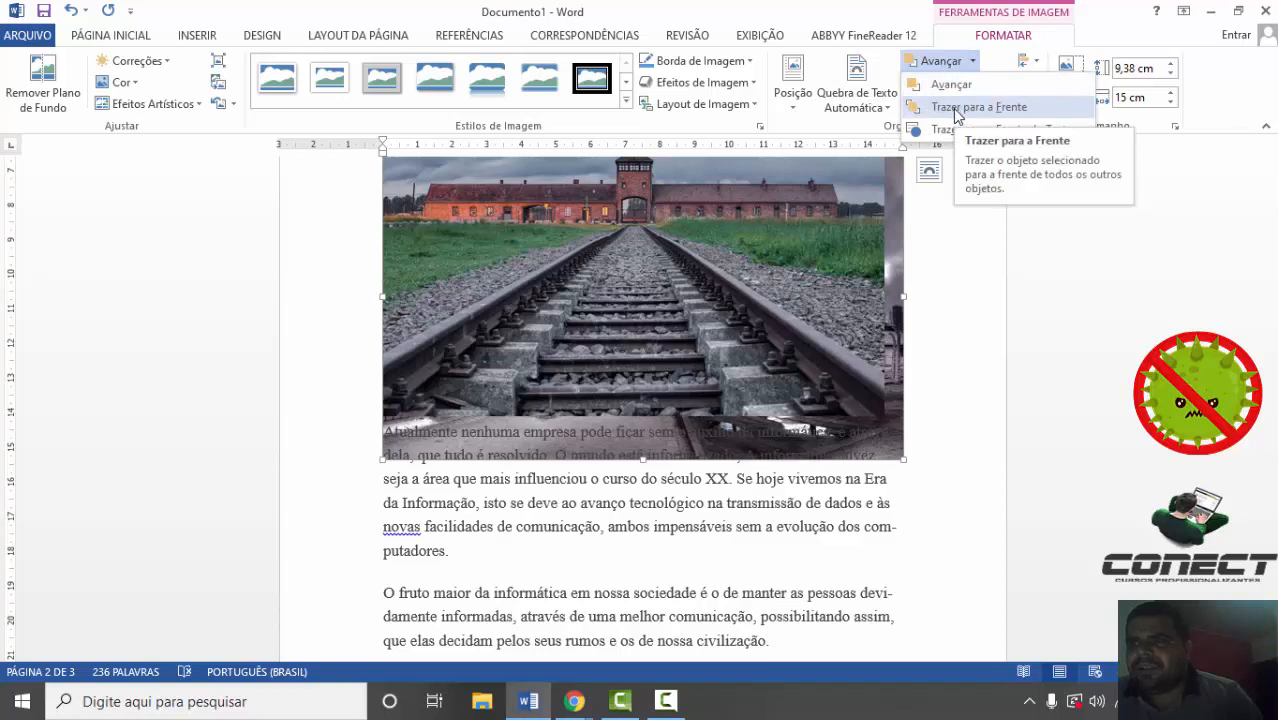
left_click(962, 110)
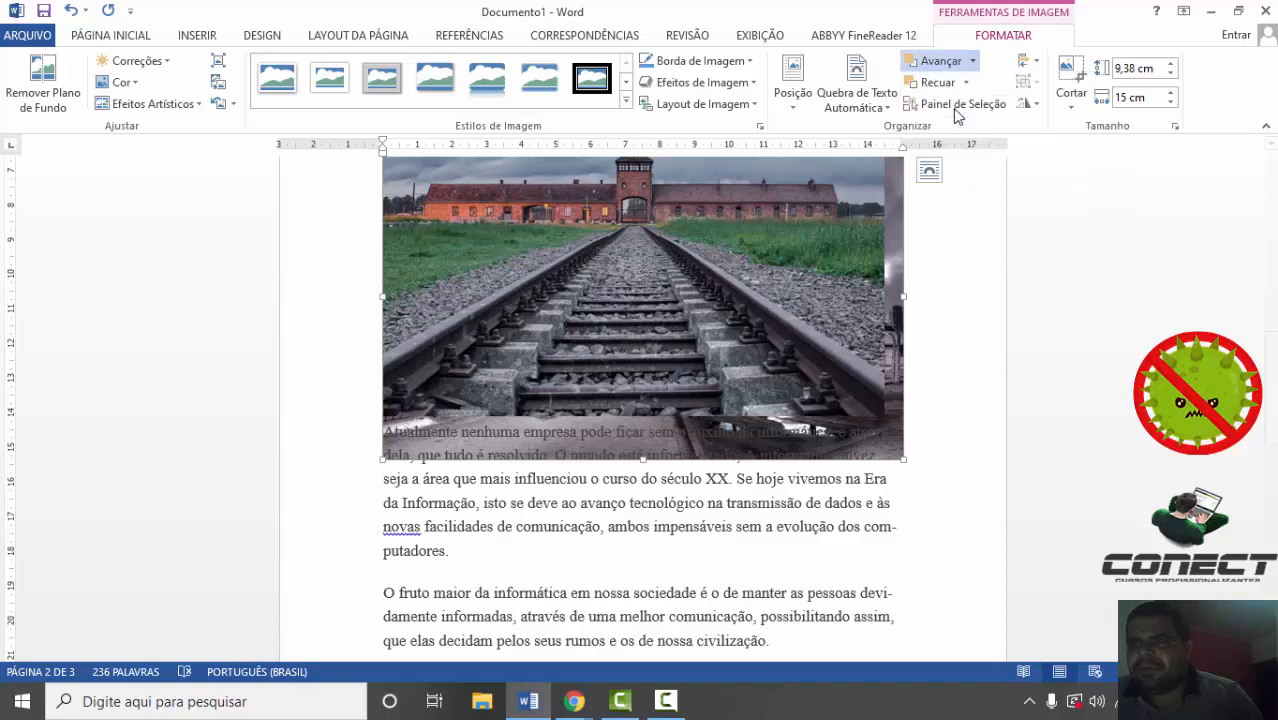
left_click(857, 98)
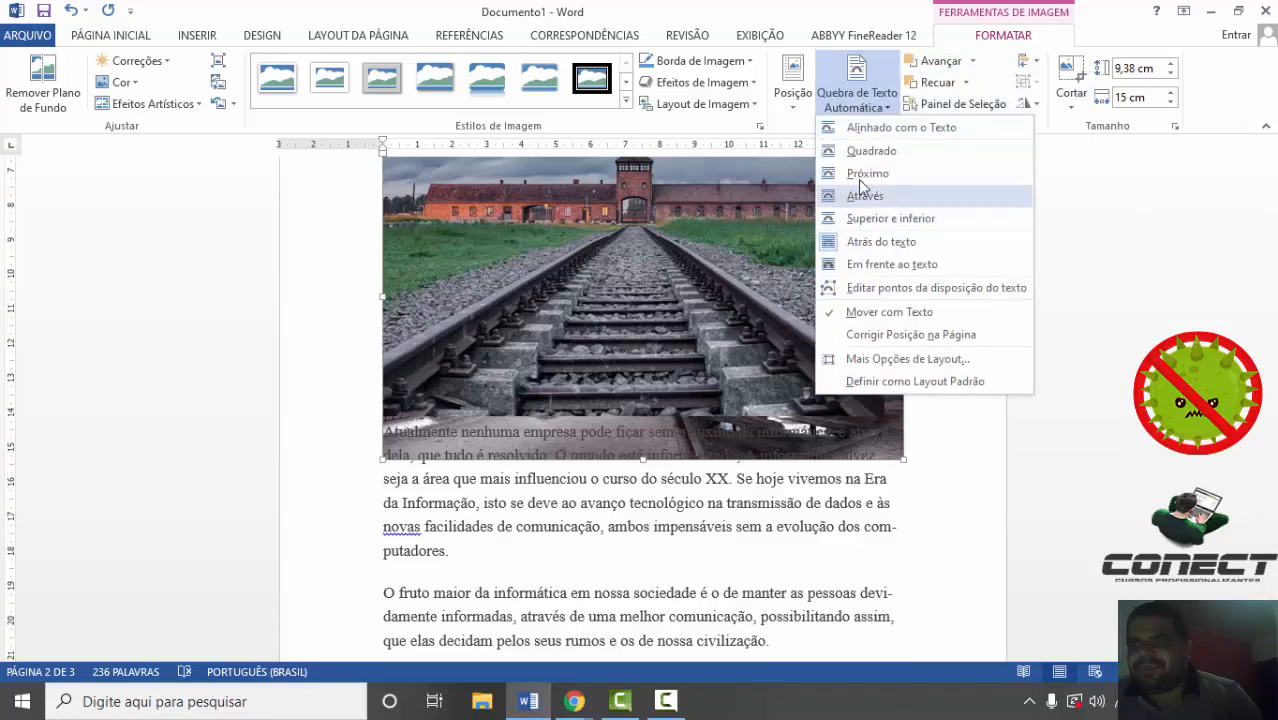
left_click(870, 128)
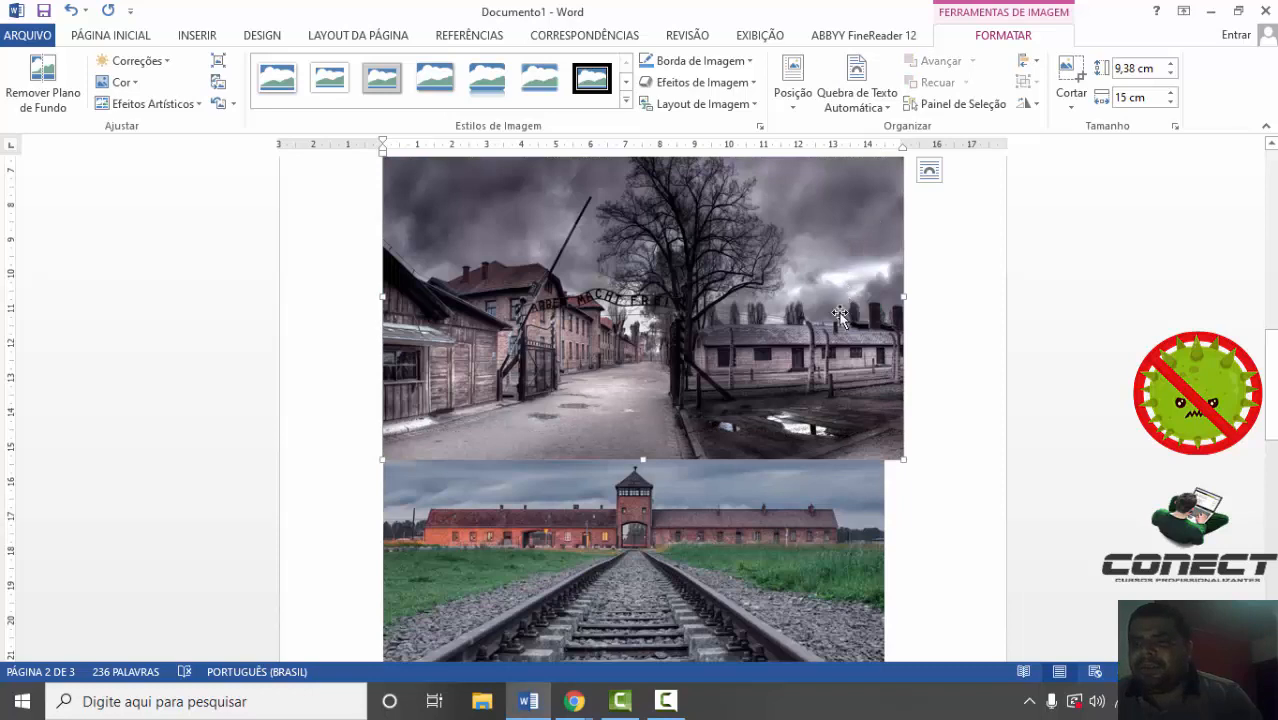
- Move the railway picture above the gate picture and delete both pictures from the document
left_click_drag(803, 511, 816, 416)
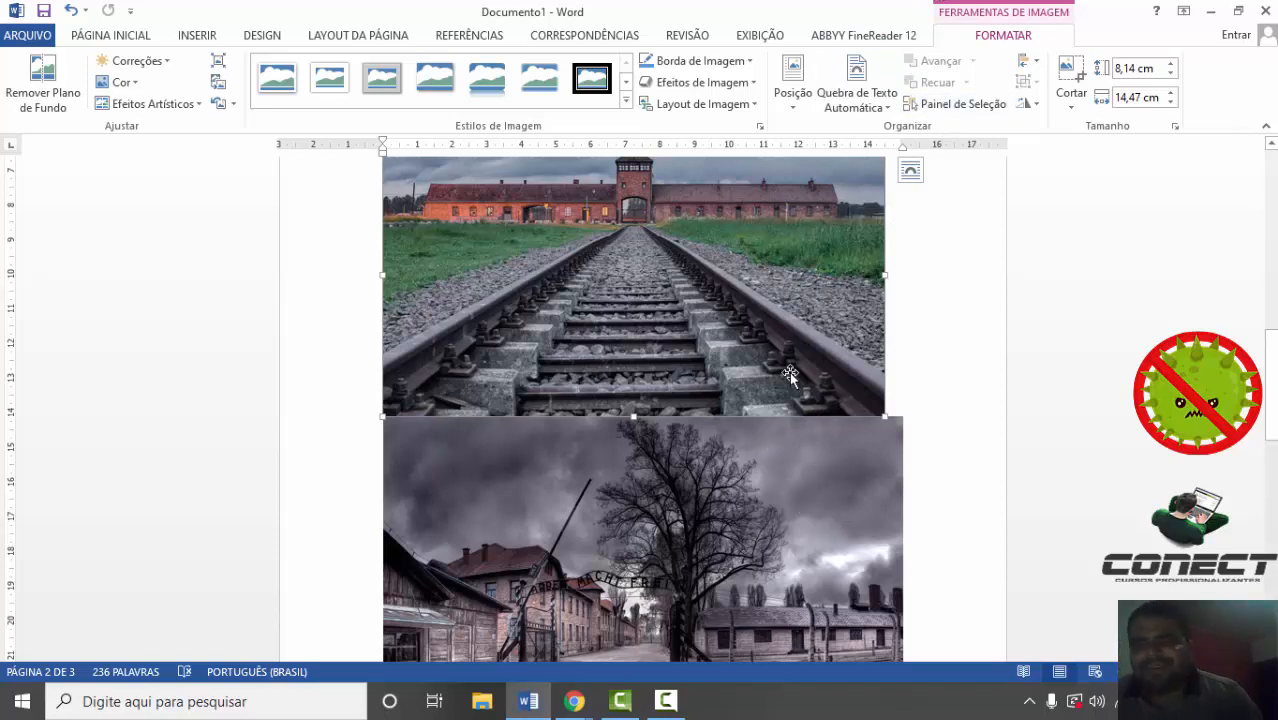
key("Delete")
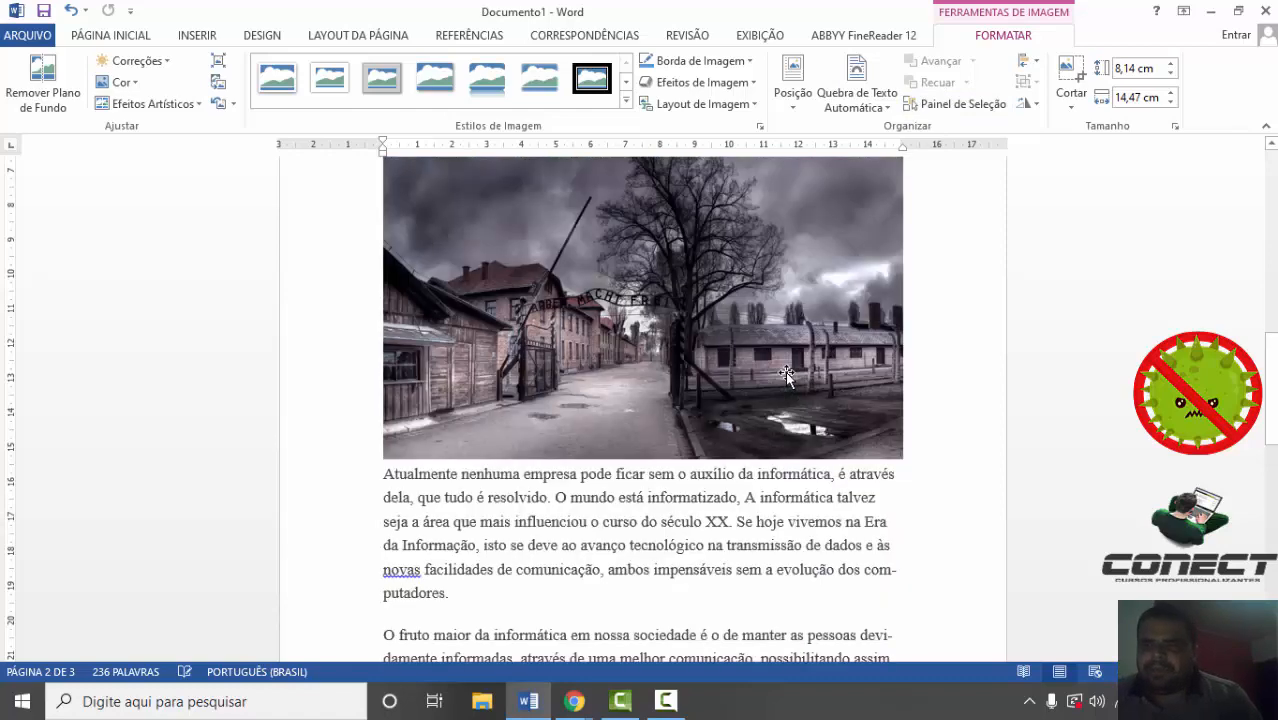
key("Delete")
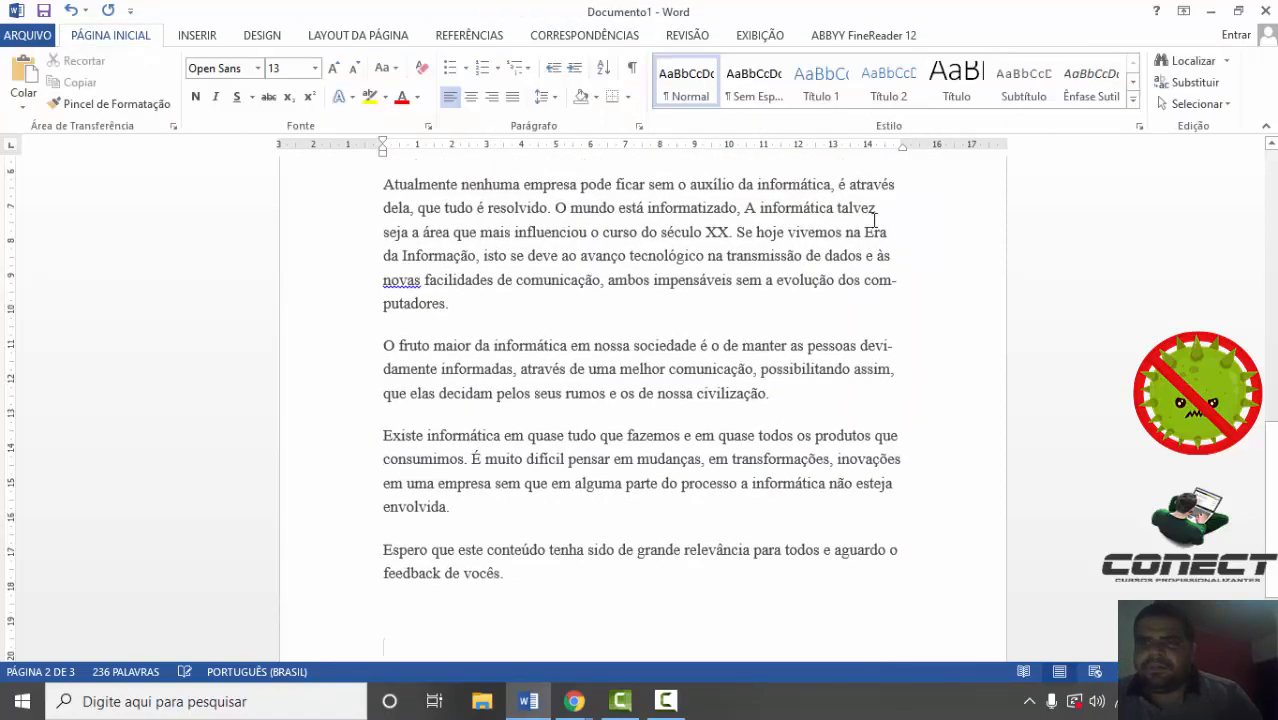
- Open the Painel de Seleção and try it with different text passages selected in the second-page paragraphs
left_click(340, 40)
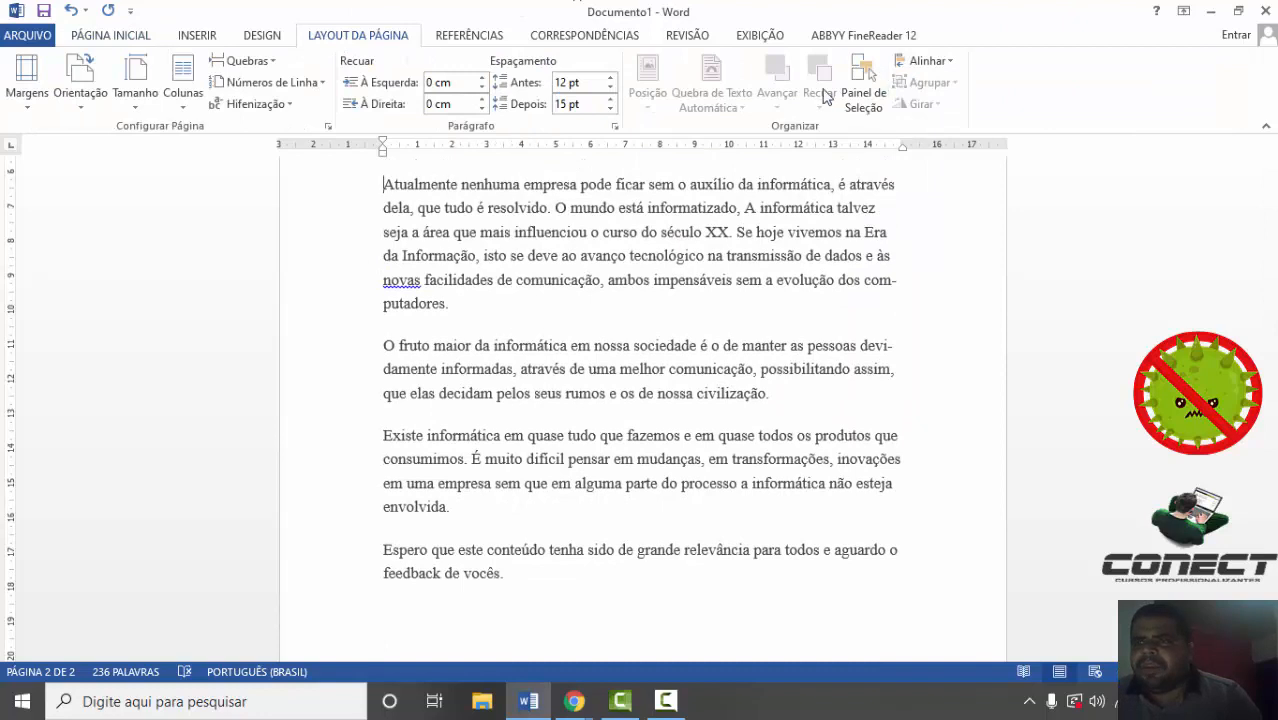
left_click(857, 98)
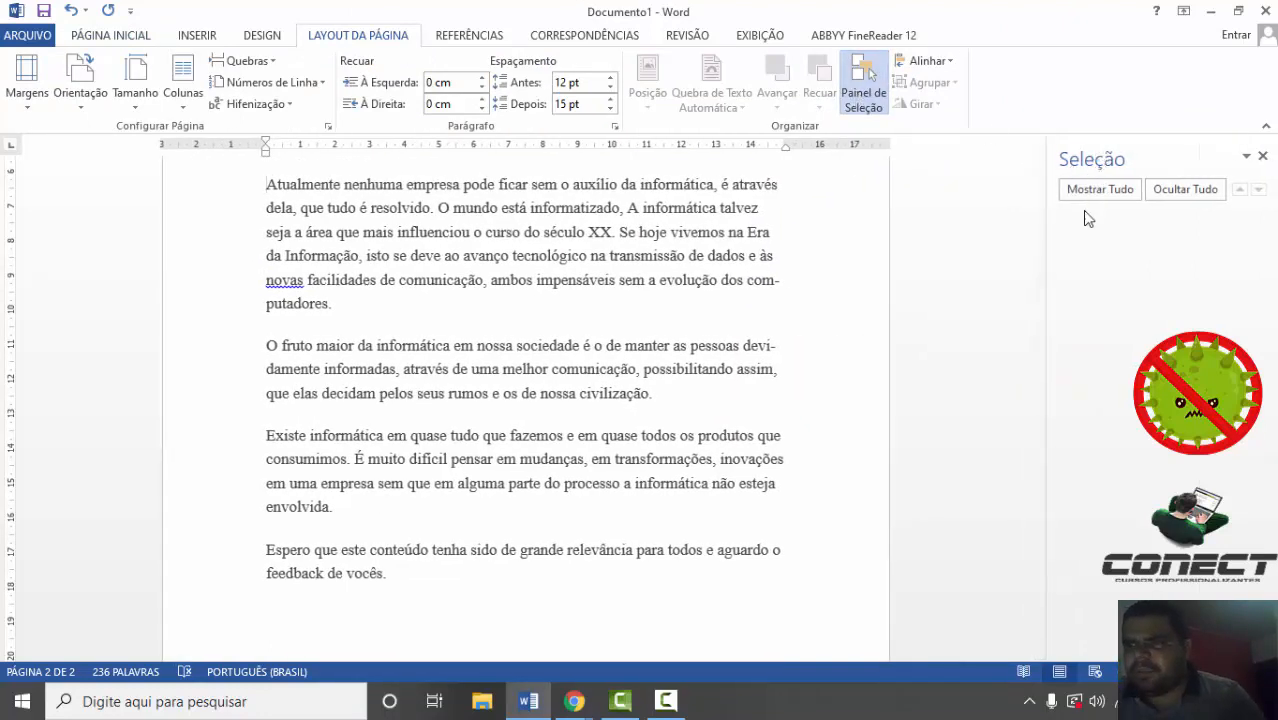
left_click_drag(474, 402, 713, 459)
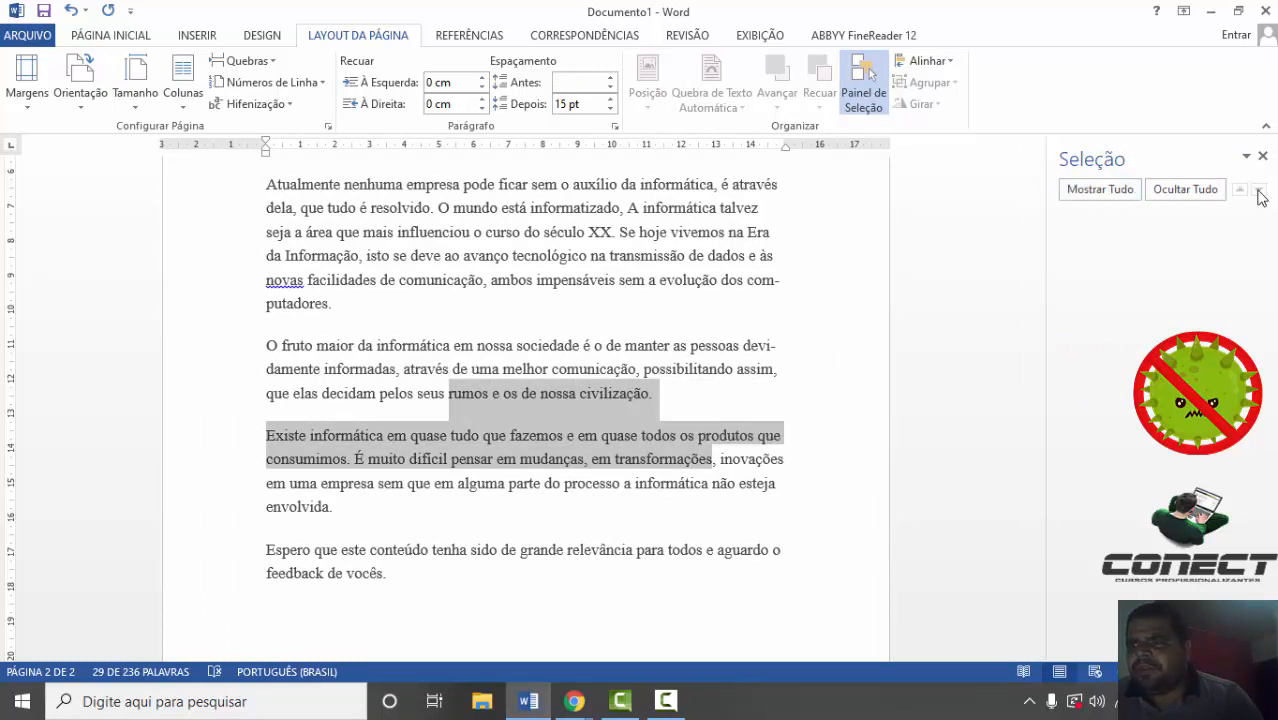
left_click(552, 340)
left_click_drag(456, 313, 616, 360)
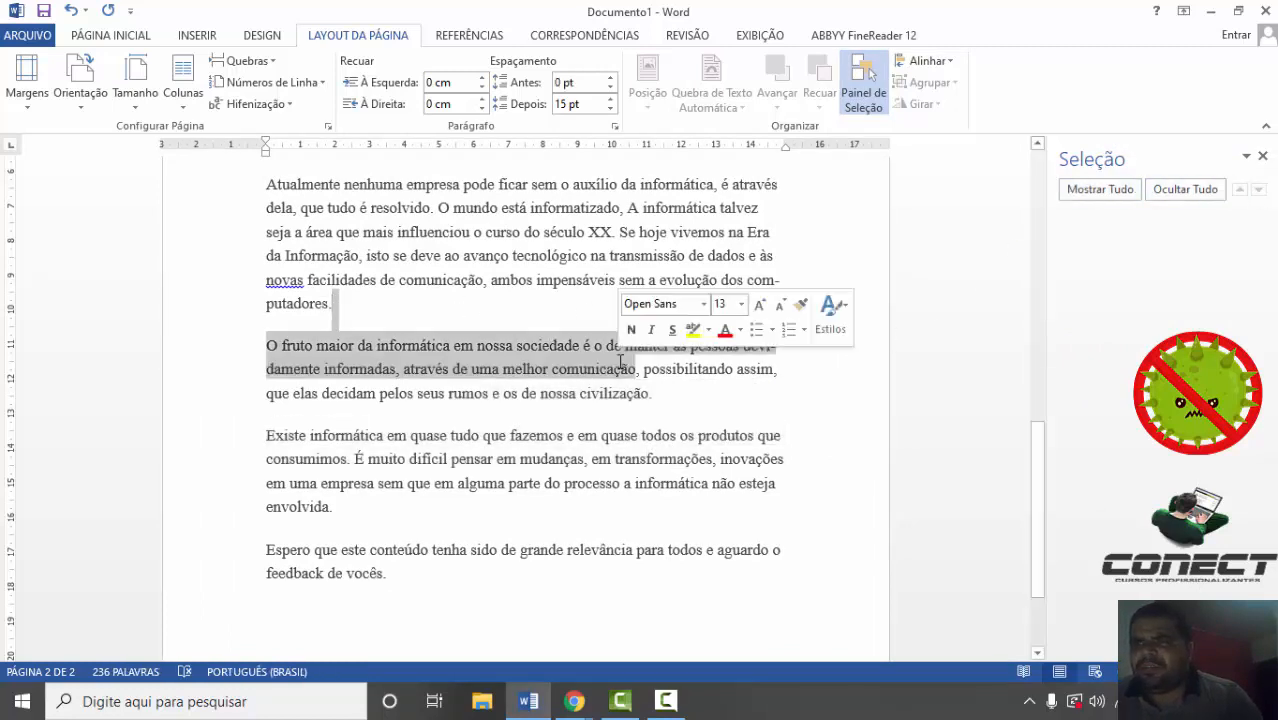
left_click(804, 437)
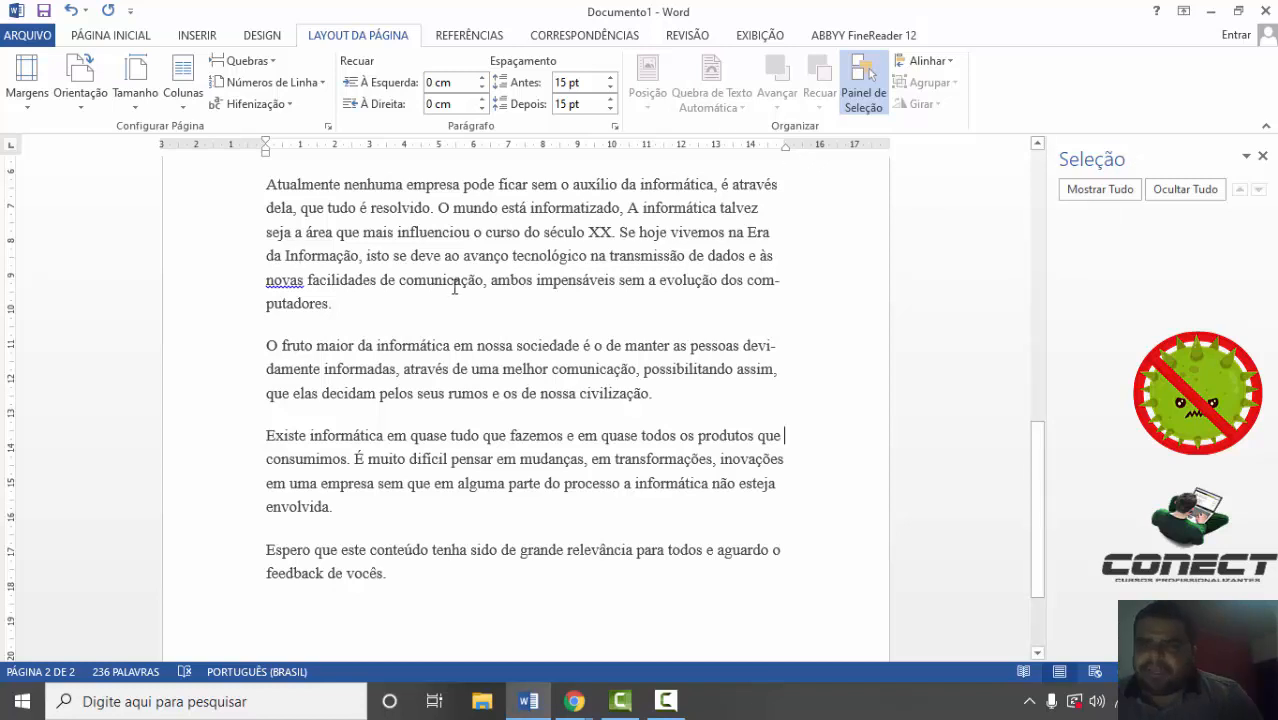
left_click_drag(477, 207, 558, 311)
left_click(826, 357)
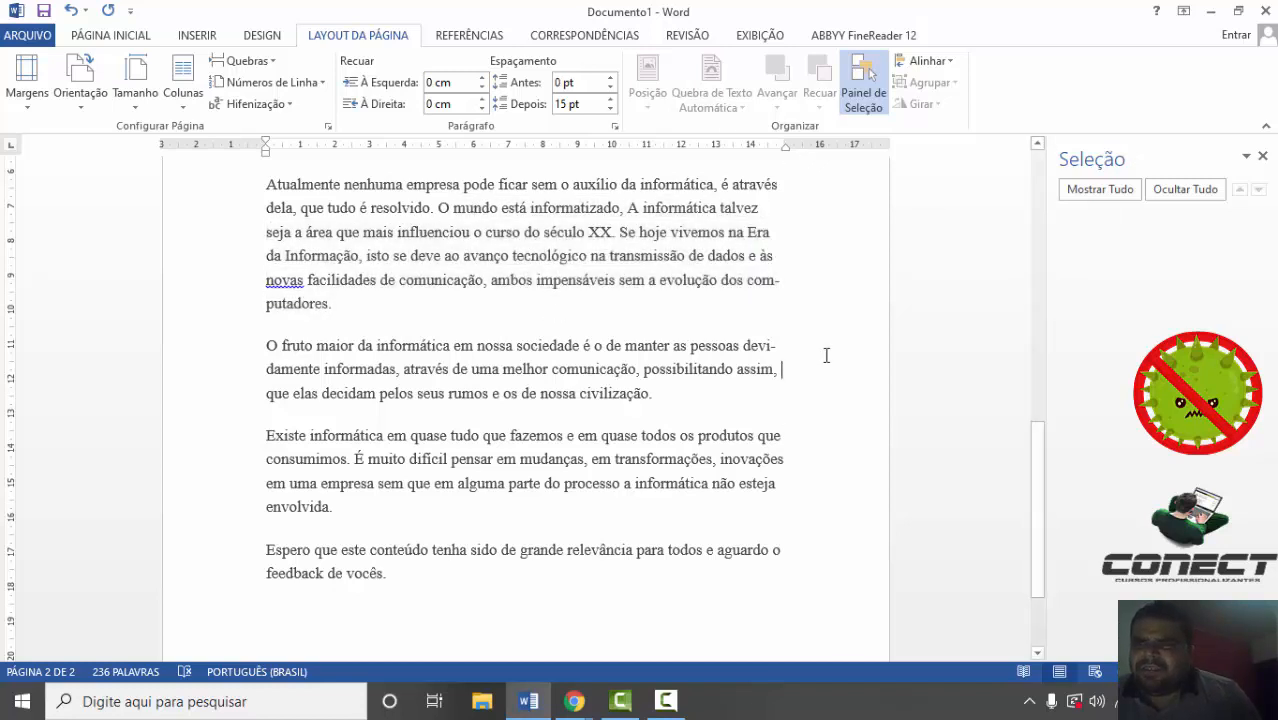
- Try Alinhar à Página as the alignment reference, select the paragraph beginning "O fruto maior" and return to Alinhar à Margem
left_click(920, 62)
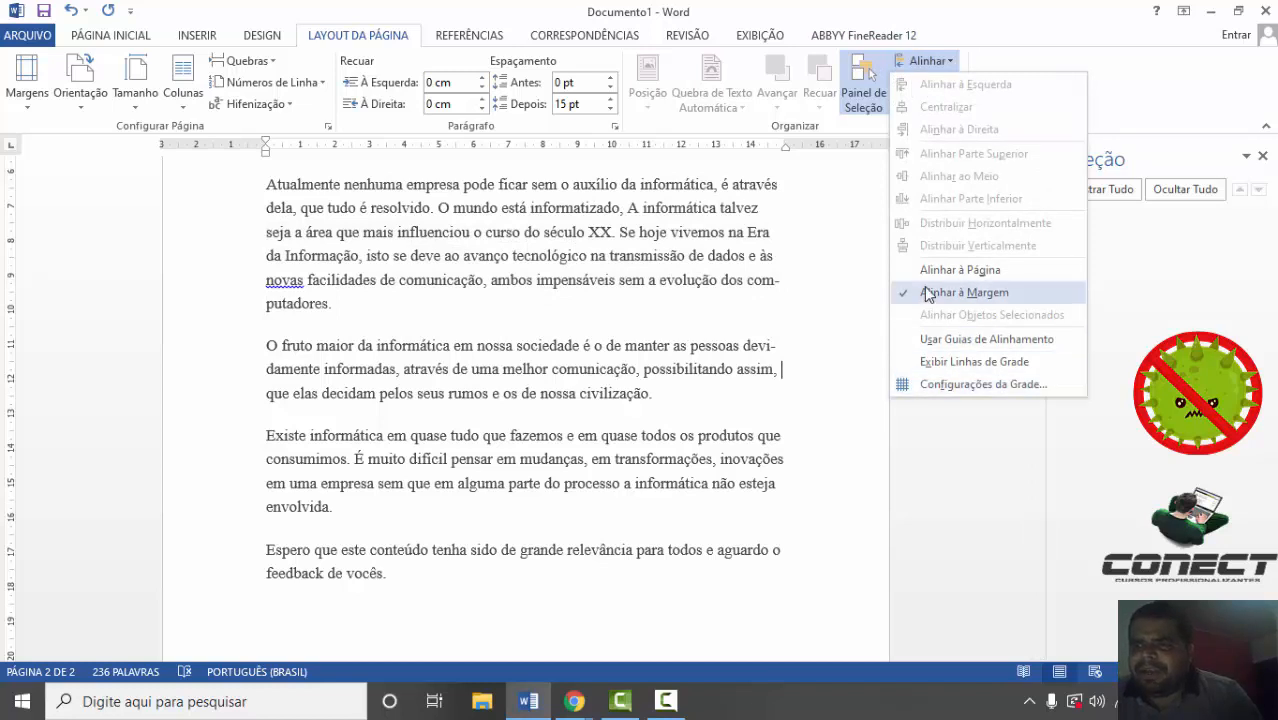
left_click(958, 292)
left_click_drag(379, 393, 565, 437)
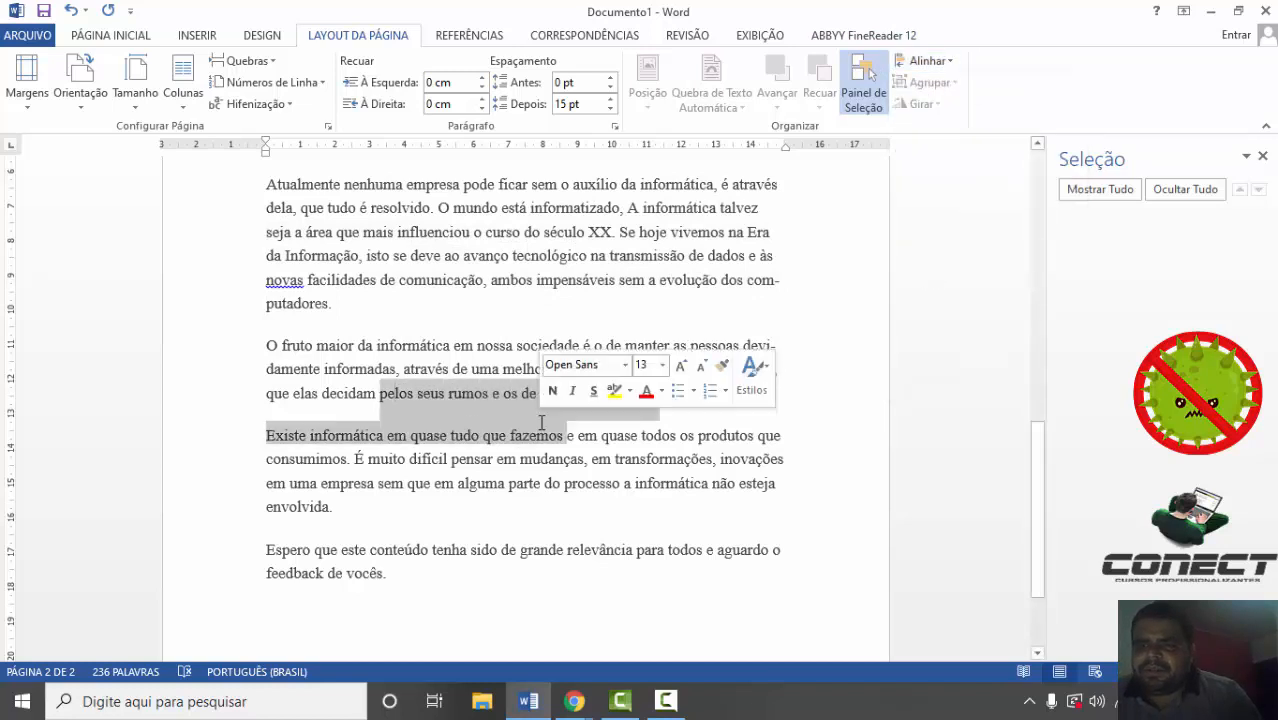
left_click(647, 425)
left_click_drag(650, 395, 246, 345)
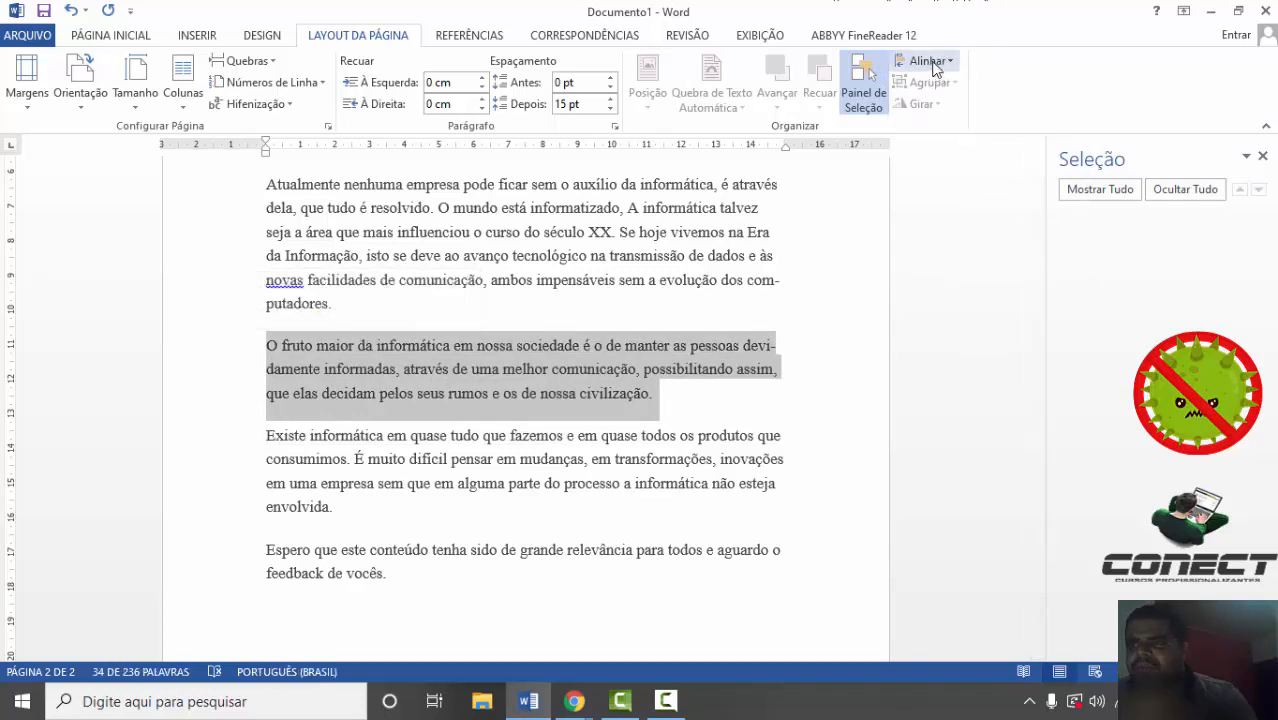
left_click(925, 61)
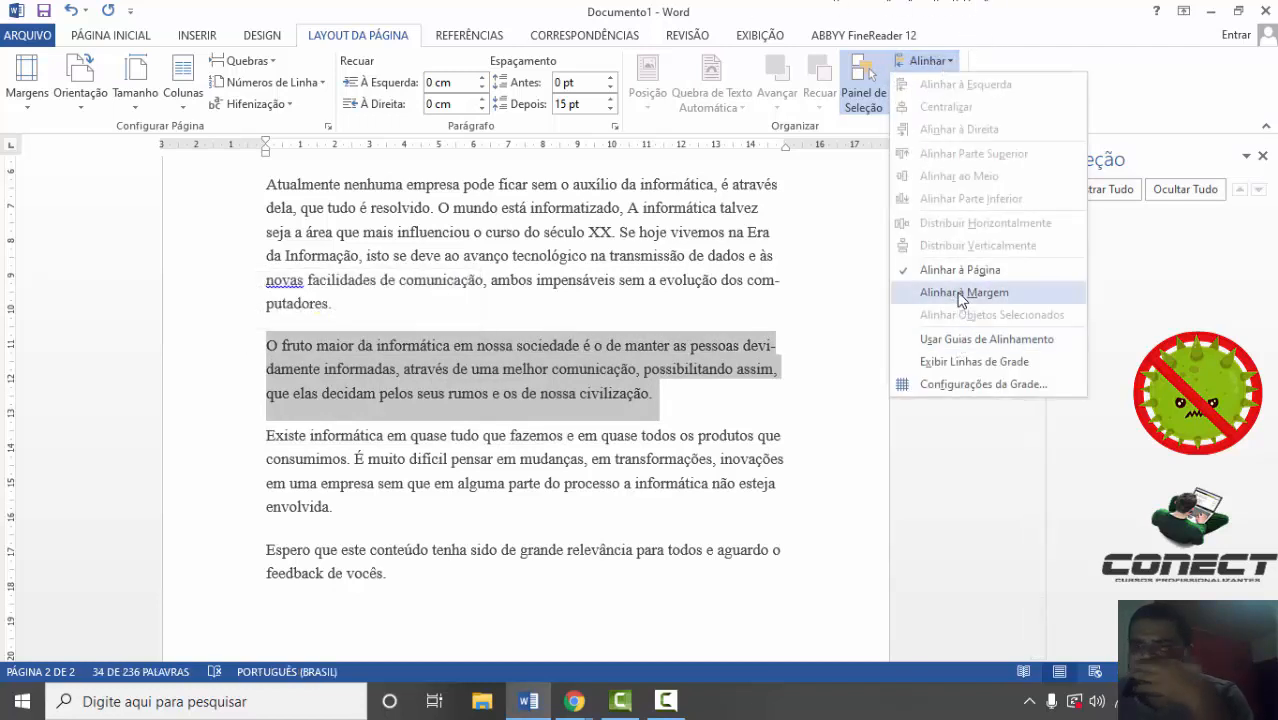
left_click(961, 292)
- Display the gridlines over the page with Exibir Linhas de Grade and hide them again
left_click(929, 62)
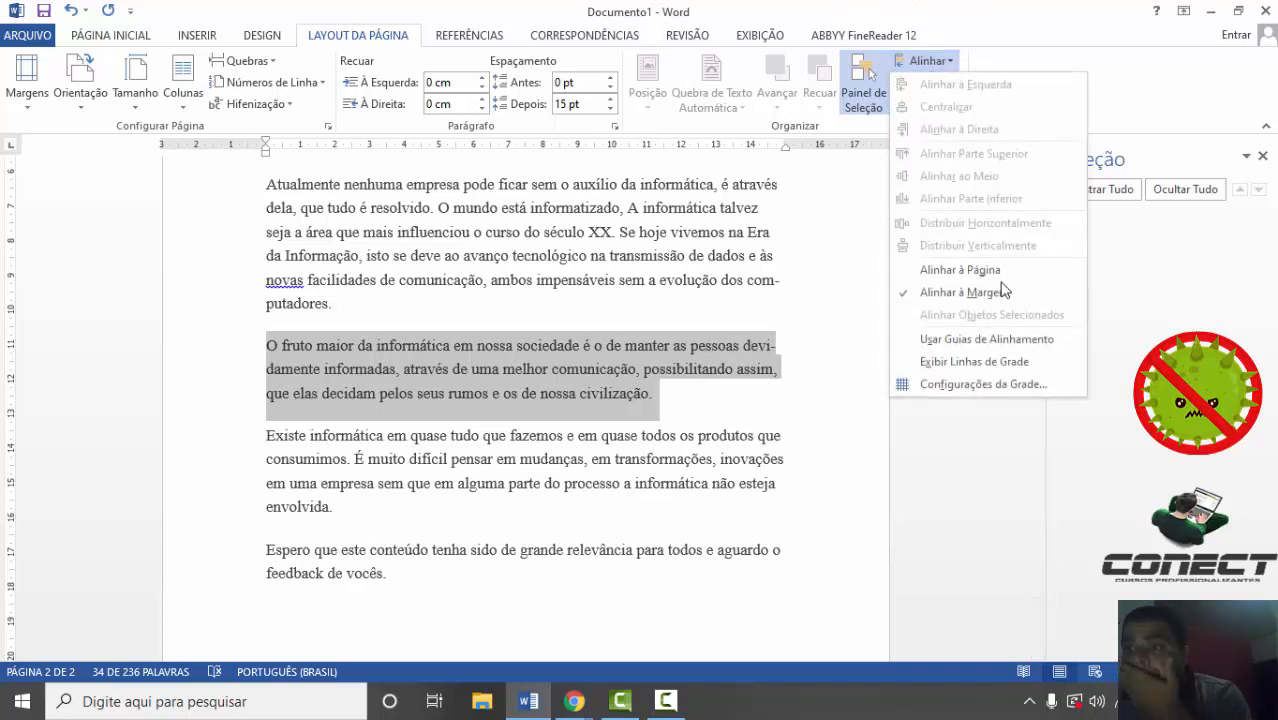
left_click(984, 362)
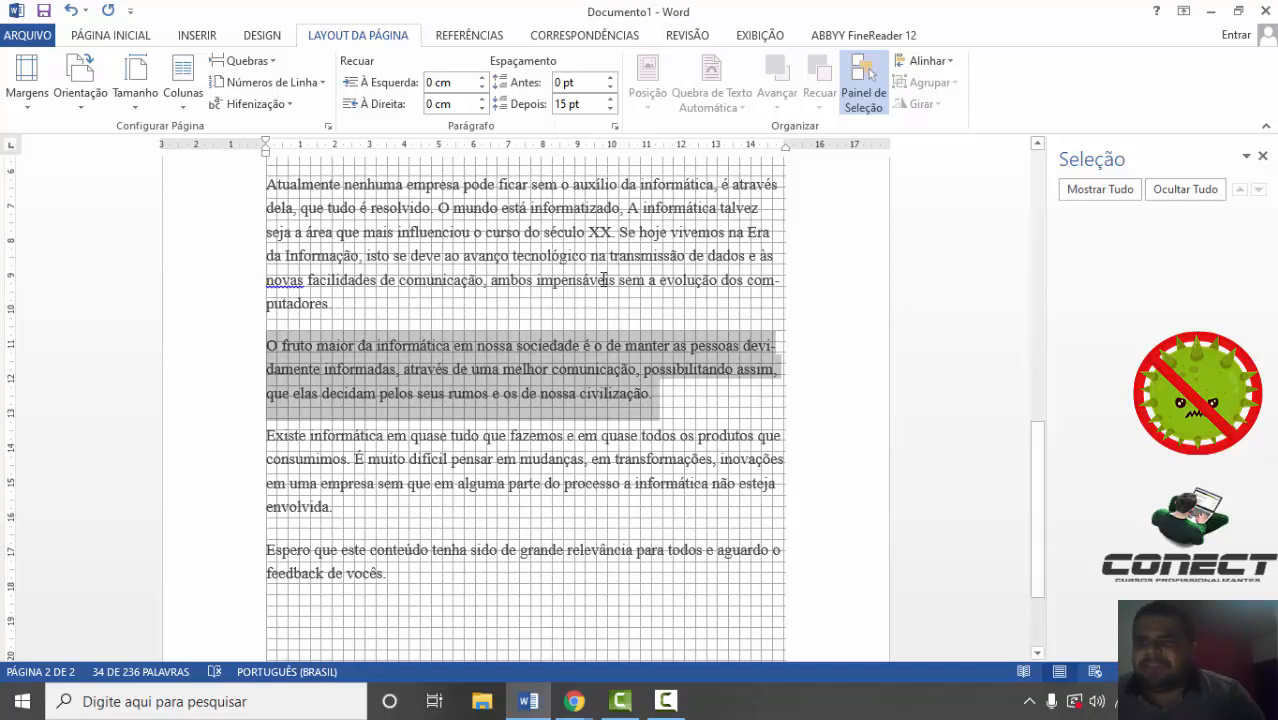
left_click(930, 62)
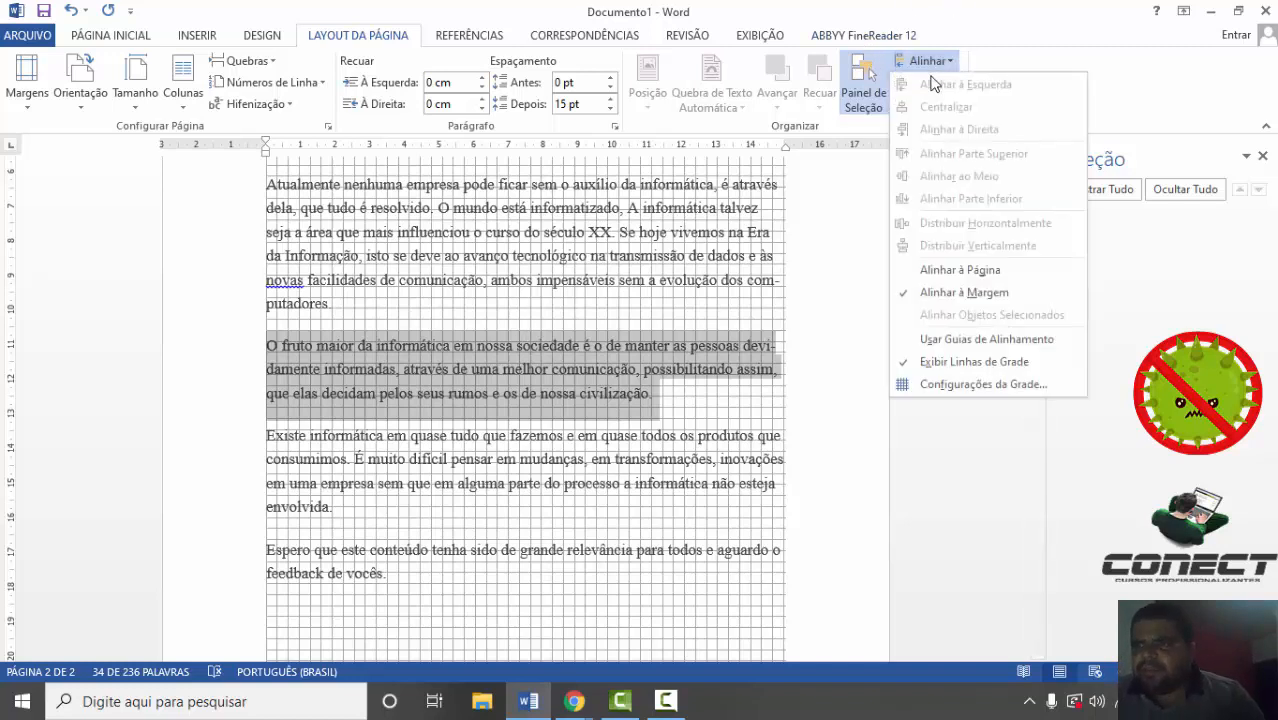
left_click(967, 362)
- Return to the start of the second page's text and close the Painel de Seleção
scroll(964, 365, "up", 5)
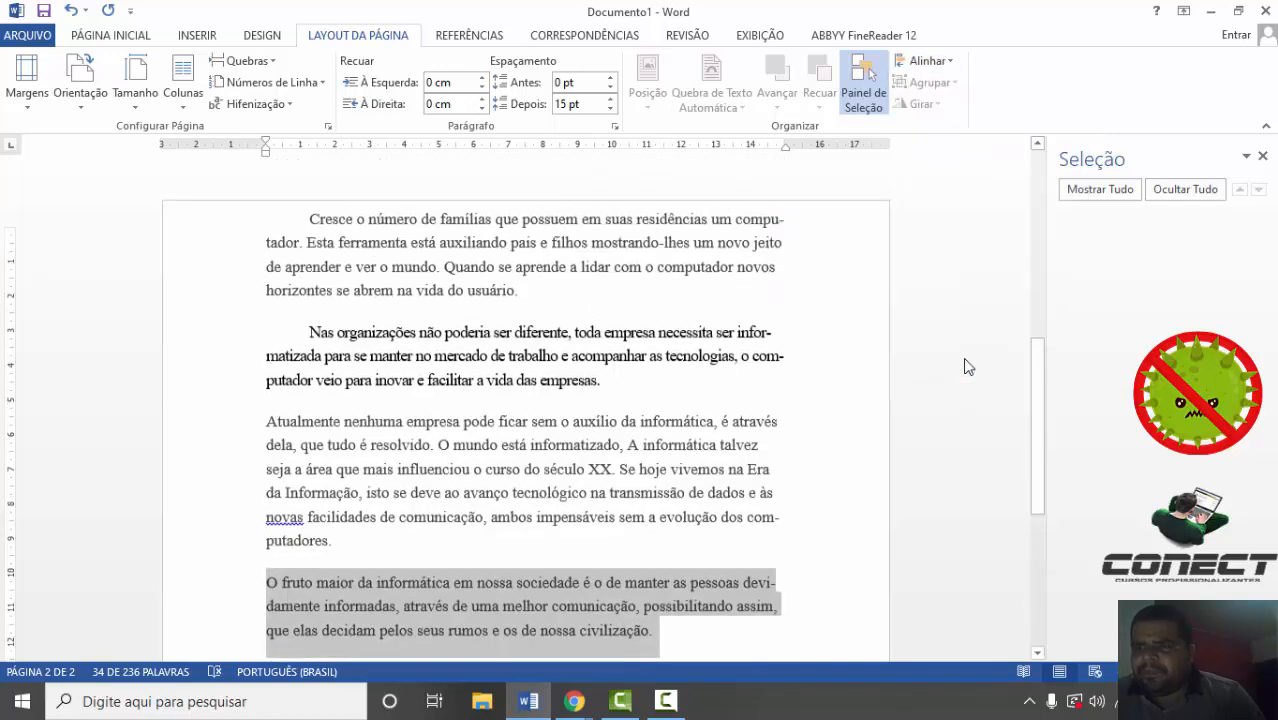
left_click_drag(762, 448, 770, 448)
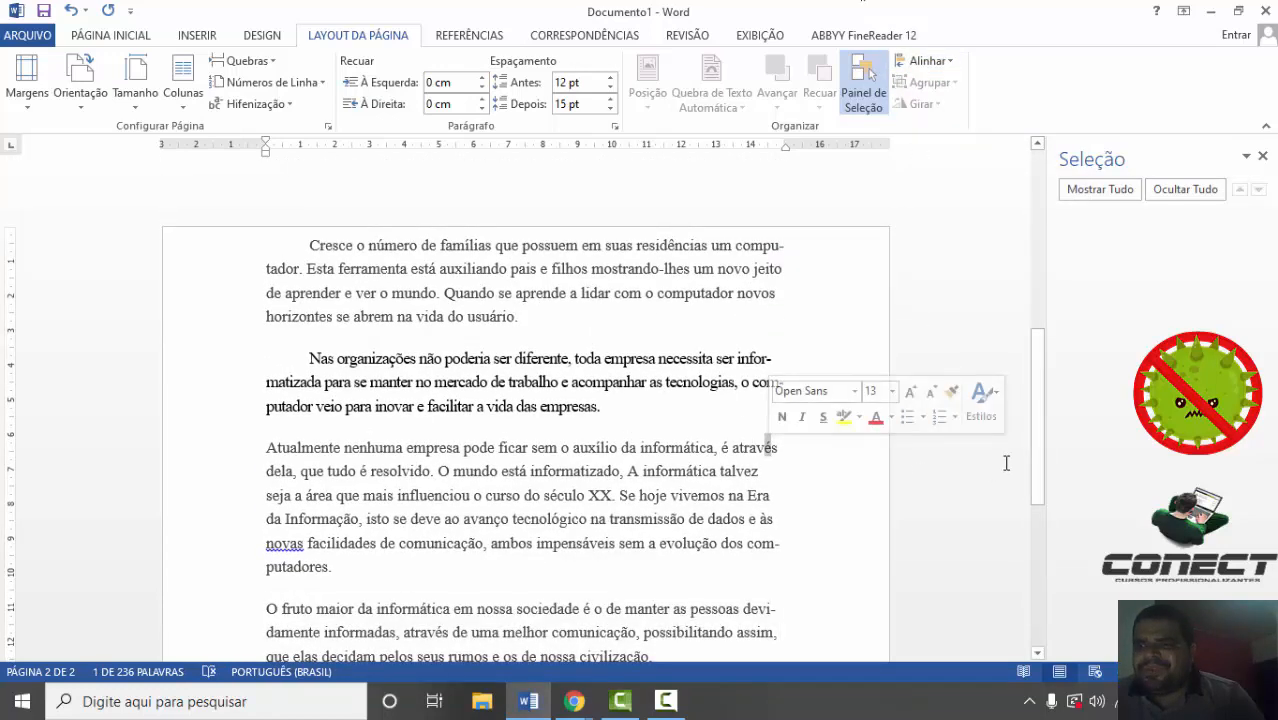
left_click(1262, 156)
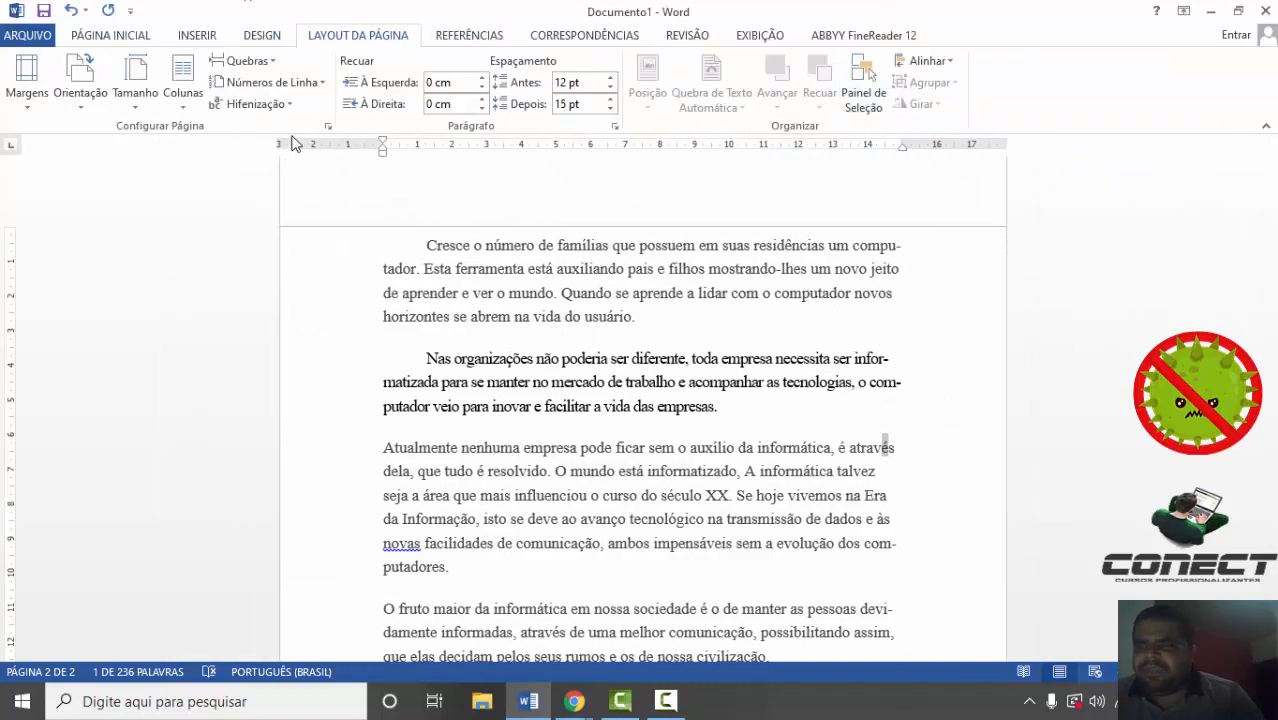